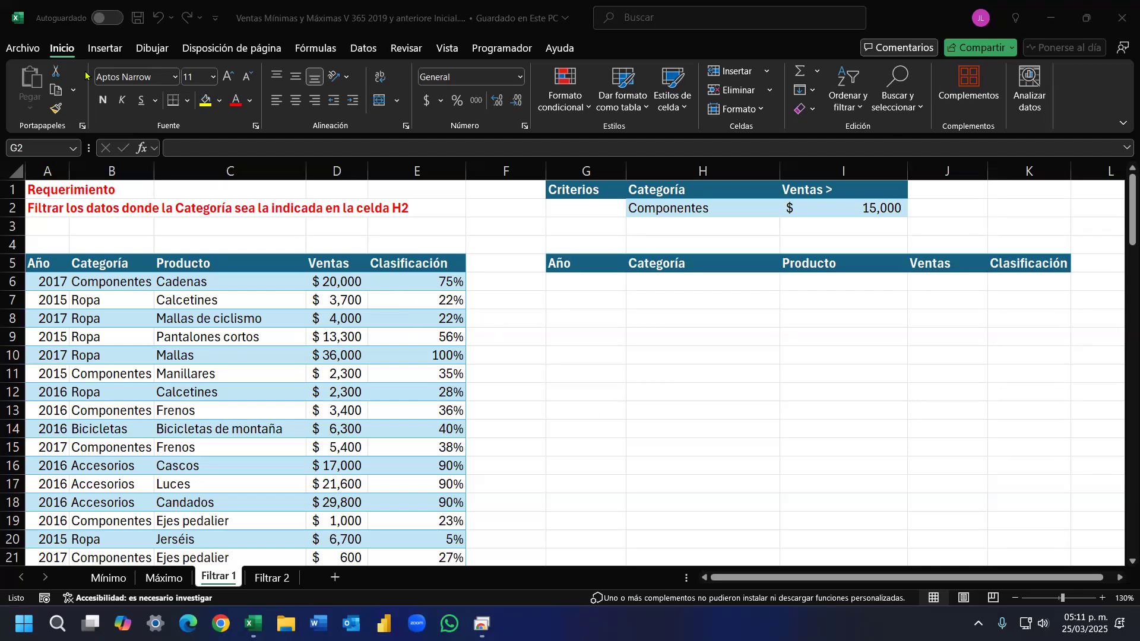
# Step: Check the Microsoft 365 product and version information on the account page, and return to the worksheet
pyautogui.click(17, 47)
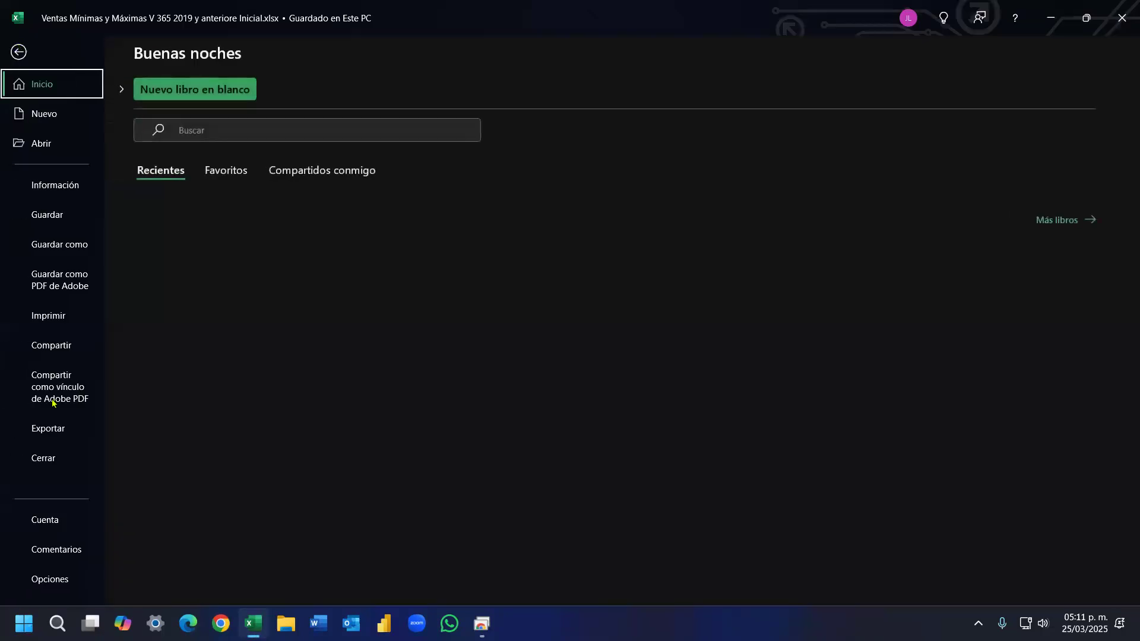
pyautogui.click(43, 518)
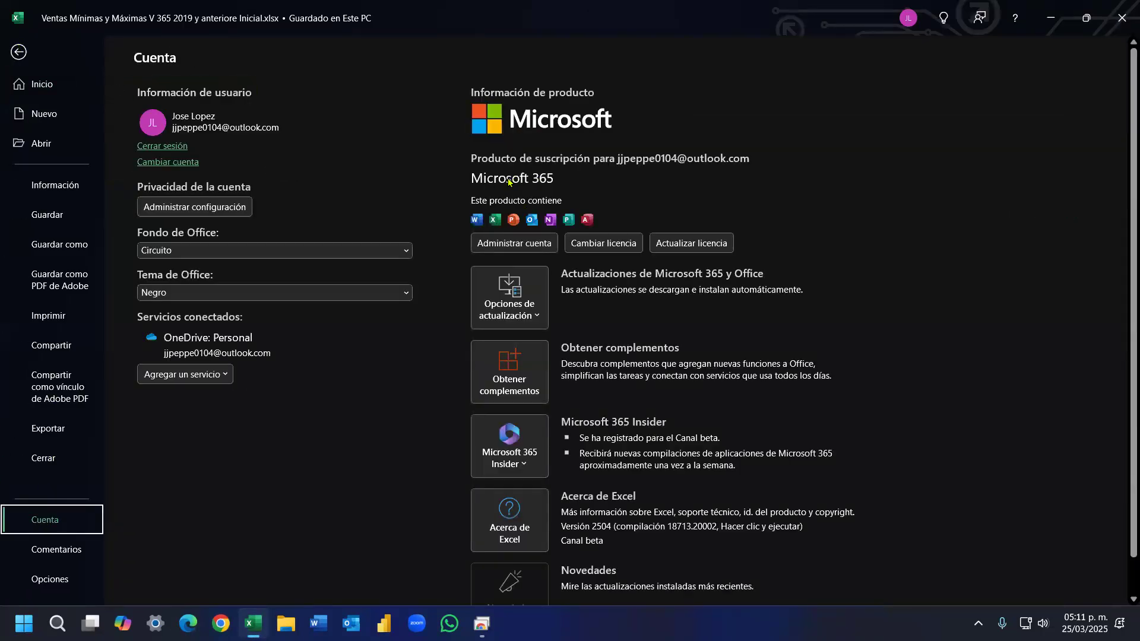
pyautogui.click(18, 52)
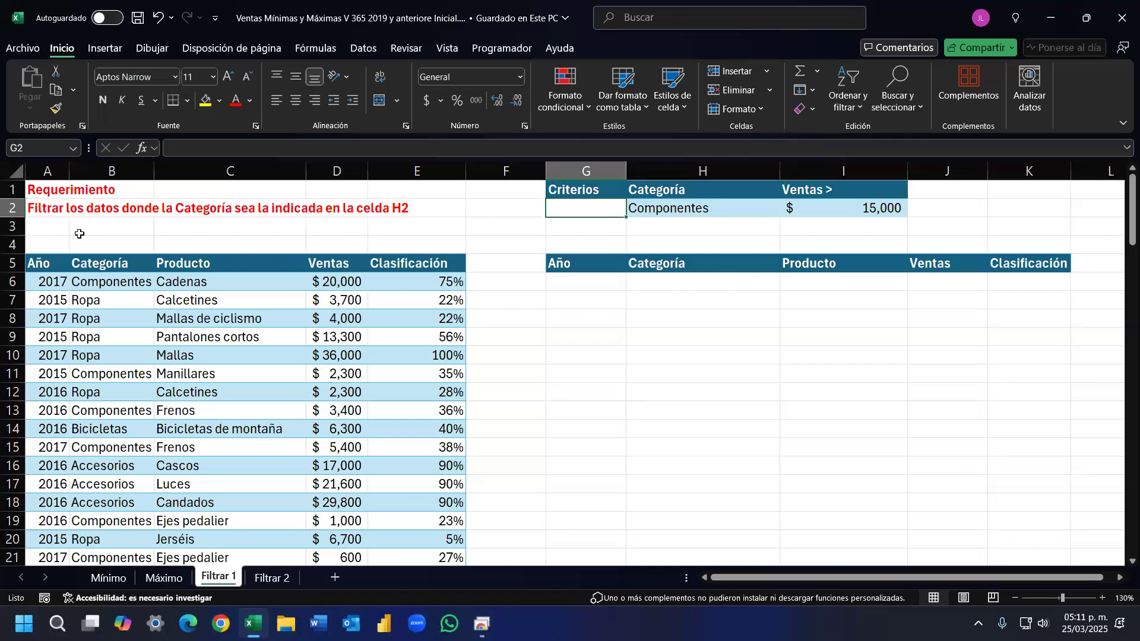
# Step: In G6, begin a FILTRAR formula with the data range A6:E106 as its array and open the first condition's parenthesis
pyautogui.click(685, 208)
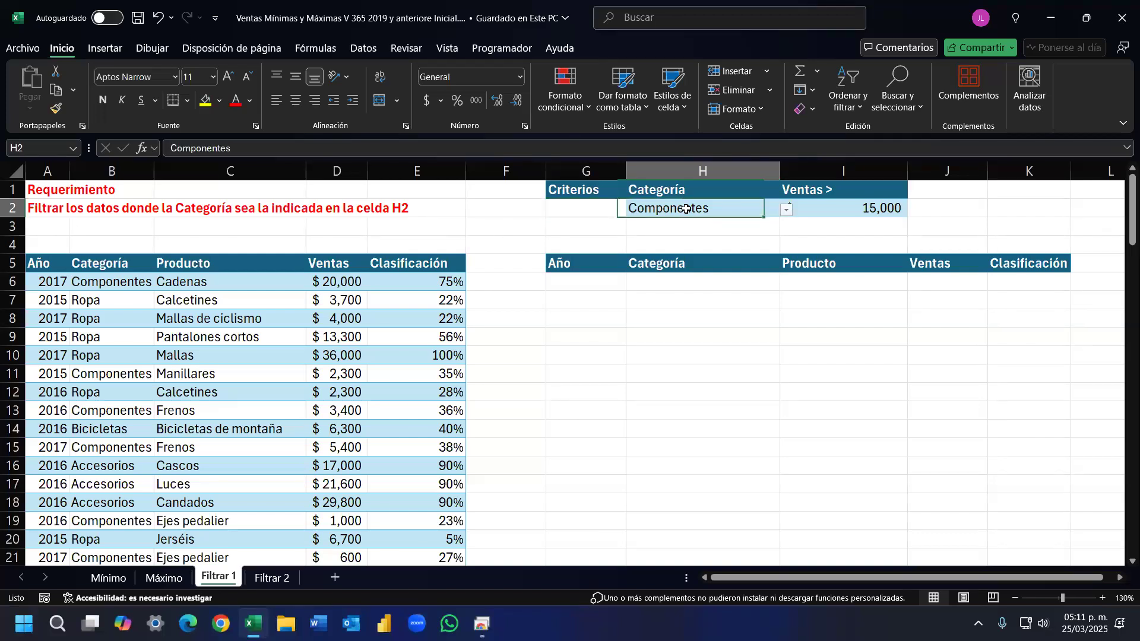
pyautogui.click(826, 208)
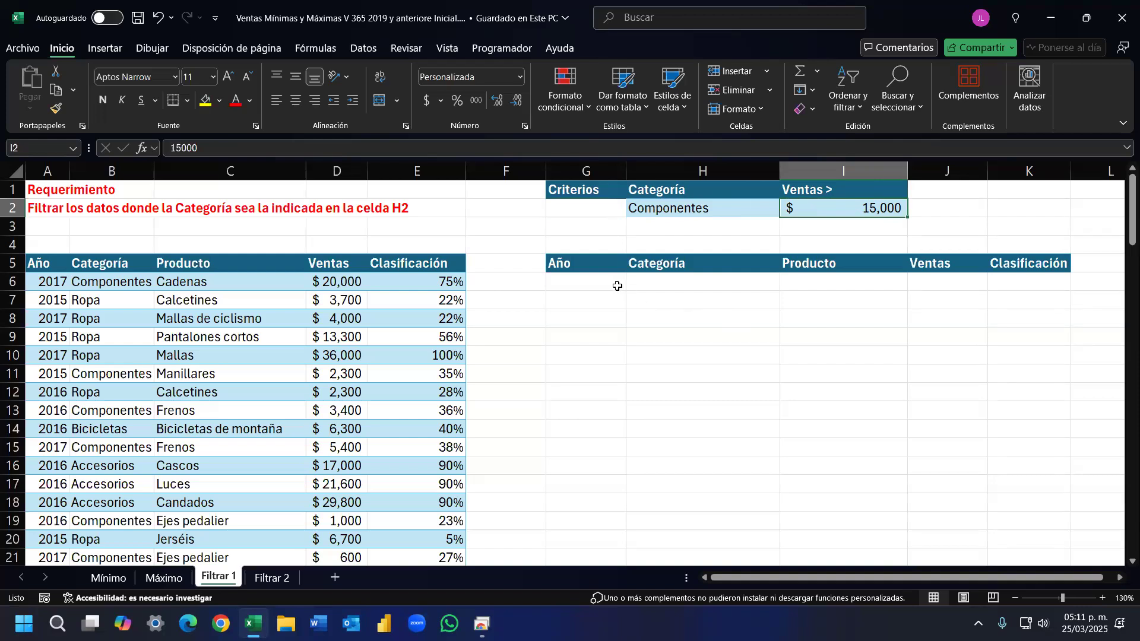
pyautogui.click(598, 280)
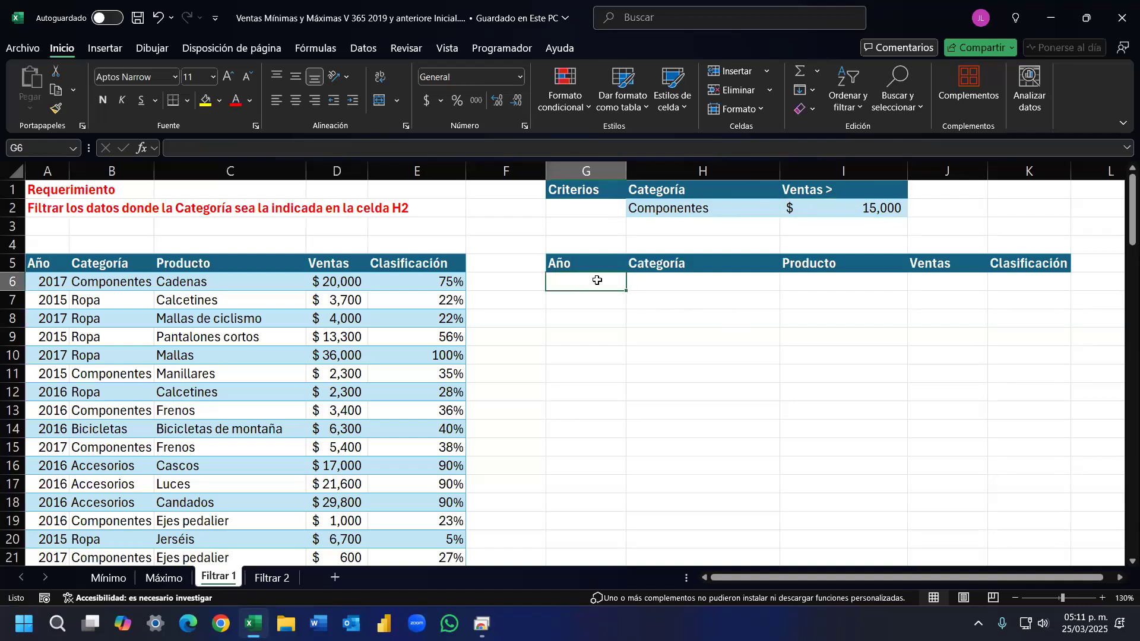
pyautogui.write('=filtr')
pyautogui.press('Tab')
pyautogui.click(38, 282)
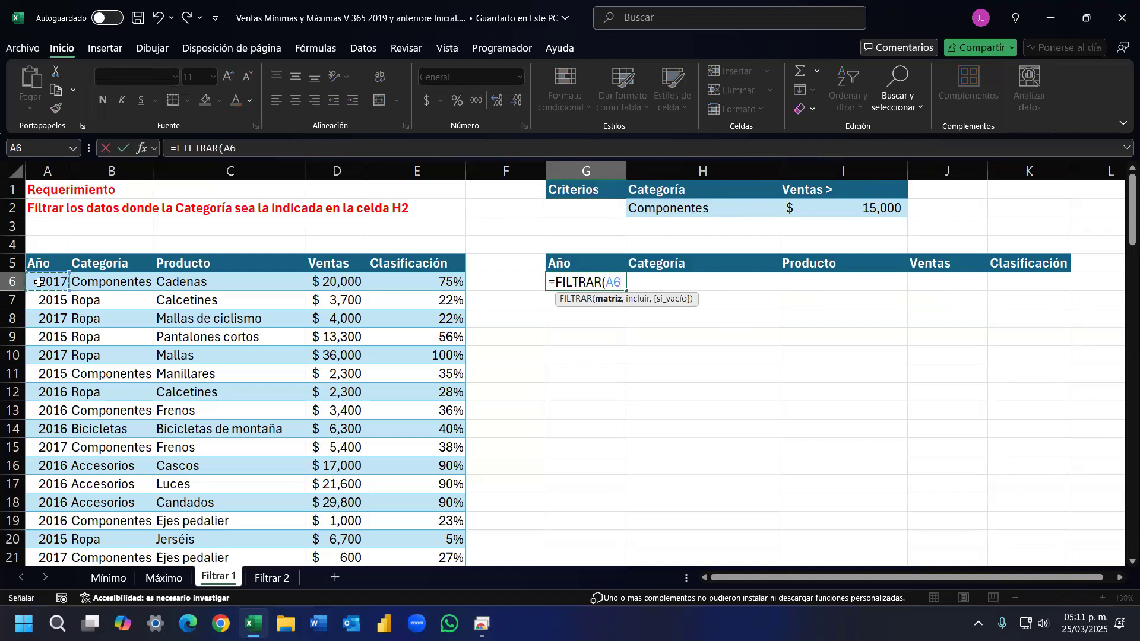
pyautogui.hotkey('ctrl', 'shift', 'Right')
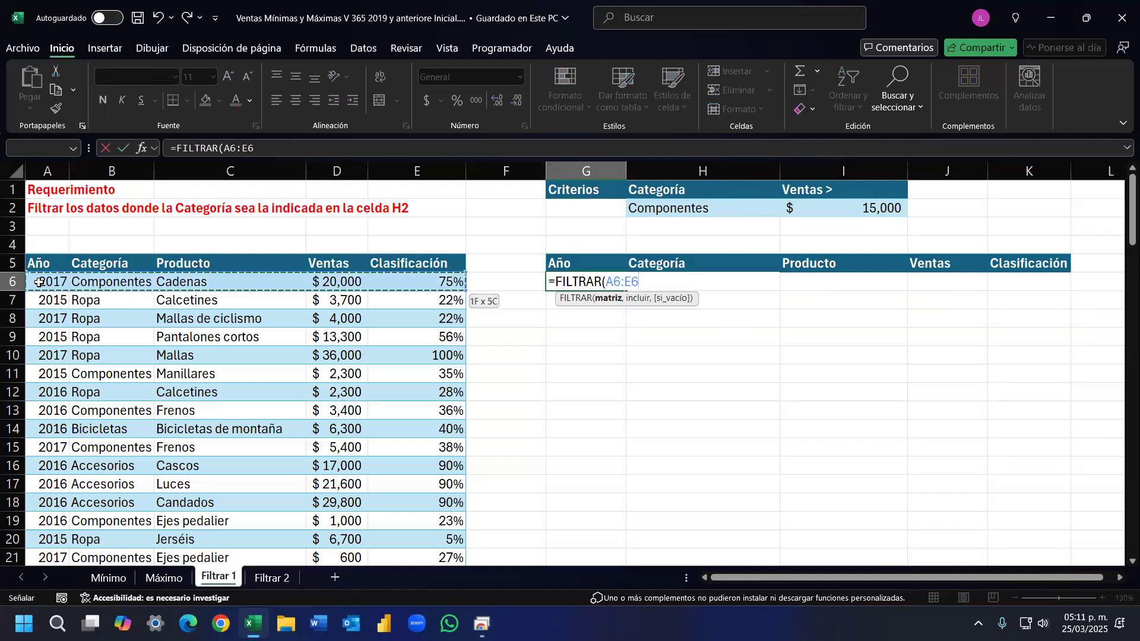
pyautogui.hotkey('ctrl', 'shift', 'Down')
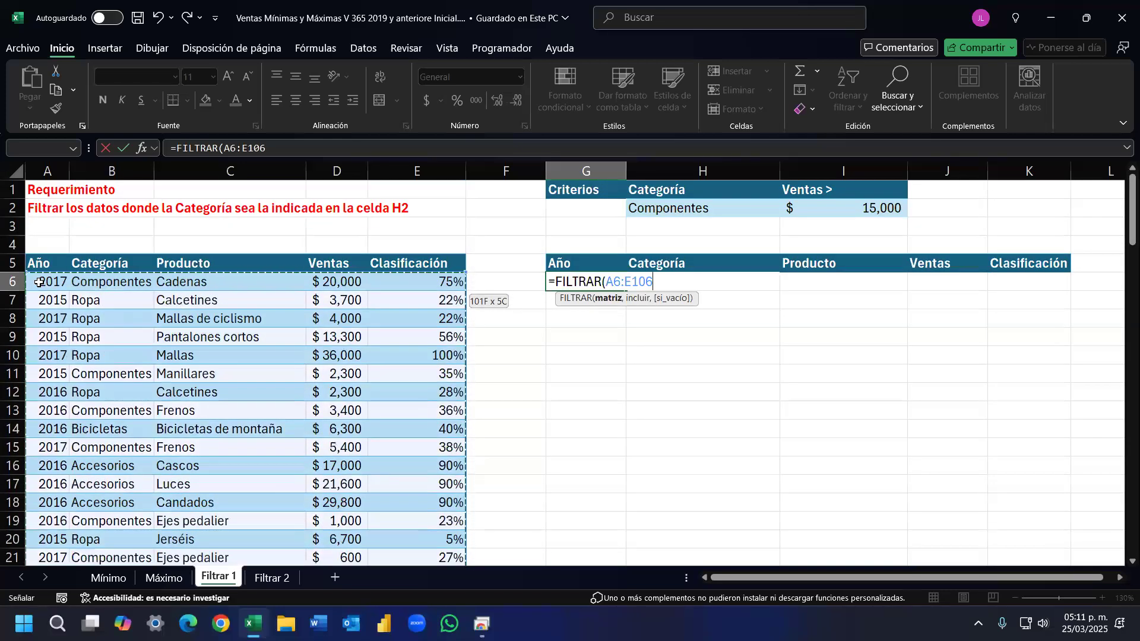
pyautogui.write(',(')
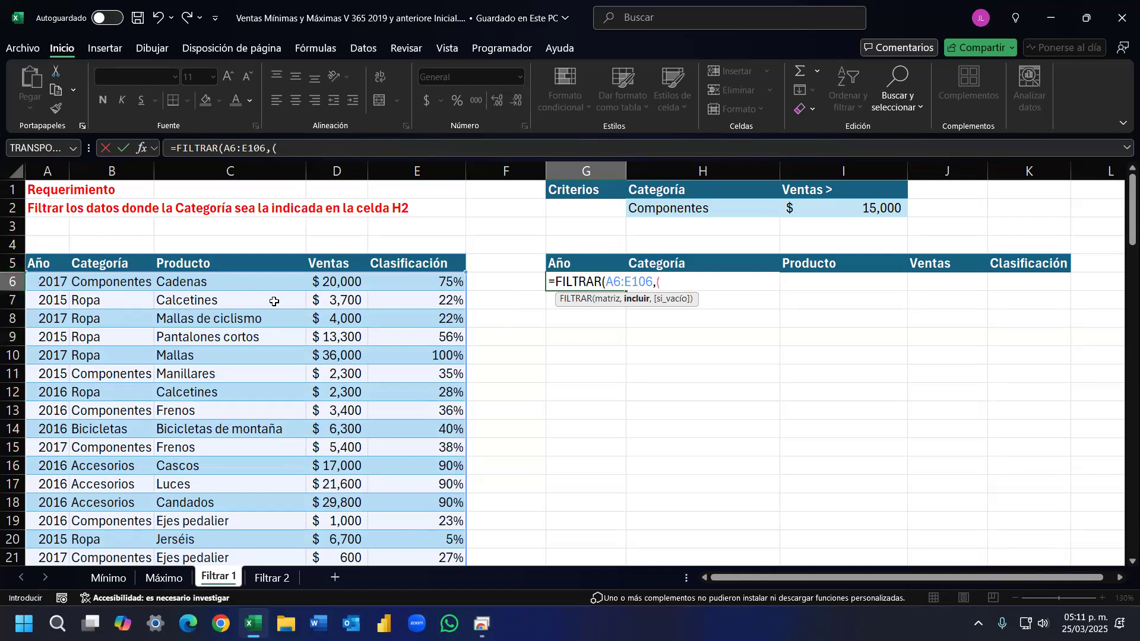
# Step: Add the category condition B6:B106=H2 to the formula and multiply it by a second parenthesised condition
pyautogui.click(107, 280)
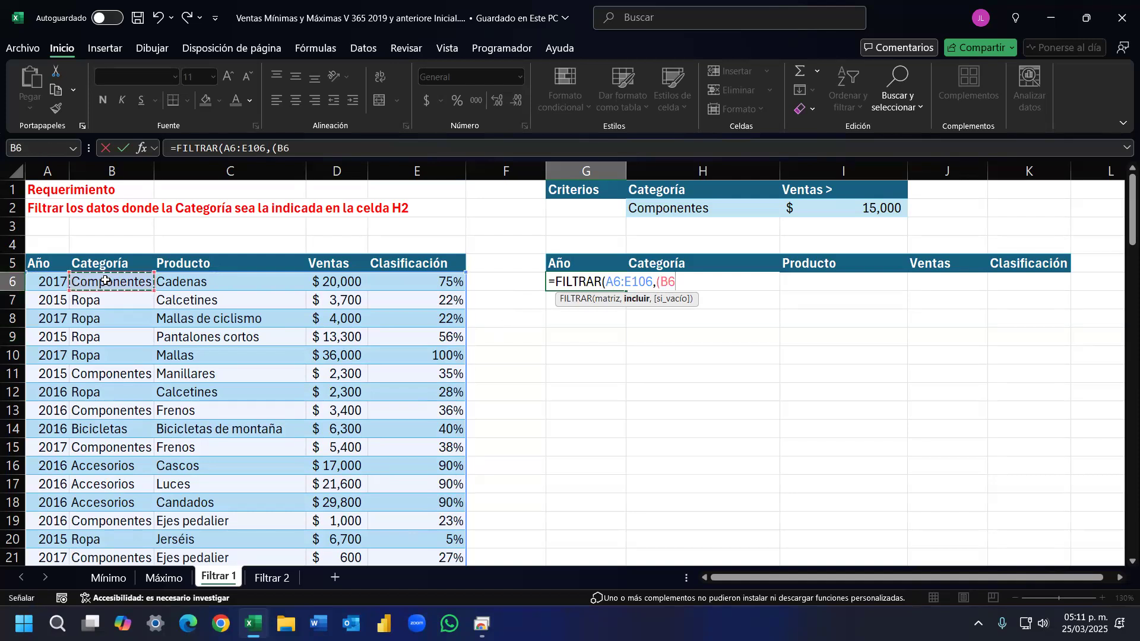
pyautogui.hotkey('ctrl', 'shift', 'Down')
pyautogui.hotkey('ctrl', 'BackSpace')
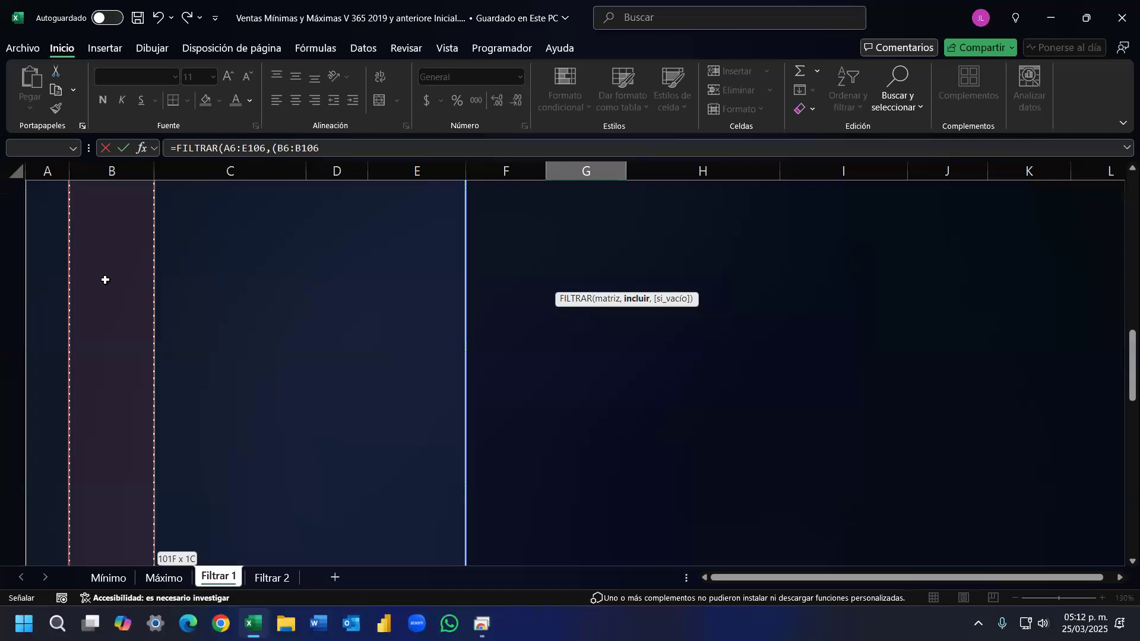
pyautogui.write('=')
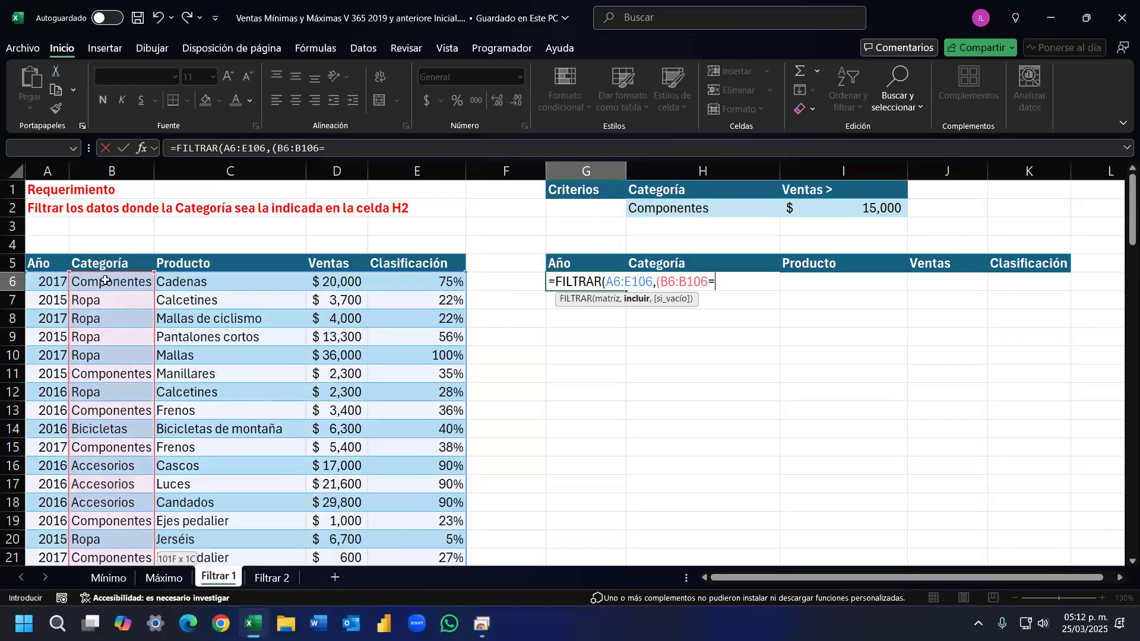
pyautogui.click(698, 206)
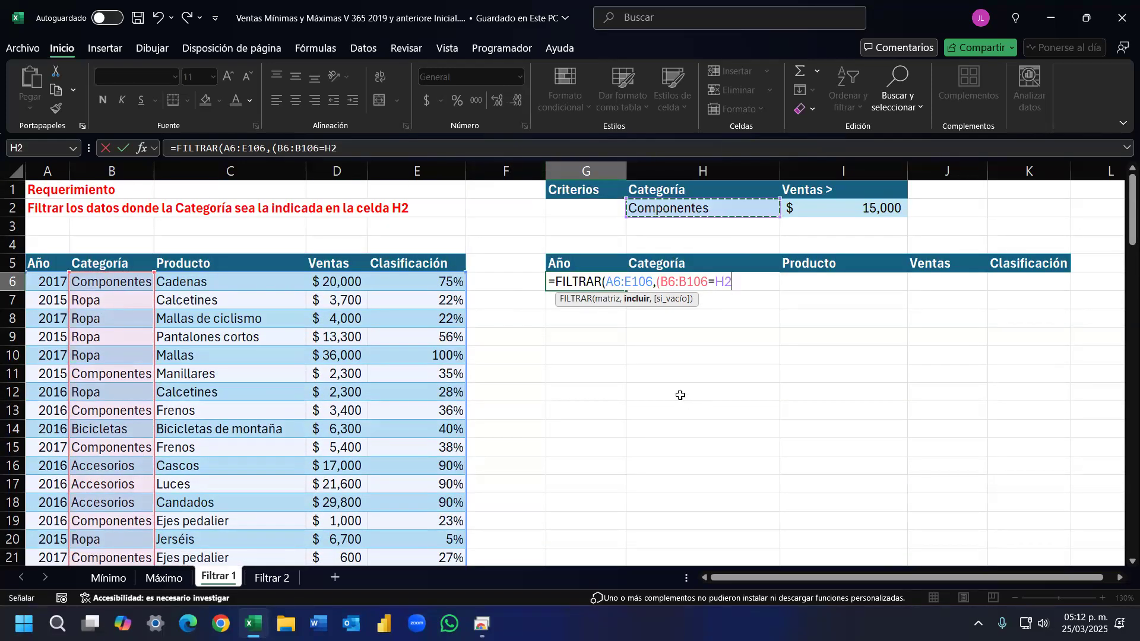
pyautogui.write(')*(')
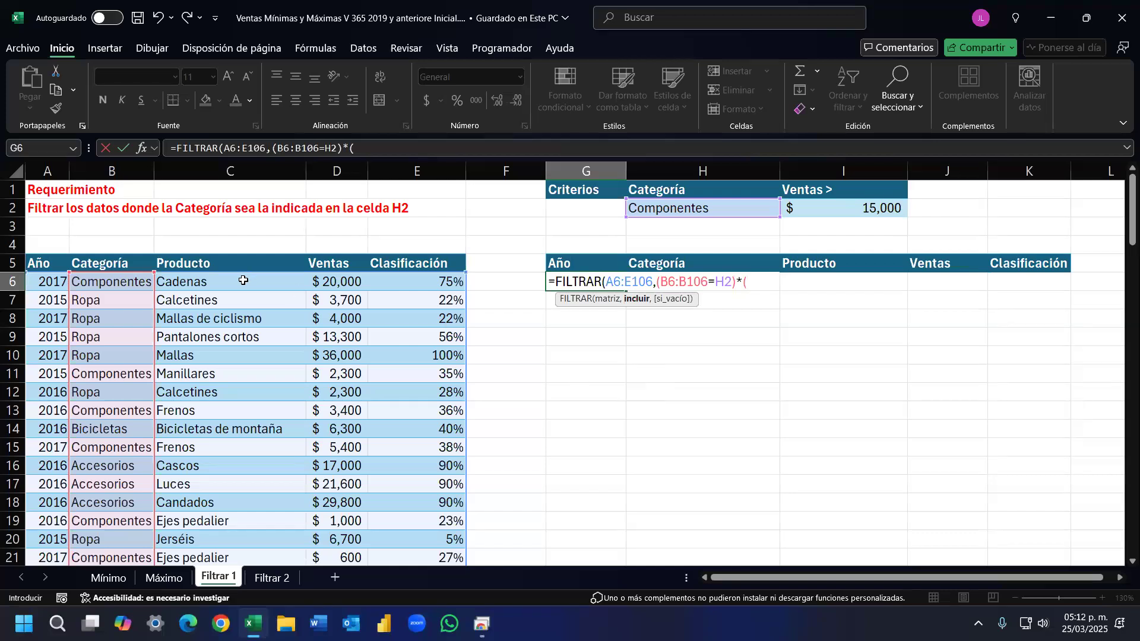
# Step: Complete the formula with the sales condition D6:D106>I2 and enter it in G6
pyautogui.click(323, 281)
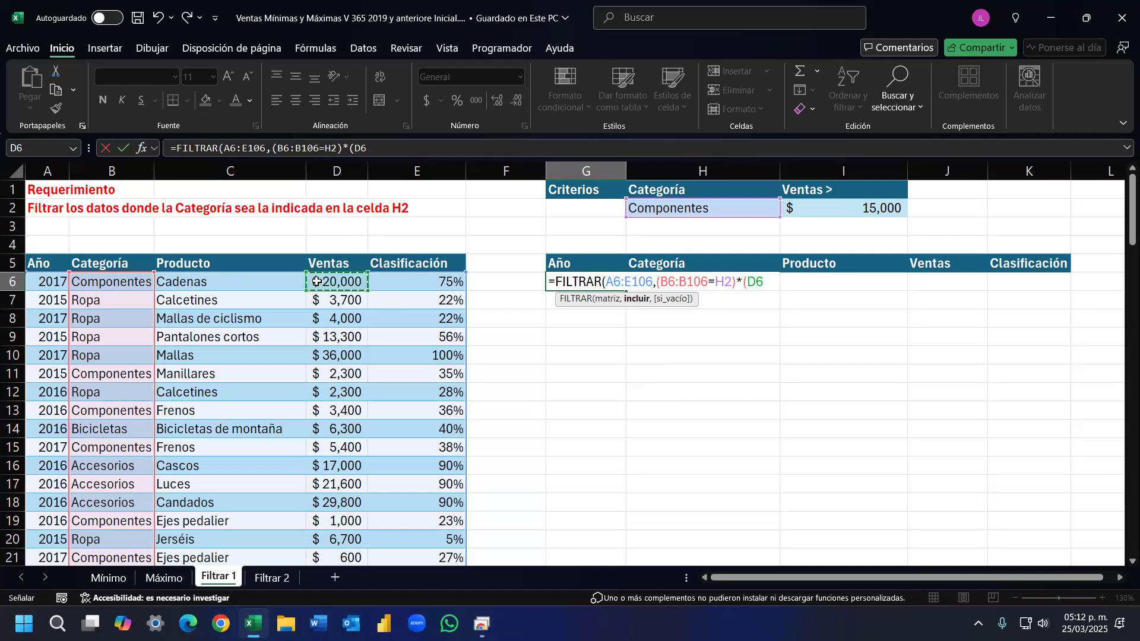
pyautogui.hotkey('ctrl', 'shift', 'Down')
pyautogui.hotkey('ctrl', 'BackSpace')
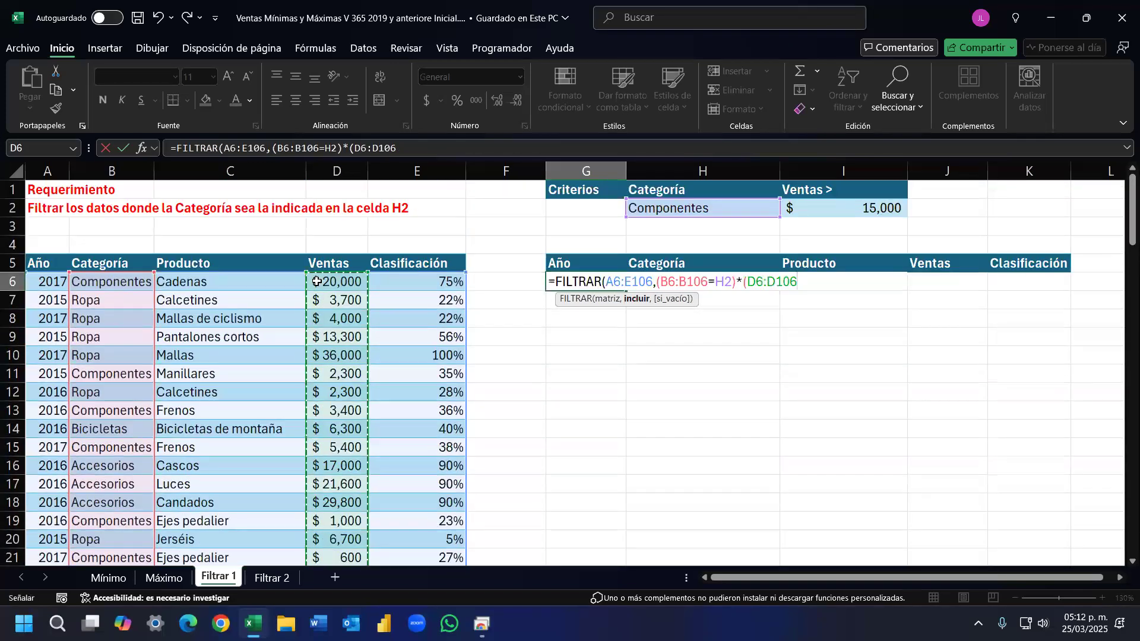
pyautogui.write('>')
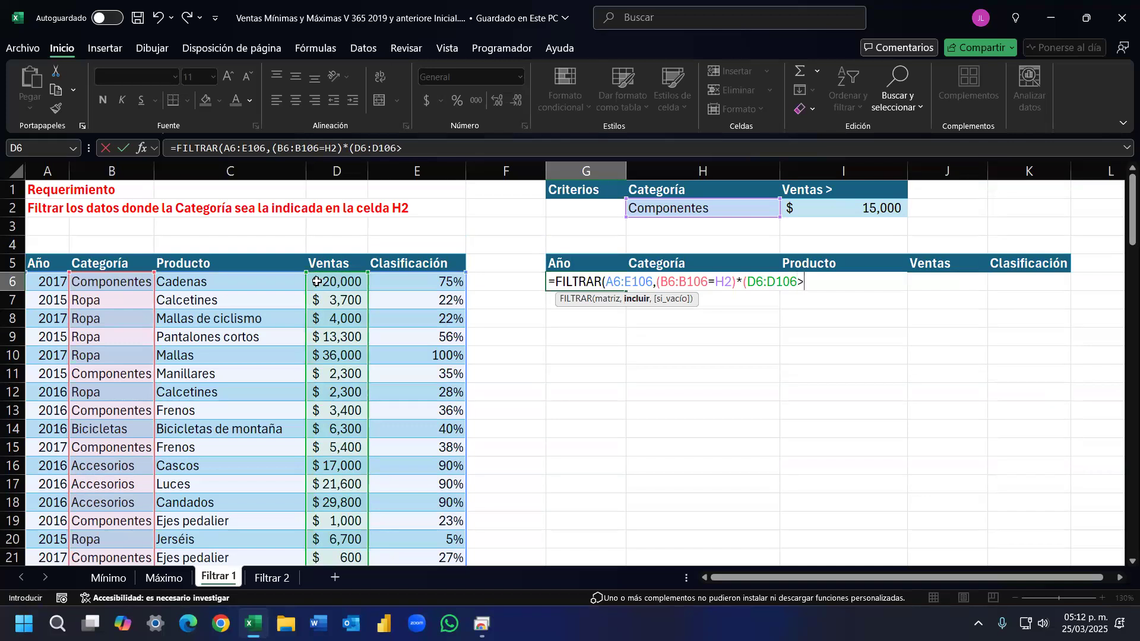
pyautogui.click(860, 208)
pyautogui.write(')')
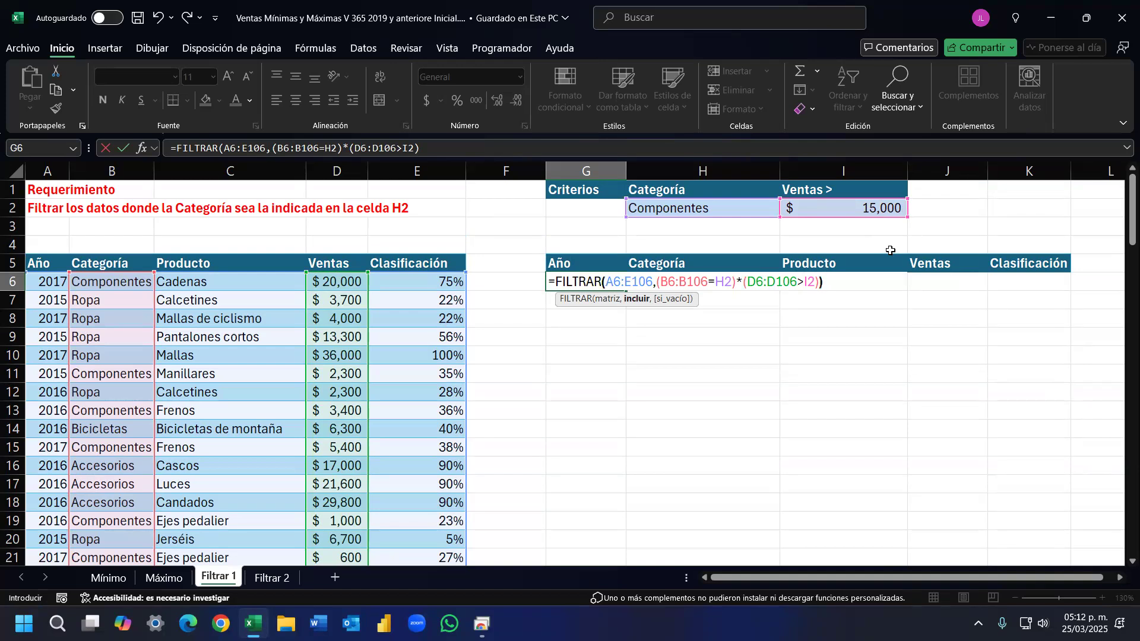
pyautogui.press('Return')
pyautogui.press('Up')
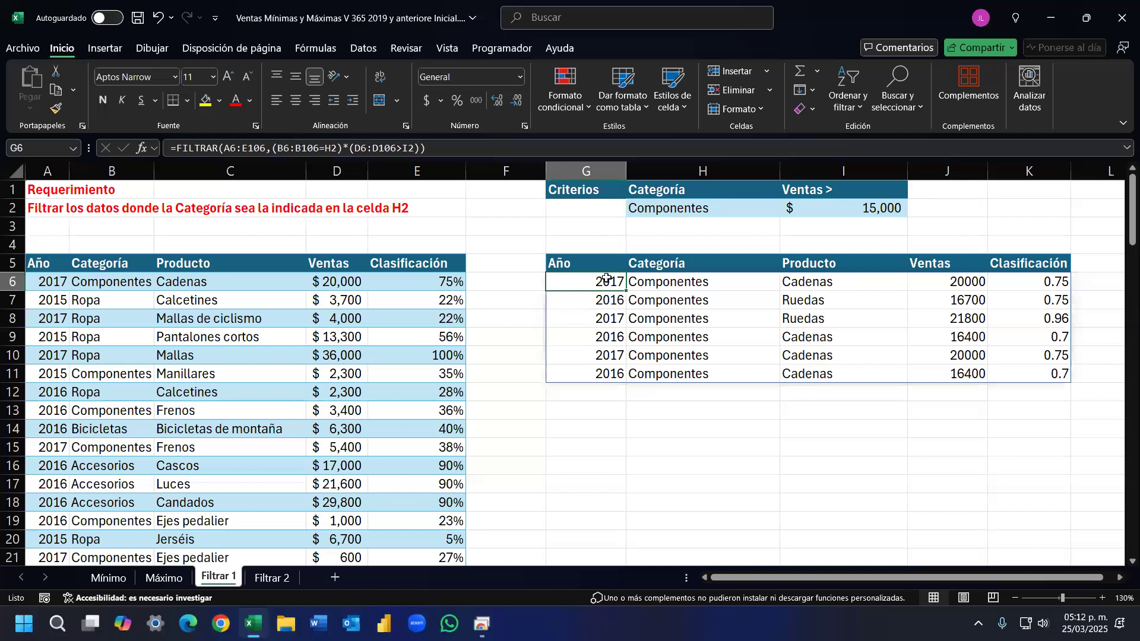
# Step: Review the filtered results in G6:K11 against the category and sales criteria in H2 and I2
pyautogui.moveTo(594, 282); pyautogui.dragTo(764, 290)
pyautogui.moveTo(967, 340); pyautogui.dragTo(1025, 371)
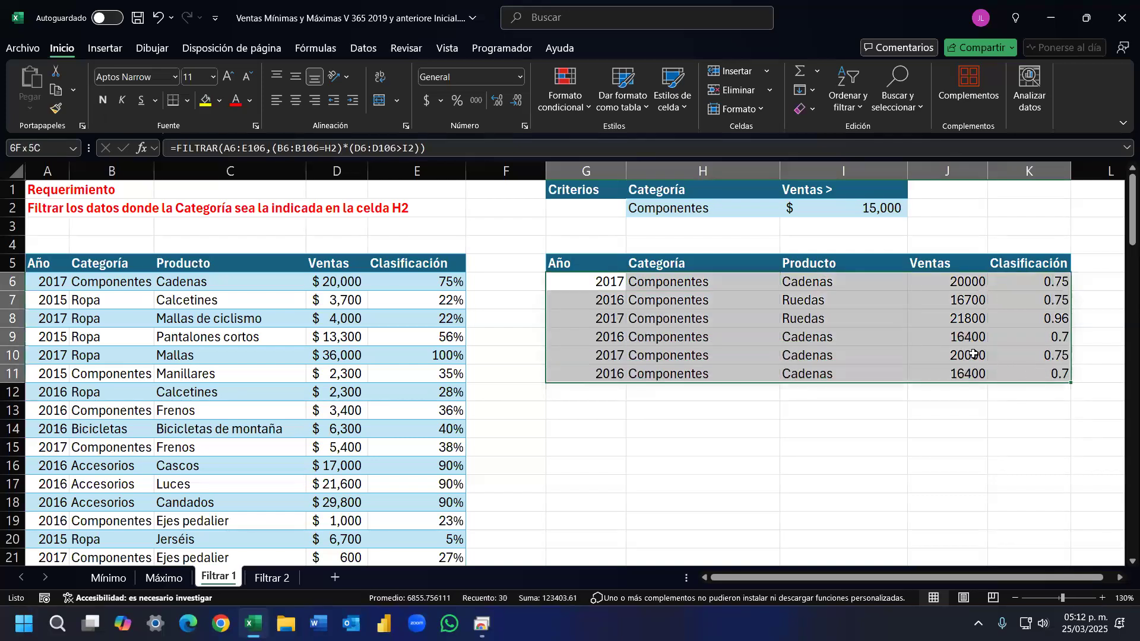
pyautogui.click(686, 207)
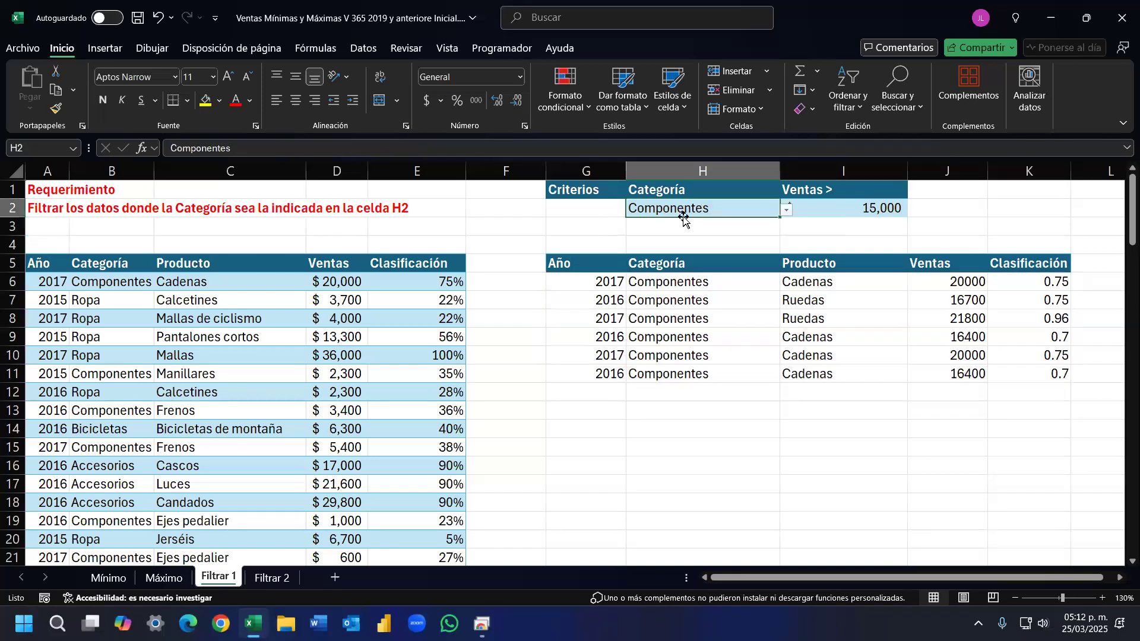
pyautogui.click(813, 205)
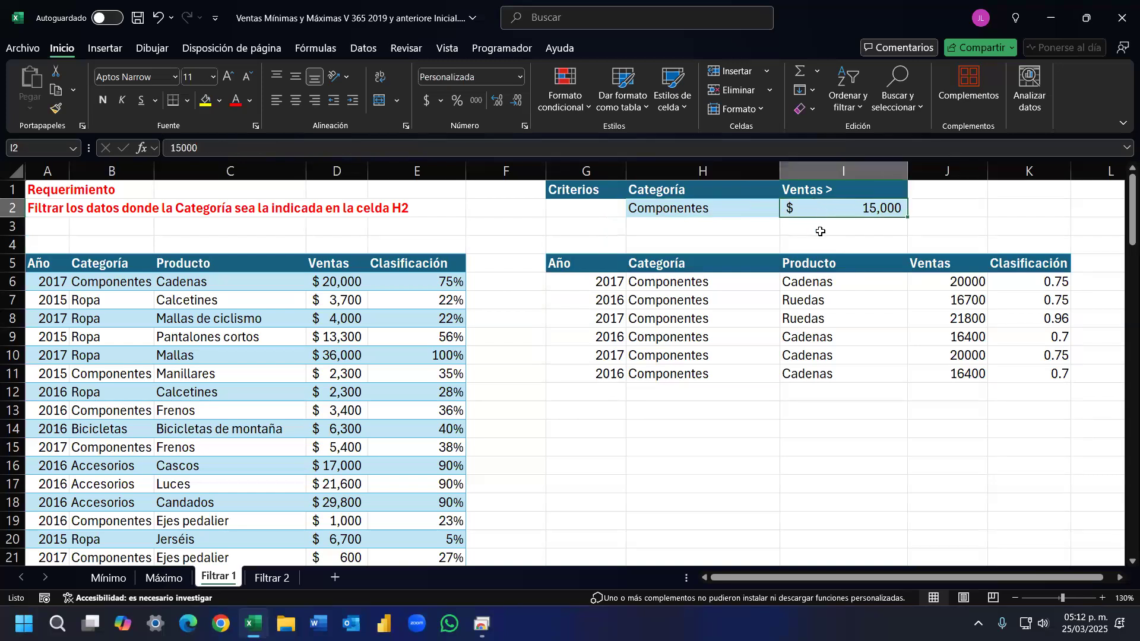
# Step: Format the results' Clasificación column K as a percentage
pyautogui.click(1032, 171)
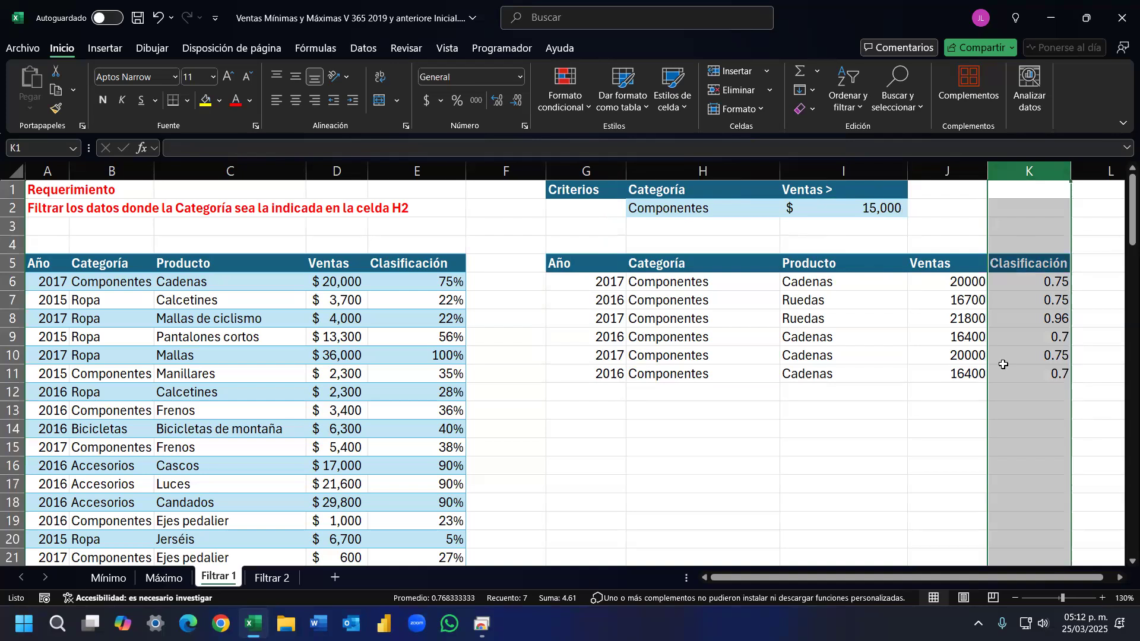
pyautogui.hotkey('ctrl', 'shift', '5')
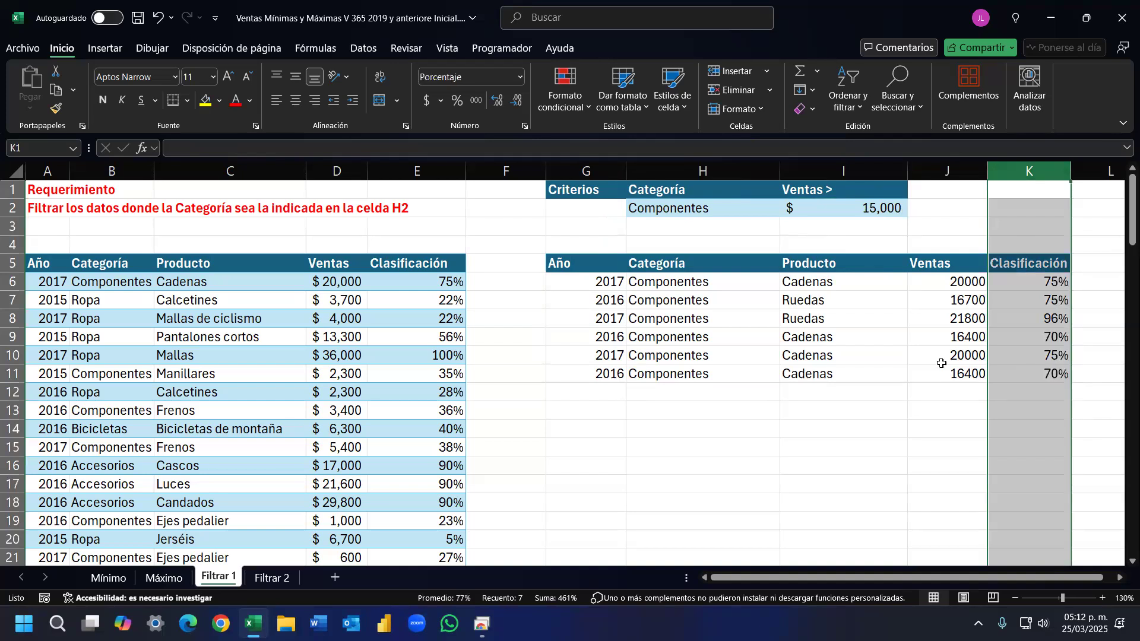
pyautogui.click(767, 389)
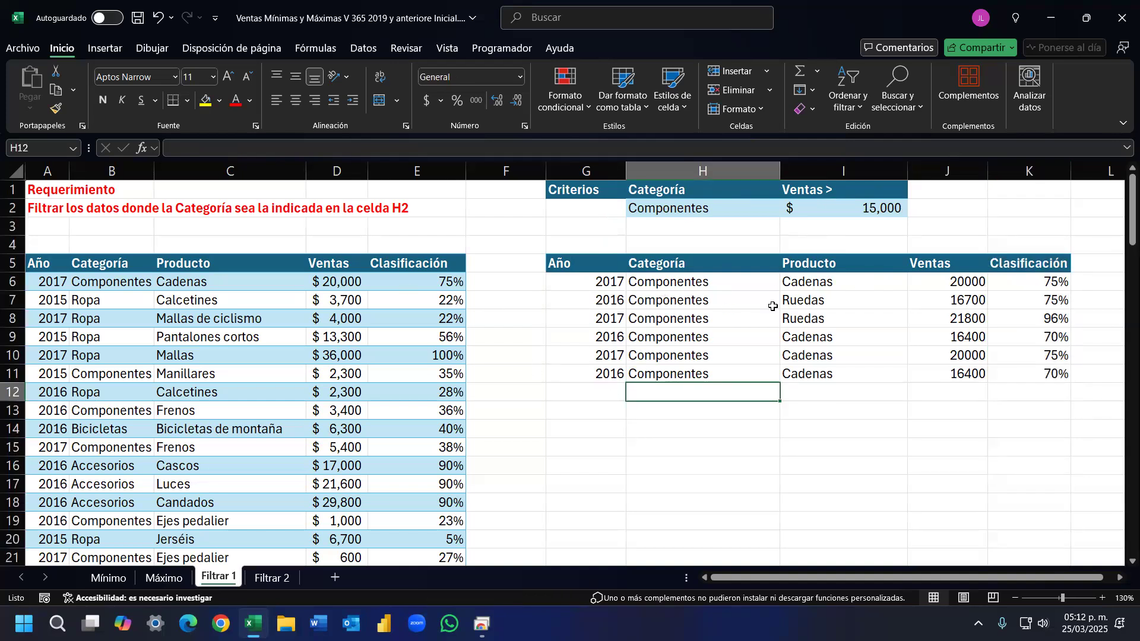
# Step: Turn on filter controls for the source table's headers and filter Categoría to show only Componentes
pyautogui.click(115, 265)
pyautogui.click(213, 264)
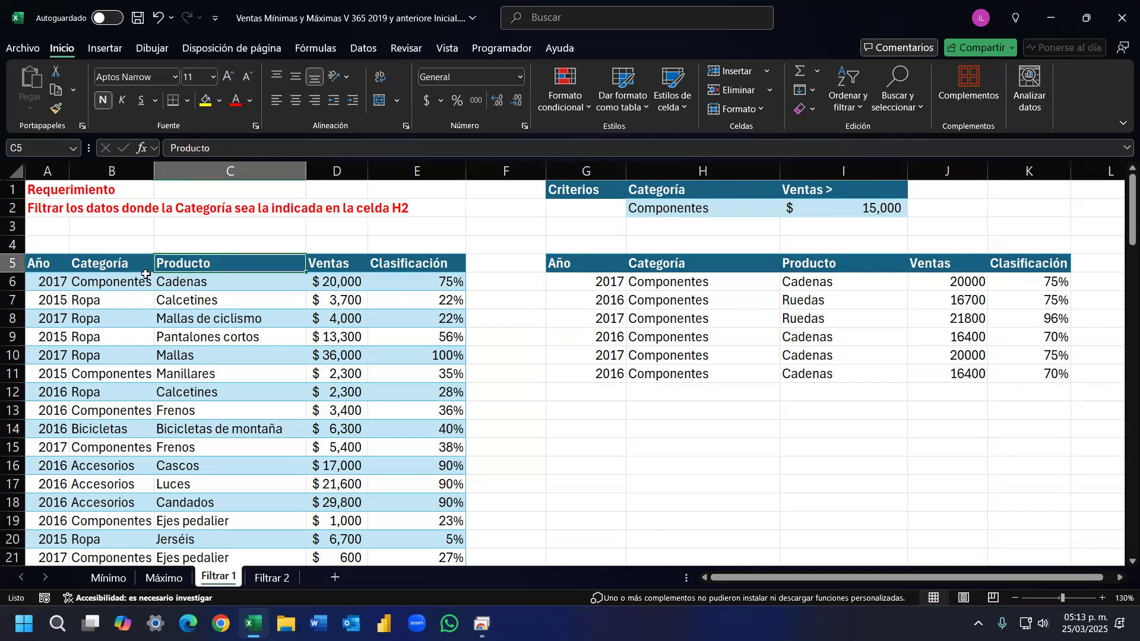
pyautogui.hotkey('ctrl', 'shift', 'l')
pyautogui.click(147, 265)
pyautogui.click(194, 483)
pyautogui.click(269, 582)
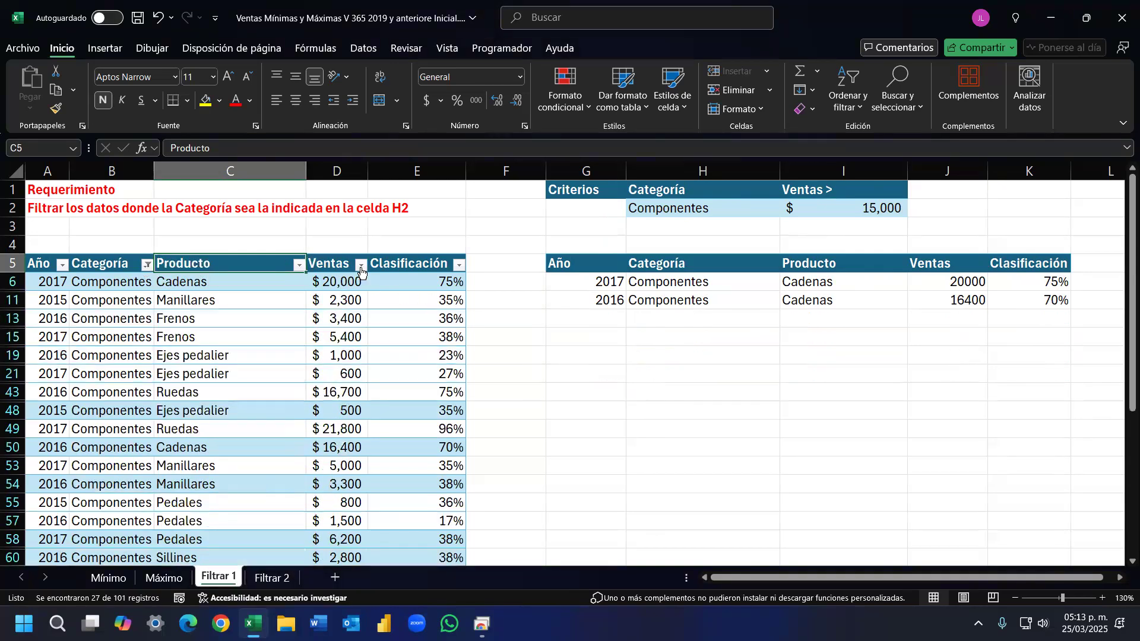
# Step: Apply a number filter to the source table's Ventas column for values greater than 15000
pyautogui.click(361, 265)
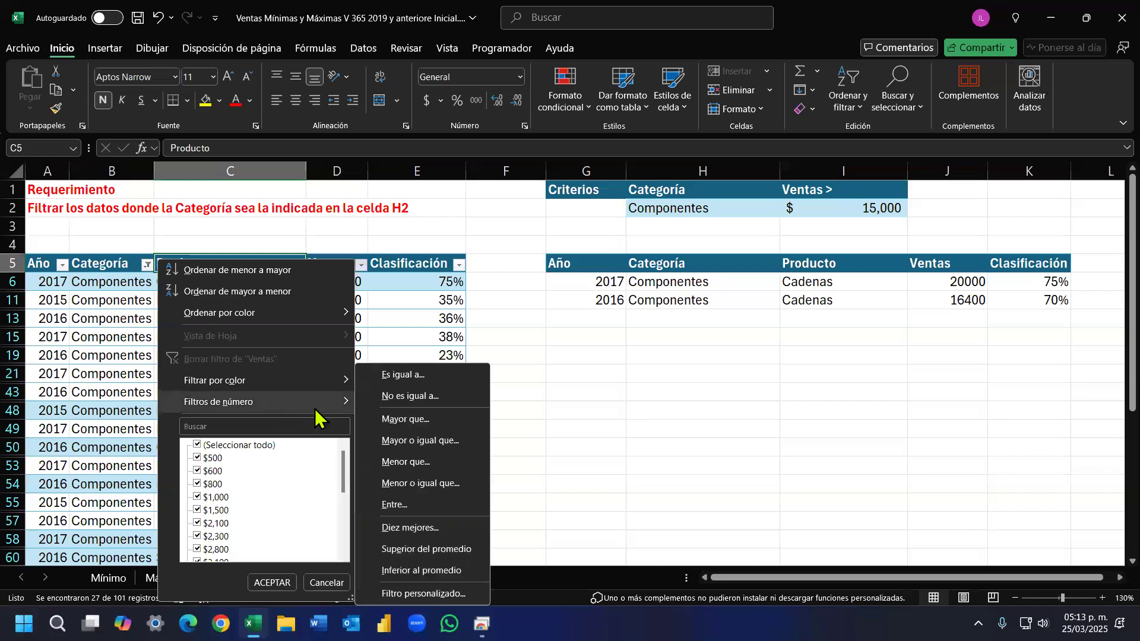
pyautogui.click(699, 357)
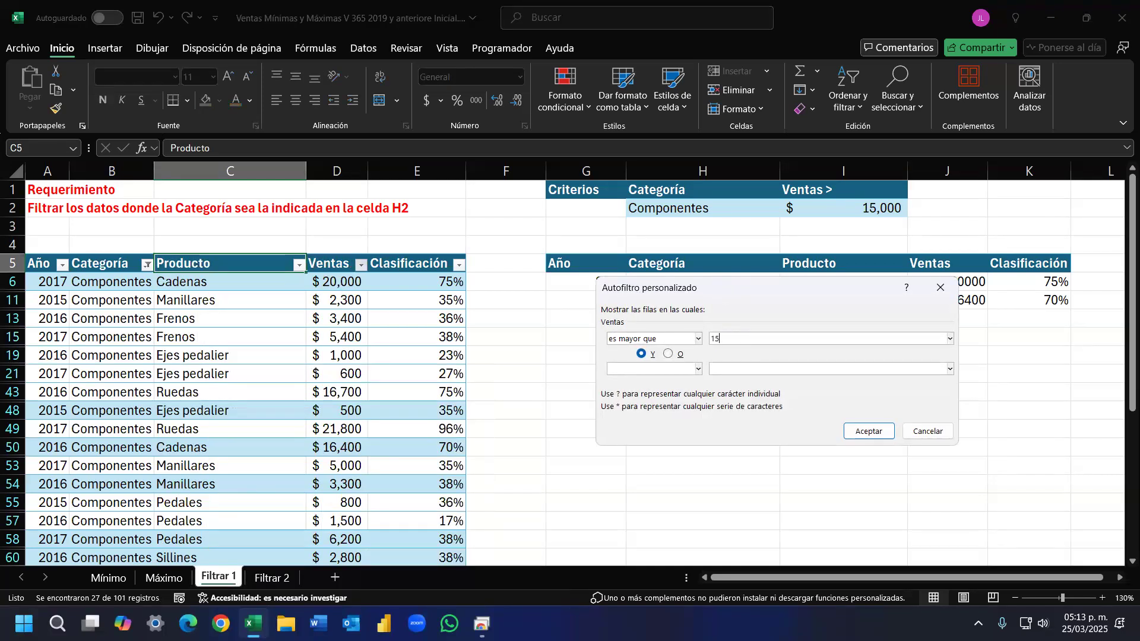
pyautogui.press('Return')
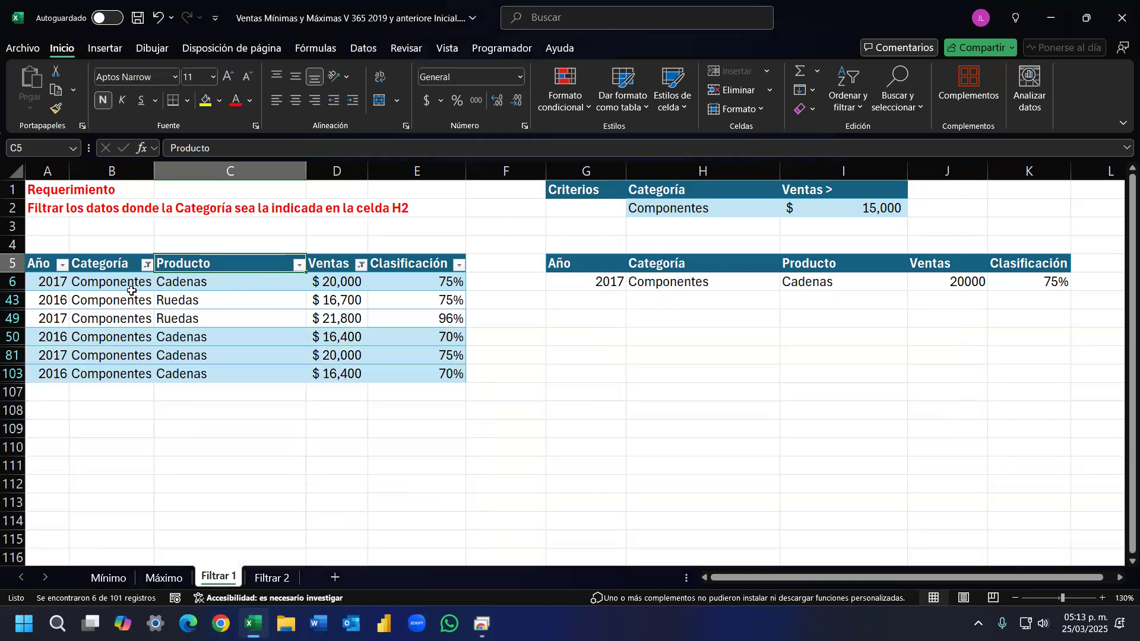
# Step: Inspect the filtered source rows and capture a screen snip of them with the header row
pyautogui.moveTo(62, 282); pyautogui.dragTo(463, 380)
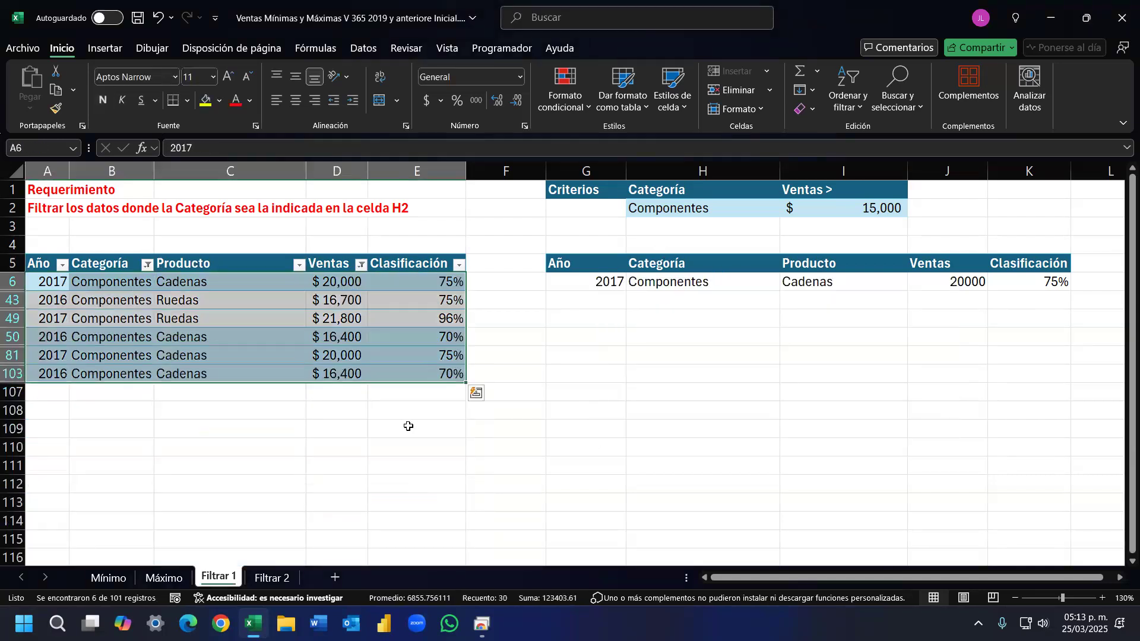
pyautogui.click(442, 428)
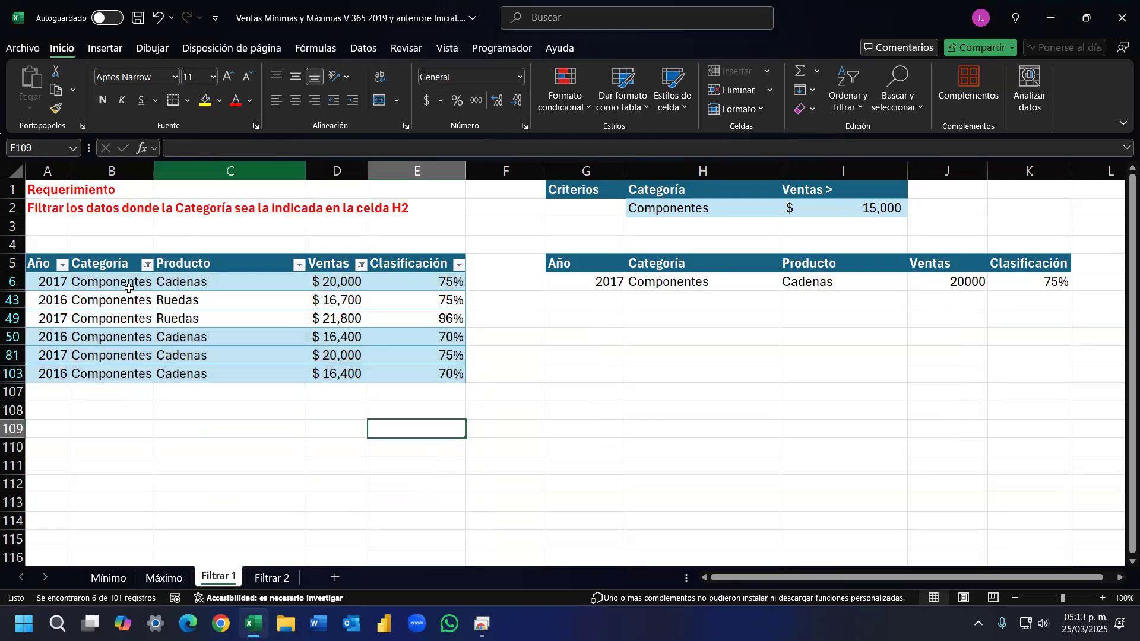
pyautogui.press('super+shift+s')
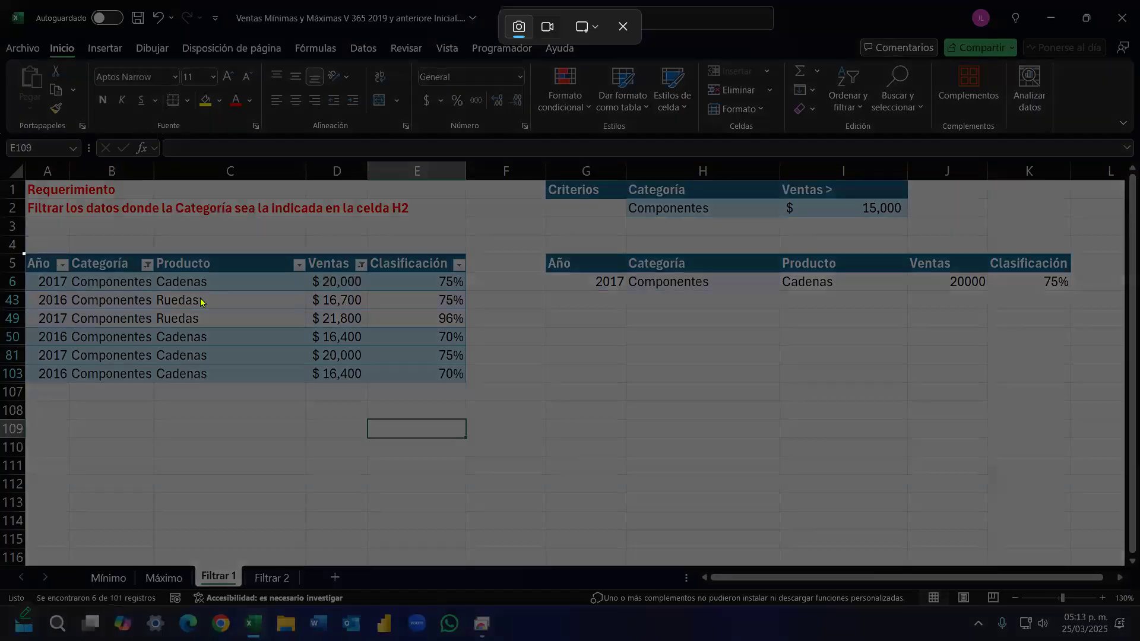
pyautogui.moveTo(24, 253); pyautogui.dragTo(466, 394)
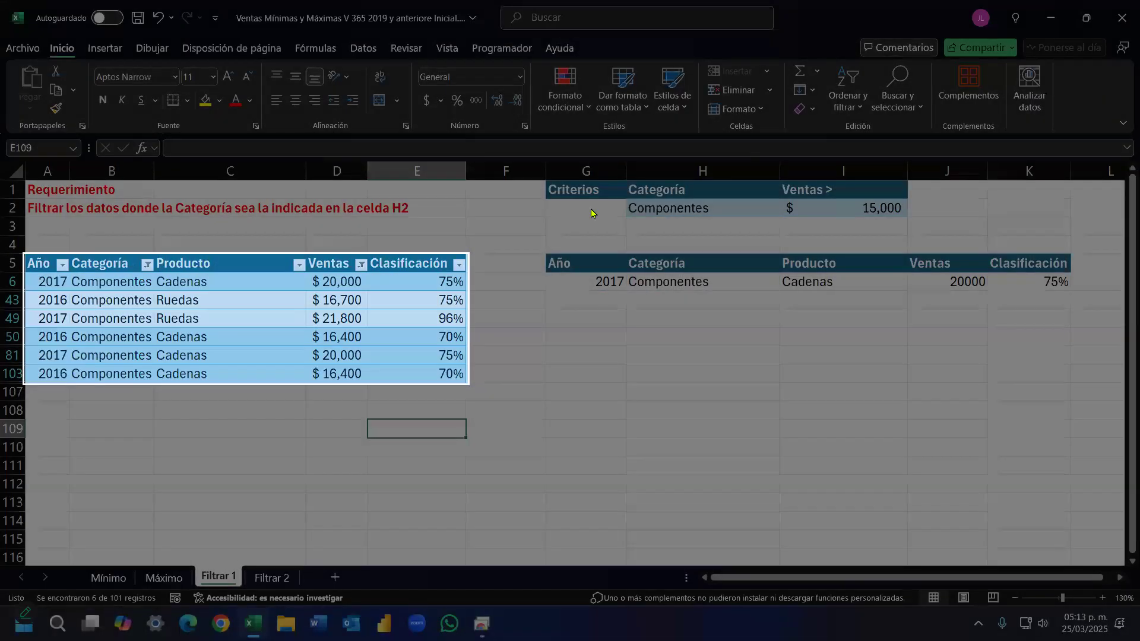
# Step: Paste the captured snip at cell G3 and turn off the source table's filters
pyautogui.click(588, 227)
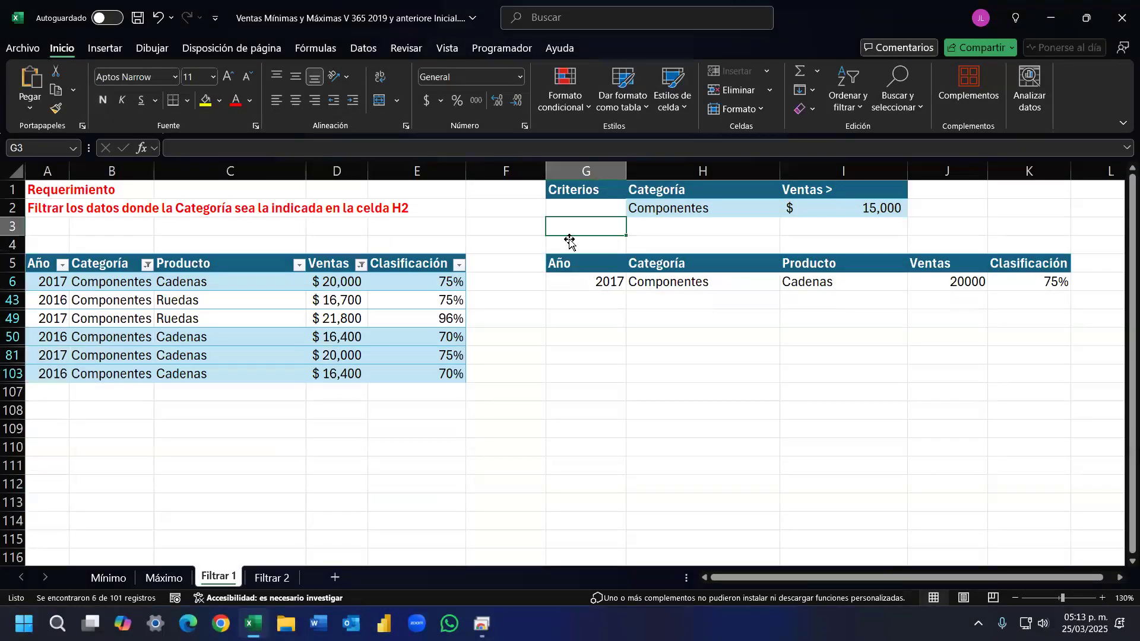
pyautogui.hotkey('ctrl', 'v')
pyautogui.click(209, 262)
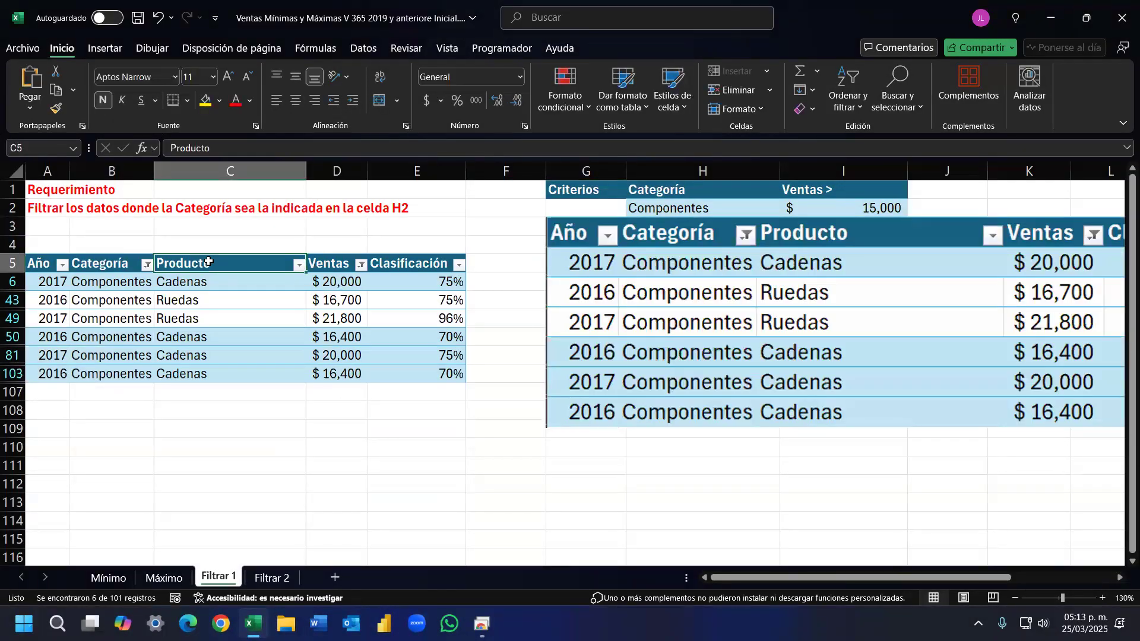
pyautogui.hotkey('ctrl', 'shift', 'l')
# Step: Shrink the pasted picture and position it directly beneath the formula results, spanning columns G to K
pyautogui.click(741, 315)
pyautogui.moveTo(681, 327); pyautogui.dragTo(619, 362)
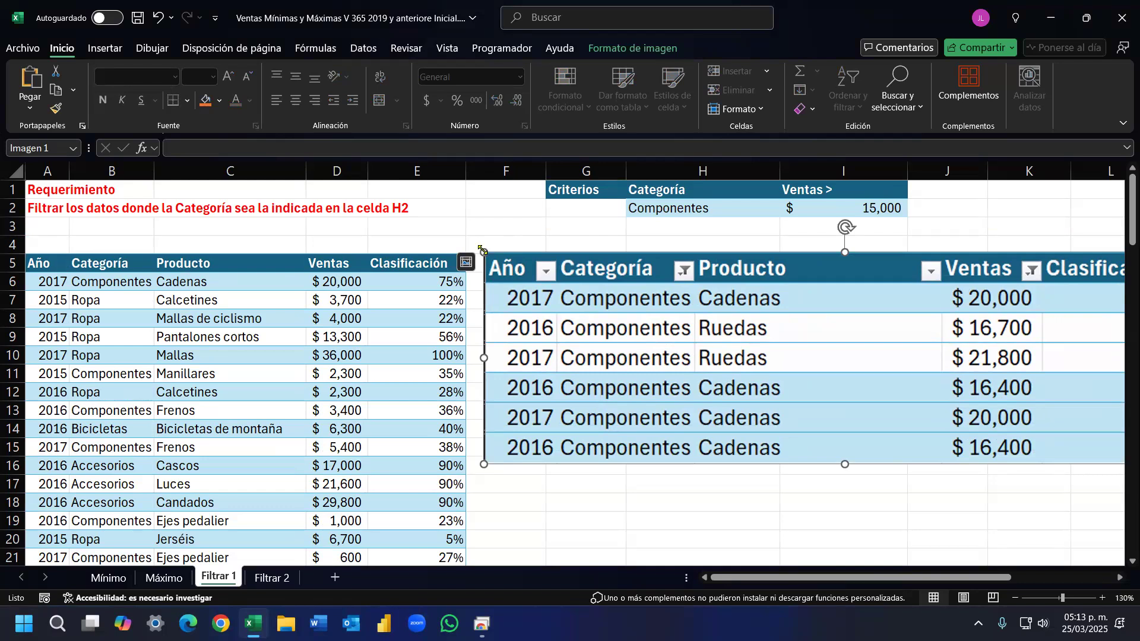
pyautogui.moveTo(533, 281); pyautogui.dragTo(714, 374)
pyautogui.moveTo(841, 402); pyautogui.dragTo(672, 465)
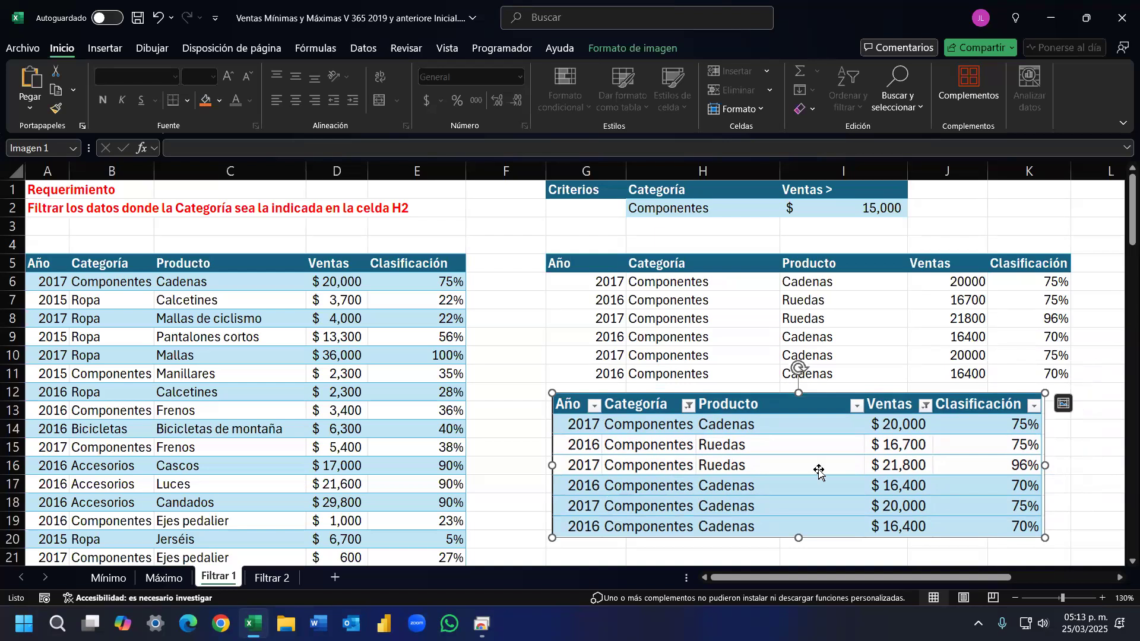
pyautogui.moveTo(841, 464)
pyautogui.mouseDown()
pyautogui.moveTo(862, 468)
pyautogui.moveTo(835, 453)
pyautogui.mouseUp()
pyautogui.moveTo(1049, 533); pyautogui.dragTo(1060, 541)
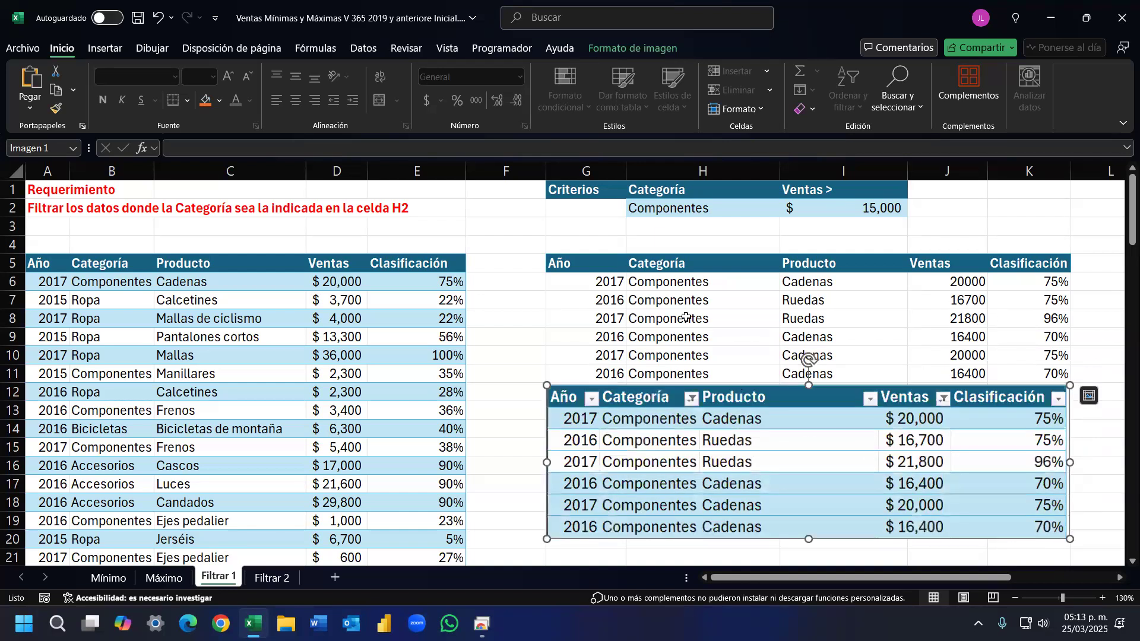
# Step: Compare the formula results in G6:K11 column by column with the pasted picture of the manually filtered rows
pyautogui.moveTo(568, 282); pyautogui.dragTo(575, 375)
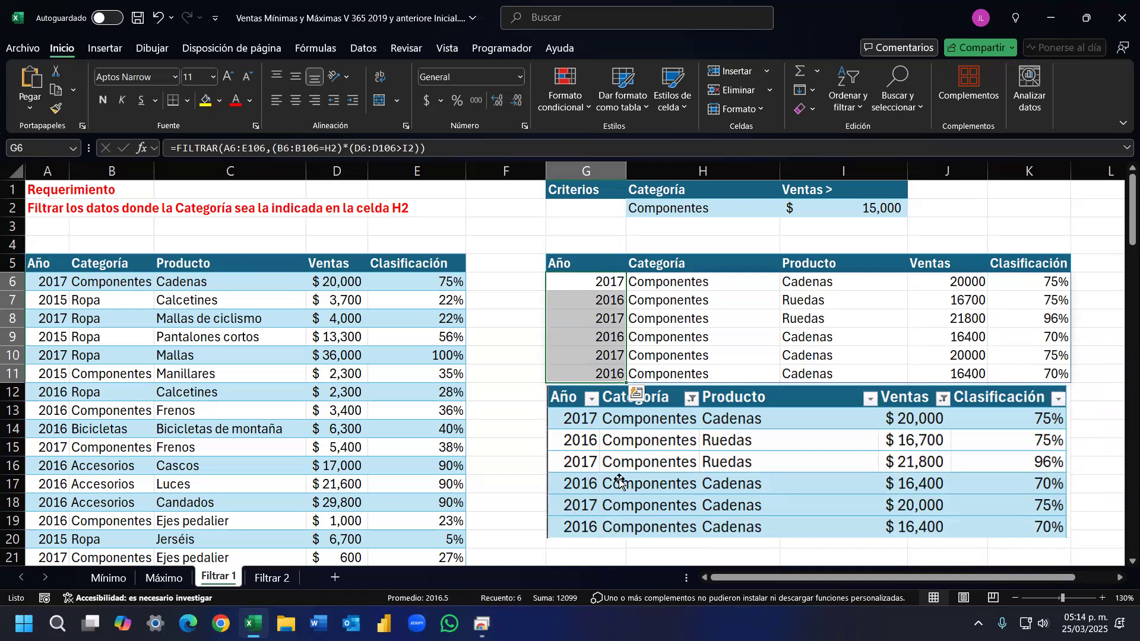
pyautogui.click(677, 327)
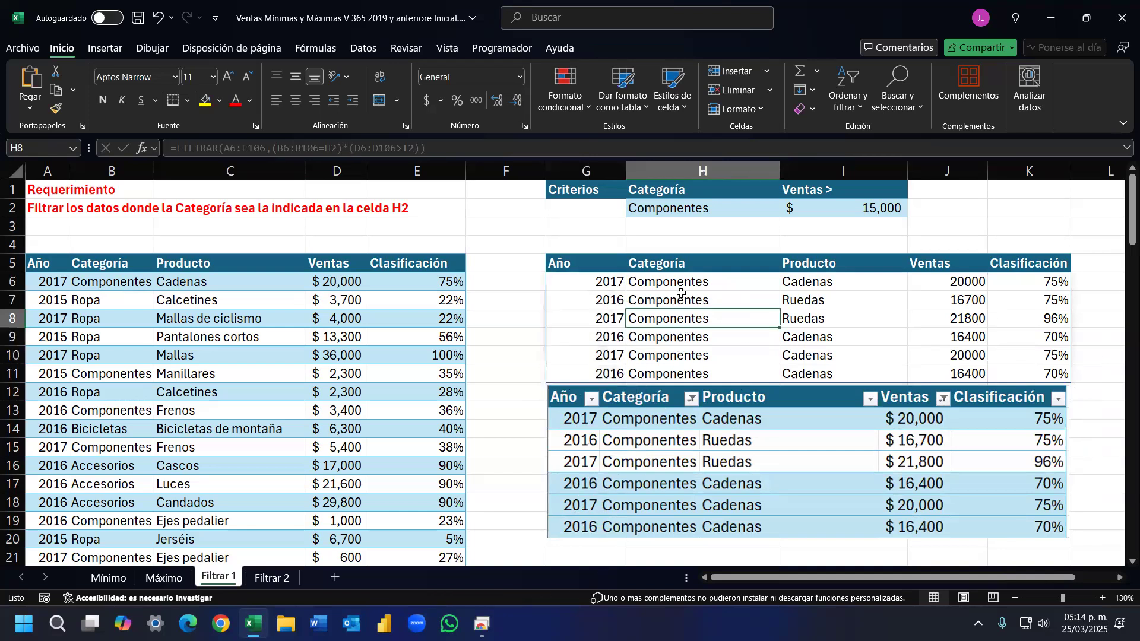
pyautogui.moveTo(686, 284); pyautogui.dragTo(704, 371)
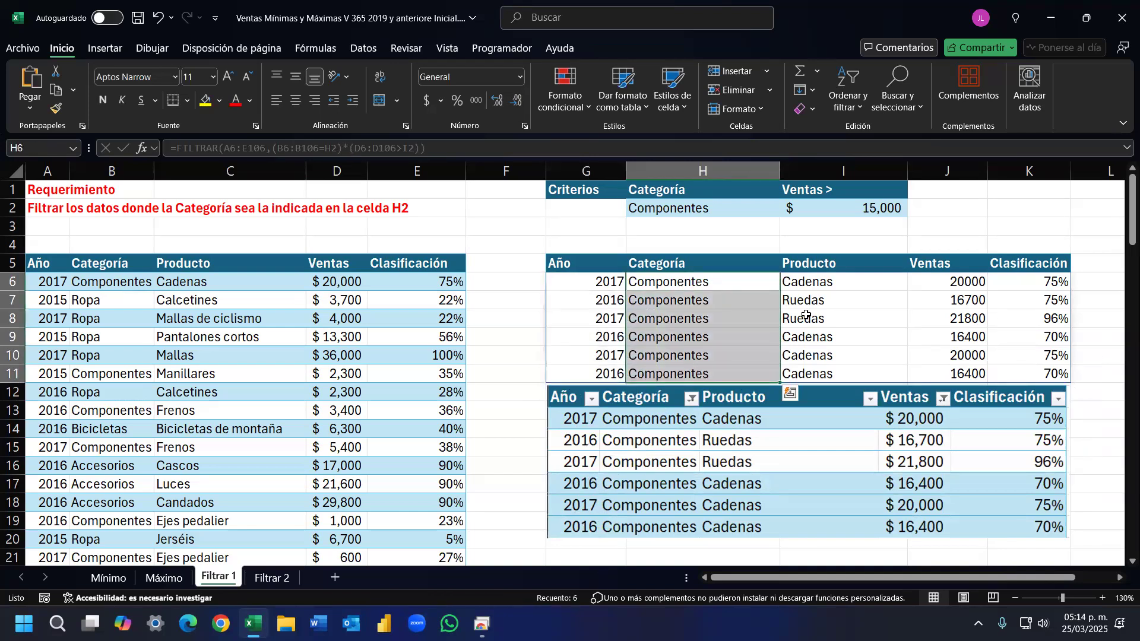
pyautogui.moveTo(831, 283); pyautogui.dragTo(849, 375)
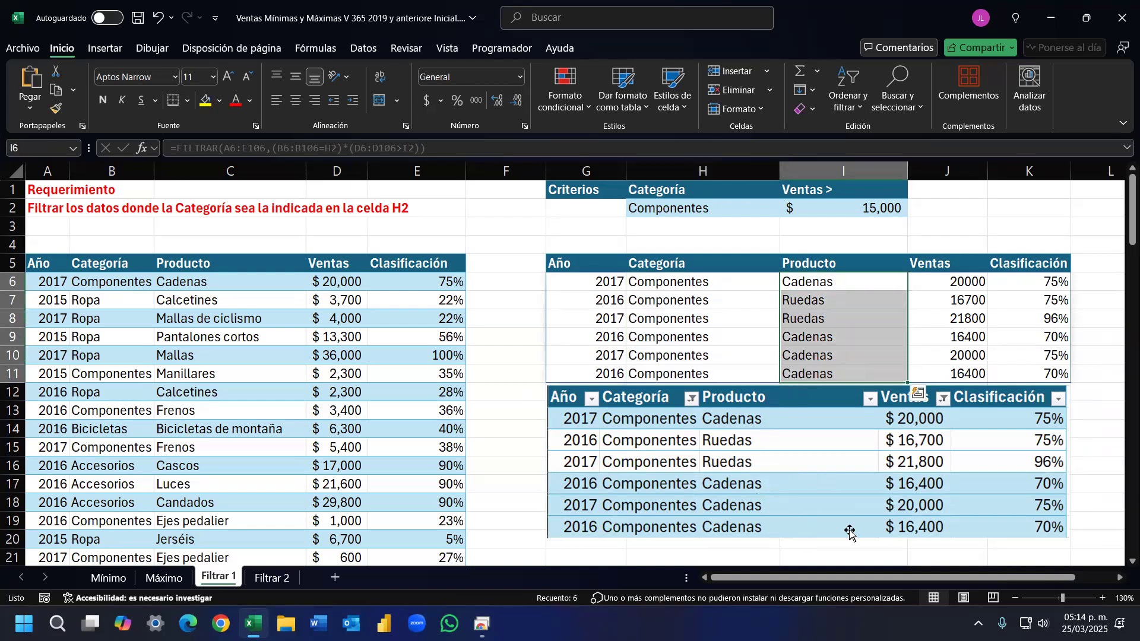
pyautogui.click(936, 284)
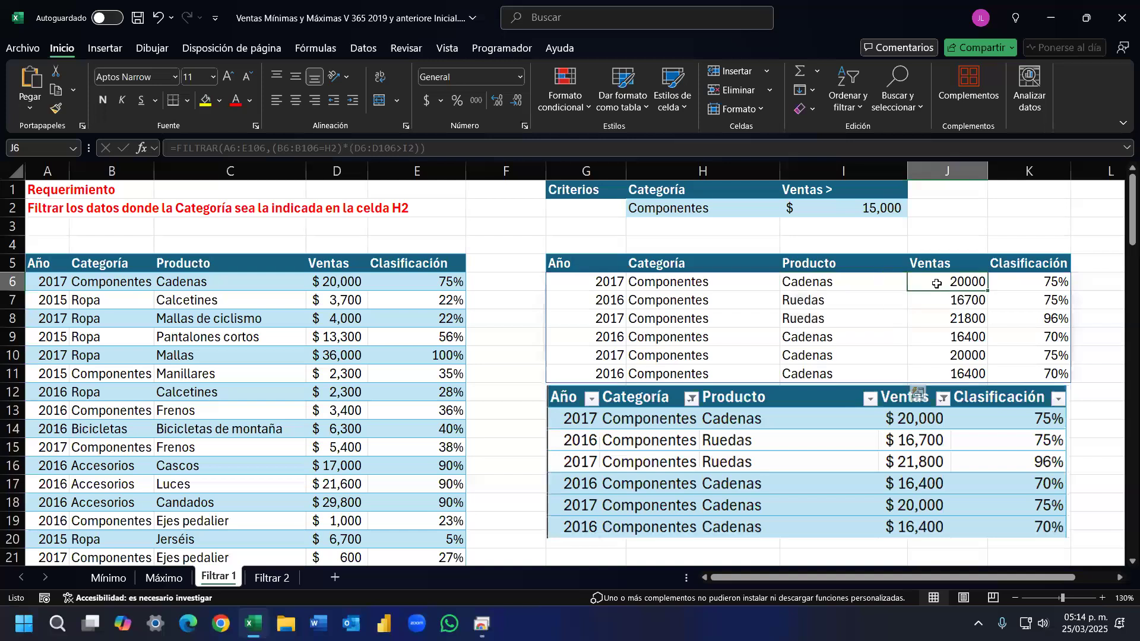
pyautogui.moveTo(942, 300); pyautogui.dragTo(941, 365)
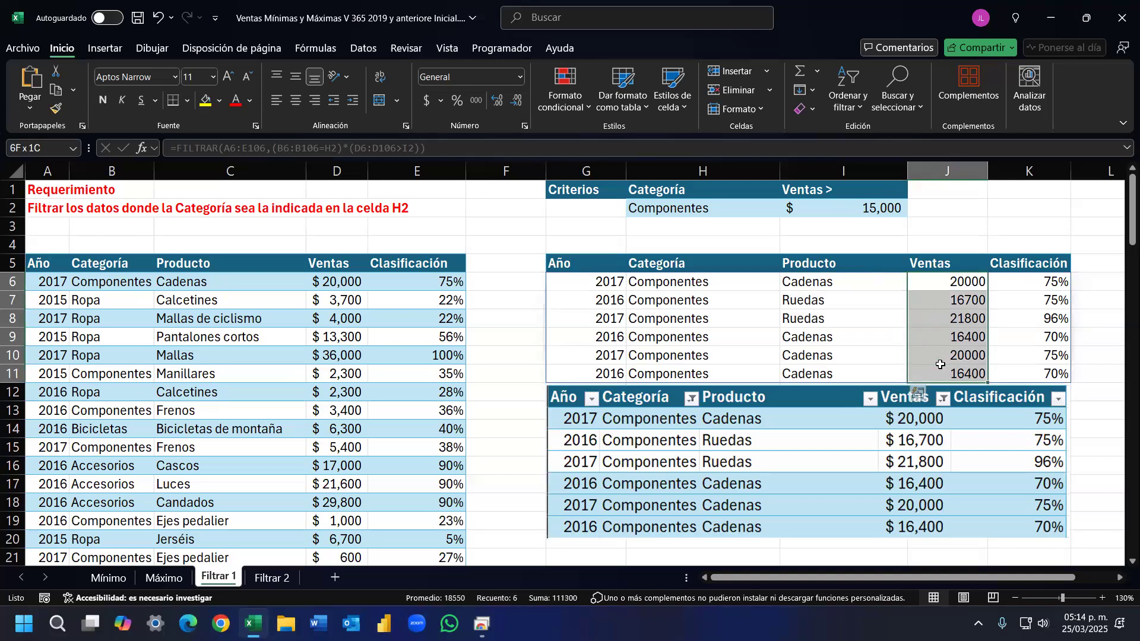
pyautogui.moveTo(941, 365); pyautogui.dragTo(934, 369)
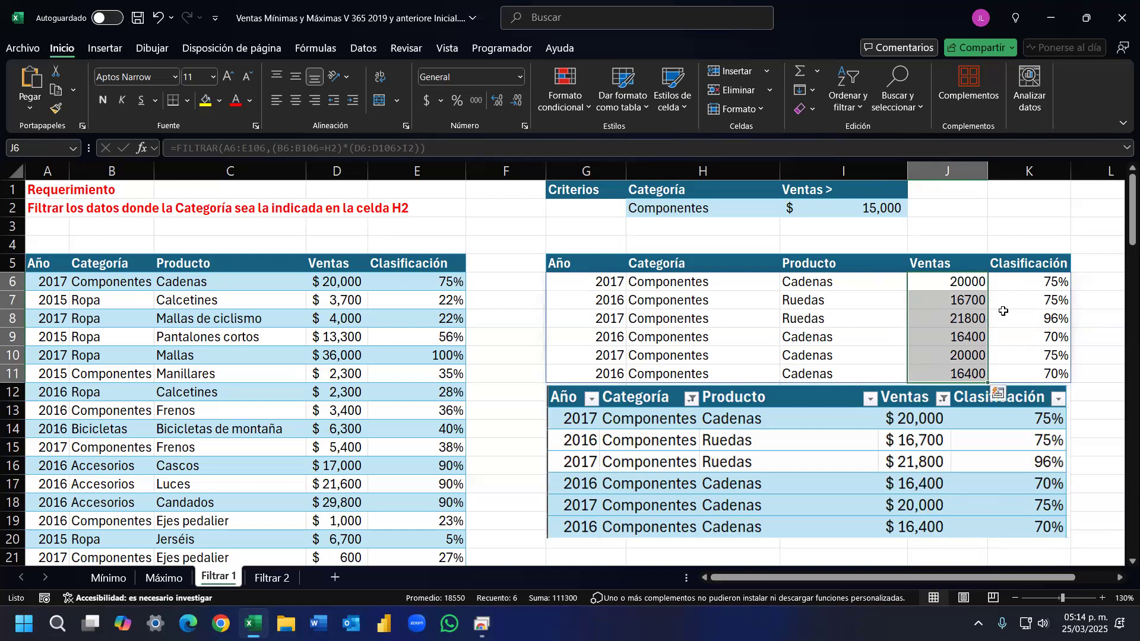
pyautogui.moveTo(1020, 282); pyautogui.dragTo(1008, 369)
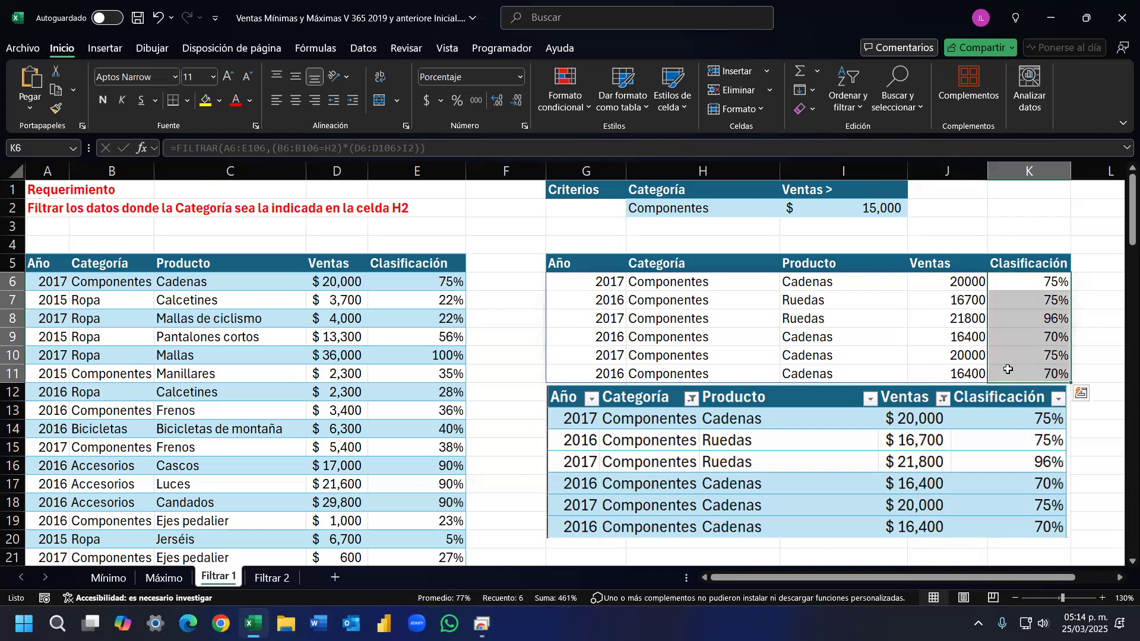
pyautogui.click(790, 454)
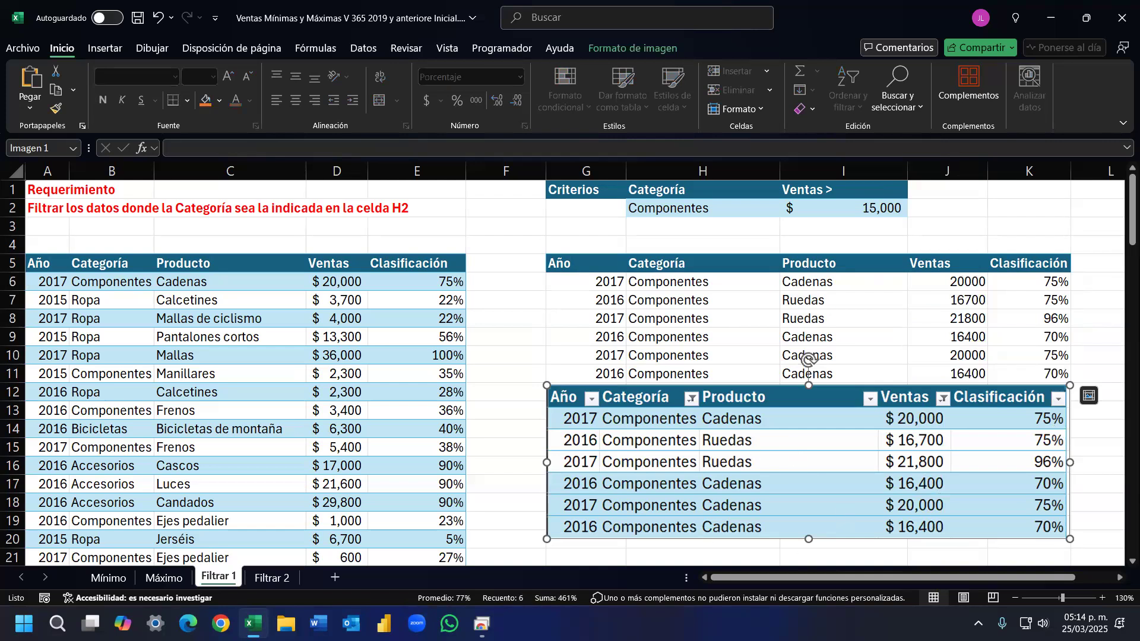
# Step: Switch to the Chrome Remote Desktop session showing the workbook's Filtrar 1 sheet and select cell B6
pyautogui.moveTo(482, 623)
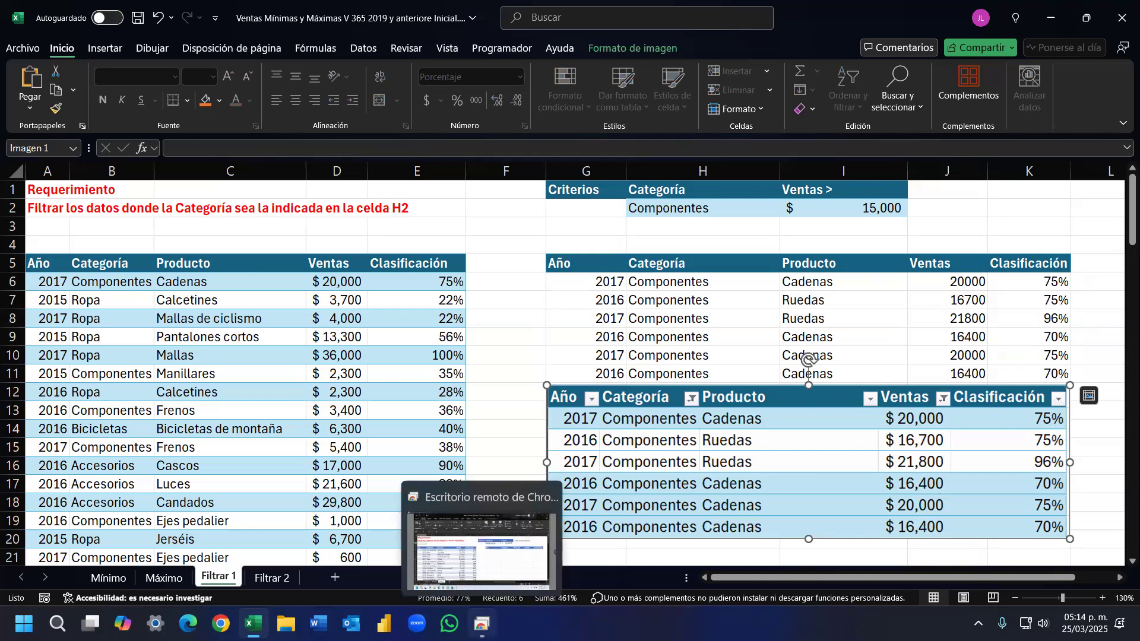
pyautogui.click(481, 623)
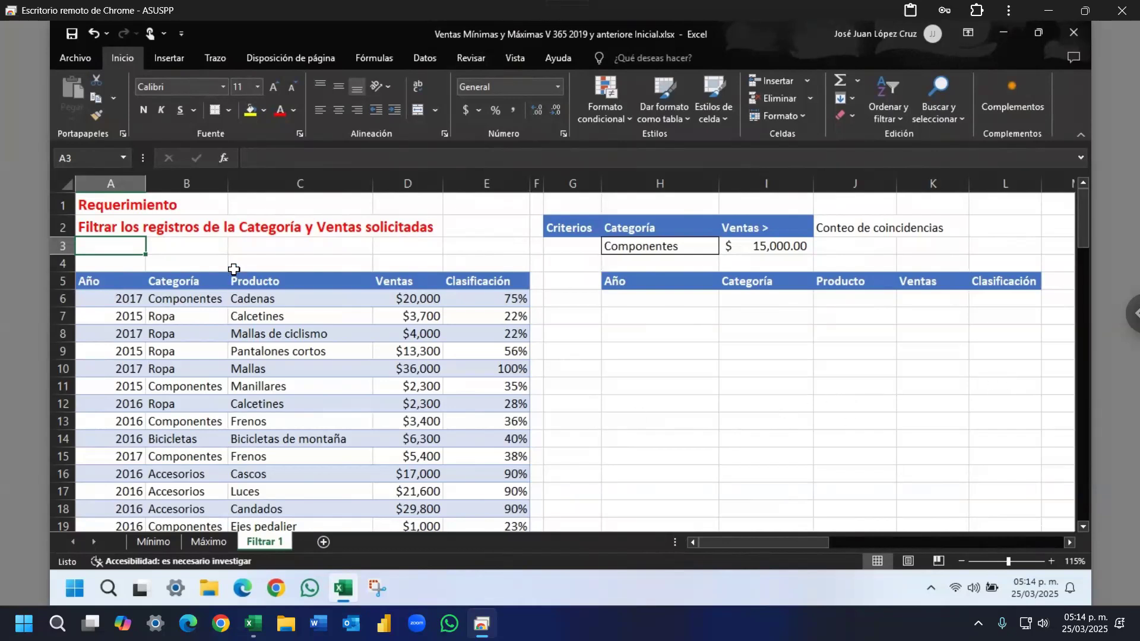
pyautogui.click(104, 301)
pyautogui.click(199, 304)
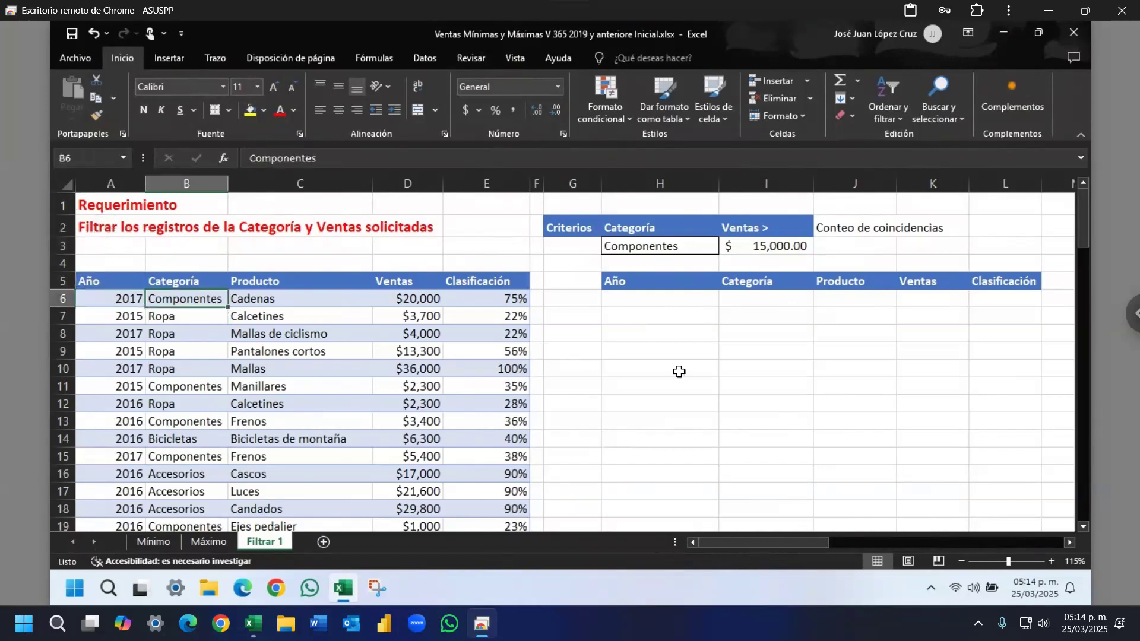
# Step: Check the Office product version on the account page, and review the criteria in cells H3 and I3
pyautogui.click(76, 57)
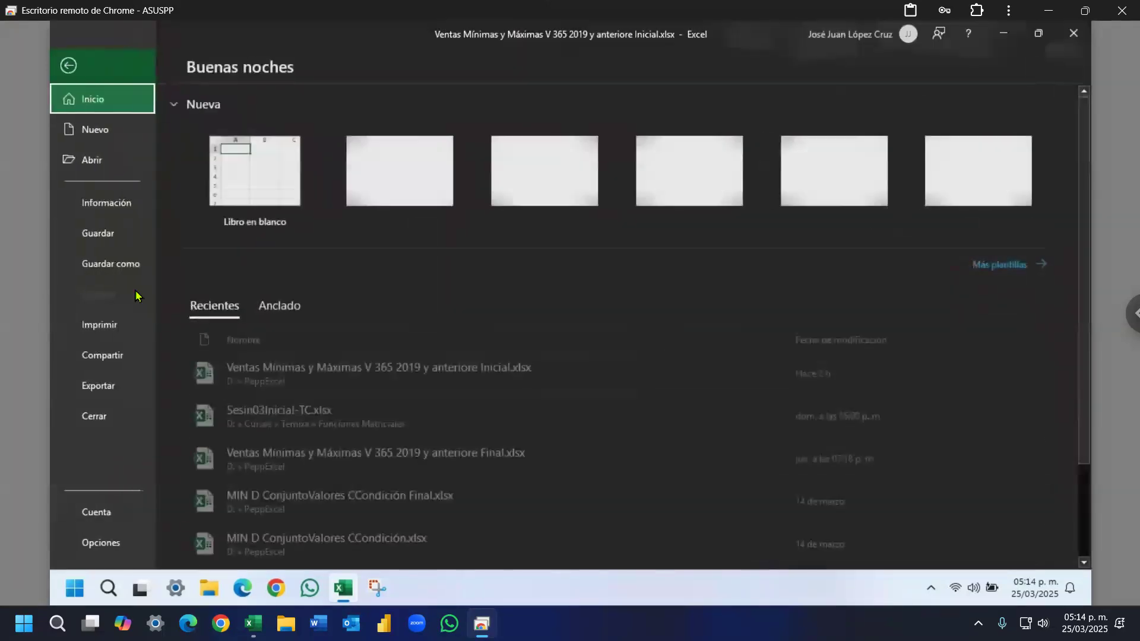
pyautogui.click(98, 519)
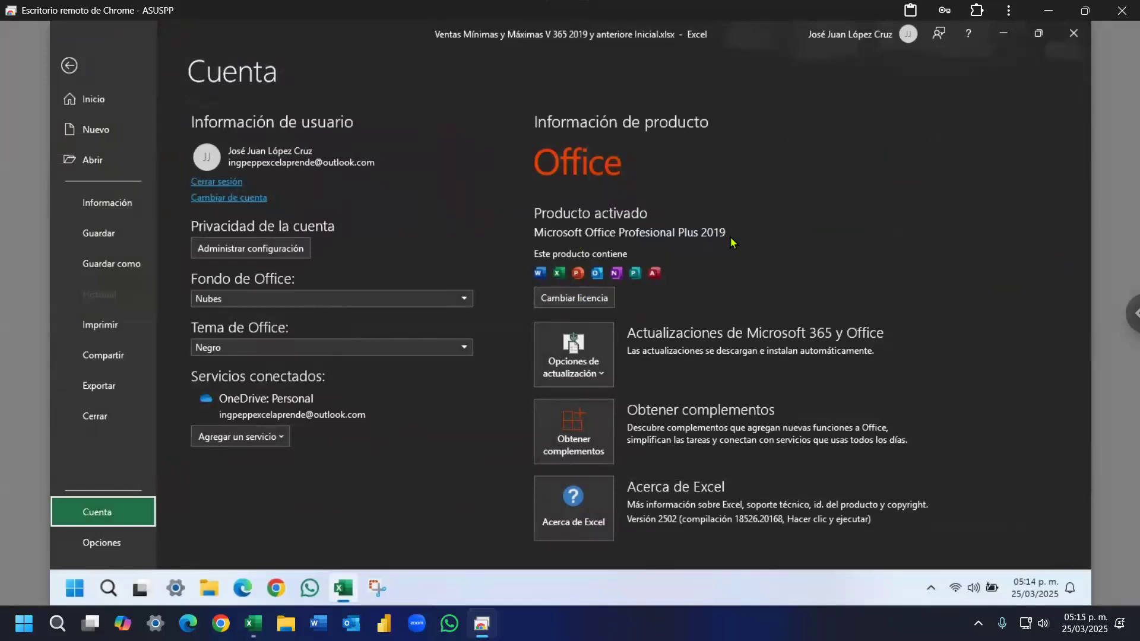
pyautogui.click(69, 66)
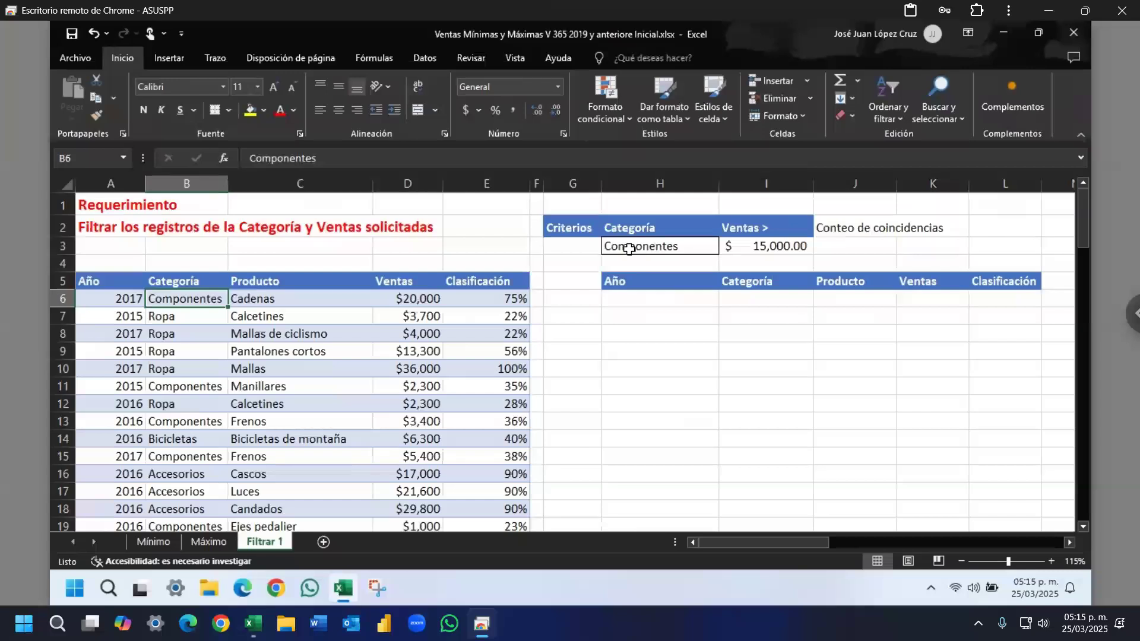
pyautogui.click(689, 245)
pyautogui.hotkey('shift', 'Up')
pyautogui.keyDown('shift'); pyautogui.click(760, 243); pyautogui.keyUp('shift')
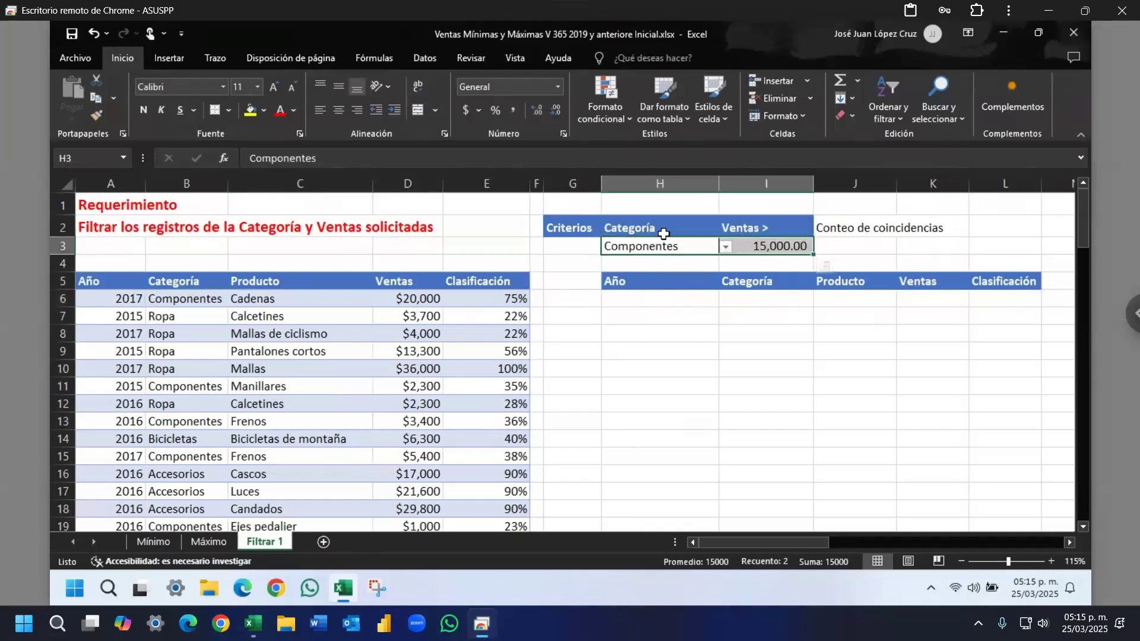
pyautogui.click(700, 247)
pyautogui.click(731, 246)
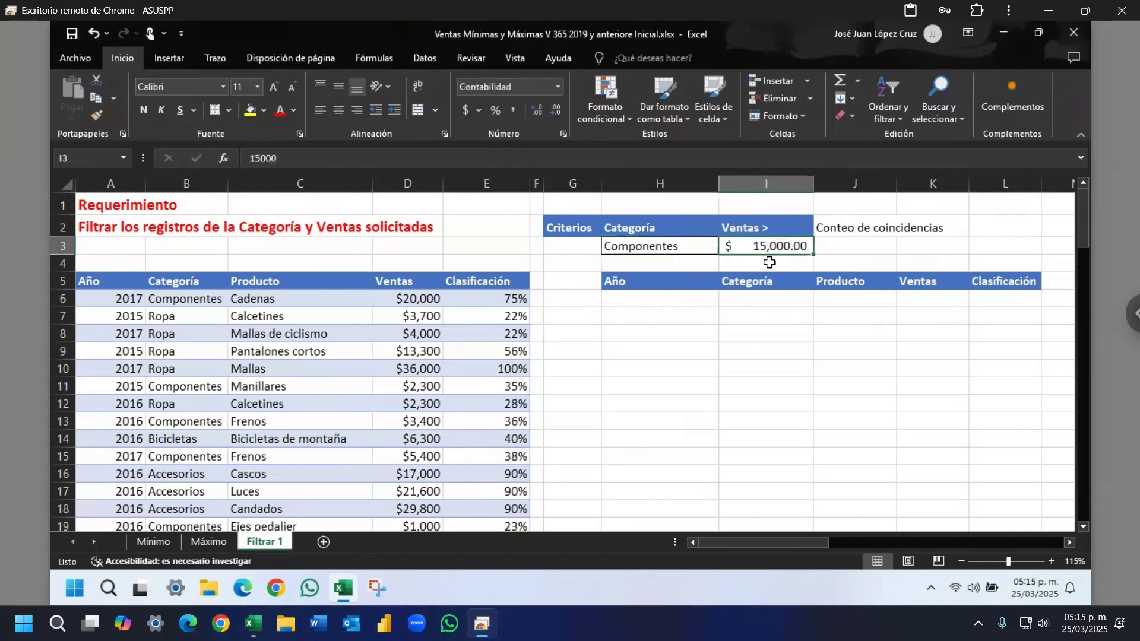
# Step: Start a CONTAR.SI.CONJUNTO formula in J3 with B6:B106 as the first criteria range and H3 as its criterion
pyautogui.click(868, 248)
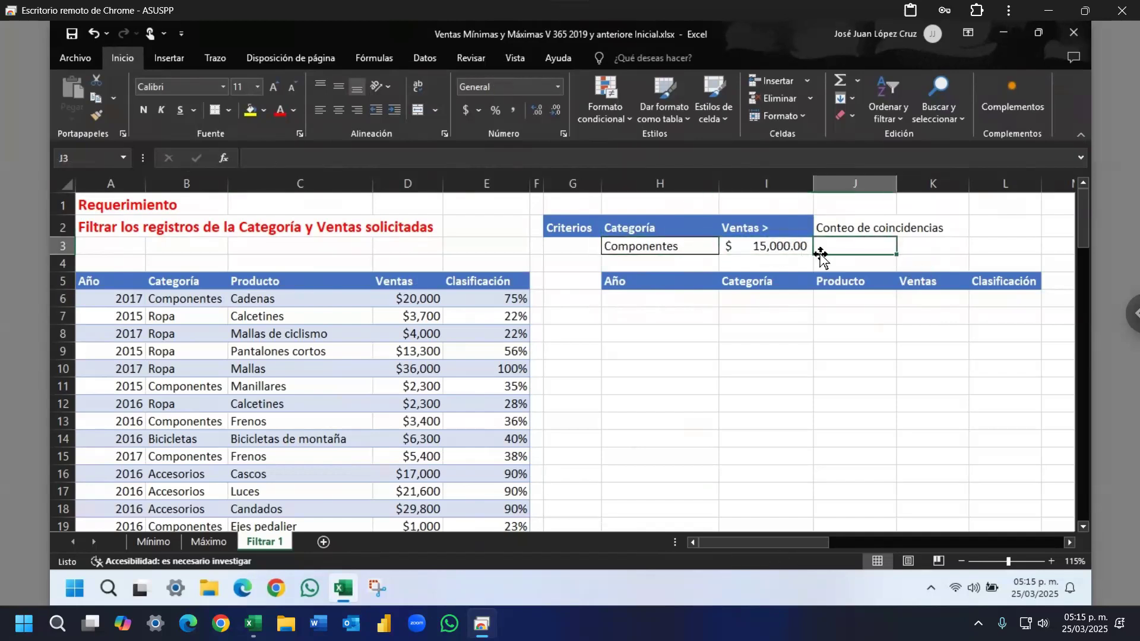
pyautogui.write('=cont')
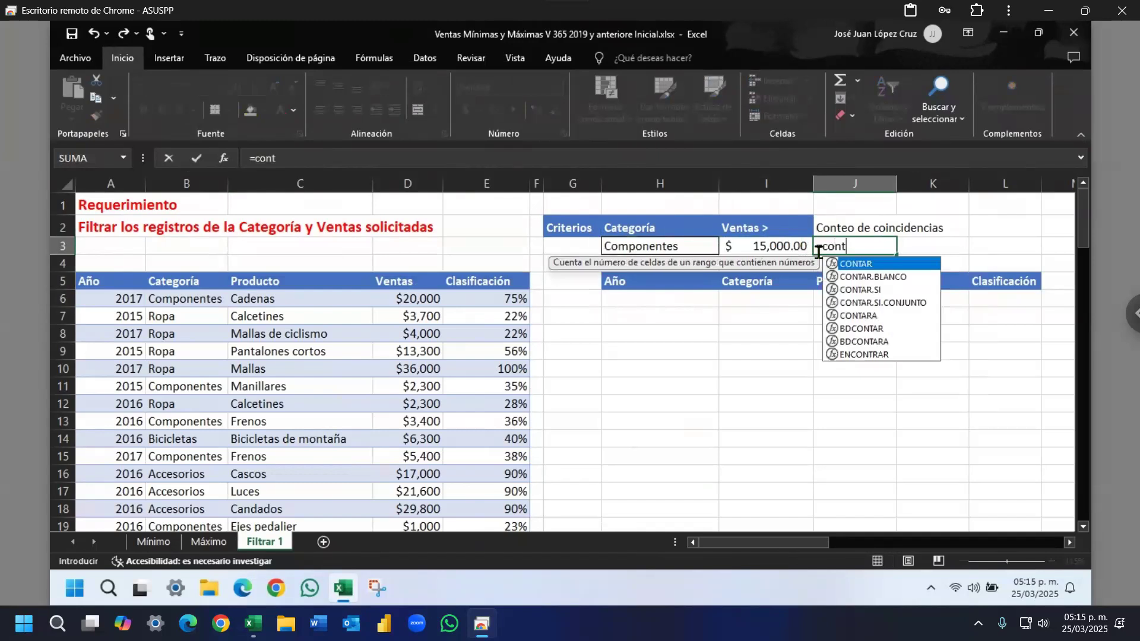
pyautogui.press('Down')
pyautogui.press('Down')
pyautogui.press('Down')
pyautogui.press('Tab')
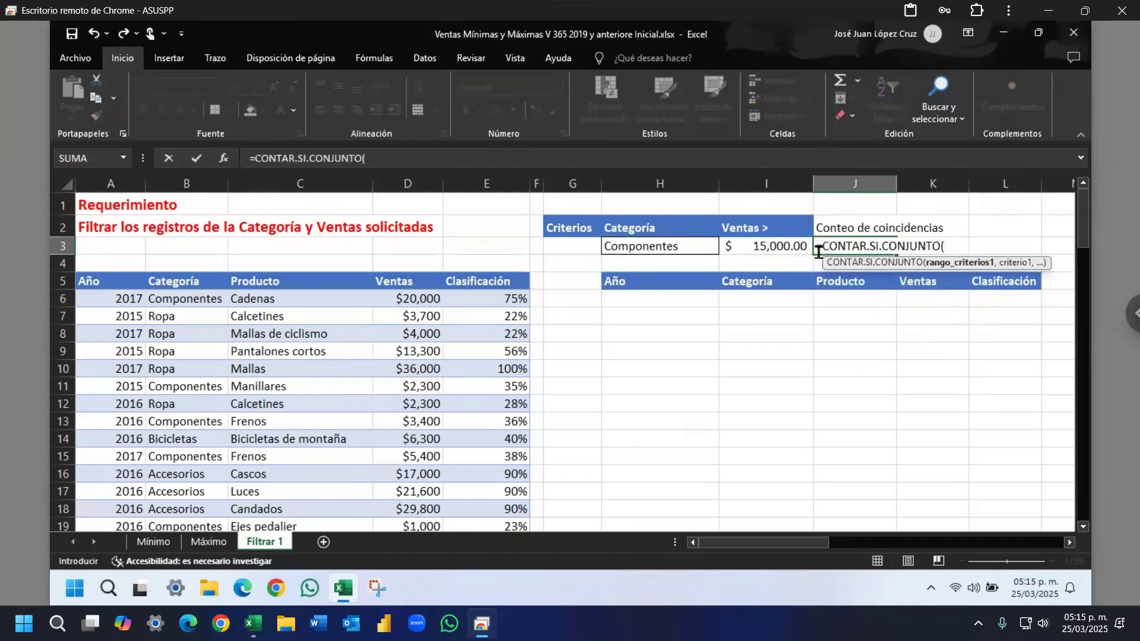
pyautogui.click(186, 297)
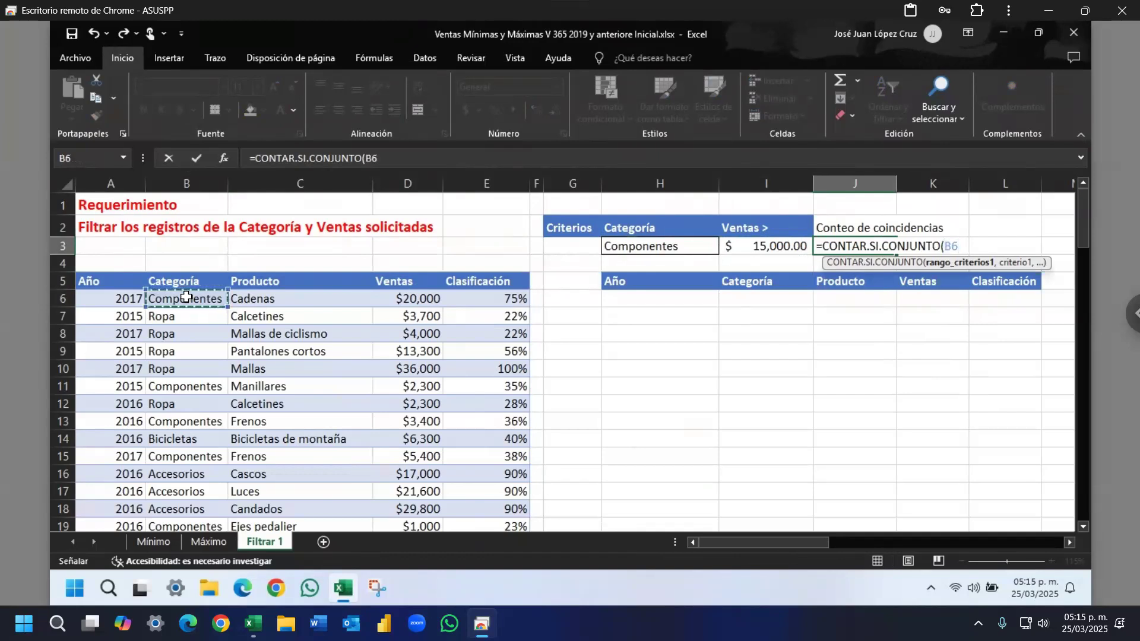
pyautogui.hotkey('ctrl', 'shift', 'Down')
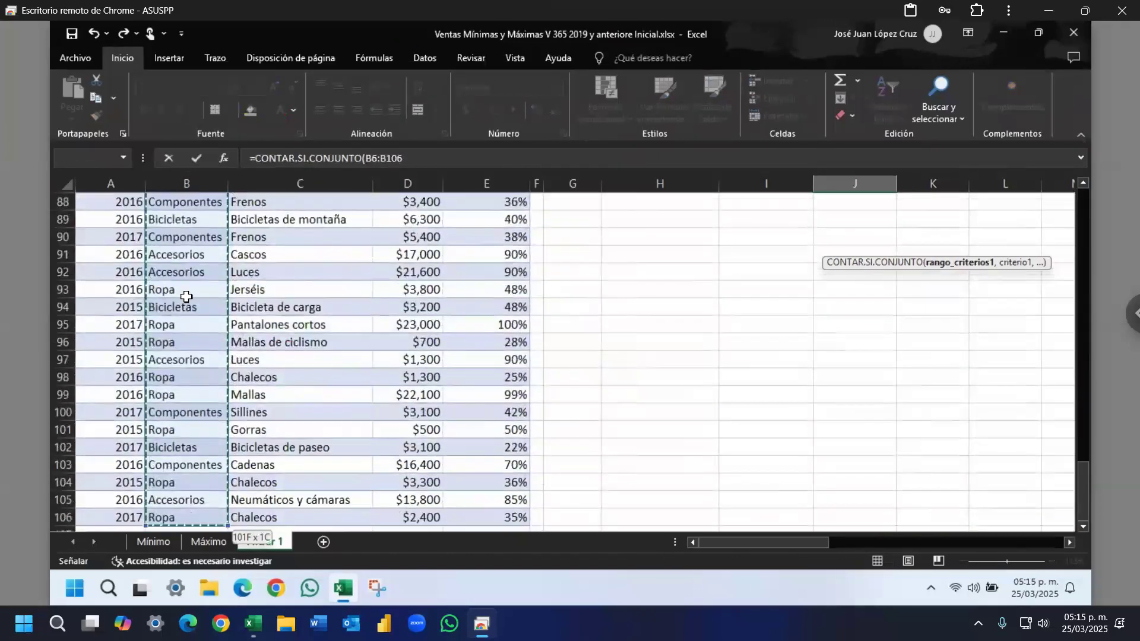
pyautogui.hotkey('ctrl', 'BackSpace')
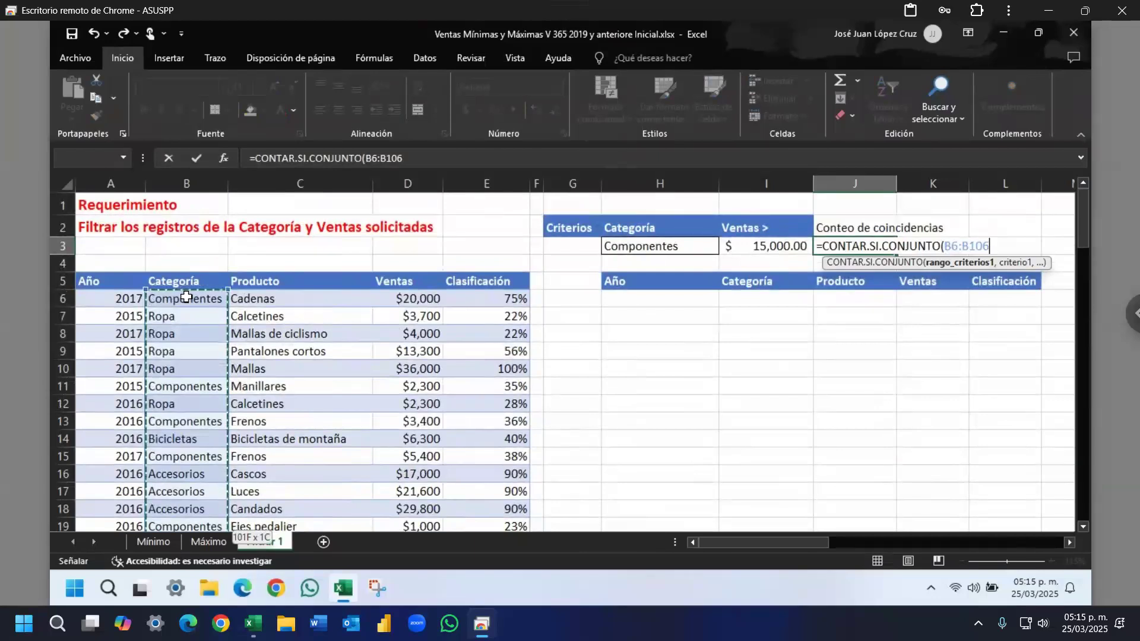
pyautogui.write(',')
pyautogui.click(644, 248)
pyautogui.write(',')
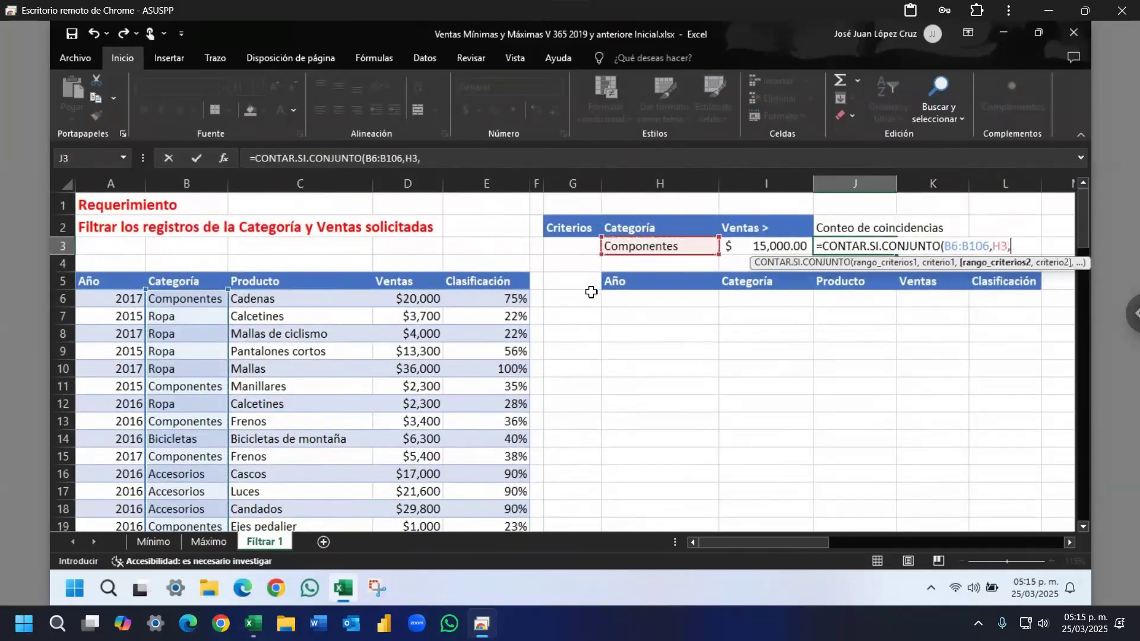
# Step: Complete the J3 count formula with D6:D106 as the second criteria range and ">"&I3 as its criterion
pyautogui.click(419, 298)
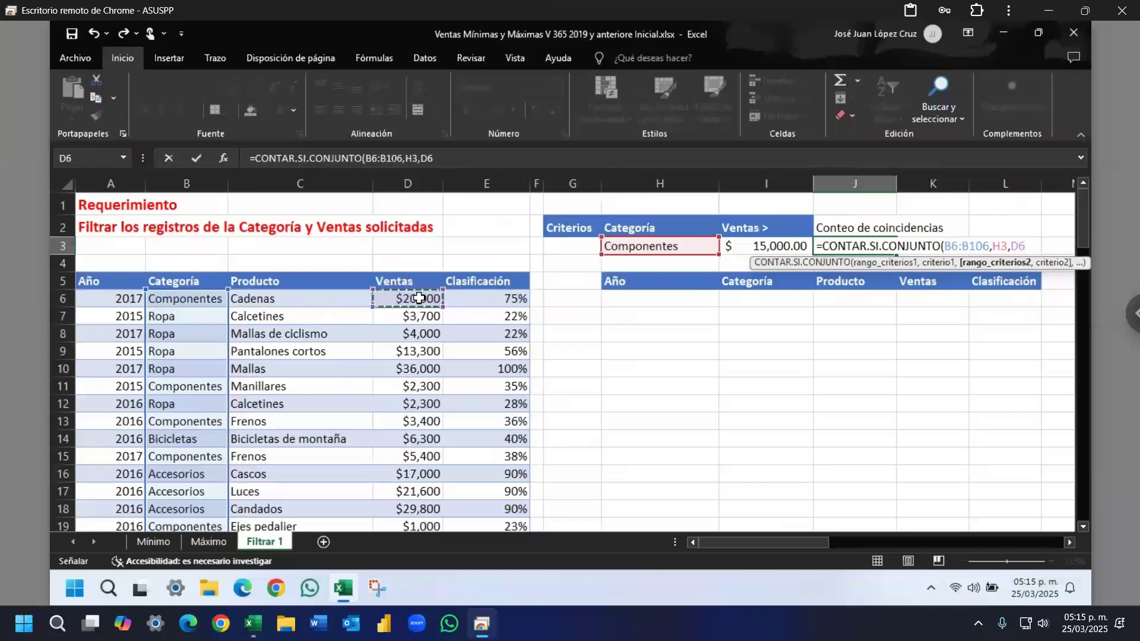
pyautogui.hotkey('ctrl', 'shift', 'Down')
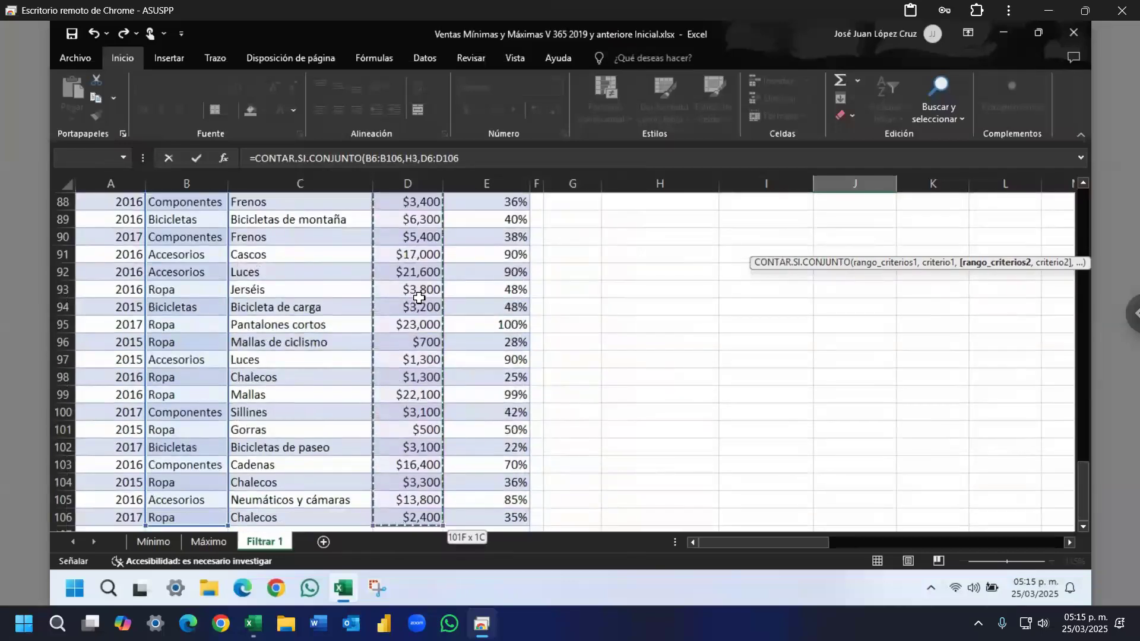
pyautogui.hotkey('ctrl', 'BackSpace')
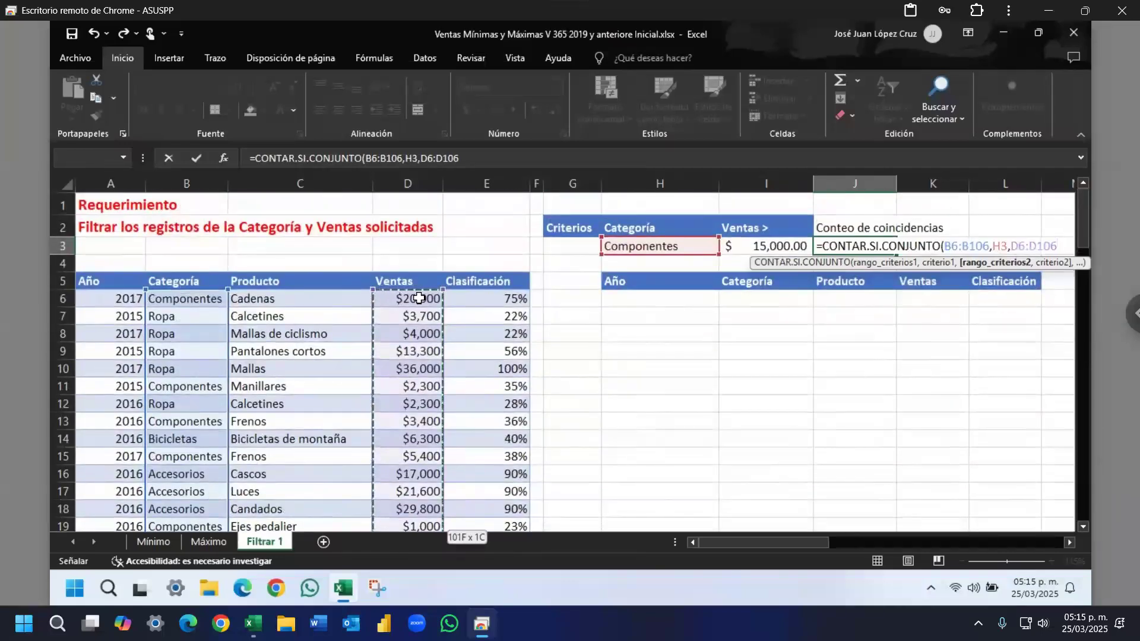
pyautogui.write(',')
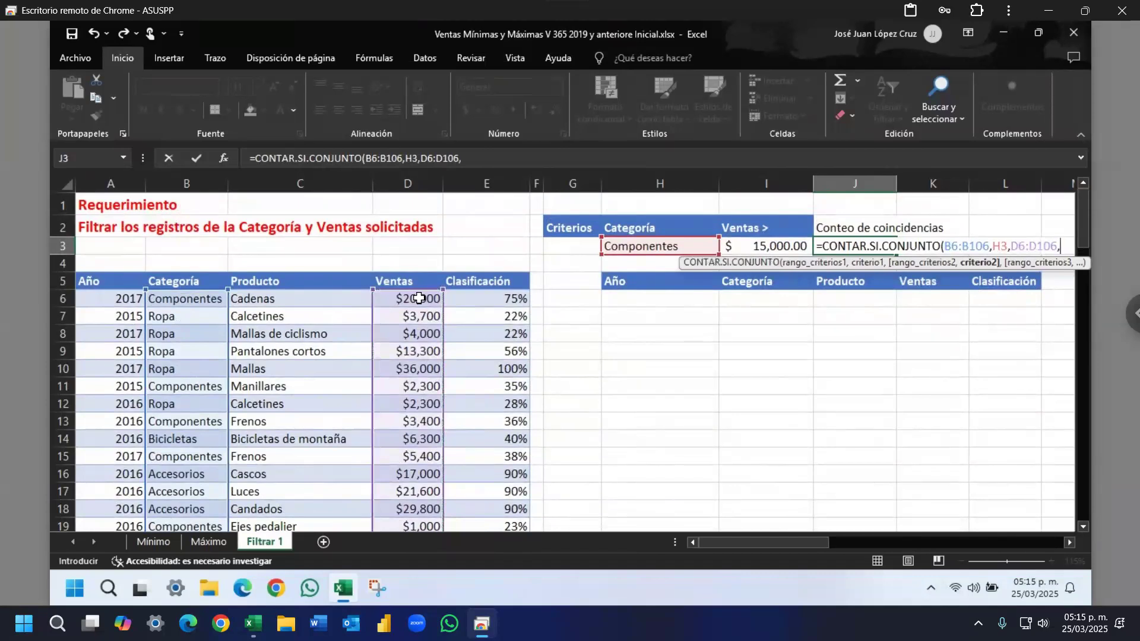
pyautogui.write('">"')
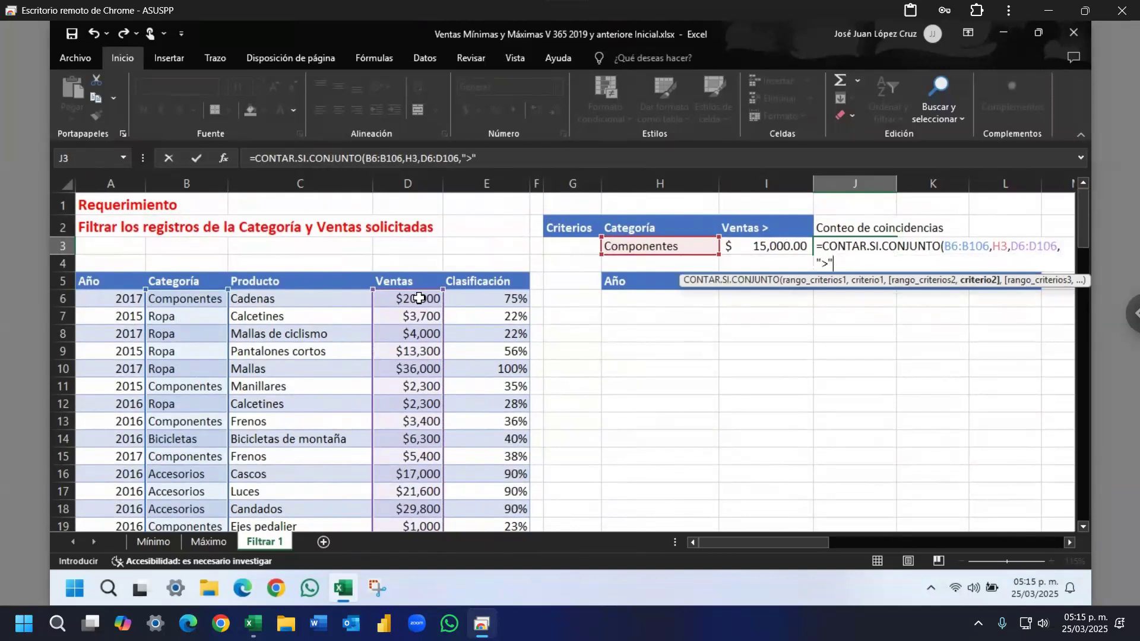
pyautogui.write('&')
pyautogui.click(757, 246)
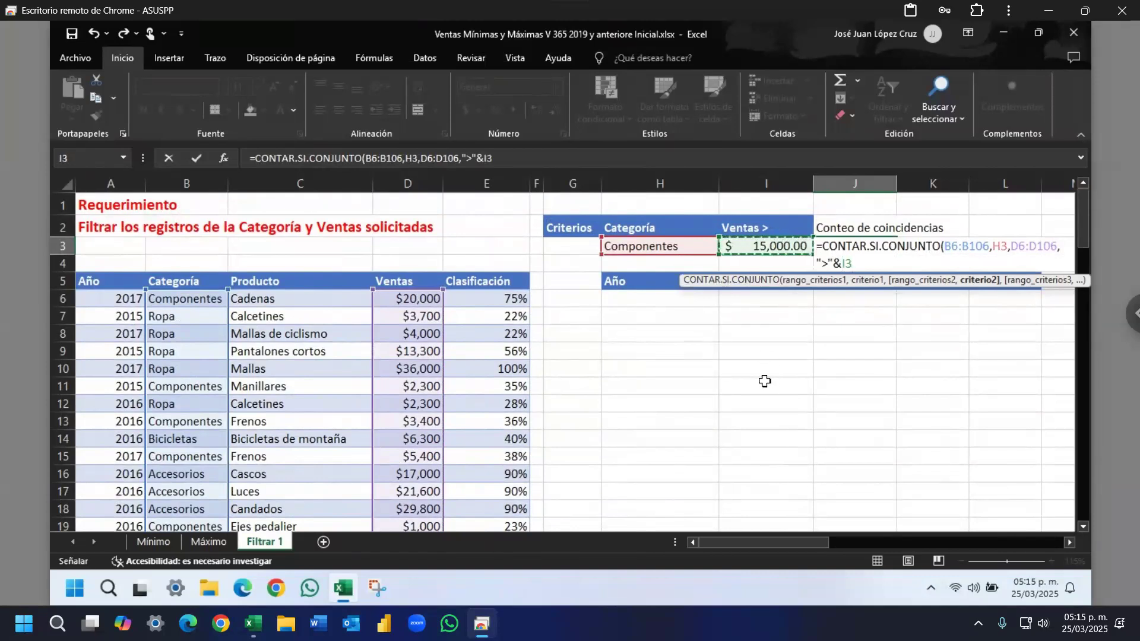
pyautogui.write(')')
pyautogui.hotkey('ctrl', 'Return')
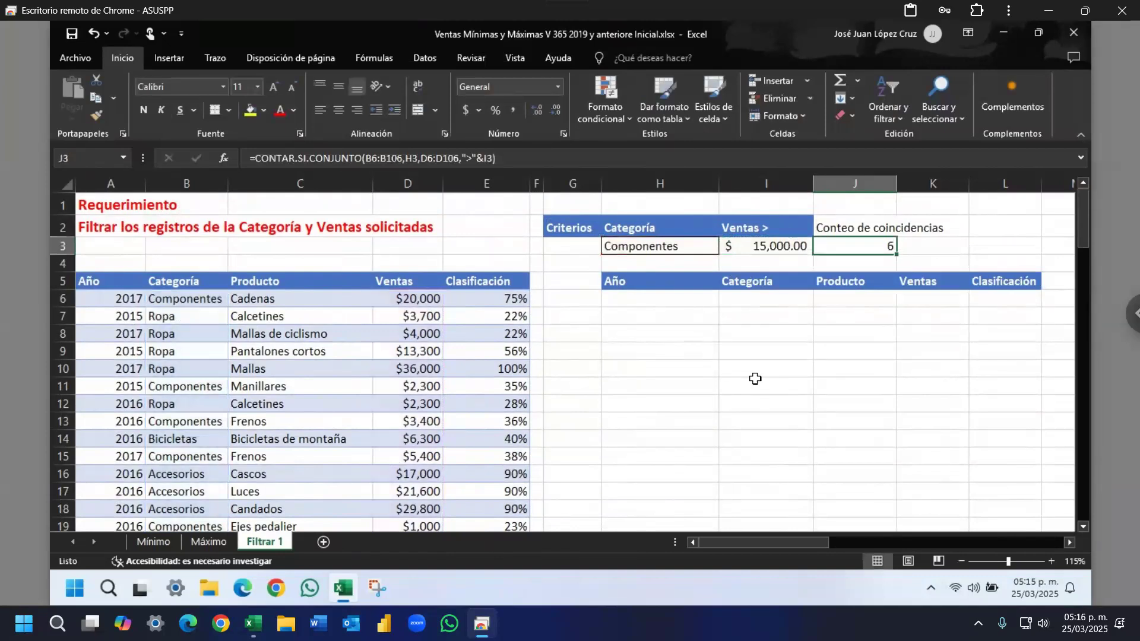
# Step: Review criteria H3 and I3, and check the match count against the FILTRAR result rows G6:G11 in the local Excel workbook
pyautogui.click(649, 248)
pyautogui.click(754, 245)
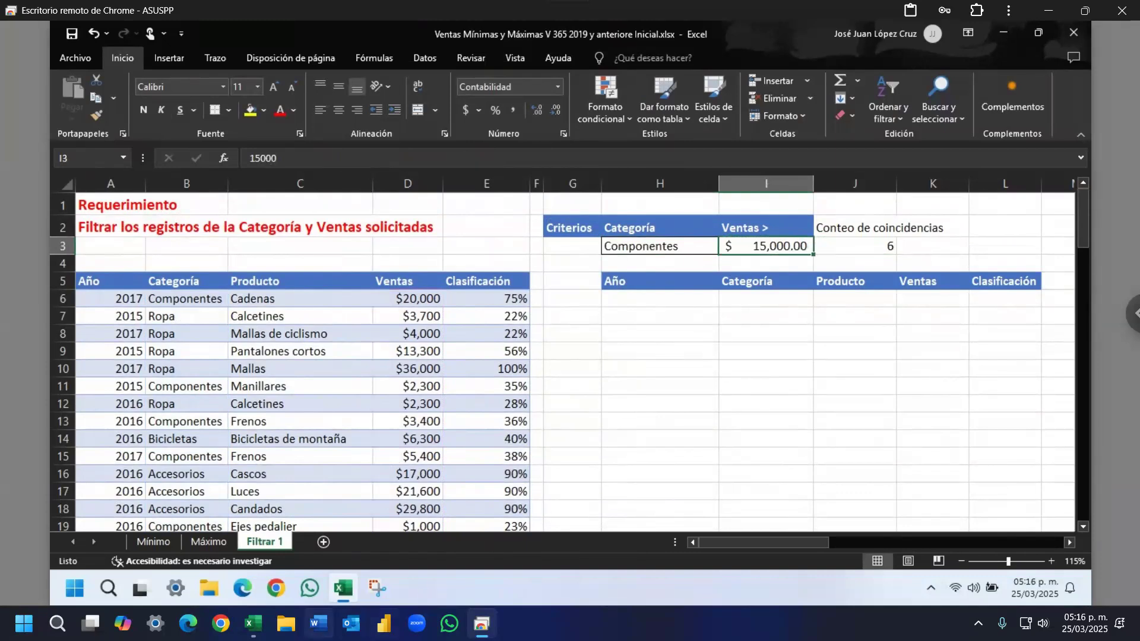
pyautogui.click(253, 624)
pyautogui.moveTo(597, 281); pyautogui.dragTo(599, 373)
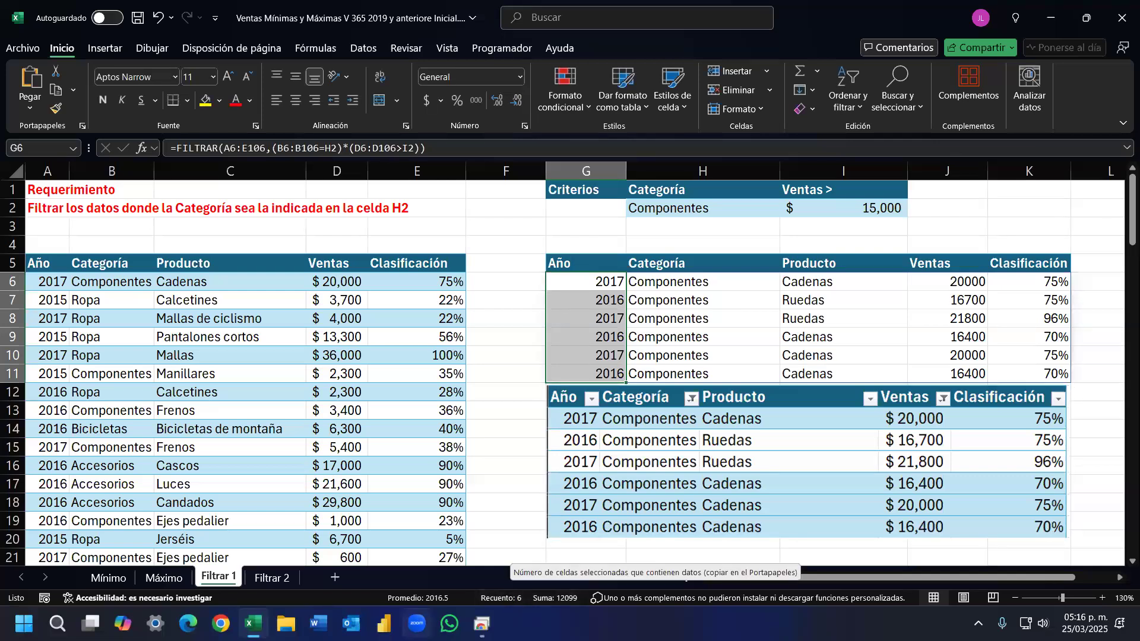
pyautogui.click(481, 624)
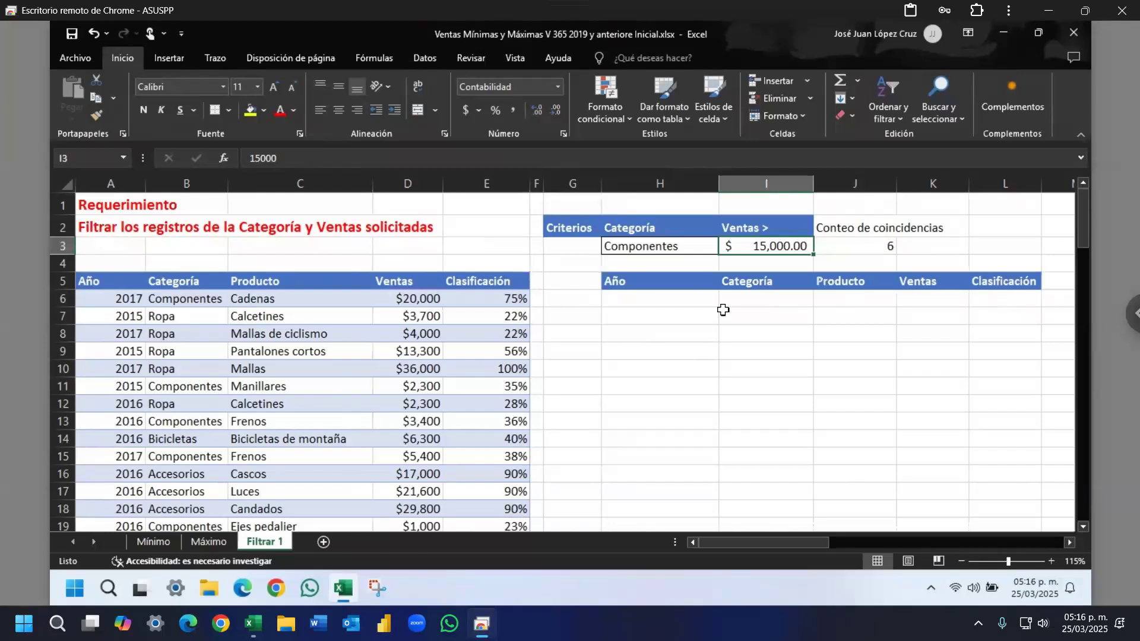
# Step: Examine the extent of the Año column's records from A6 down to A106
pyautogui.click(120, 300)
pyautogui.hotkey('ctrl', 'shift', 'Down')
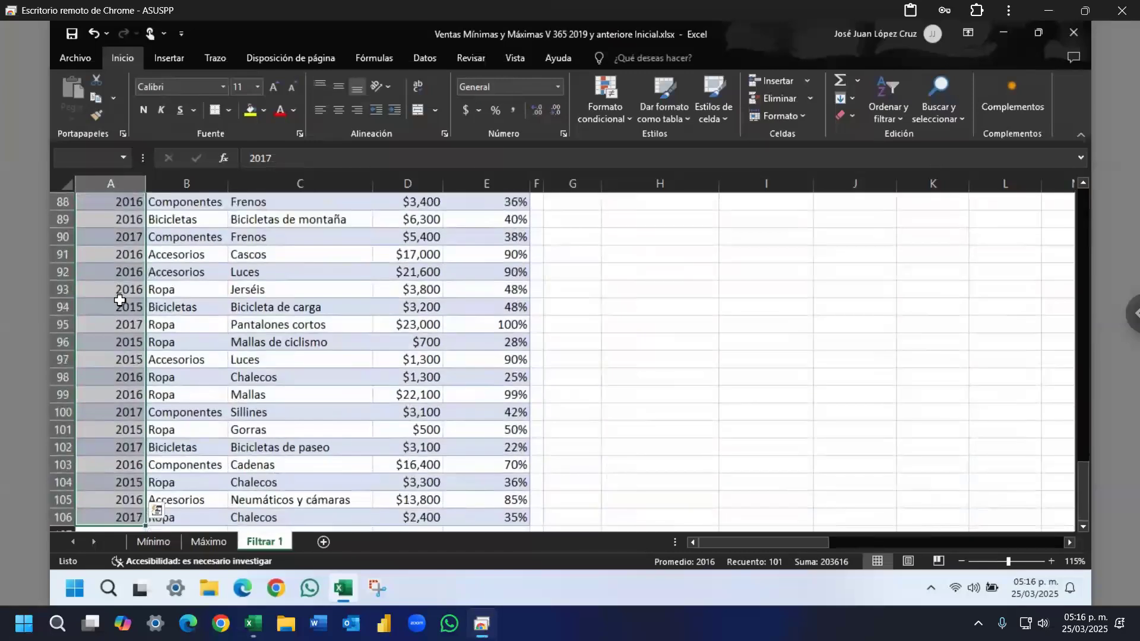
pyautogui.press('Up')
pyautogui.press('Down')
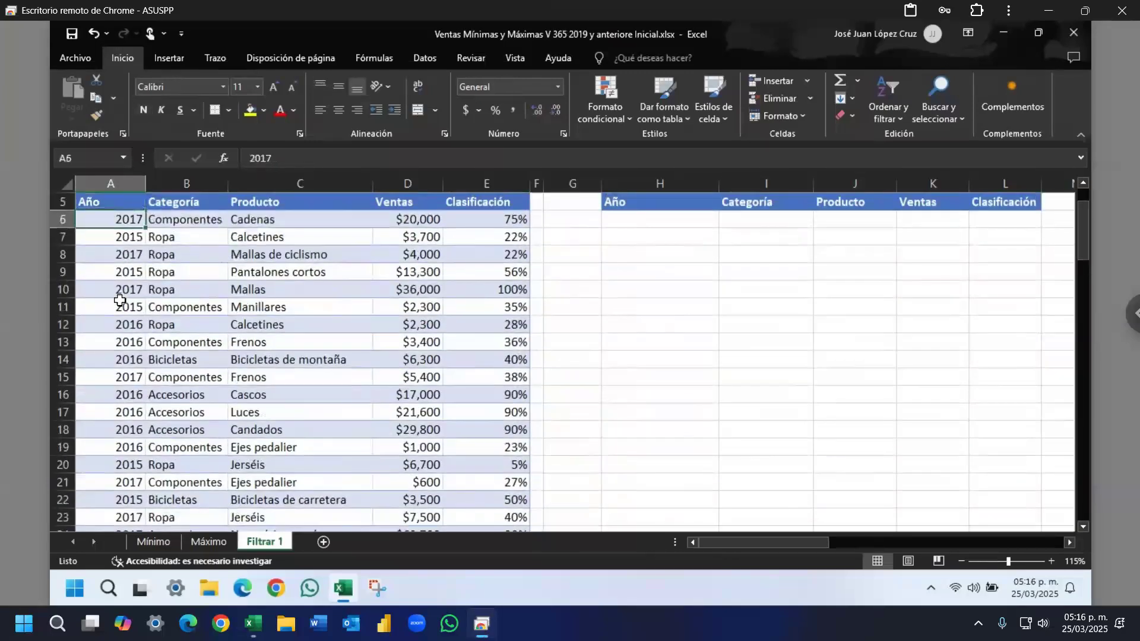
pyautogui.hotkey('ctrl', 'shift', 'Down')
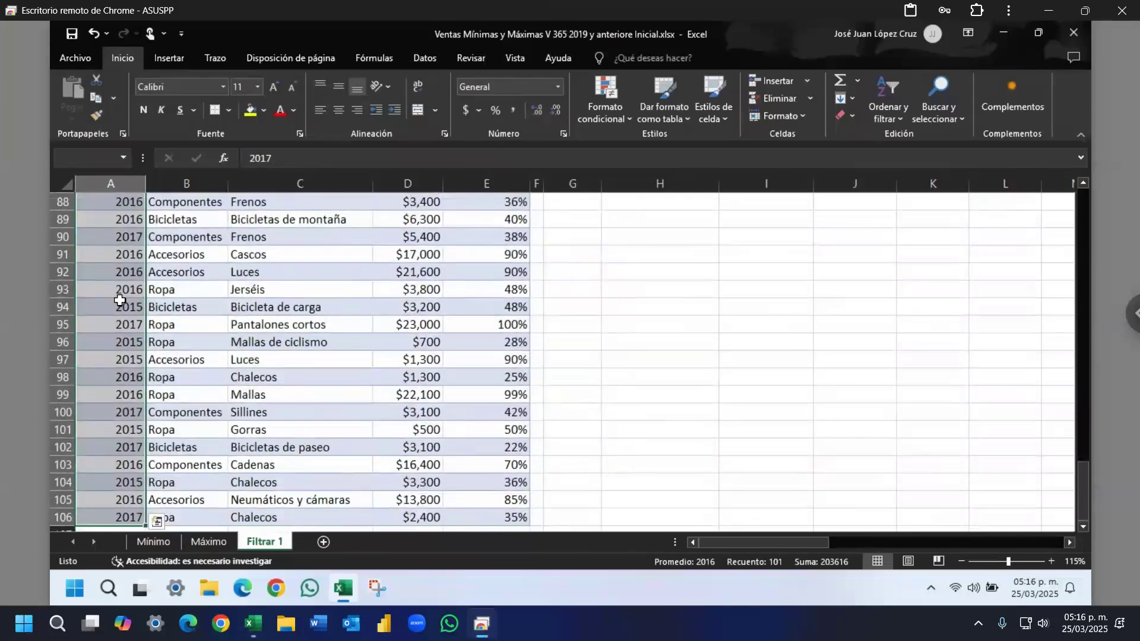
pyautogui.hotkey('ctrl', 'Home')
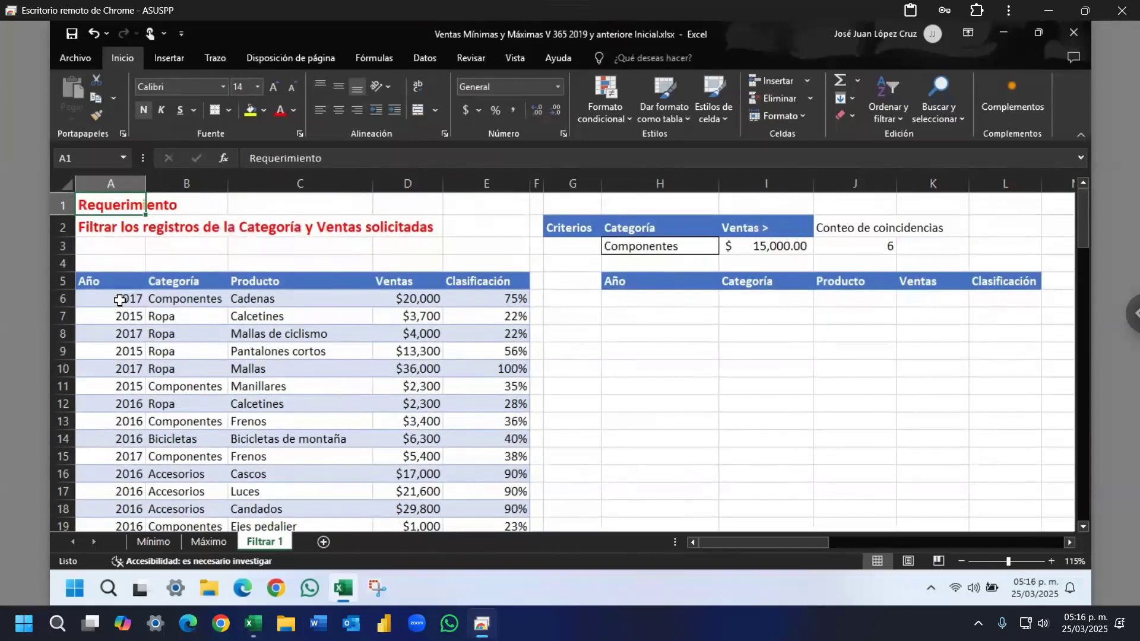
pyautogui.press('Down')
pyautogui.press('Down')
pyautogui.press('Down')
pyautogui.press('Down')
pyautogui.press('Down')
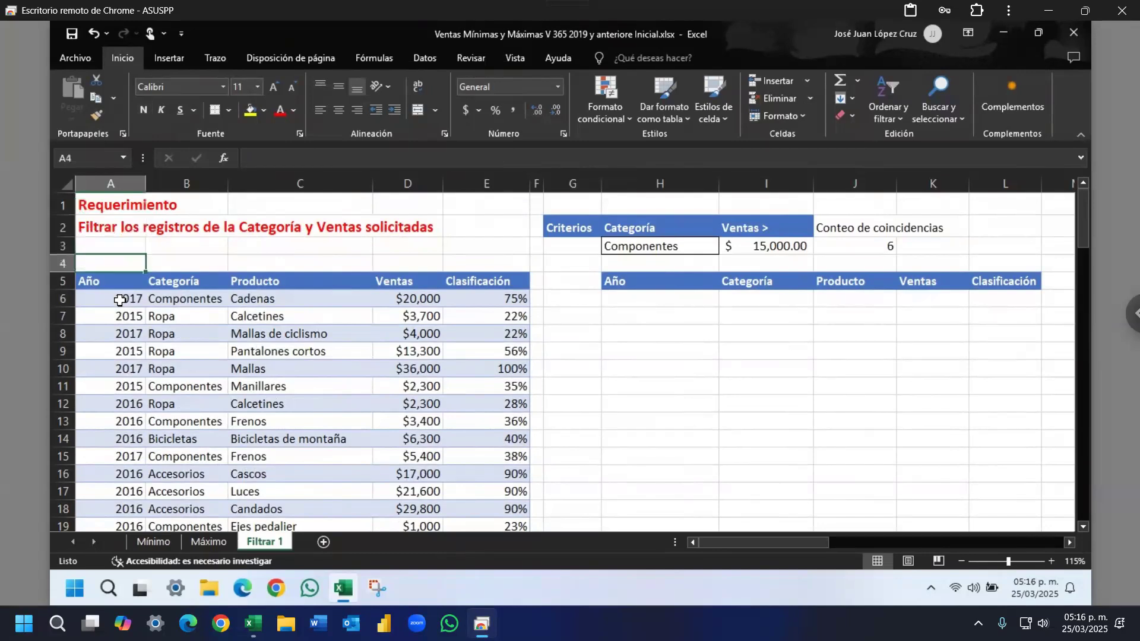
pyautogui.hotkey('ctrl', 'shift', 'Down')
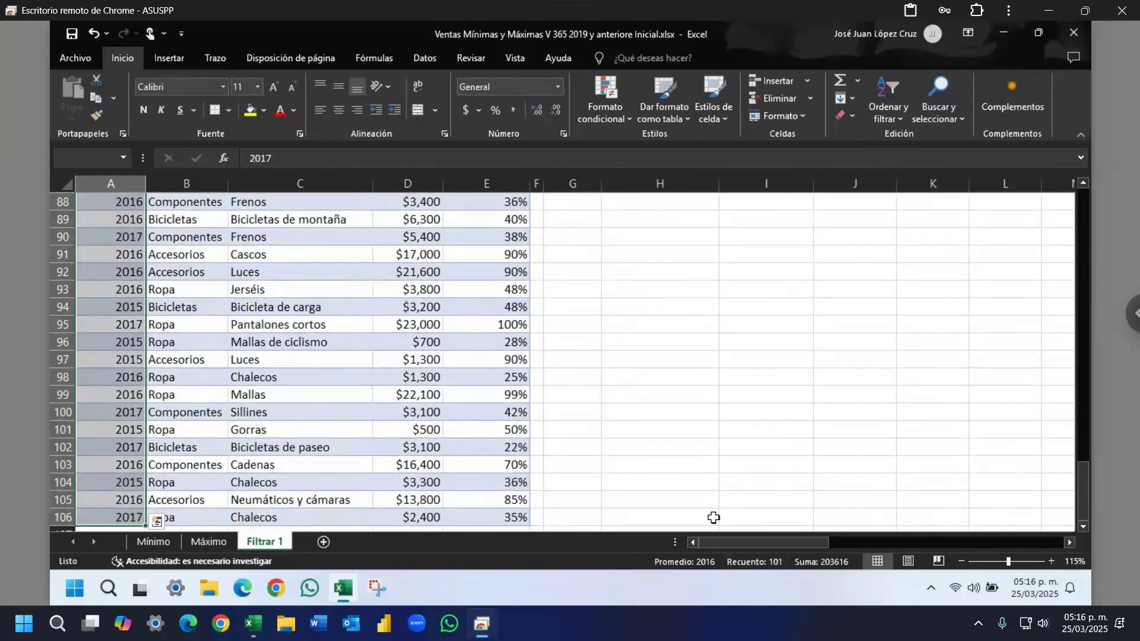
# Step: Select cell H6, the first result cell under the Año header
pyautogui.press('Up')
pyautogui.press('Up')
pyautogui.press('Up')
pyautogui.press('Up')
pyautogui.press('Up')
pyautogui.press('Down')
pyautogui.press('Down')
pyautogui.press('Down')
pyautogui.press('Down')
pyautogui.press('Down')
pyautogui.press('Right')
pyautogui.press('Right')
pyautogui.press('Right')
pyautogui.press('Right')
pyautogui.press('Right')
pyautogui.press('Right')
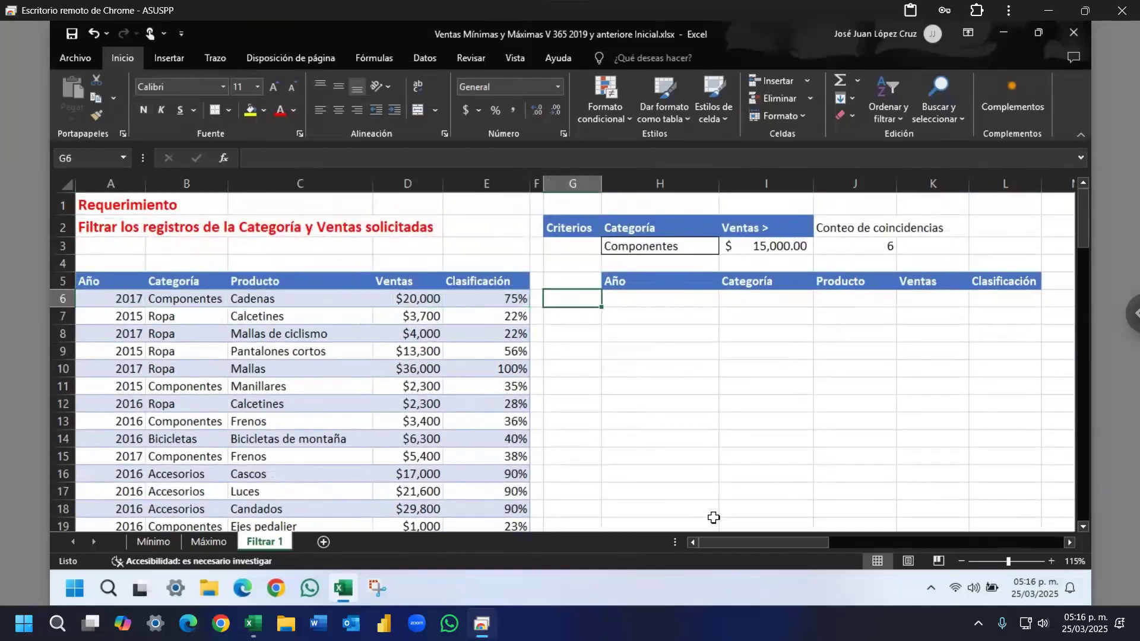
pyautogui.press('Right')
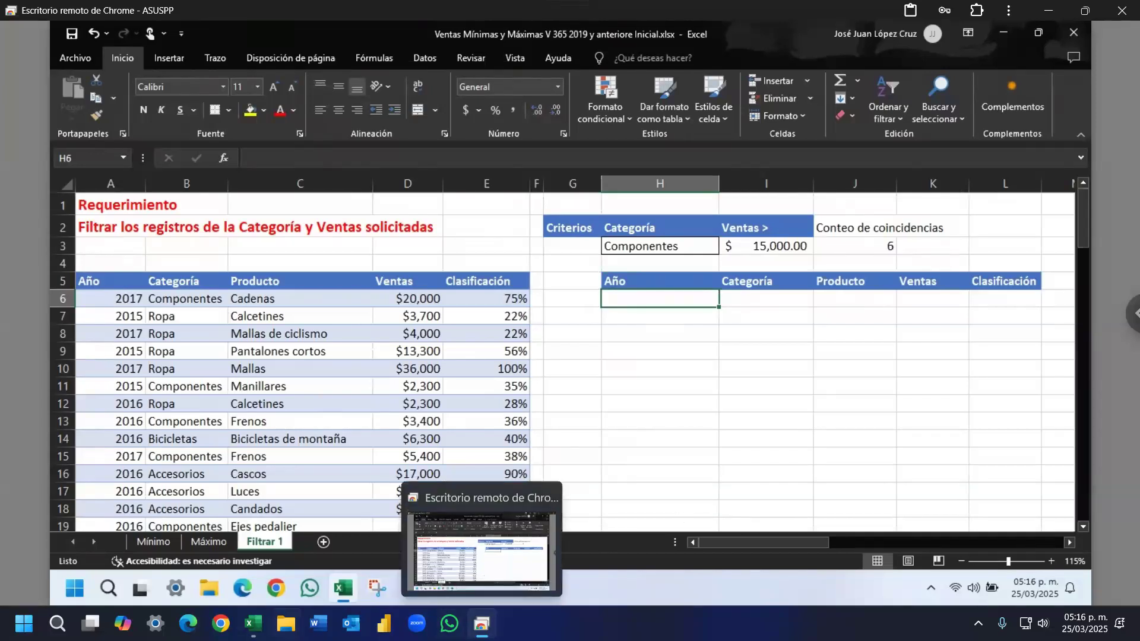
# Step: Switch to the local Excel workbook to review the array argument of the FILTRAR formula in G6, and return to the remote session
pyautogui.click(253, 623)
pyautogui.click(590, 281)
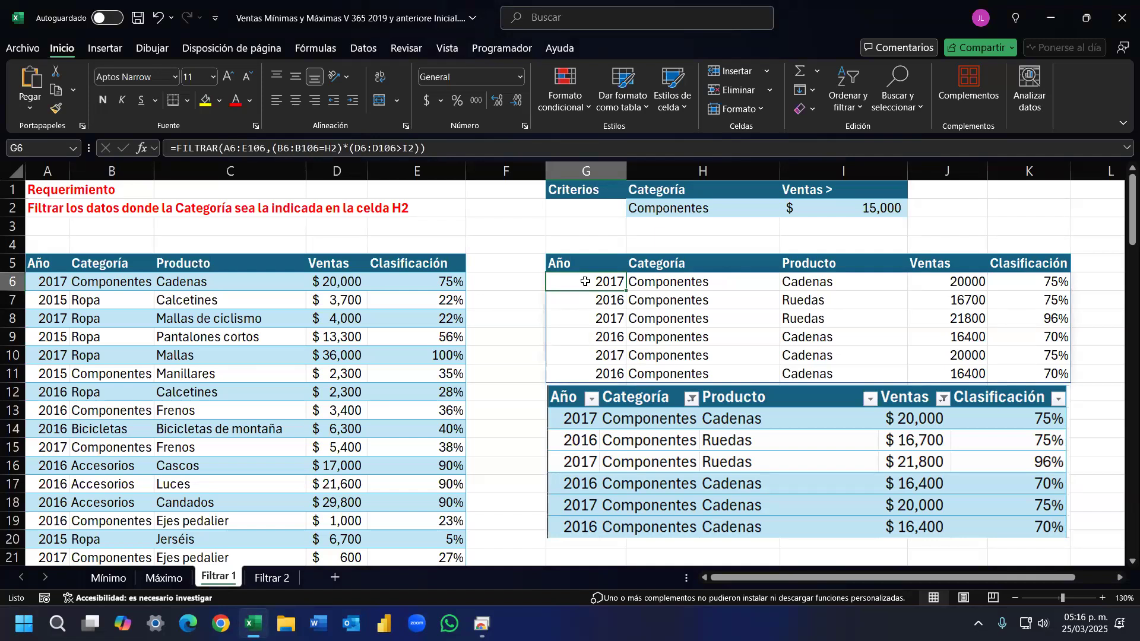
pyautogui.doubleClick(585, 280)
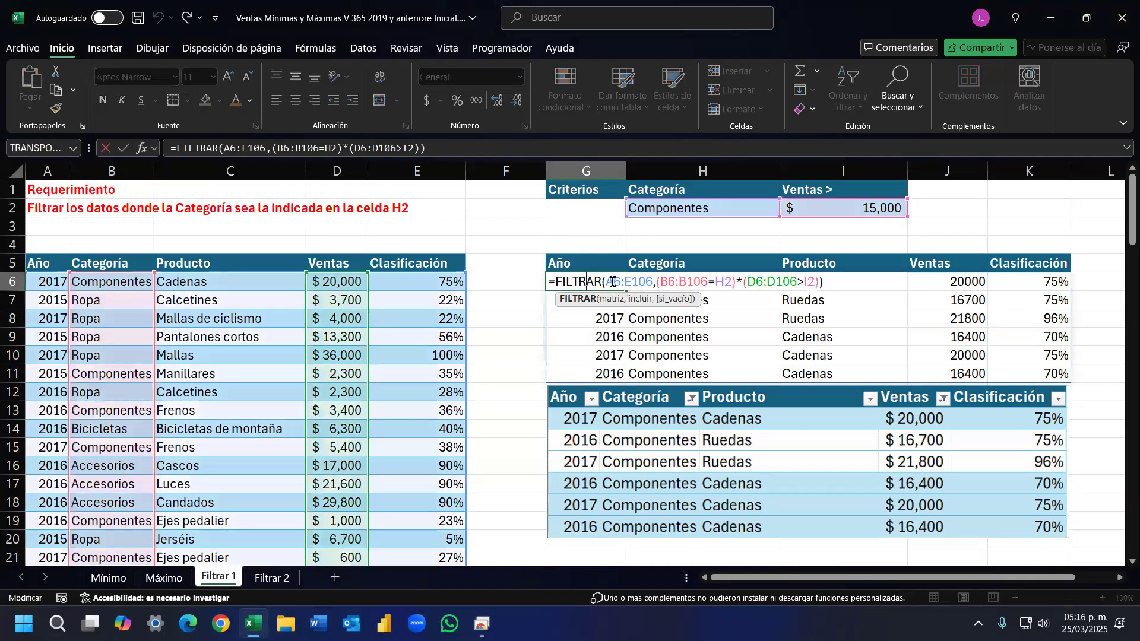
pyautogui.click(611, 280)
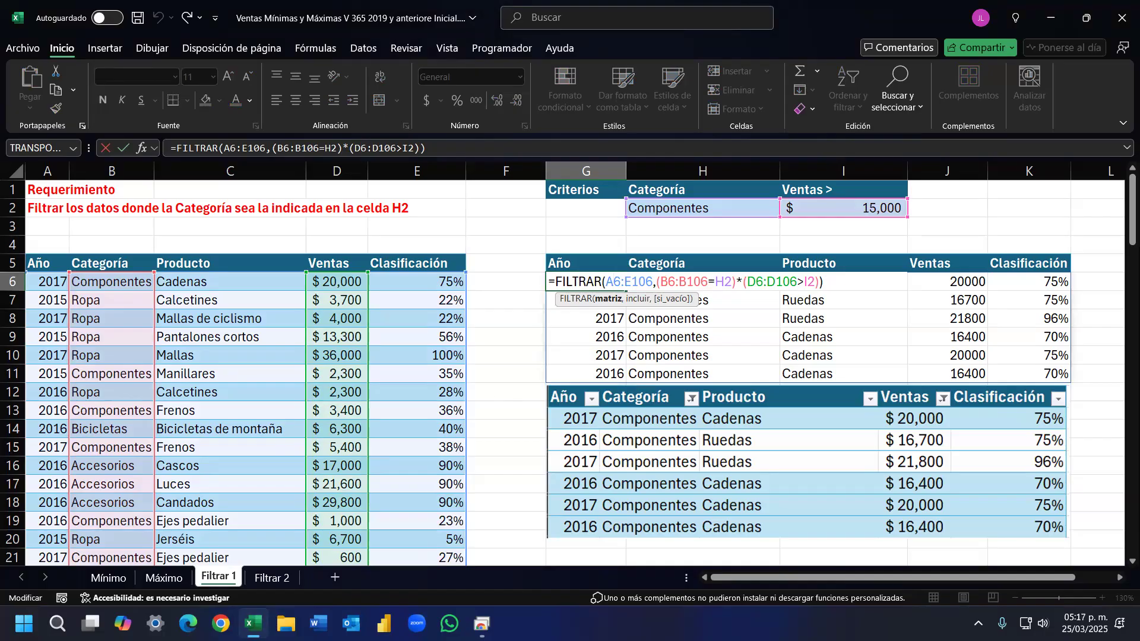
pyautogui.click(482, 623)
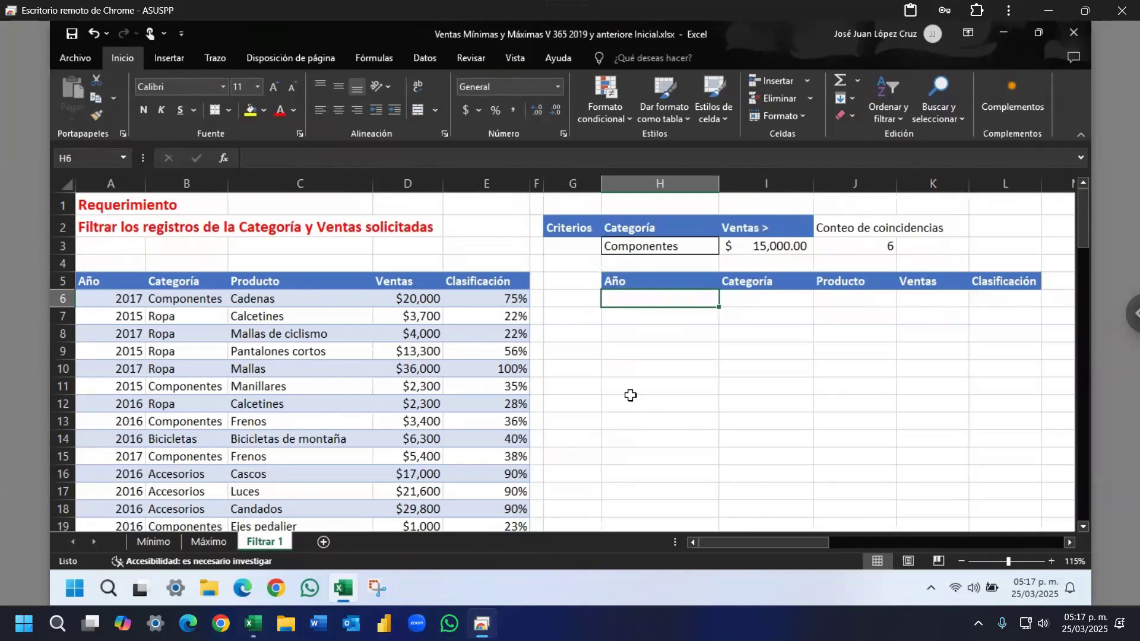
# Step: Write the formula =FILA(A6:A106)-FILA(A5) in H6 to compute the relative row numbers of the records
pyautogui.write('=fila')
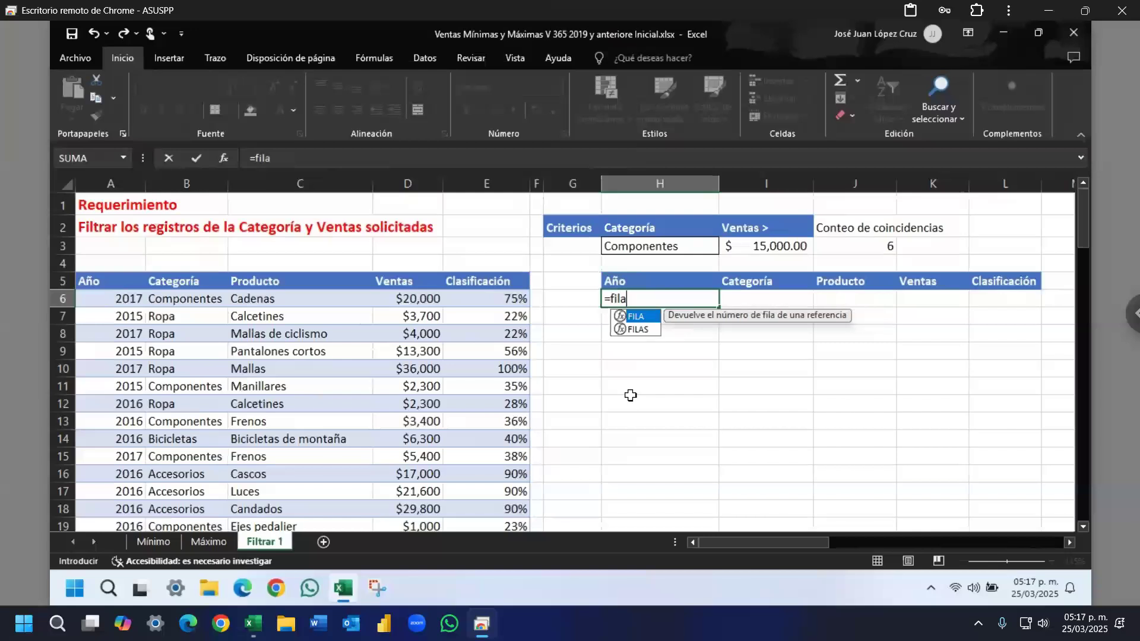
pyautogui.press('Tab')
pyautogui.click(116, 298)
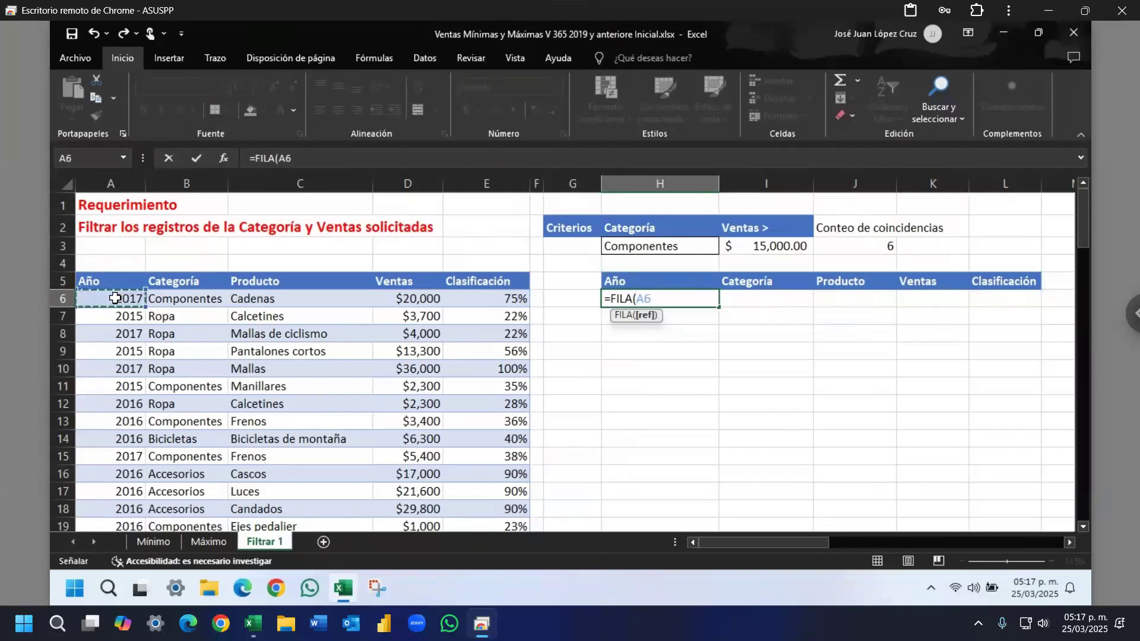
pyautogui.hotkey('ctrl', 'shift', 'Down')
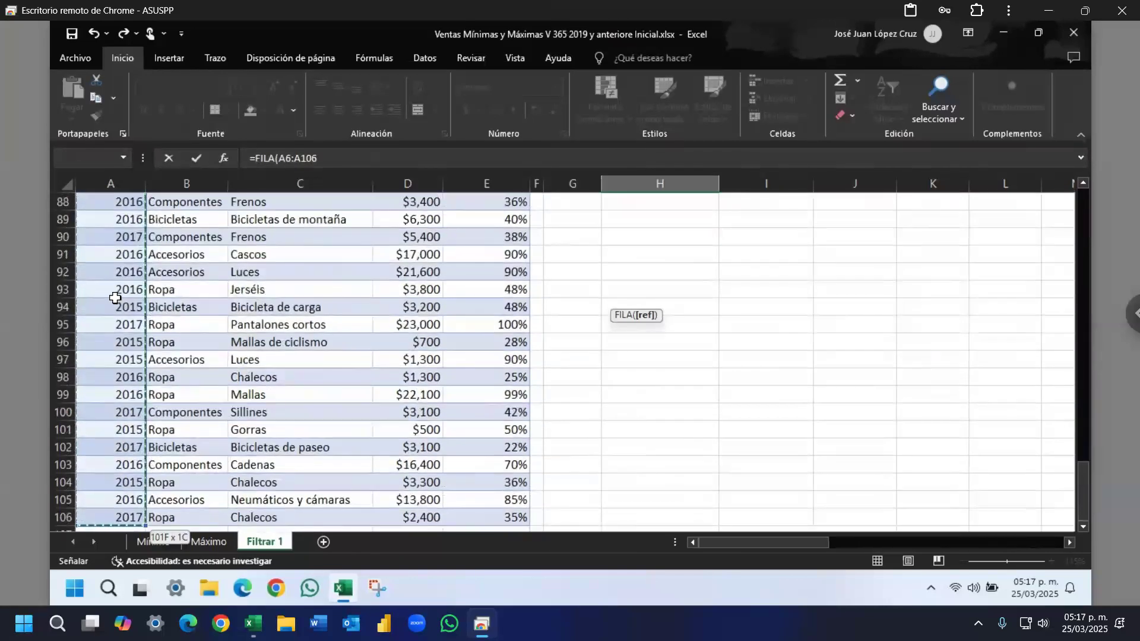
pyautogui.hotkey('ctrl', 'BackSpace')
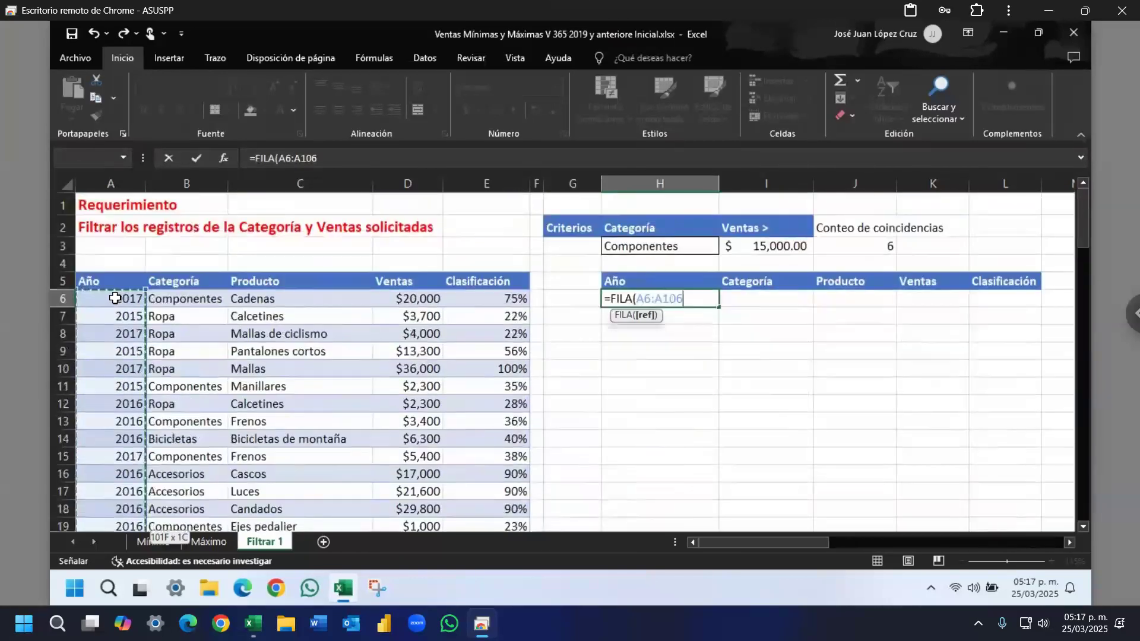
pyautogui.write(')')
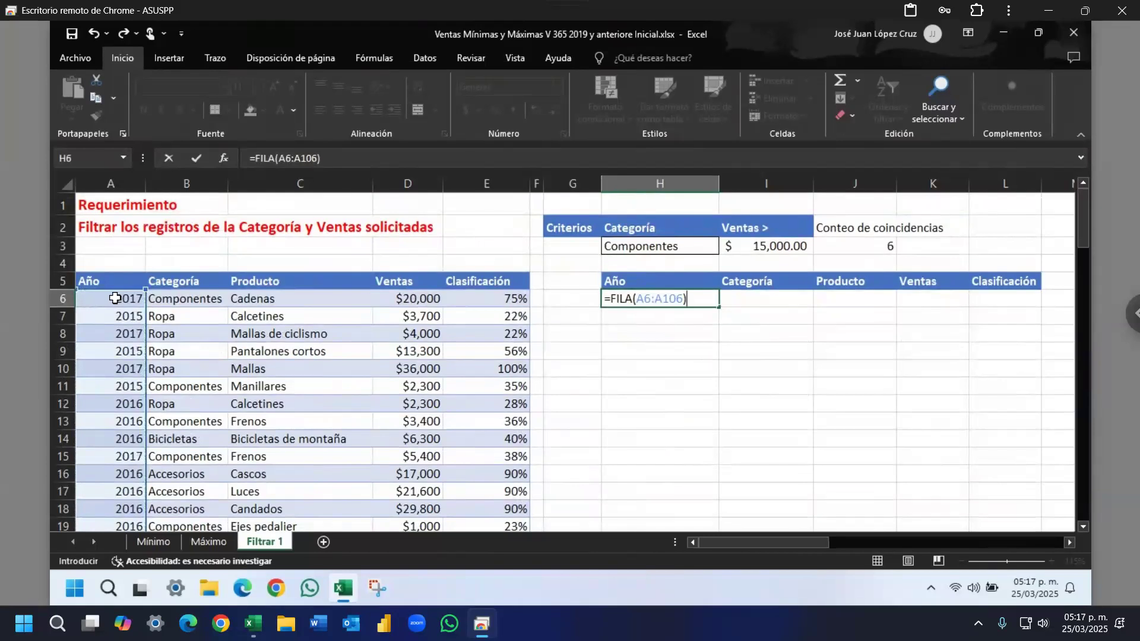
pyautogui.write('-FILA(')
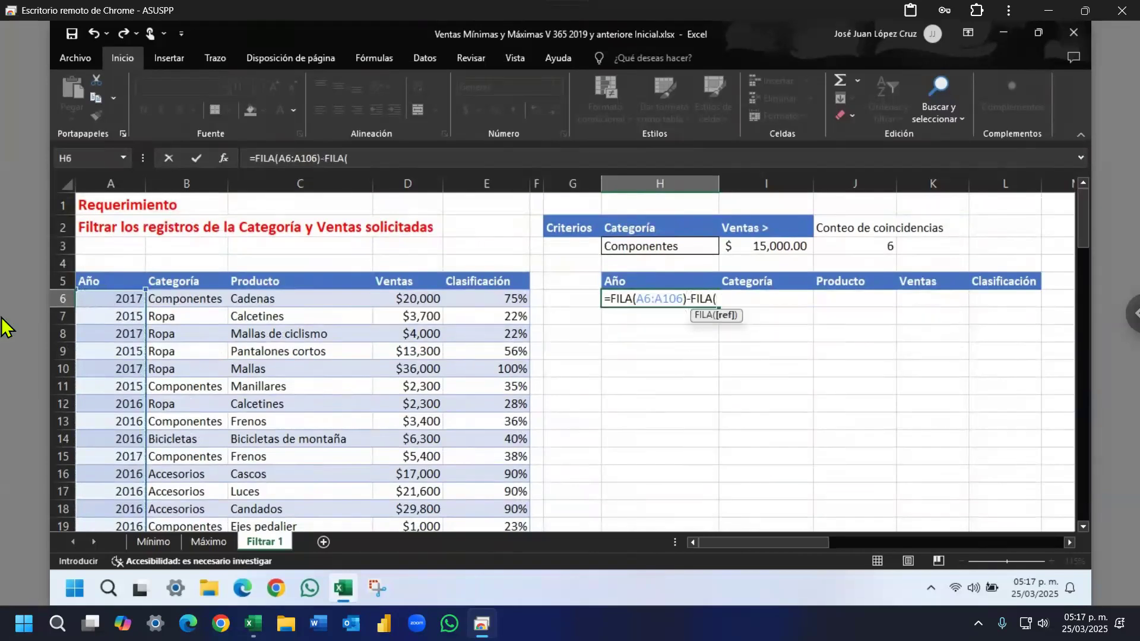
pyautogui.click(111, 279)
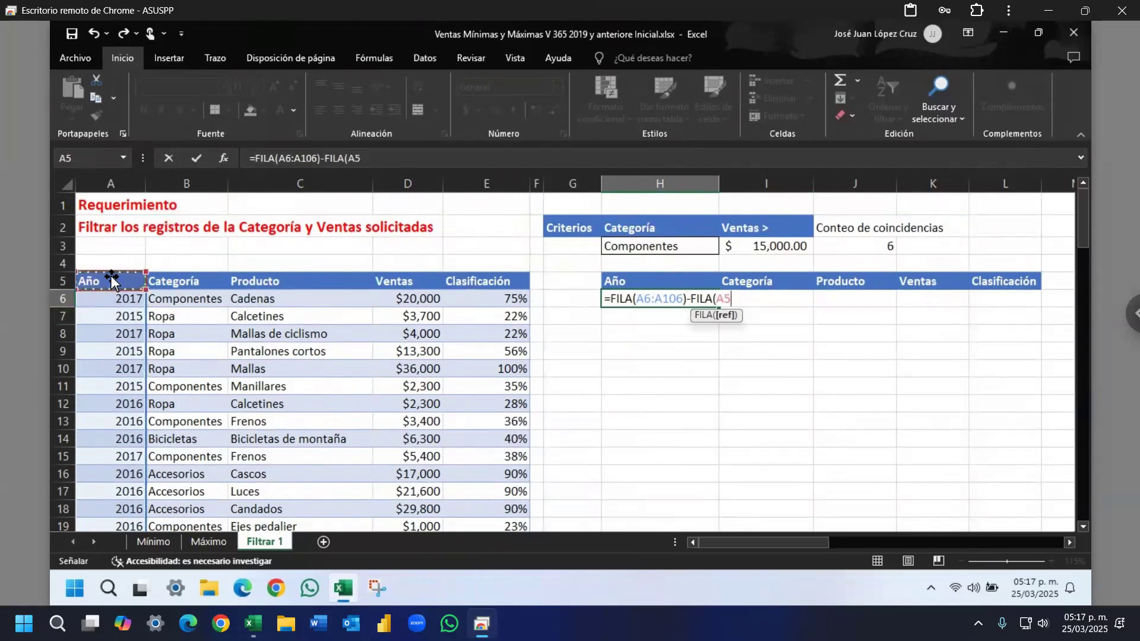
pyautogui.write(')')
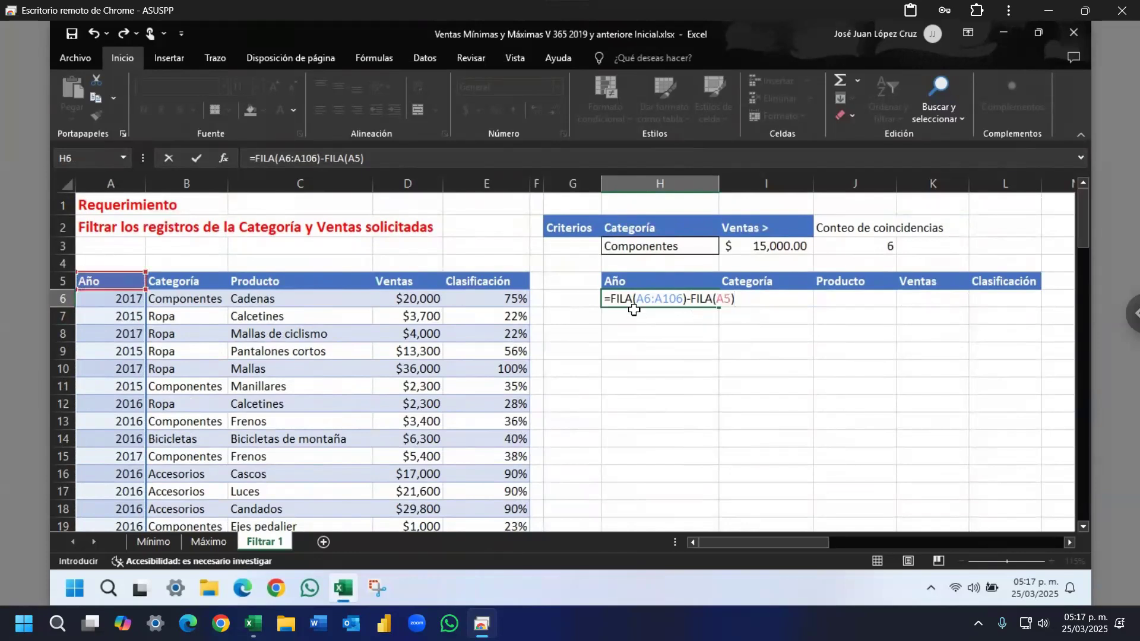
# Step: Lock the row references in H6 as A$6:A$106 and A$5, and commit it as an array formula
pyautogui.click(656, 298)
pyautogui.click(643, 319)
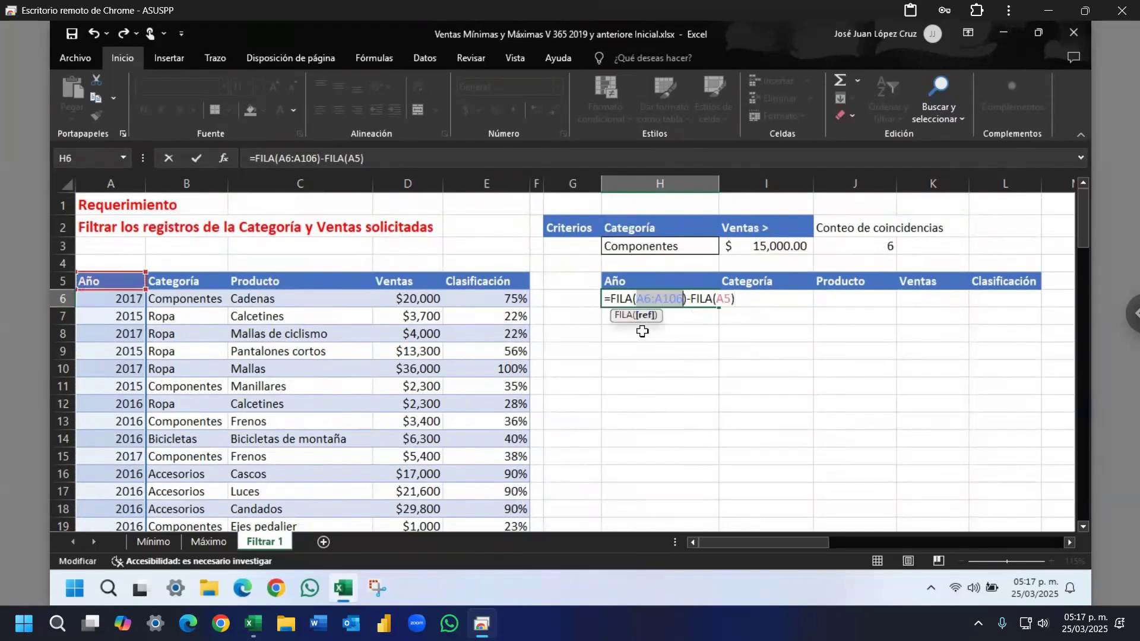
pyautogui.press('F4')
pyautogui.press('F4')
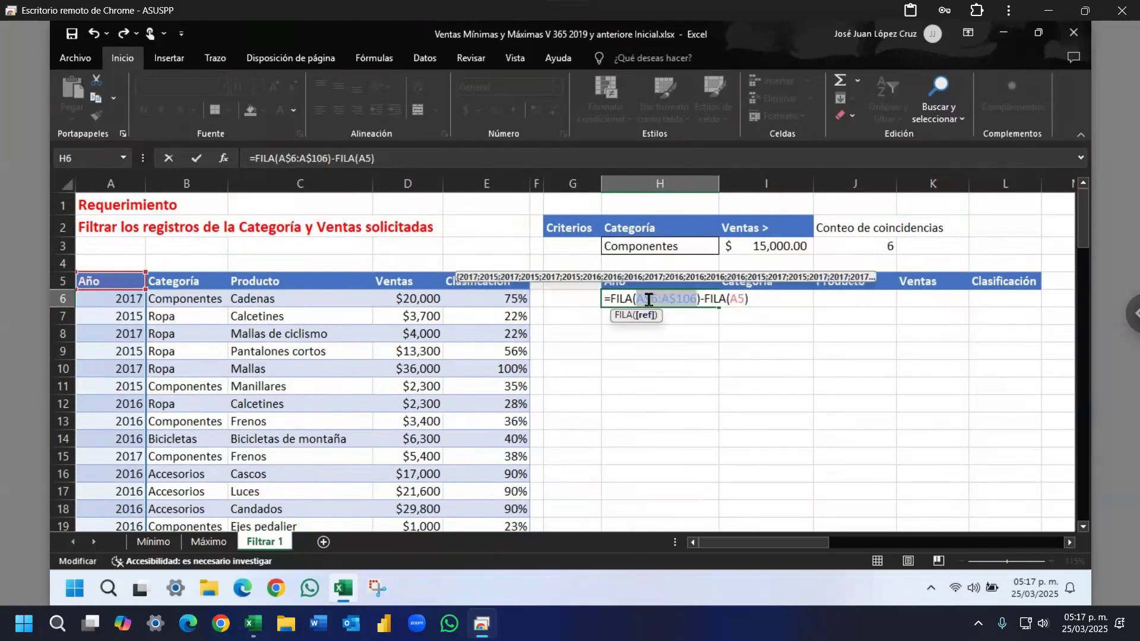
pyautogui.click(739, 298)
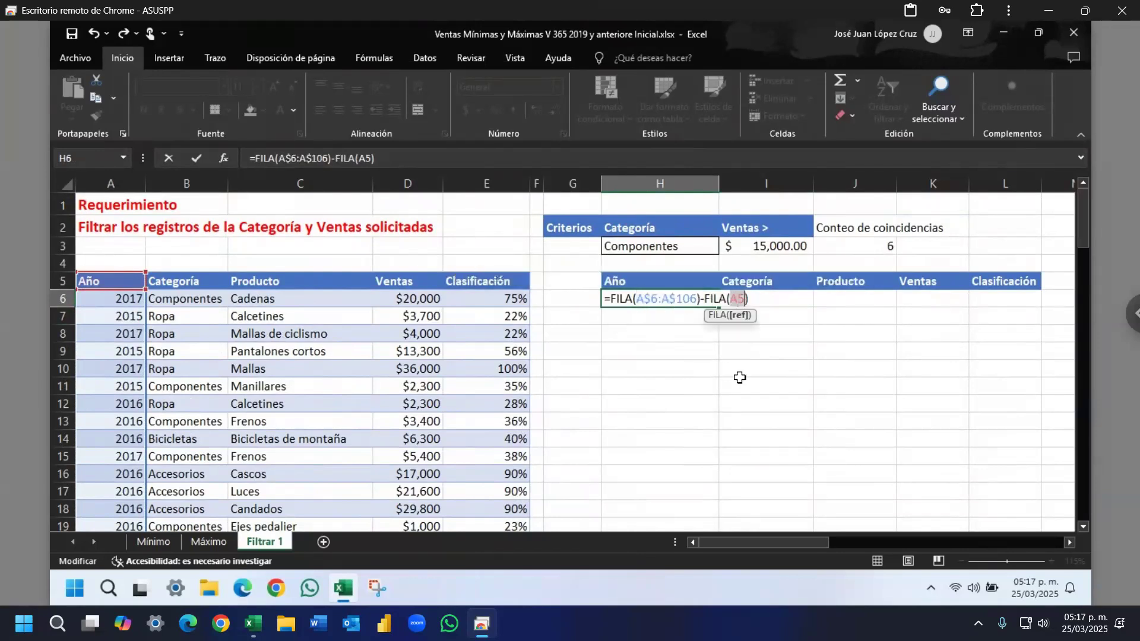
pyautogui.press('F4')
pyautogui.press('F4')
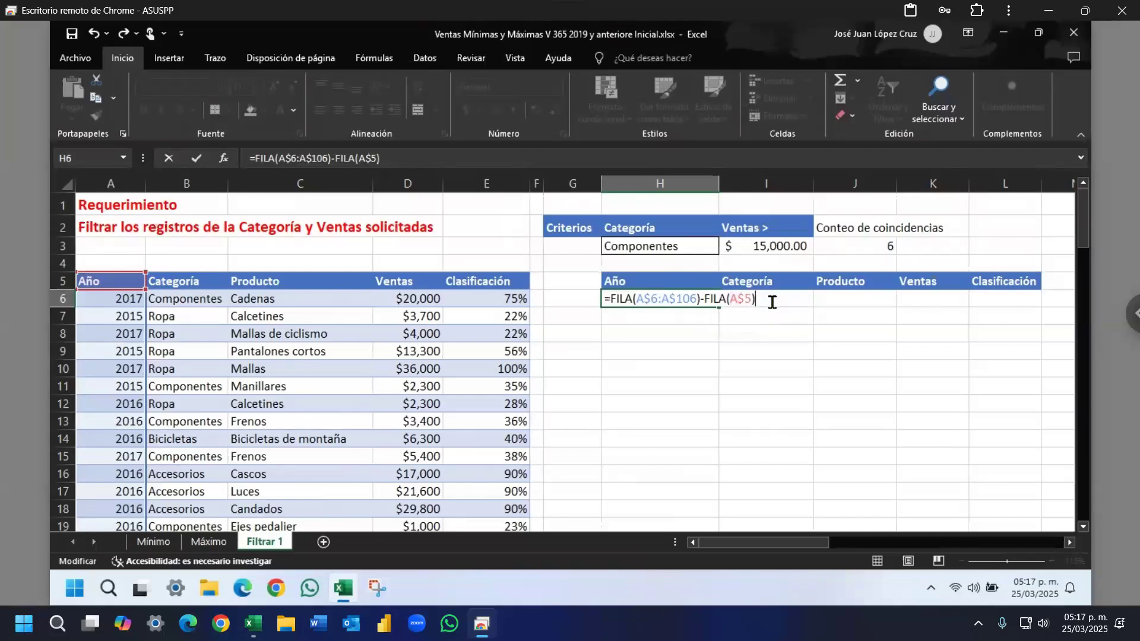
pyautogui.hotkey('ctrl', 'shift', 'Return')
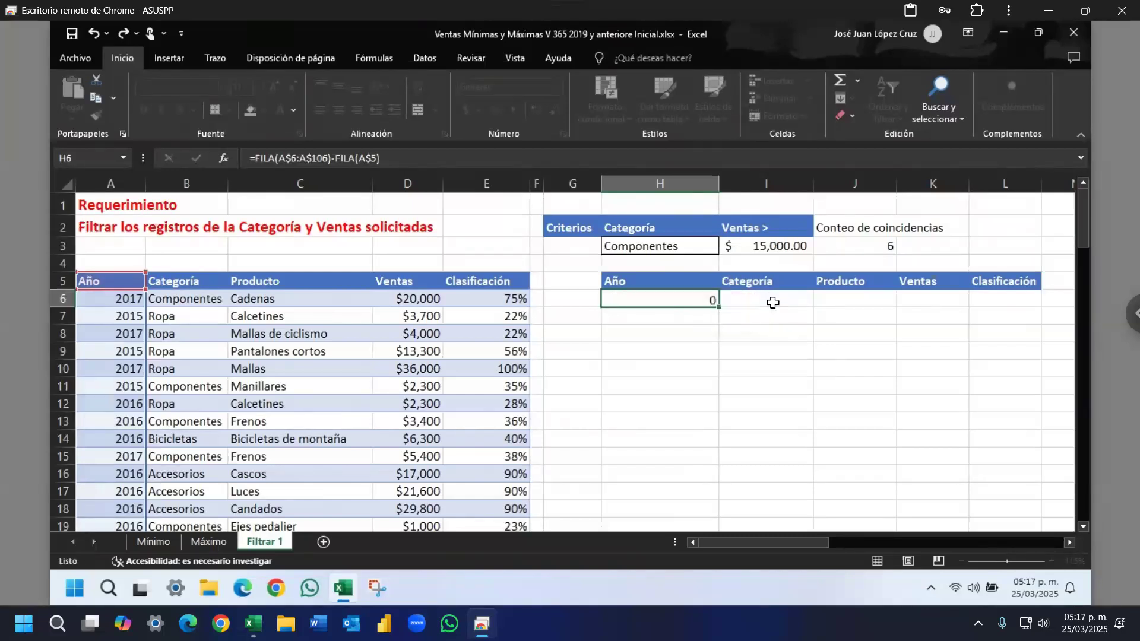
# Step: Evaluate the H6 formula in place to preview its array of row numbers, restore it, and review the criteria in H3:I3 and count formula in J3
pyautogui.doubleClick(654, 296)
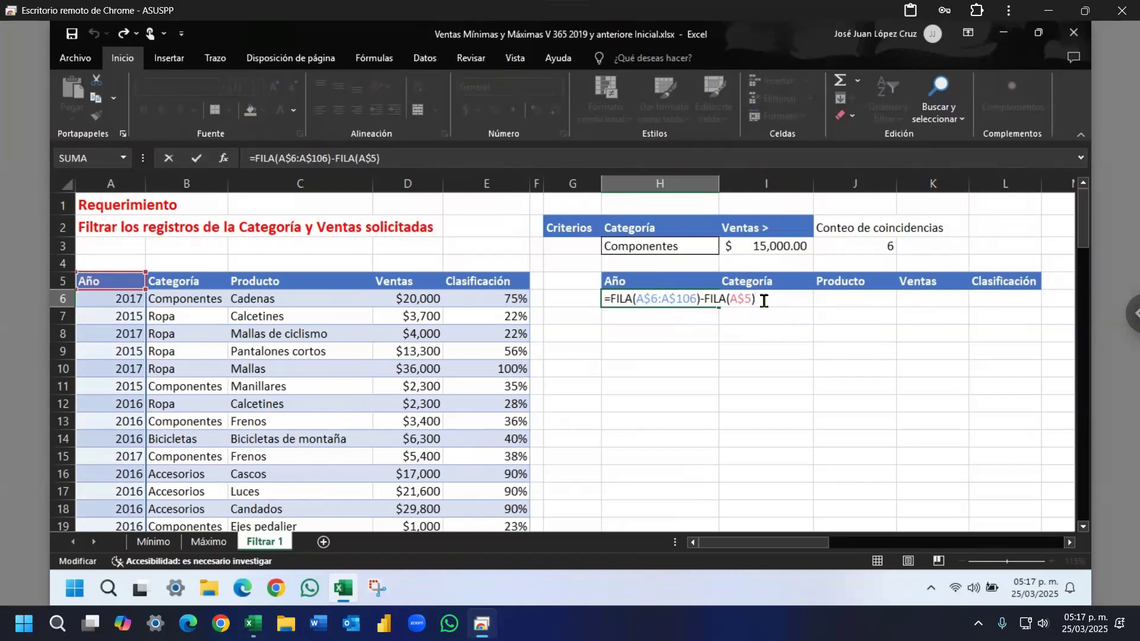
pyautogui.press('F9')
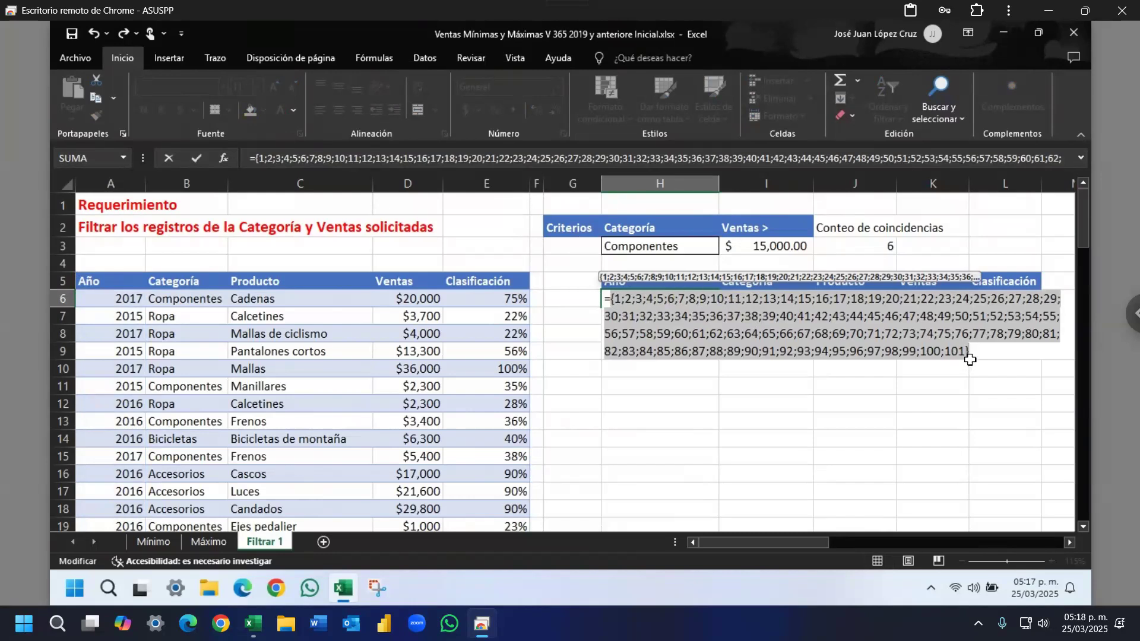
pyautogui.hotkey('ctrl', 'z')
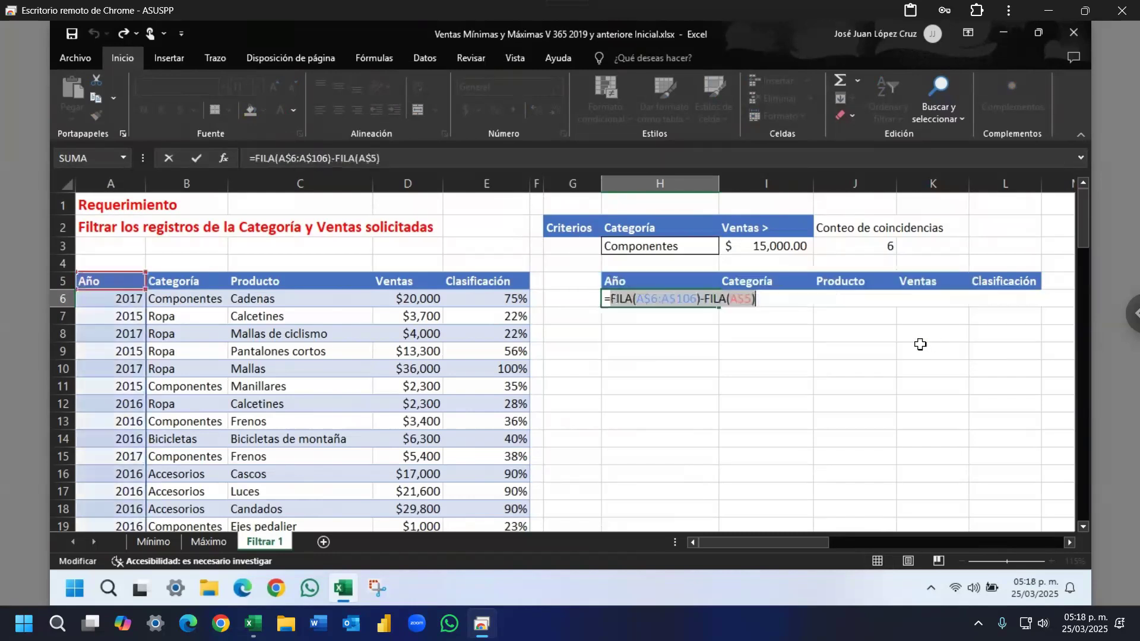
pyautogui.click(610, 299)
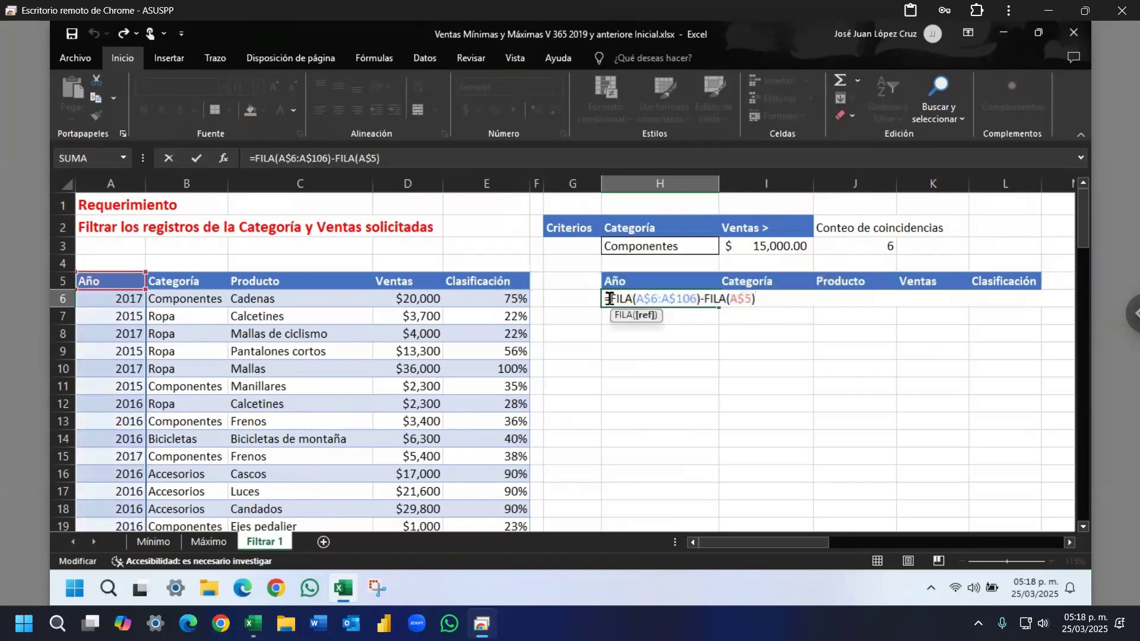
pyautogui.moveTo(636, 298); pyautogui.dragTo(701, 301)
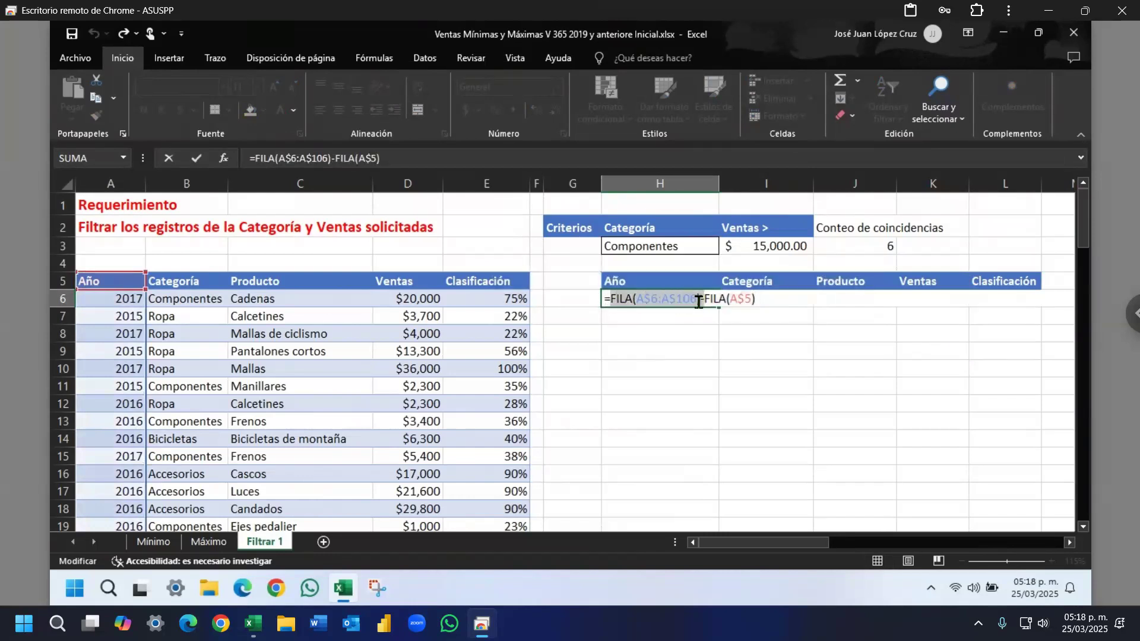
pyautogui.click(755, 301)
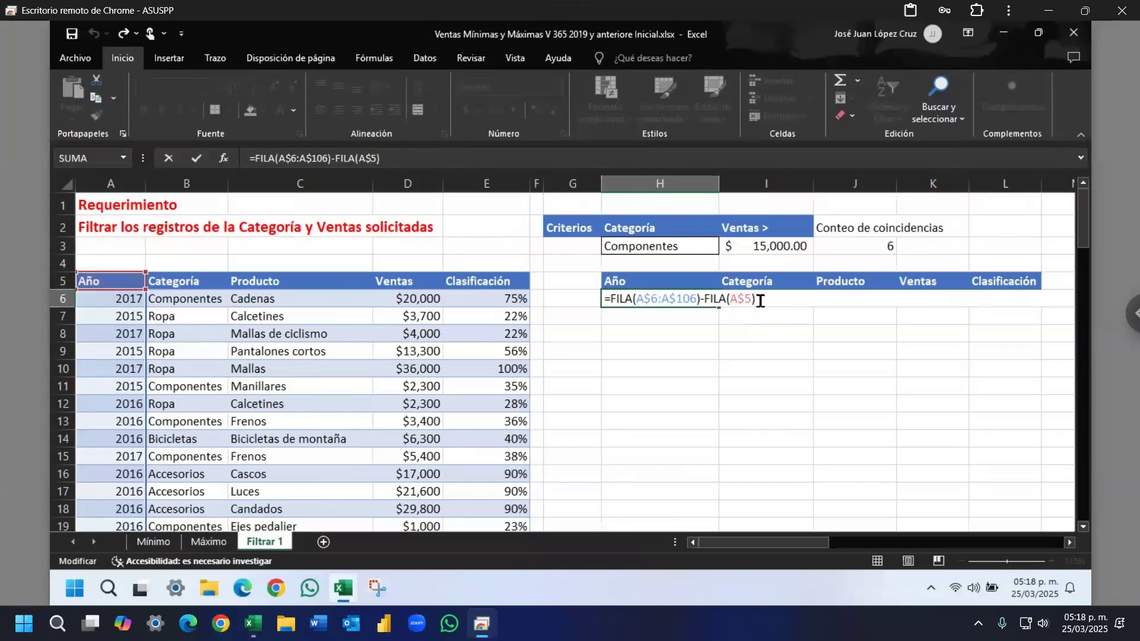
pyautogui.press('F9')
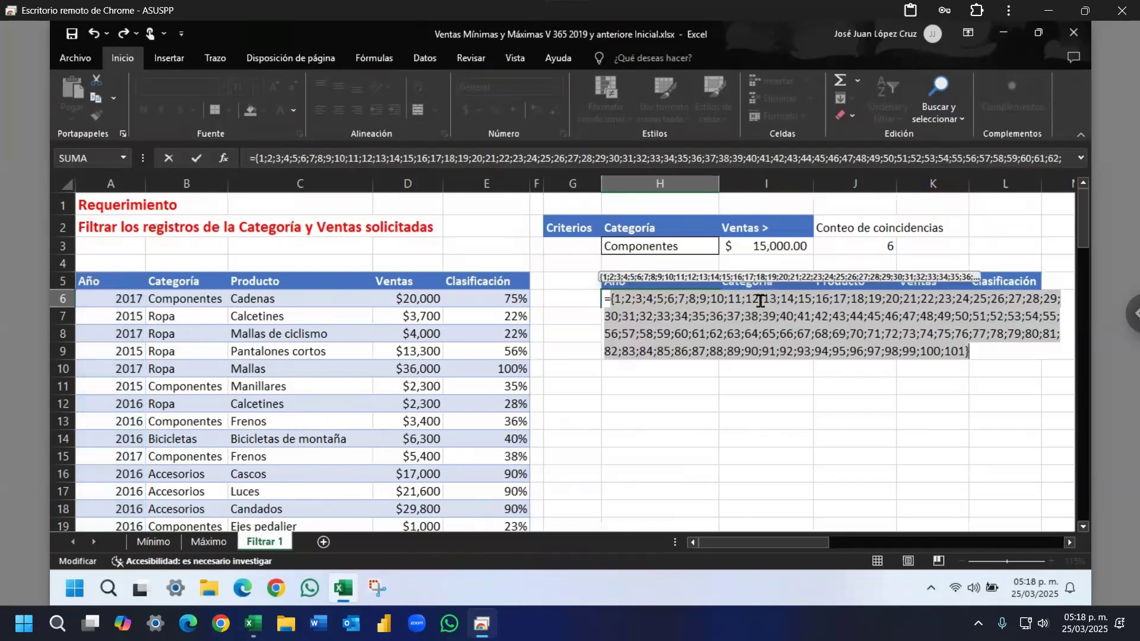
pyautogui.press('Escape')
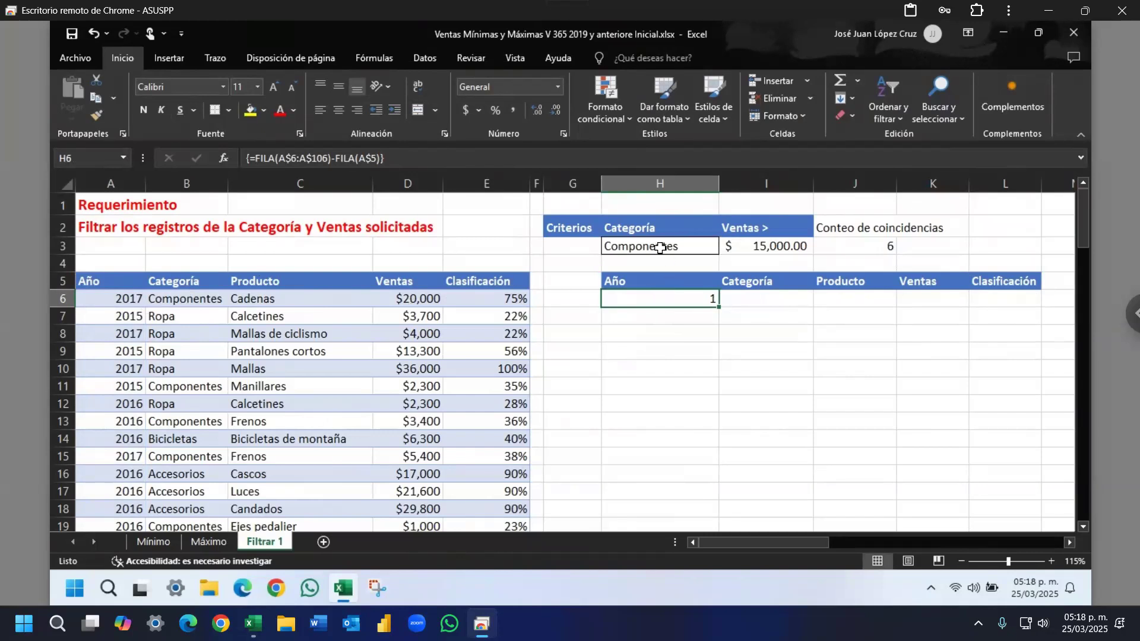
pyautogui.moveTo(655, 246); pyautogui.dragTo(792, 246)
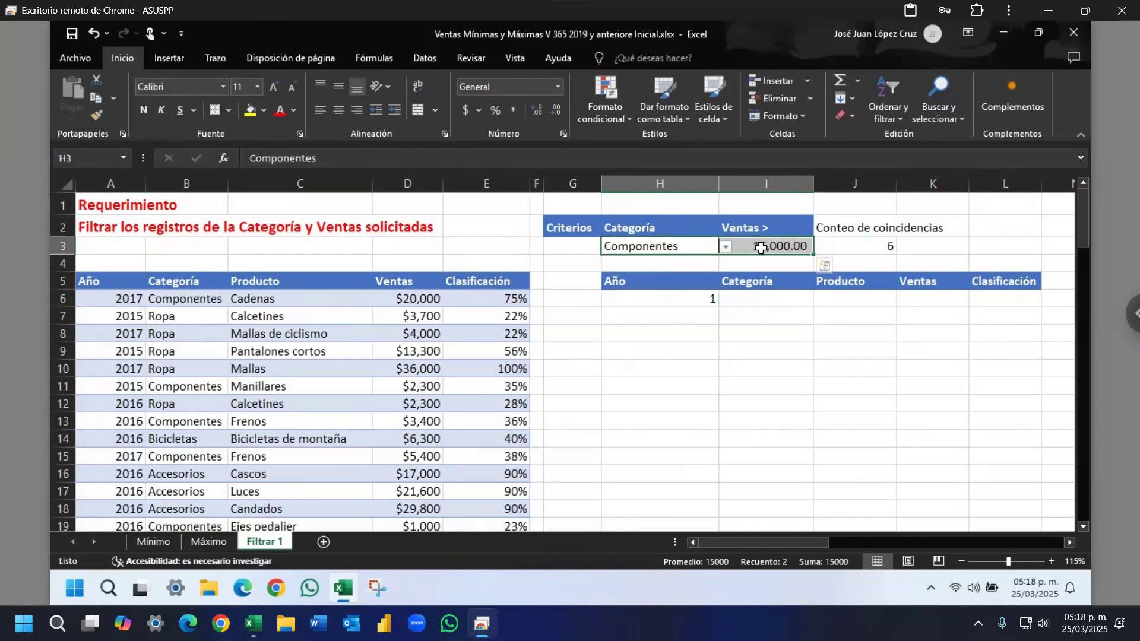
pyautogui.click(864, 243)
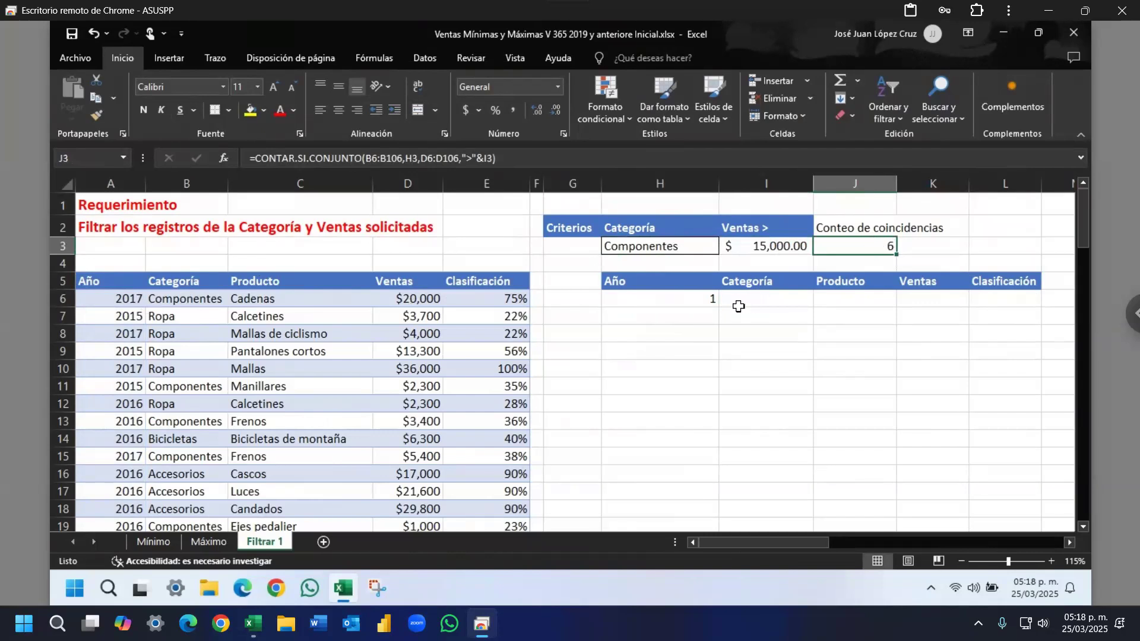
# Step: Start wrapping the H6 row calculation in a SI function whose logical test begins with the category condition (B6:B106=H3)
pyautogui.click(624, 298)
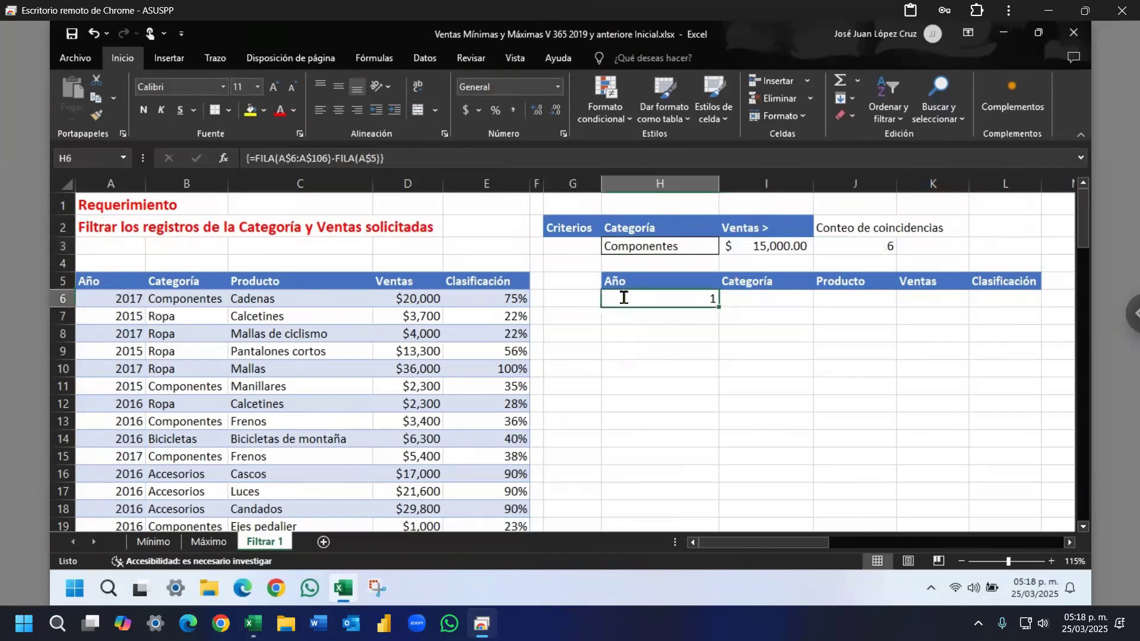
pyautogui.doubleClick(622, 298)
pyautogui.click(611, 298)
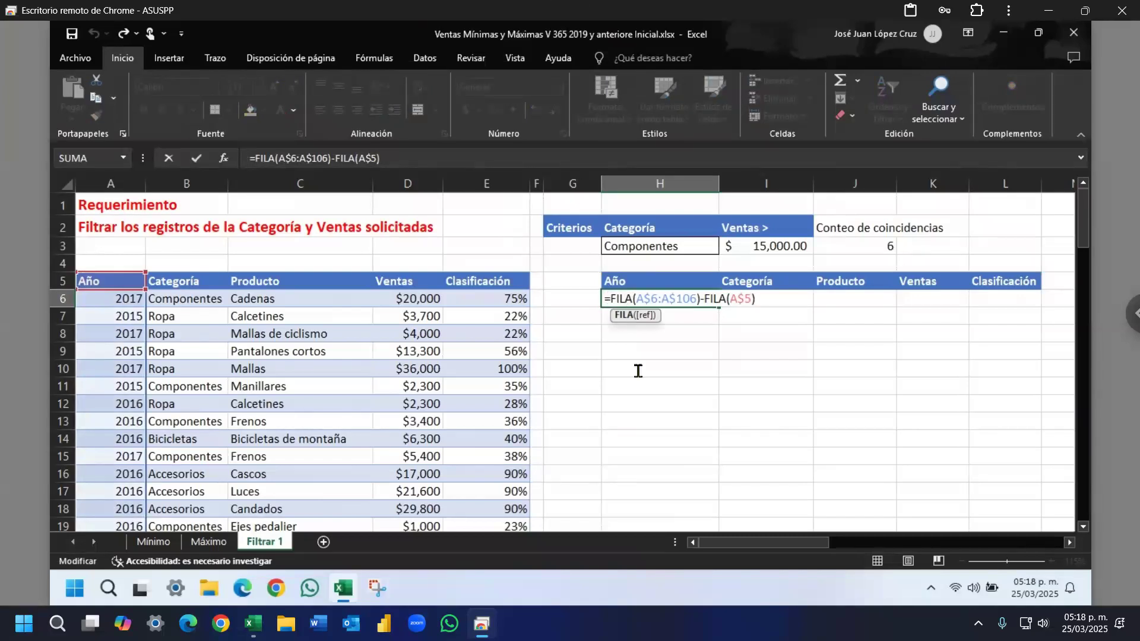
pyautogui.write('SI(')
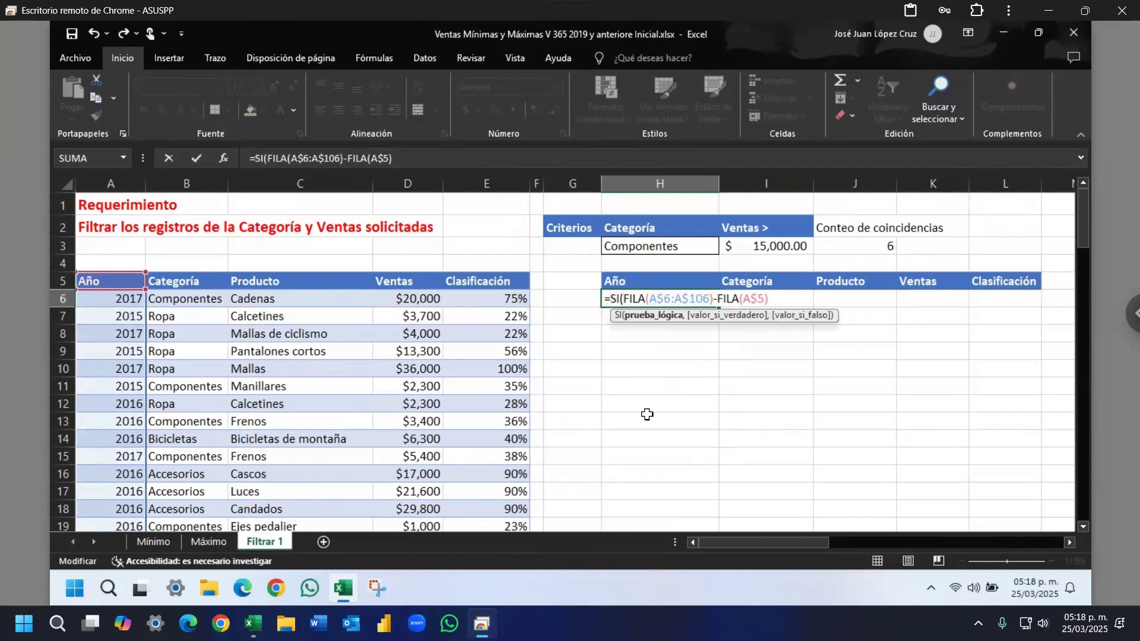
pyautogui.write('(')
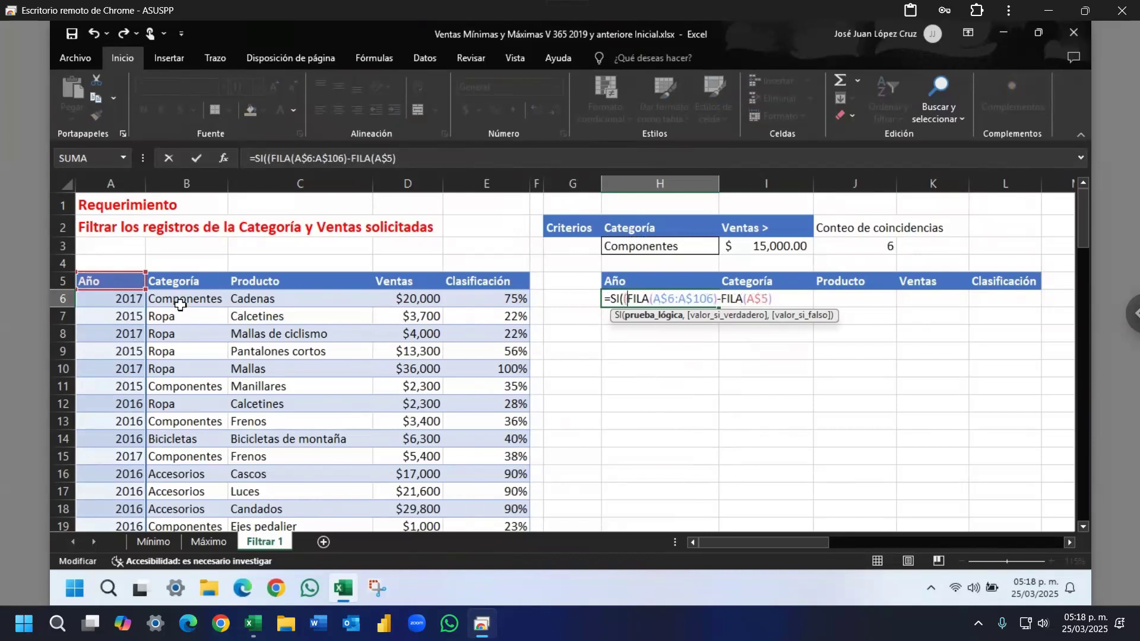
pyautogui.click(185, 304)
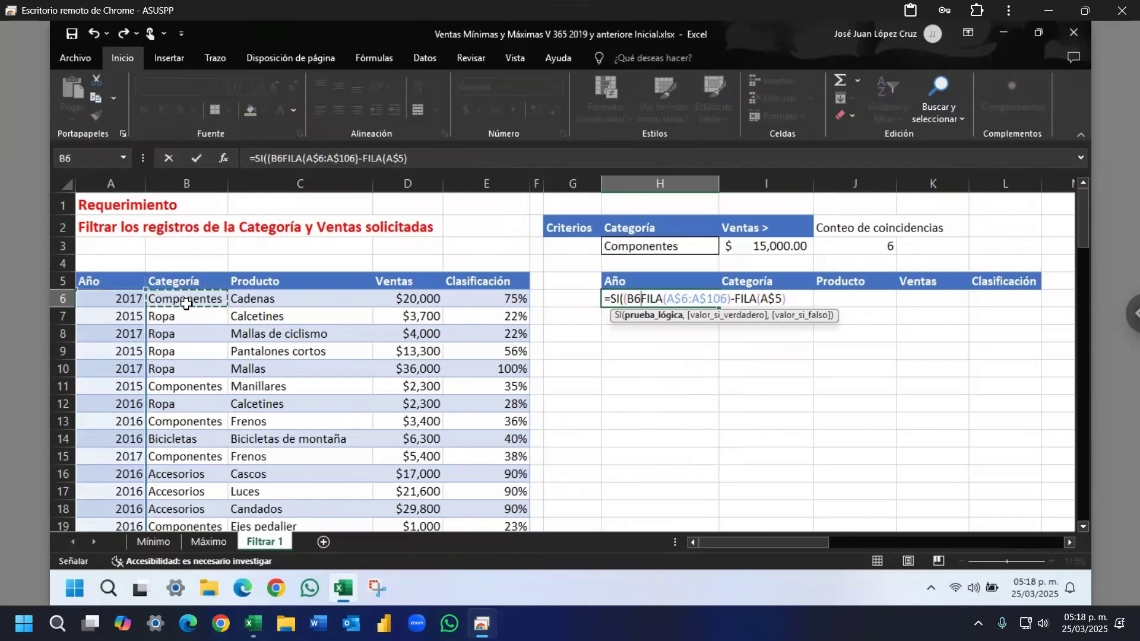
pyautogui.hotkey('ctrl', 'shift', 'Down')
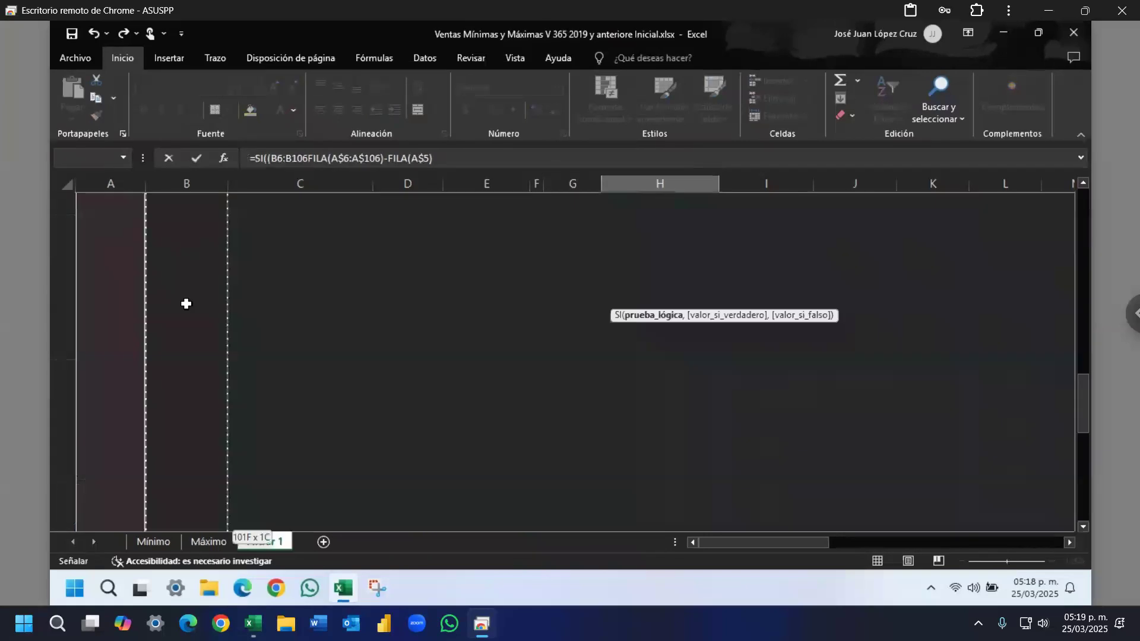
pyautogui.scroll(20, 186, 304)
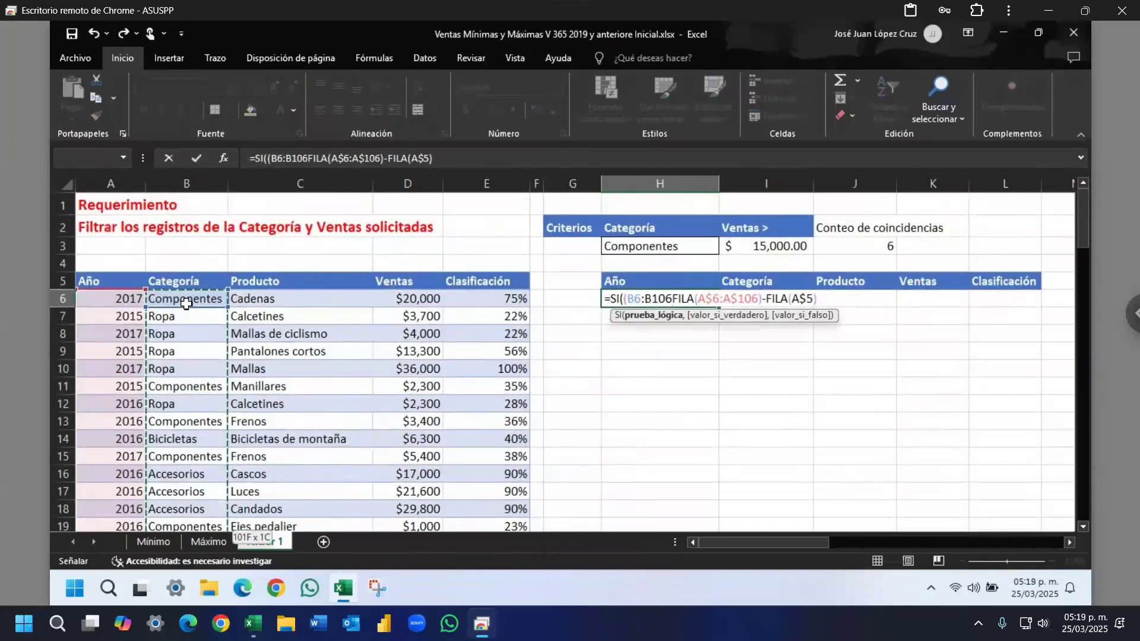
pyautogui.write('=')
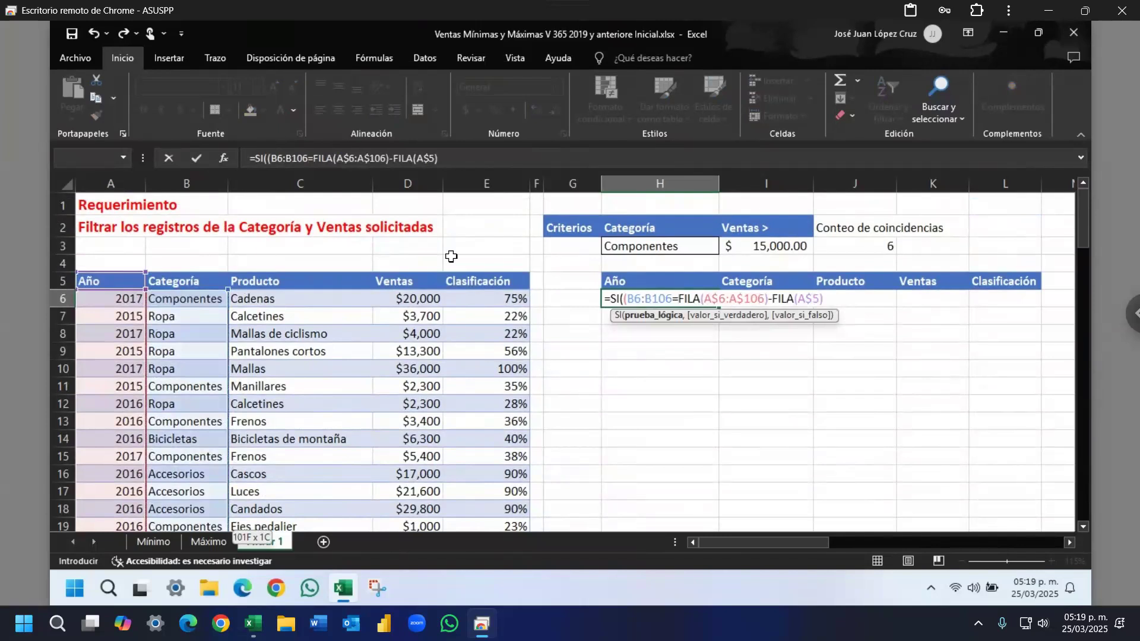
pyautogui.click(634, 246)
pyautogui.write(')')
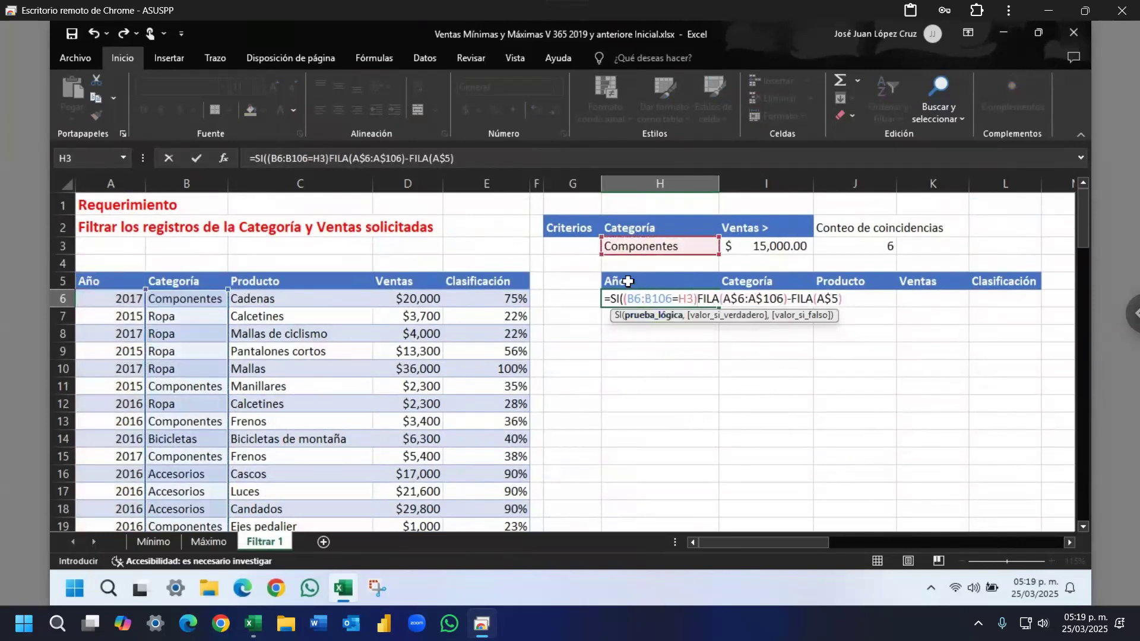
pyautogui.hotkey('ctrl', '2')
pyautogui.moveTo(919, 339); pyautogui.dragTo(625, 338)
pyautogui.moveTo(920, 495); pyautogui.dragTo(920, 349)
pyautogui.press('Escape')
# Step: Make the category condition's references absolute in H6, as $B$6:$B$106 and $H$3
pyautogui.doubleClick(646, 296)
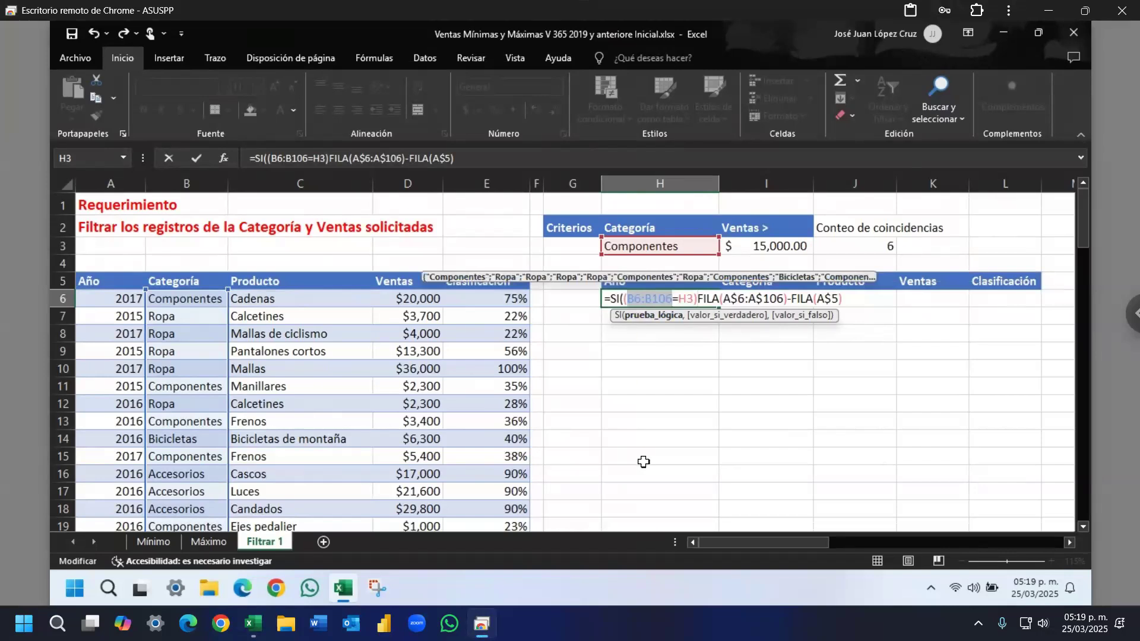
pyautogui.press('F4')
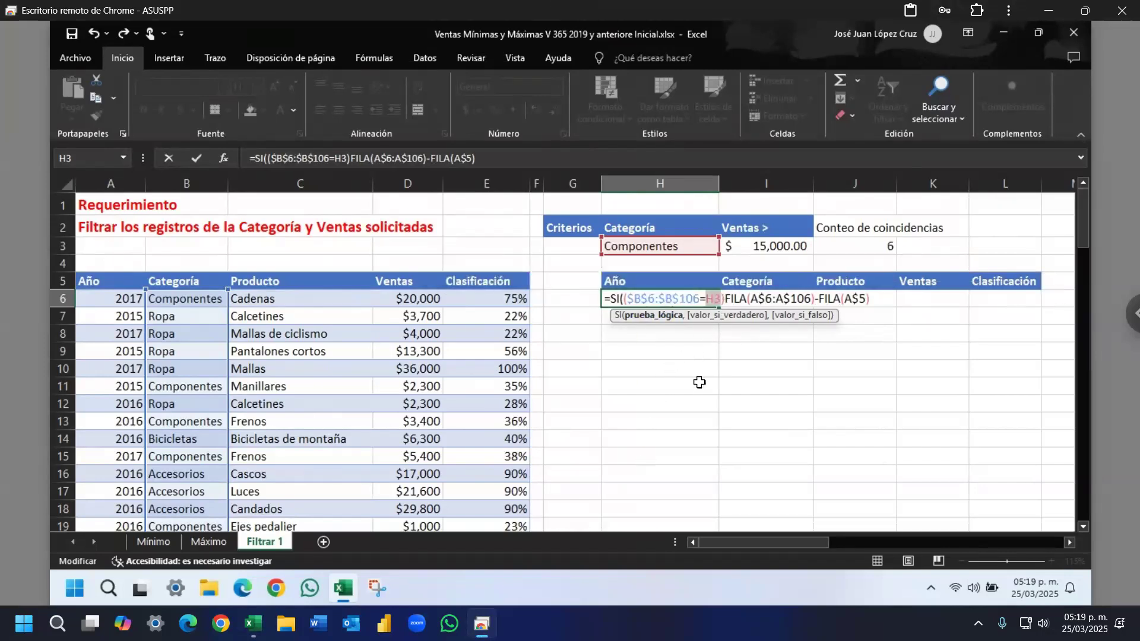
pyautogui.press('F4')
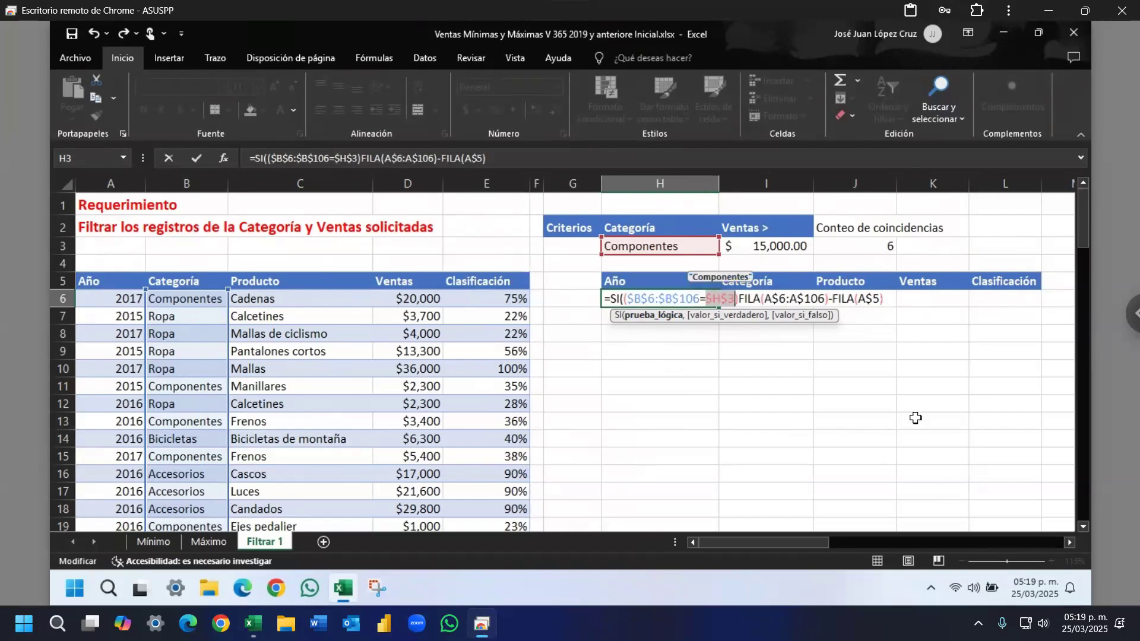
# Step: Multiply the category condition in H6 by a second condition for the minimum sales, (D6:D106>I3)
pyautogui.click(738, 300)
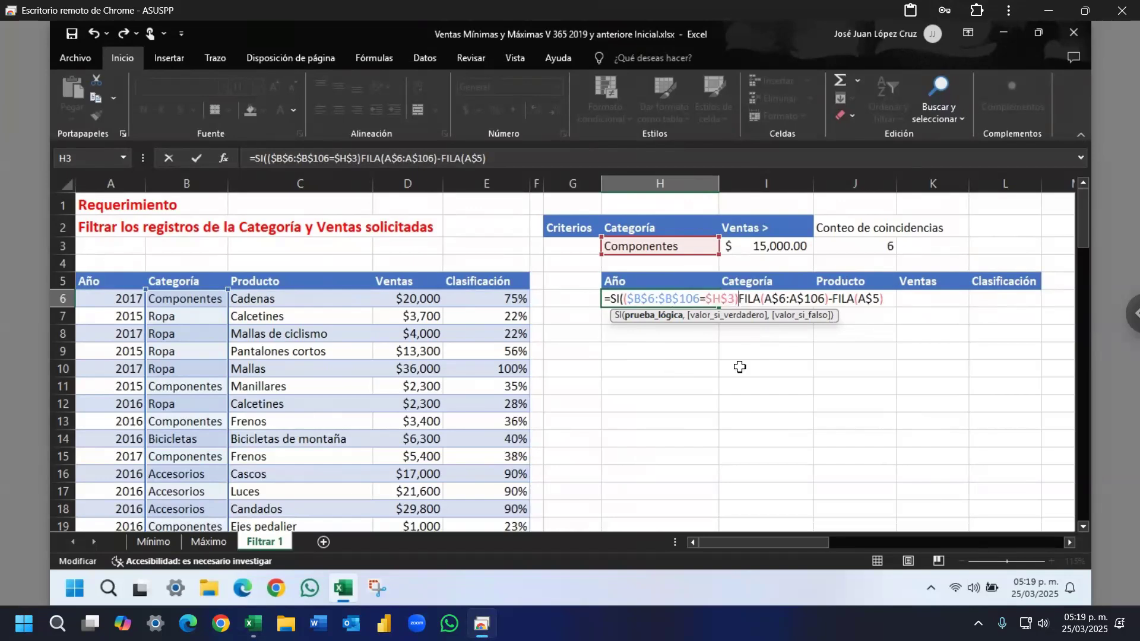
pyautogui.write('*')
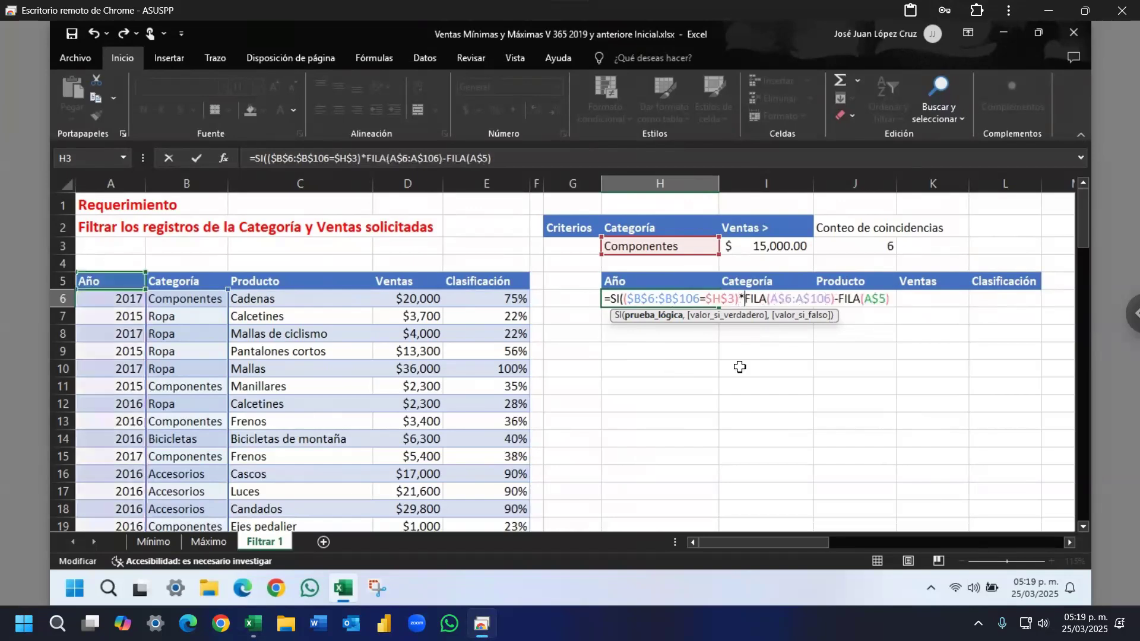
pyautogui.write('(')
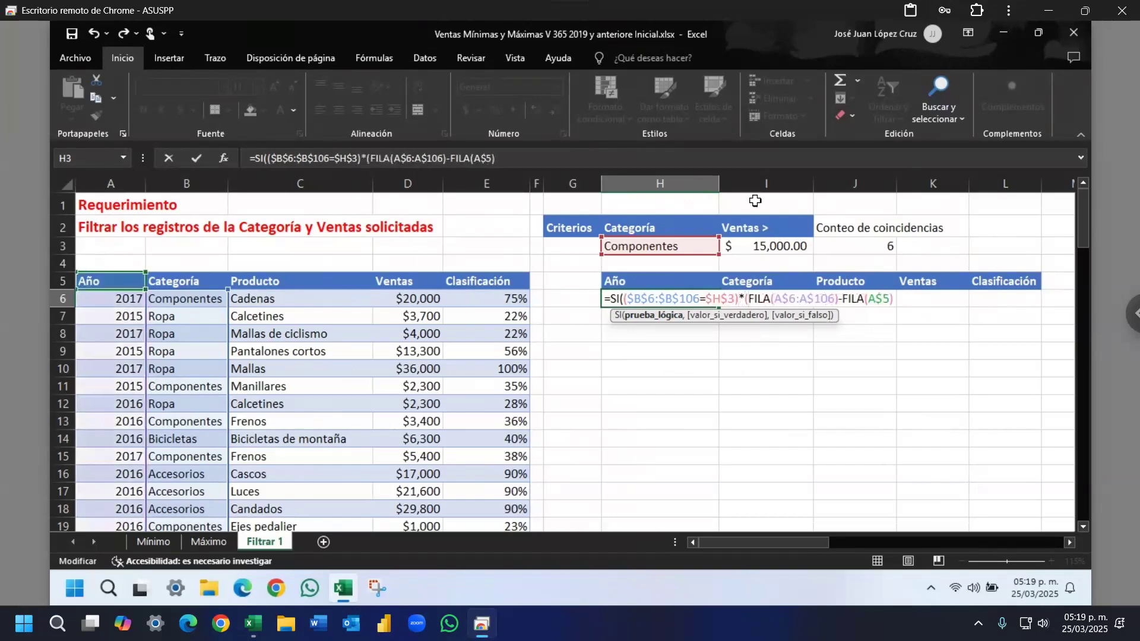
pyautogui.click(399, 301)
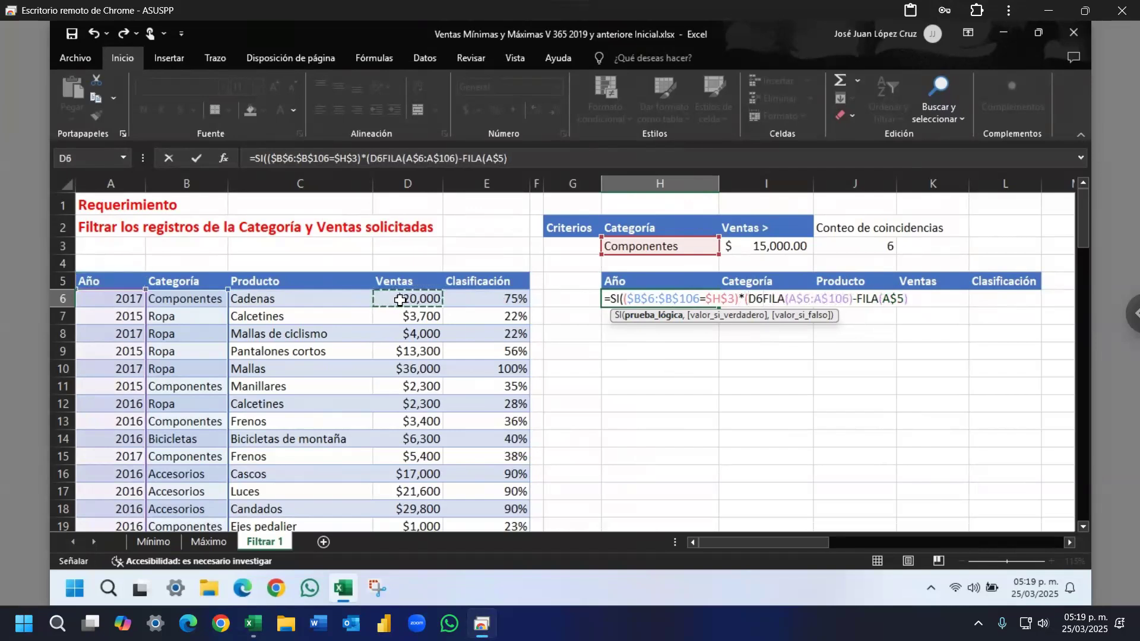
pyautogui.hotkey('ctrl', 'shift', 'Down')
pyautogui.scroll(20, 399, 301)
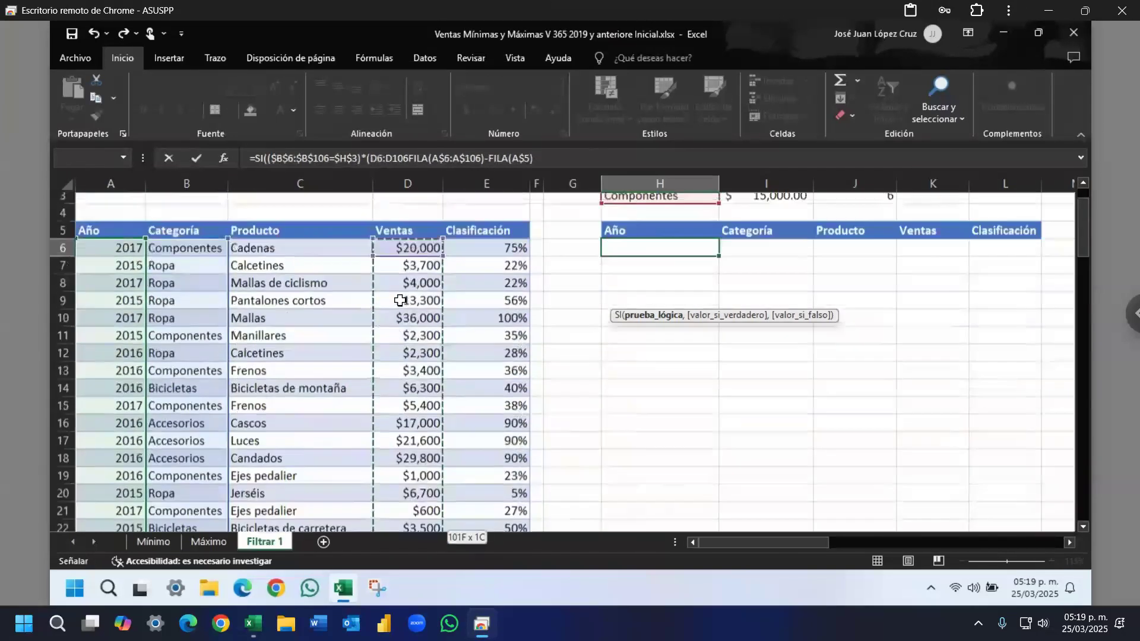
pyautogui.write('>')
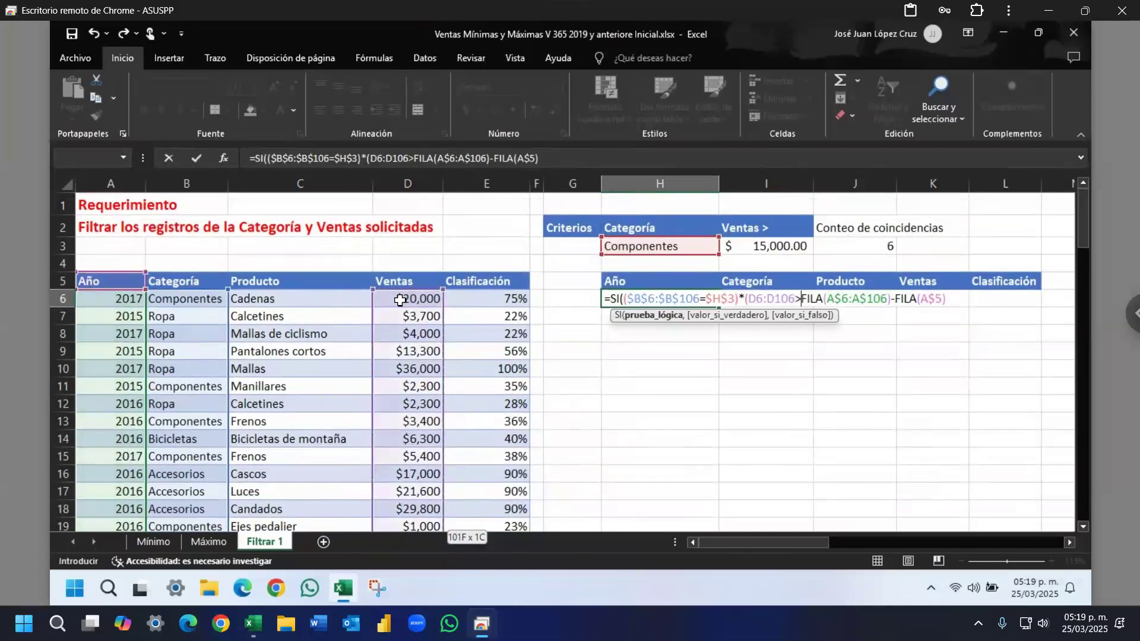
pyautogui.click(781, 247)
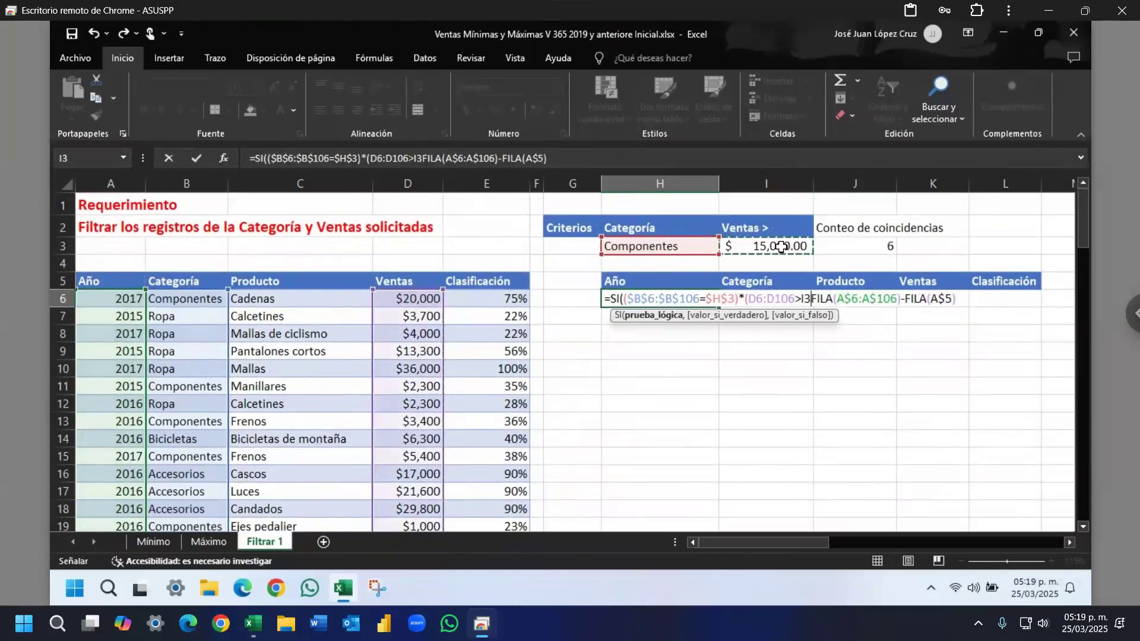
pyautogui.write(')')
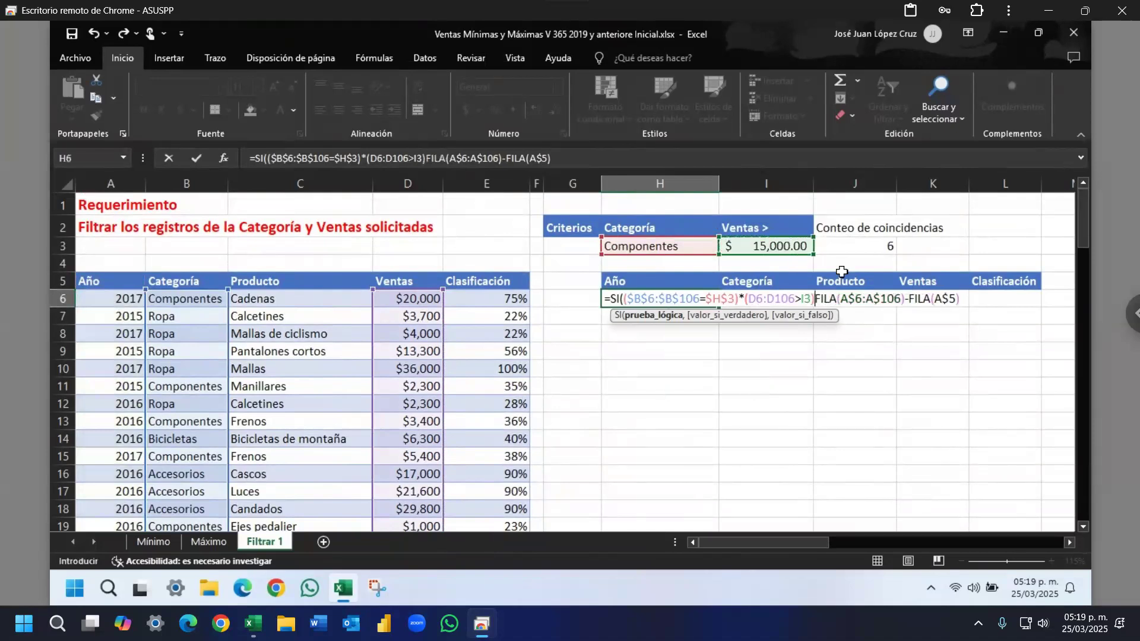
# Step: Make the sales references absolute as $D$6:$D$106 and $I$3, and separate the conditions with a comma from the row calculation as SI's true value
pyautogui.doubleClick(761, 298)
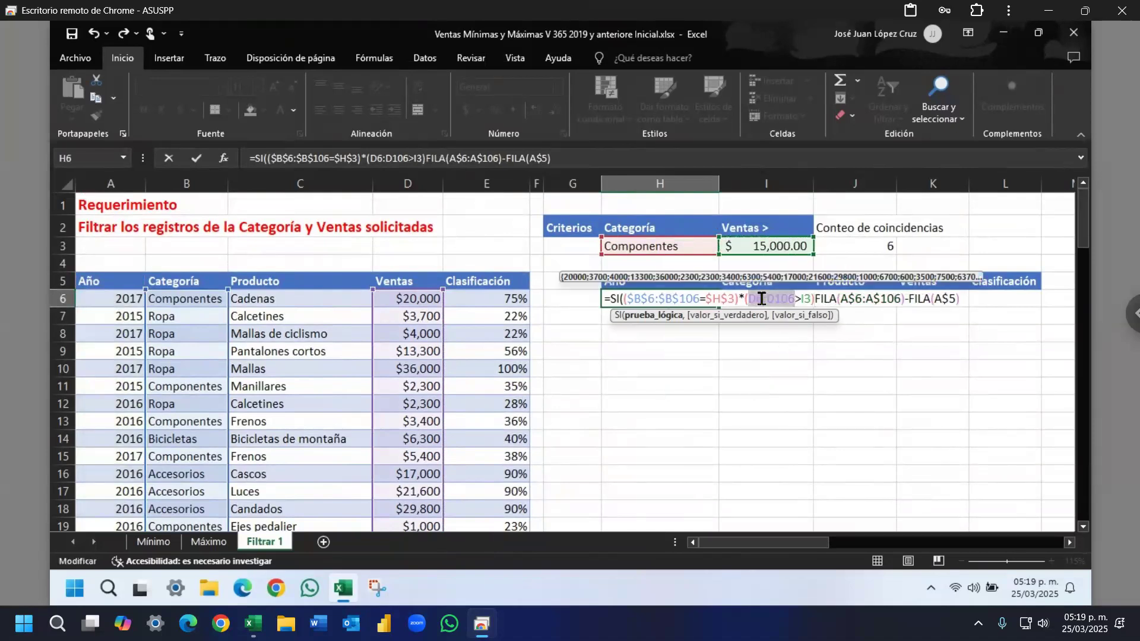
pyautogui.press('F4')
pyautogui.doubleClick(832, 299)
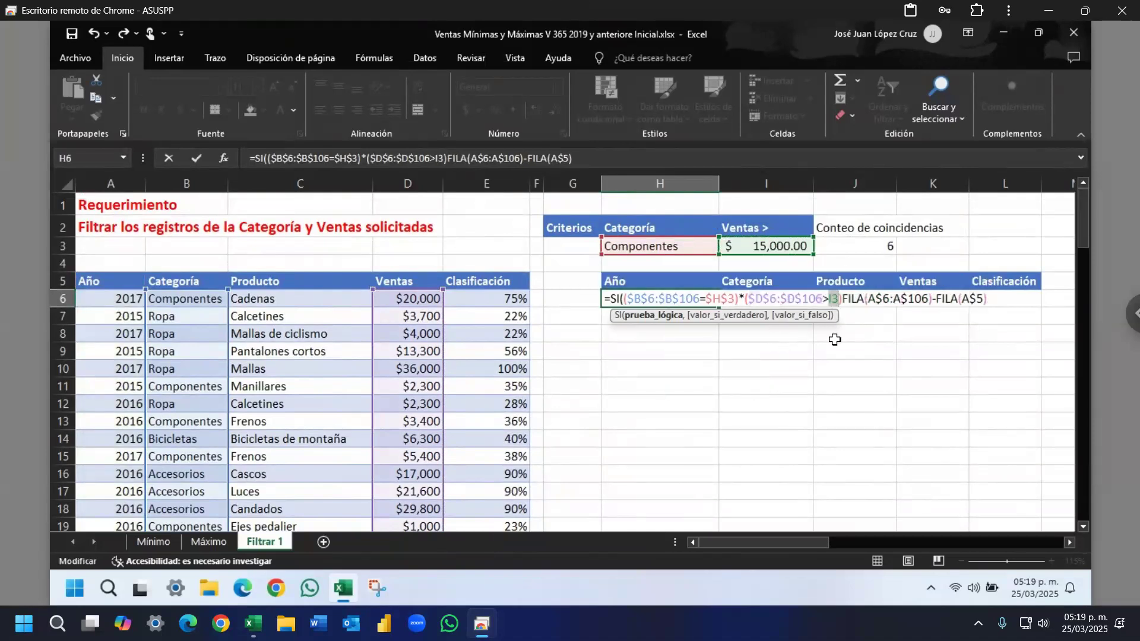
pyautogui.press('F4')
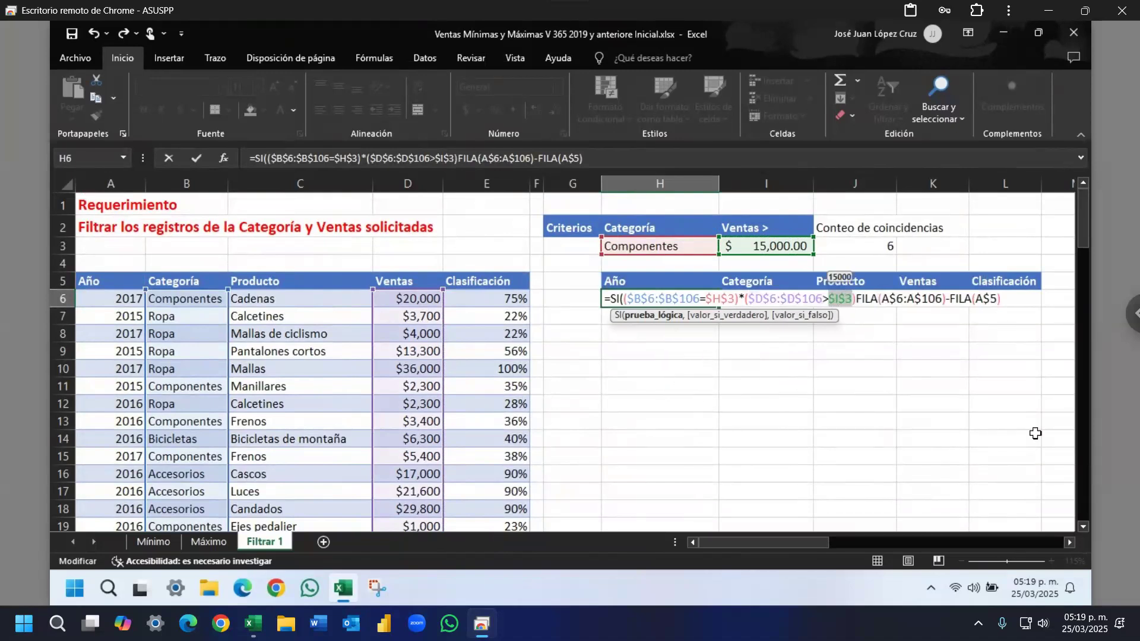
pyautogui.click(853, 296)
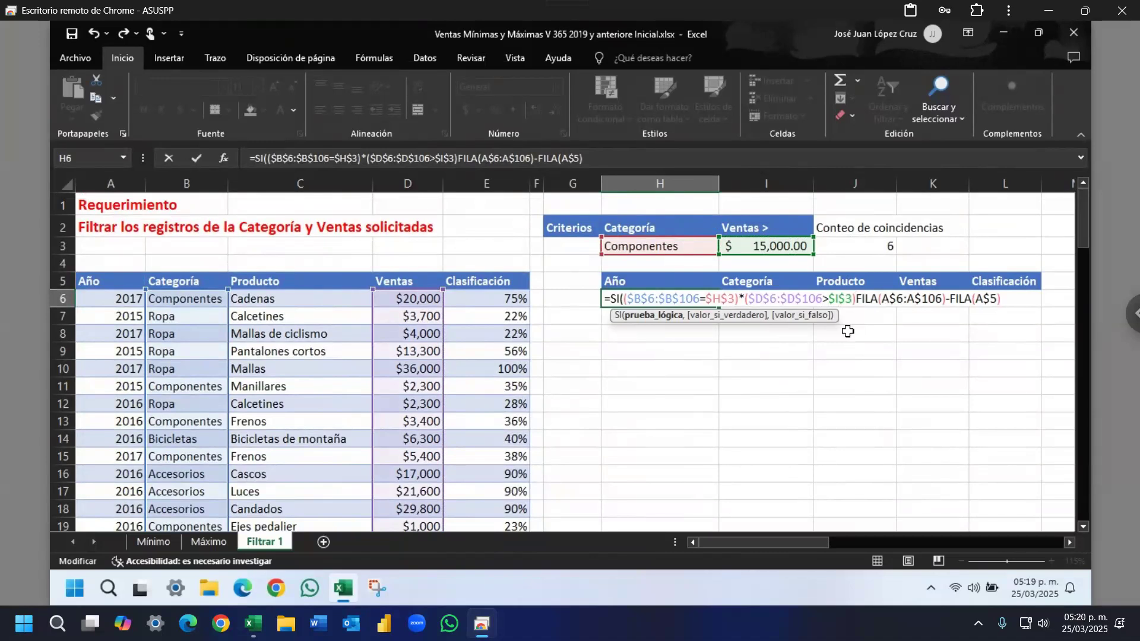
pyautogui.write(',')
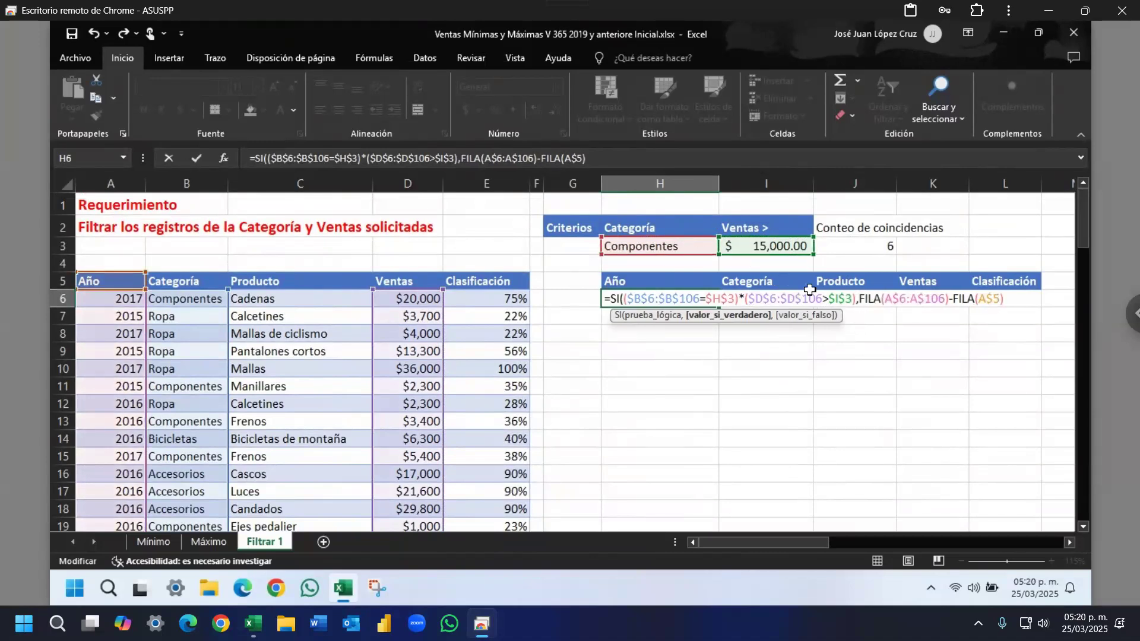
# Step: Check the SI function's true-value argument in H6, close the function's parenthesis, and enter it as an array formula
pyautogui.click(739, 321)
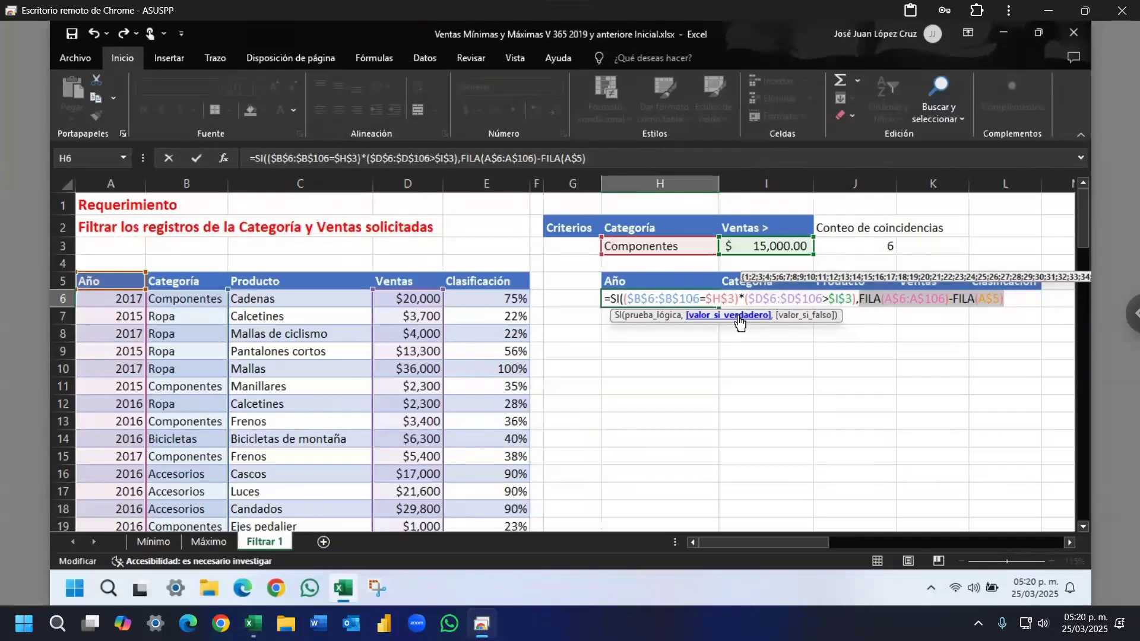
pyautogui.click(1020, 299)
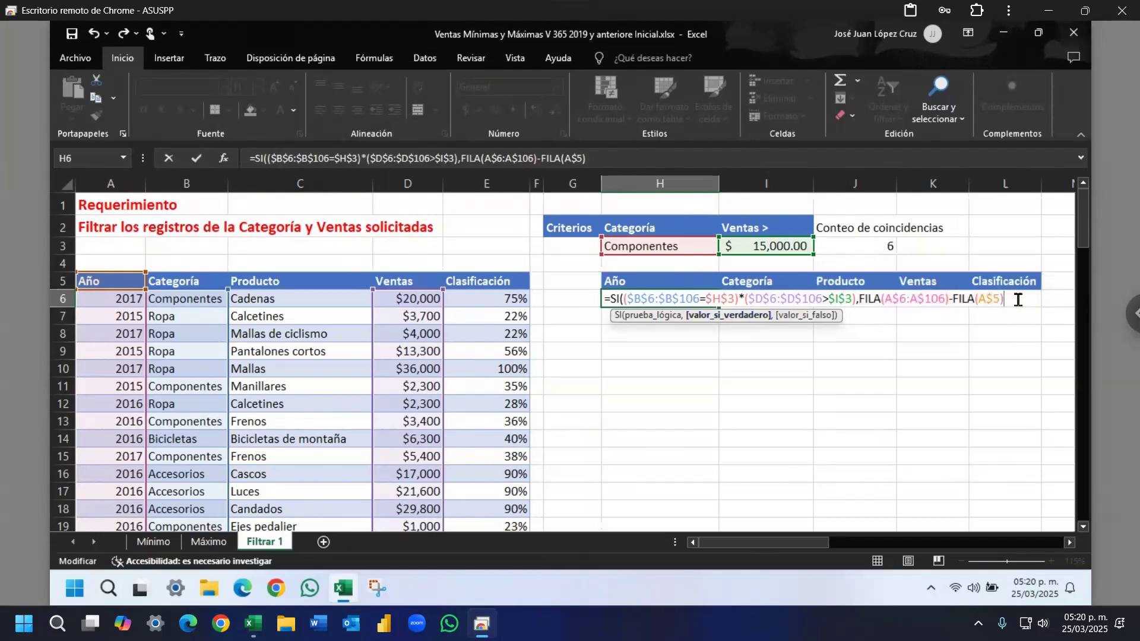
pyautogui.write(')')
pyautogui.press('Left')
pyautogui.write(')')
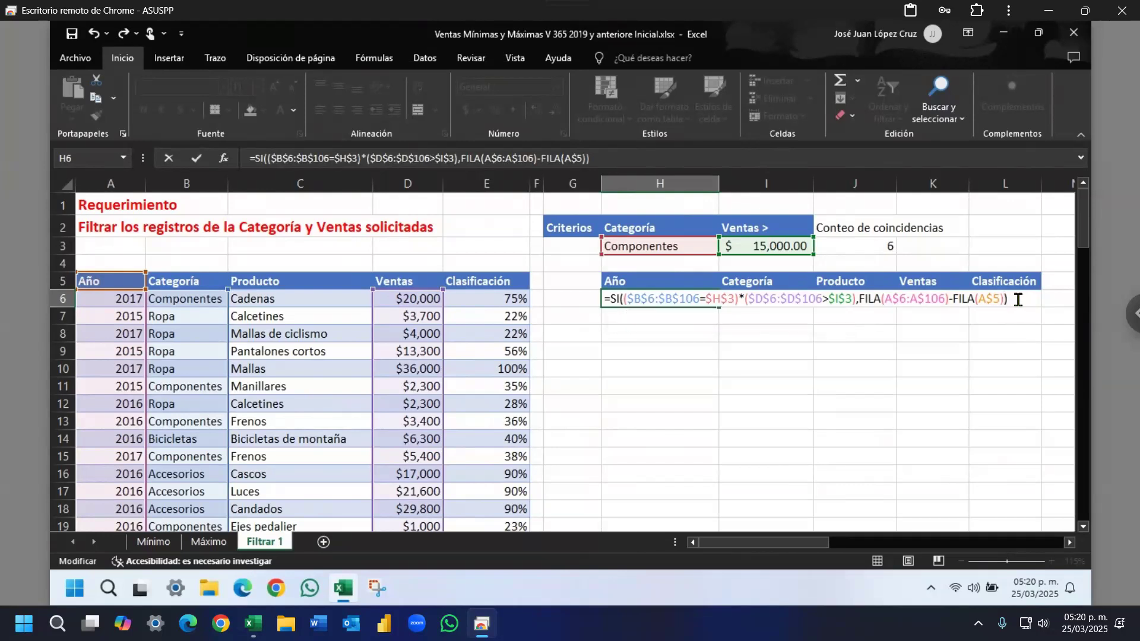
pyautogui.hotkey('ctrl', 'shift', 'Return')
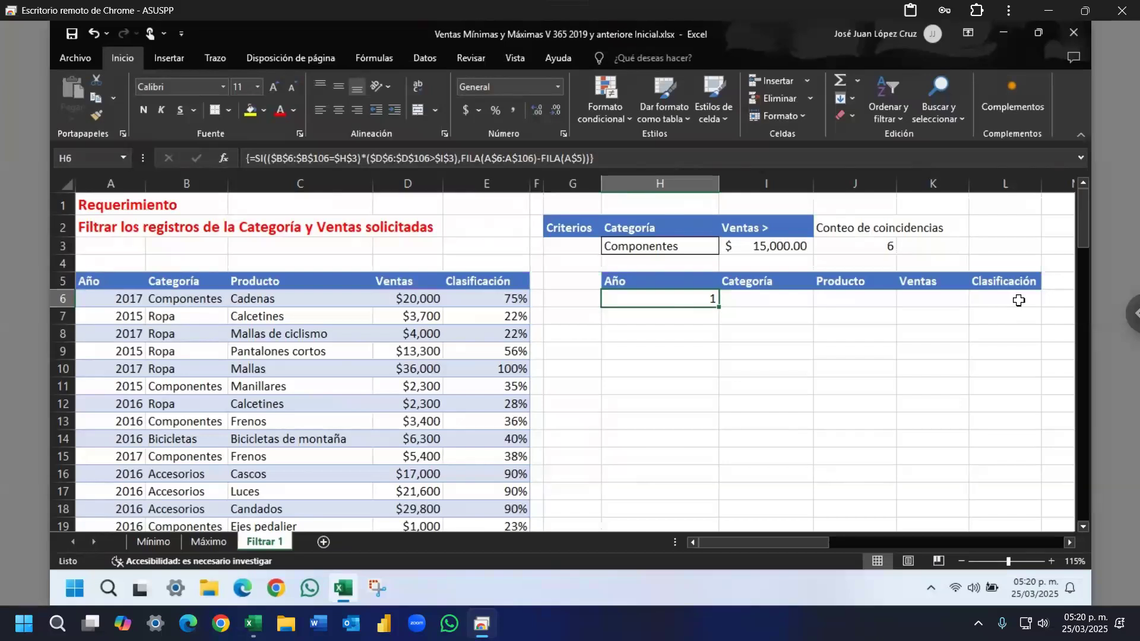
# Step: Evaluate the H6 formula in place to examine which positions return row numbers instead of FALSO, then restore the array formula
pyautogui.doubleClick(692, 300)
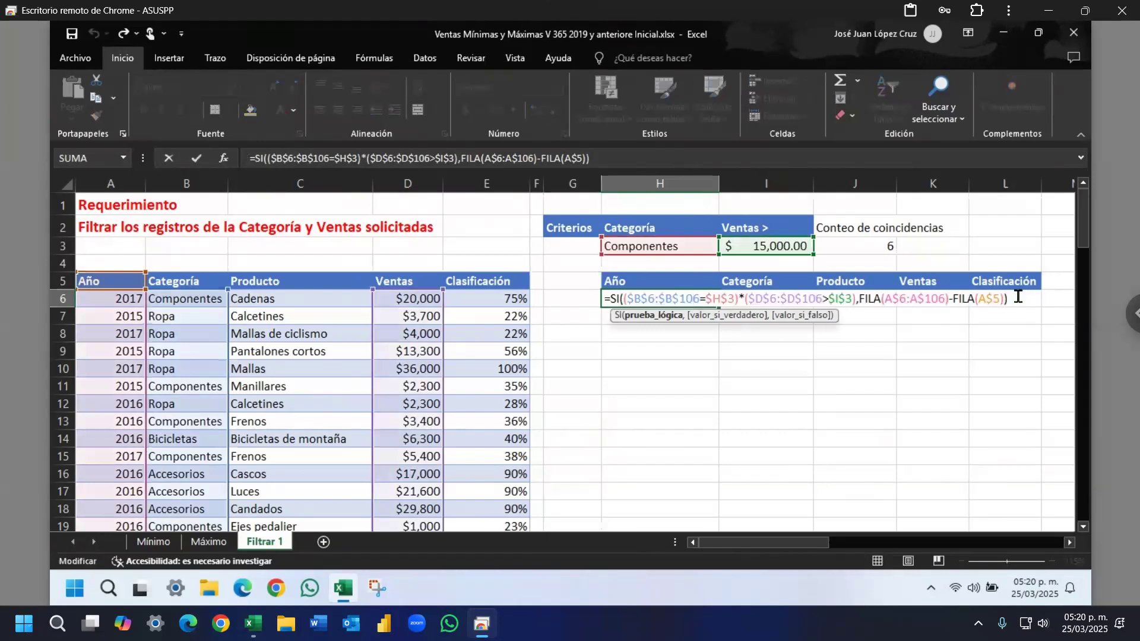
pyautogui.press('F9')
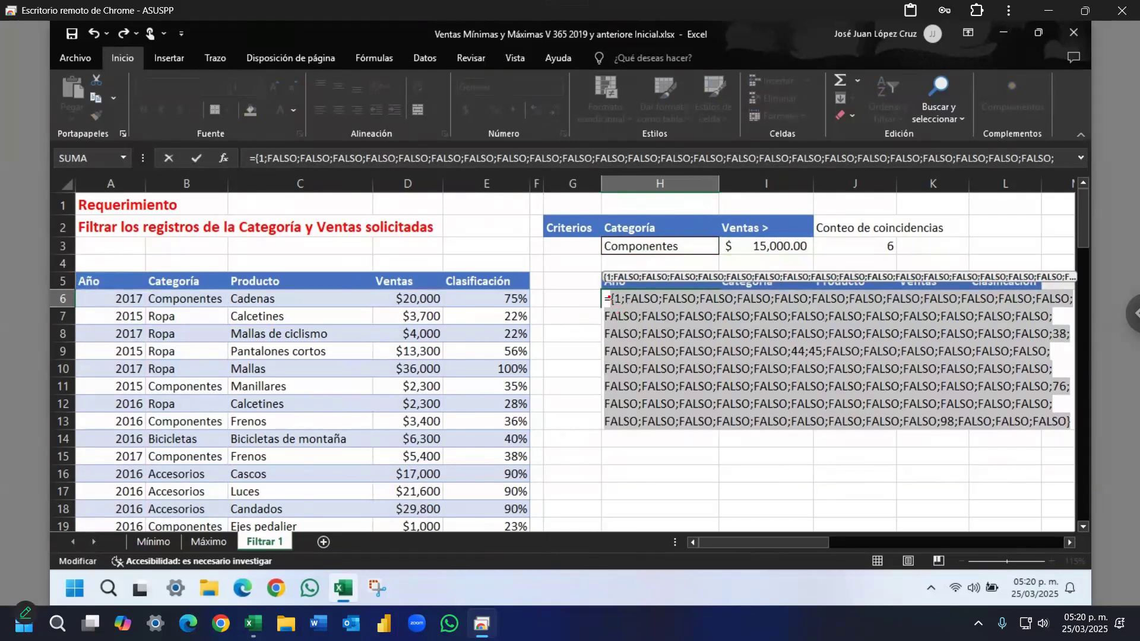
pyautogui.moveTo(611, 290); pyautogui.dragTo(595, 260)
pyautogui.moveTo(630, 297); pyautogui.dragTo(1069, 295)
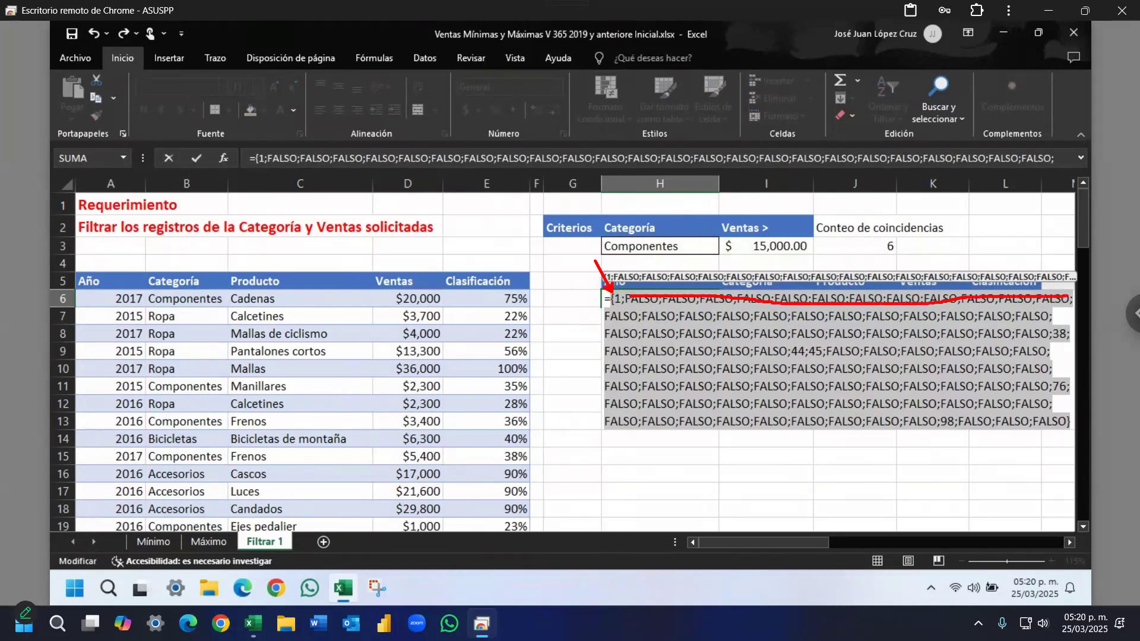
pyautogui.moveTo(618, 318); pyautogui.dragTo(1046, 315)
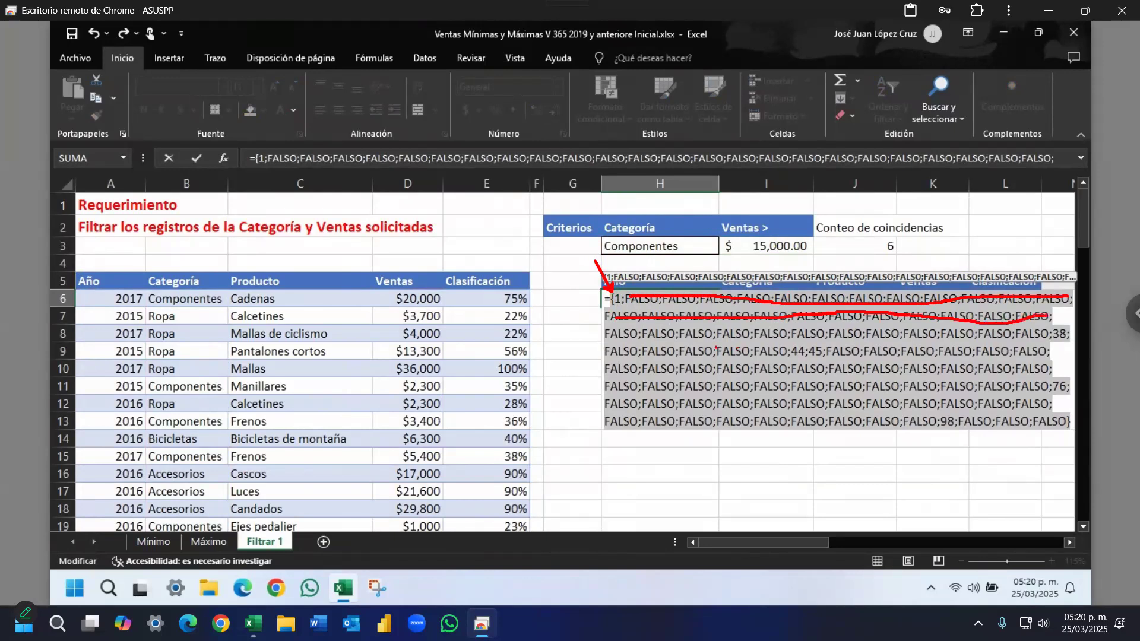
pyautogui.moveTo(615, 334)
pyautogui.mouseDown()
pyautogui.moveTo(1050, 335)
pyautogui.moveTo(1063, 359)
pyautogui.mouseUp()
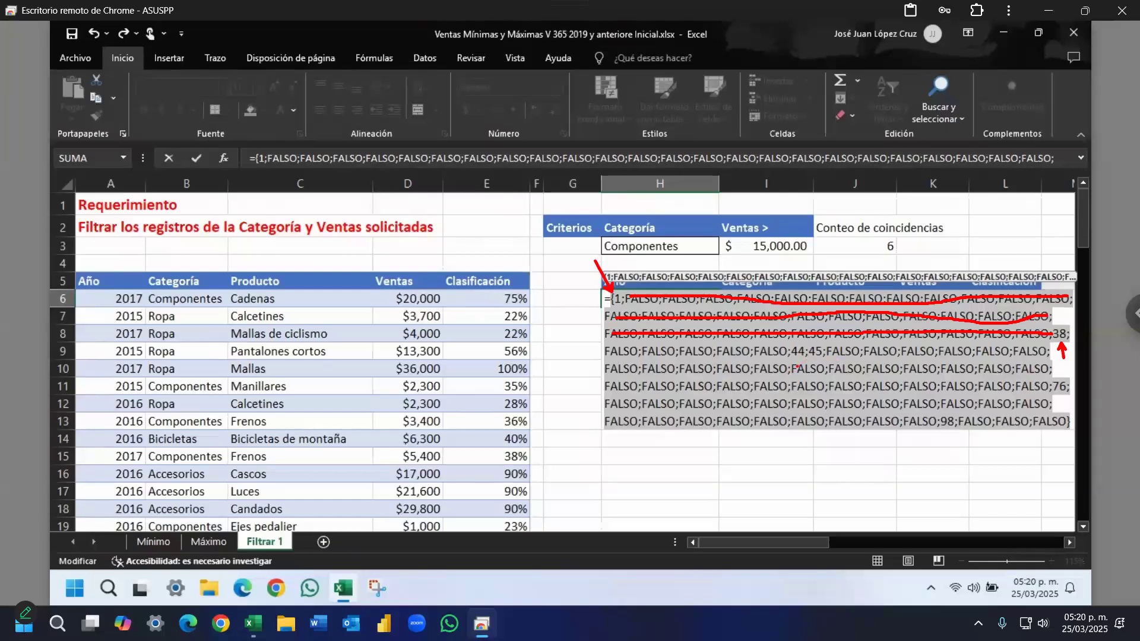
pyautogui.moveTo(799, 361)
pyautogui.mouseDown()
pyautogui.moveTo(800, 375)
pyautogui.moveTo(814, 373)
pyautogui.mouseUp()
pyautogui.moveTo(949, 419)
pyautogui.mouseDown()
pyautogui.moveTo(962, 400)
pyautogui.moveTo(949, 419)
pyautogui.mouseUp()
pyautogui.moveTo(1058, 398); pyautogui.dragTo(1060, 416)
pyautogui.press('Escape')
pyautogui.hotkey('ctrl', 'z')
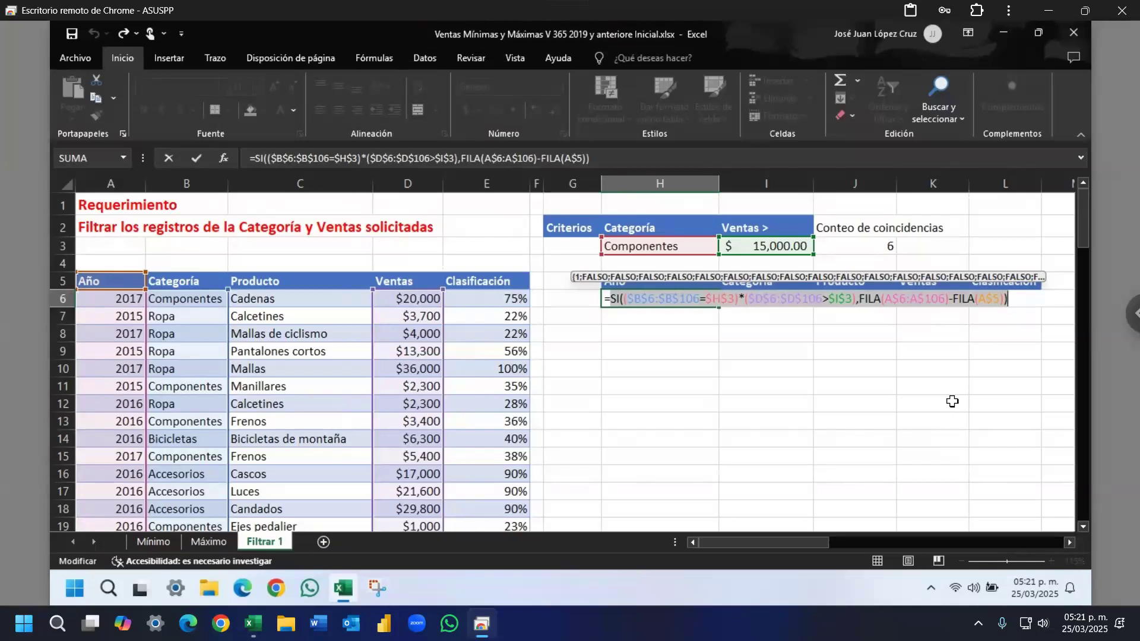
pyautogui.hotkey('ctrl', 'shift', 'Return')
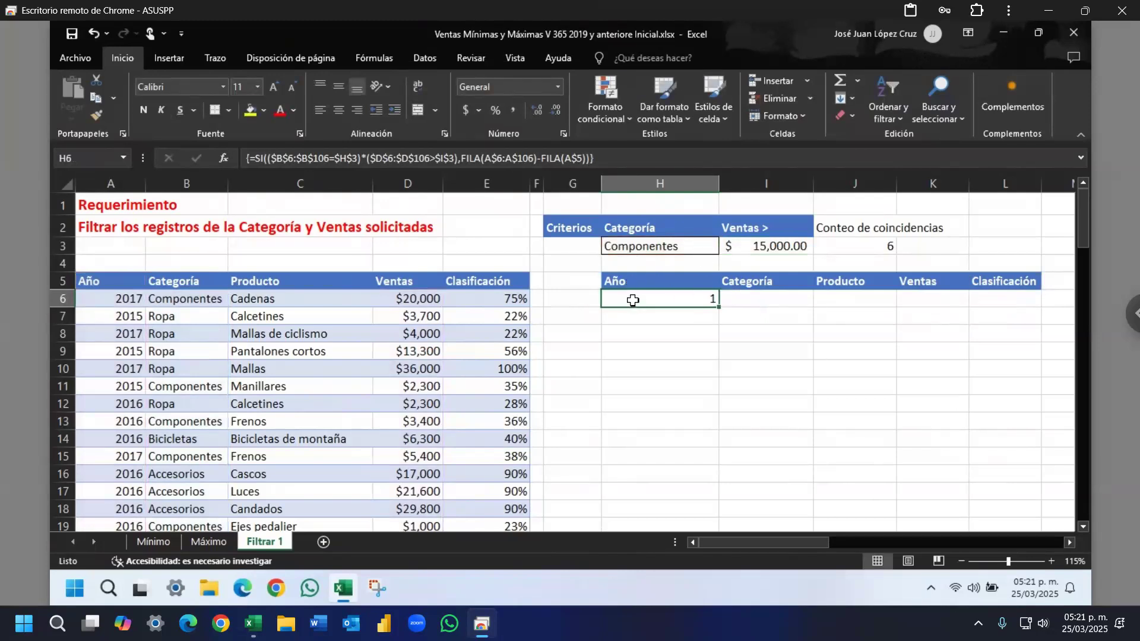
# Step: Evaluate H6 once more to review the row numbers to rank from smallest to largest, then bring back the formula text
pyautogui.doubleClick(632, 302)
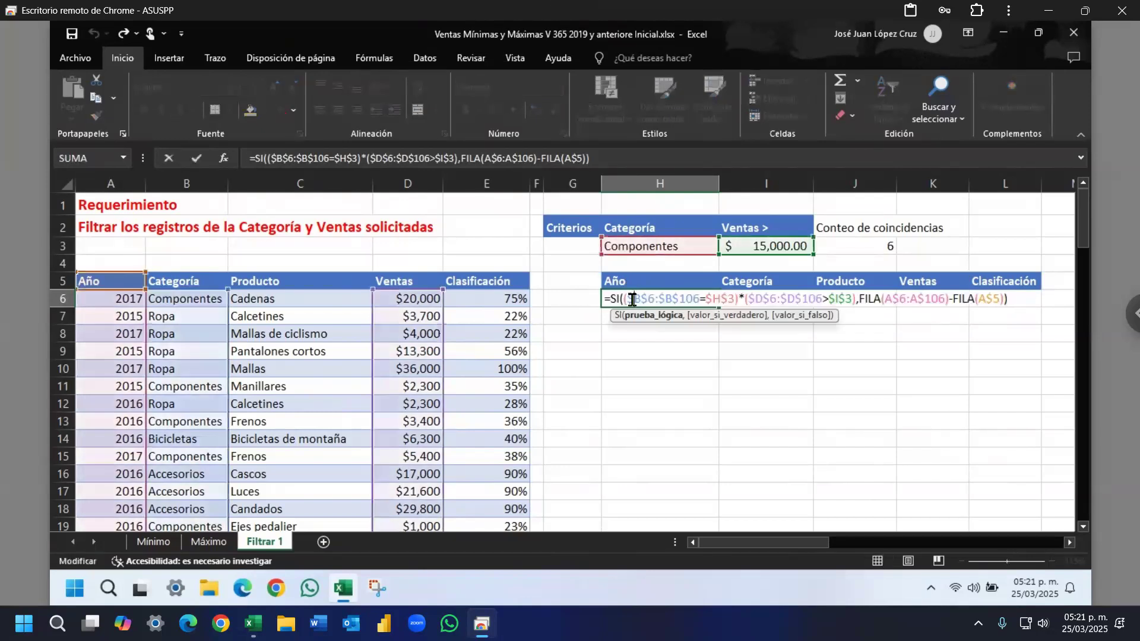
pyautogui.click(1019, 302)
pyautogui.press('F9')
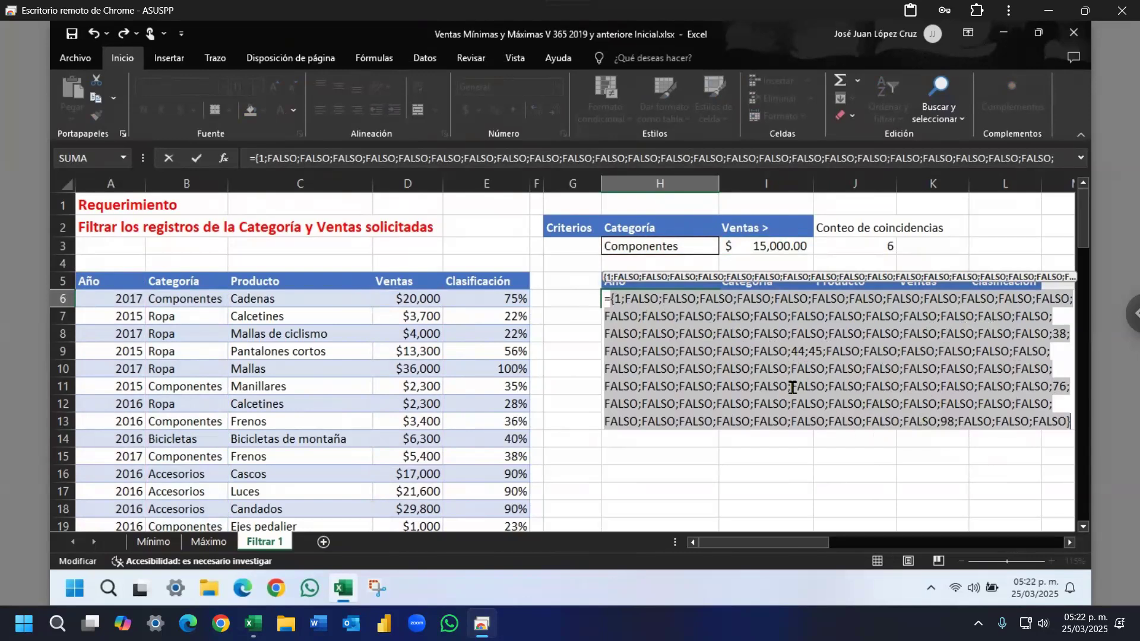
pyautogui.hotkey('ctrl', 'z')
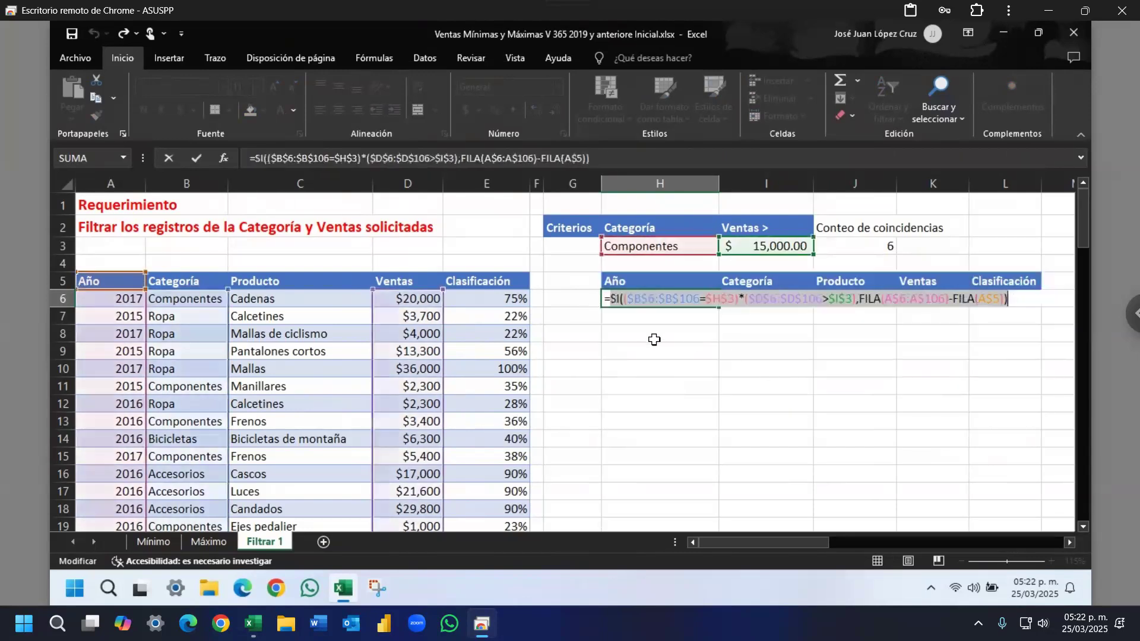
# Step: Wrap the SI expression in H6 inside K.ESIMO.MENOR and check that it forms the matriz argument
pyautogui.click(611, 295)
pyautogui.write('K.ESIMO.MENOR(')
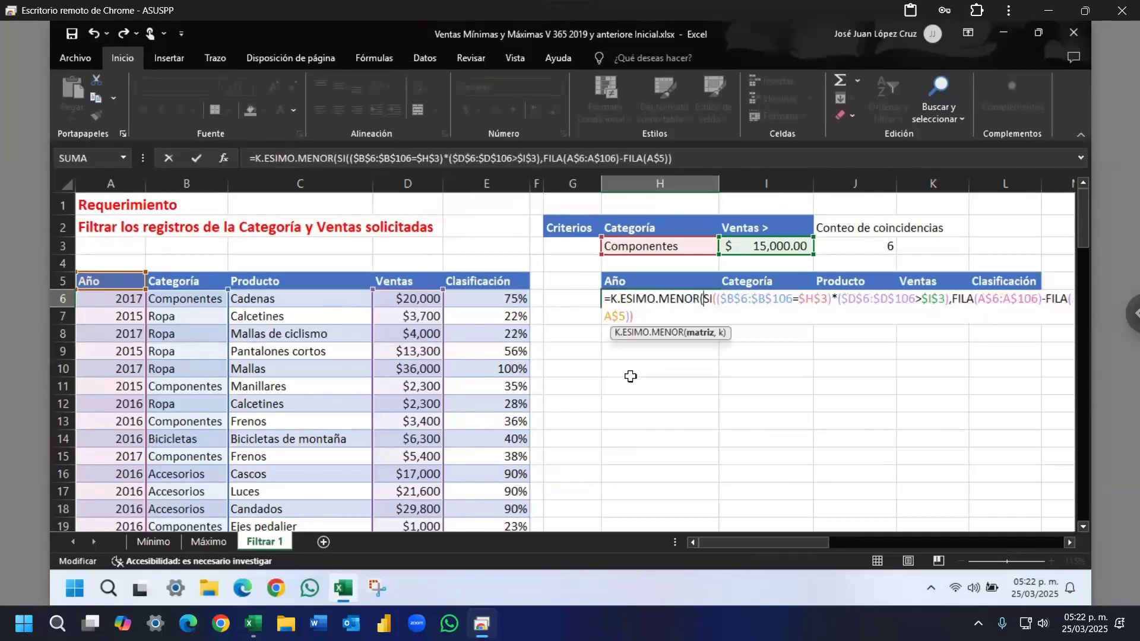
pyautogui.click(700, 336)
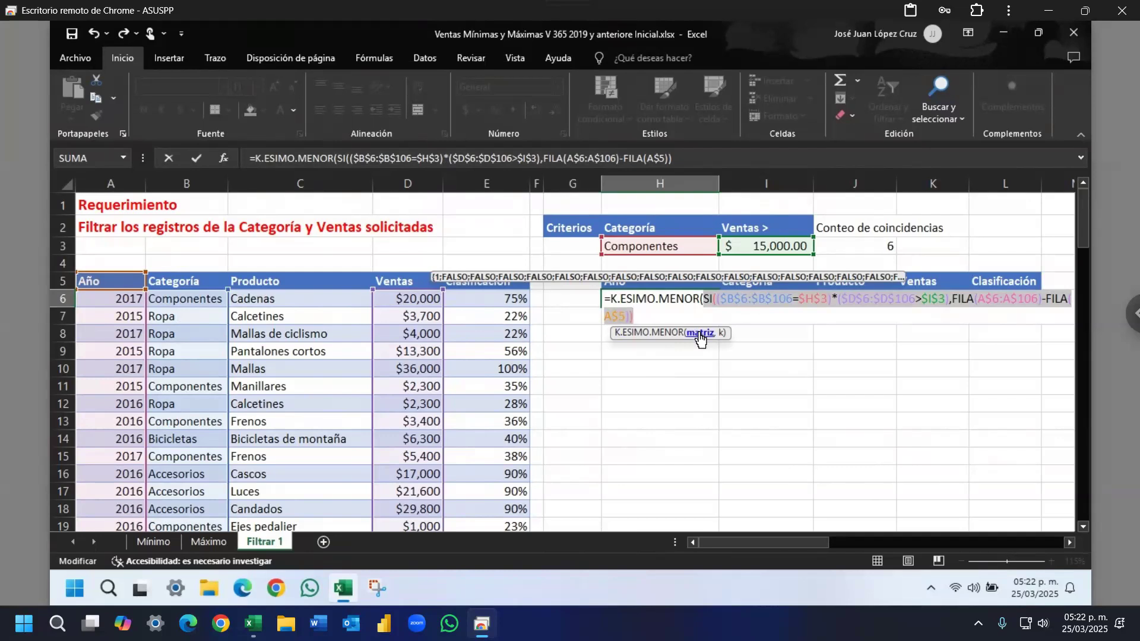
pyautogui.click(651, 317)
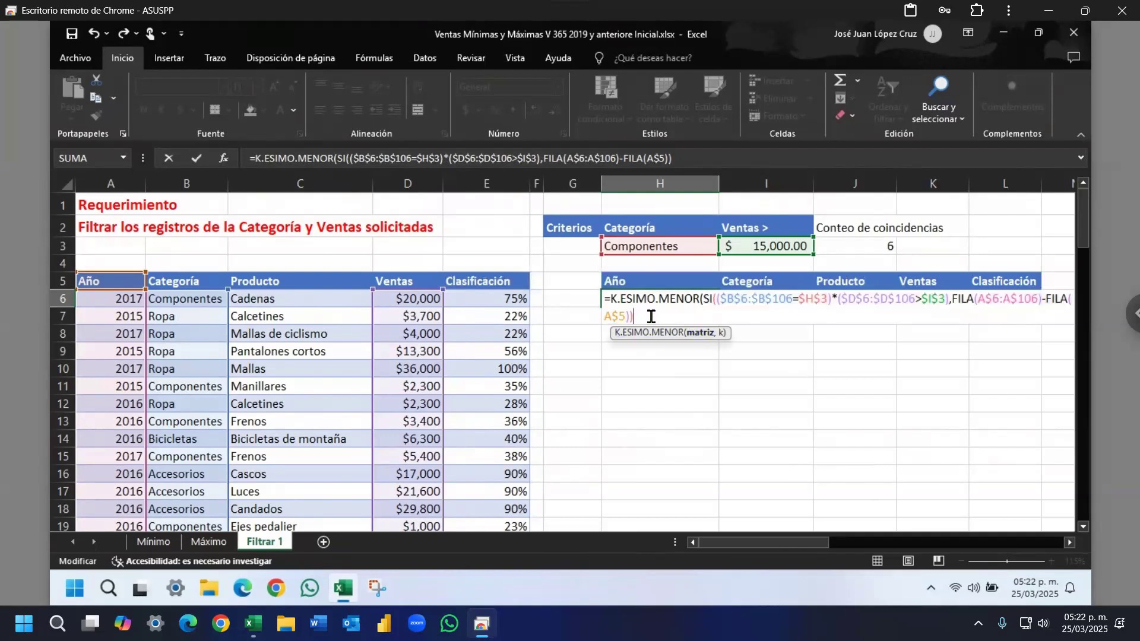
# Step: Add FILAS(H6:H6) as the k argument of K.ESIMO.MENOR in H6
pyautogui.write(',FILAS(')
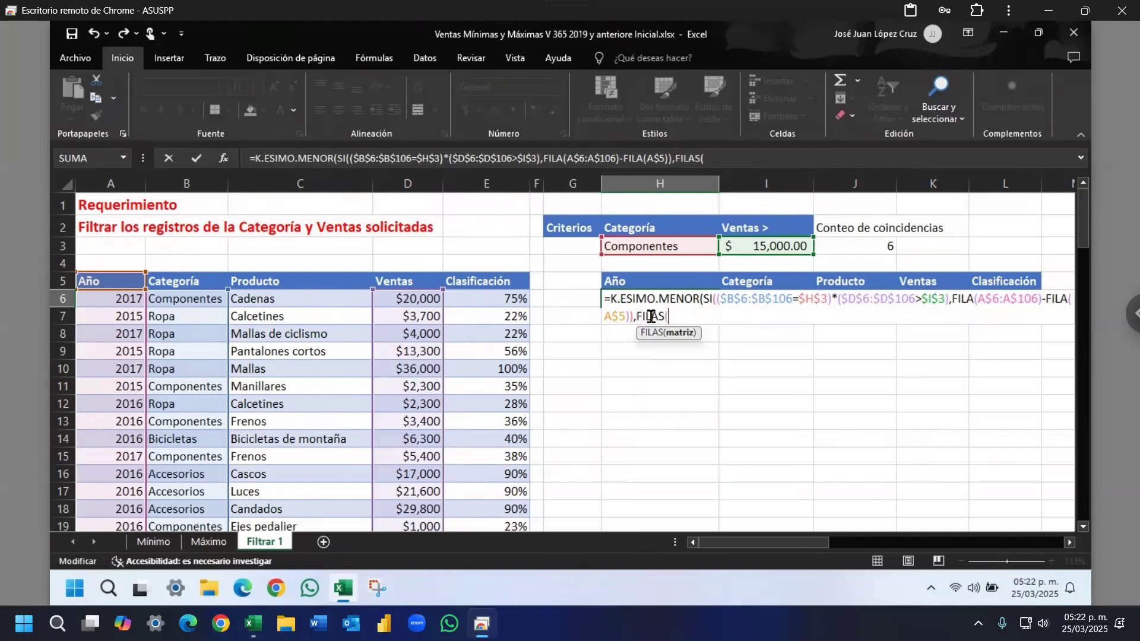
pyautogui.press('F2')
pyautogui.press('Right')
pyautogui.press('Left')
pyautogui.press('Right')
pyautogui.press('Left')
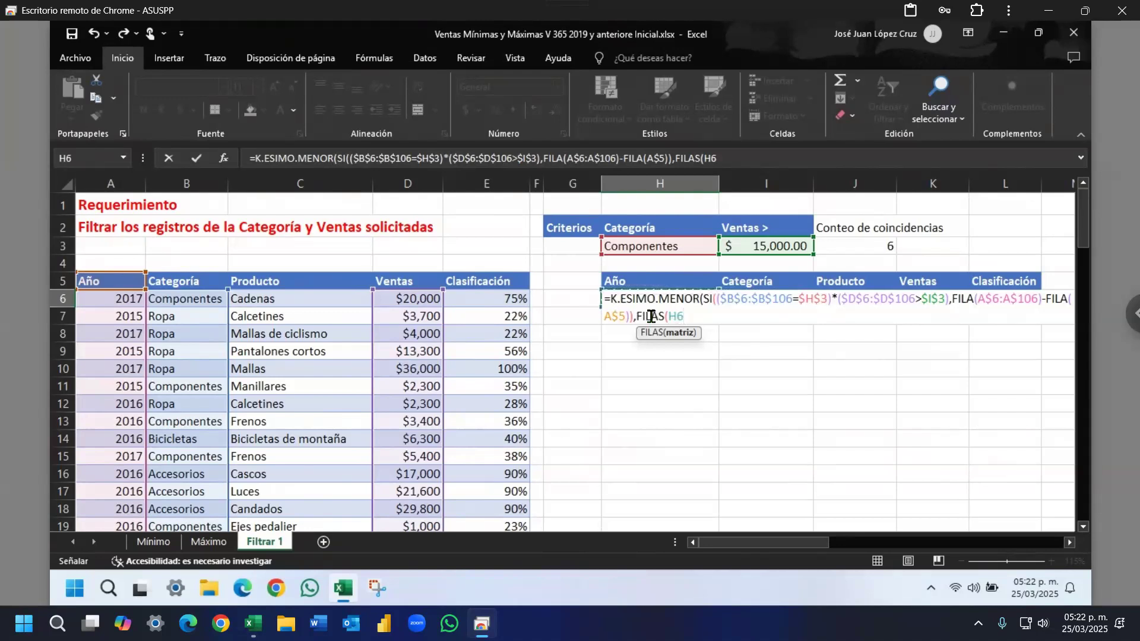
pyautogui.press('F8')
pyautogui.write(')')
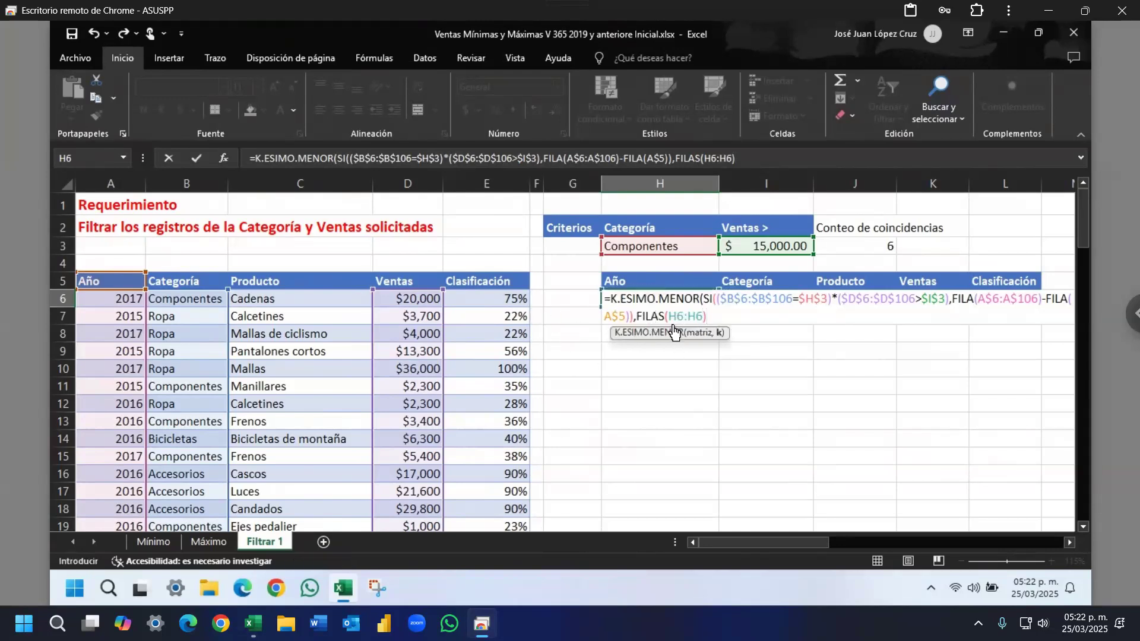
# Step: Lock the row of the first reference in FILAS so the expanding range reads H$6:H6
pyautogui.click(677, 316)
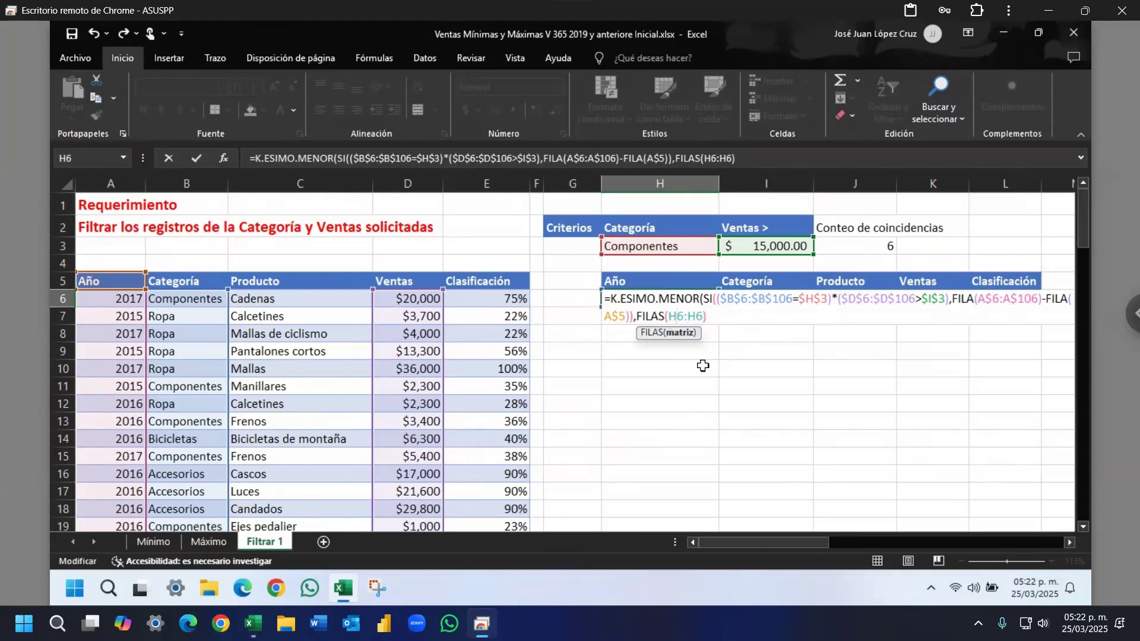
pyautogui.write('$')
pyautogui.press('Left')
pyautogui.press('Left')
pyautogui.hotkey('shift', 'Right')
pyautogui.hotkey('shift', 'Right')
pyautogui.hotkey('shift', 'Right')
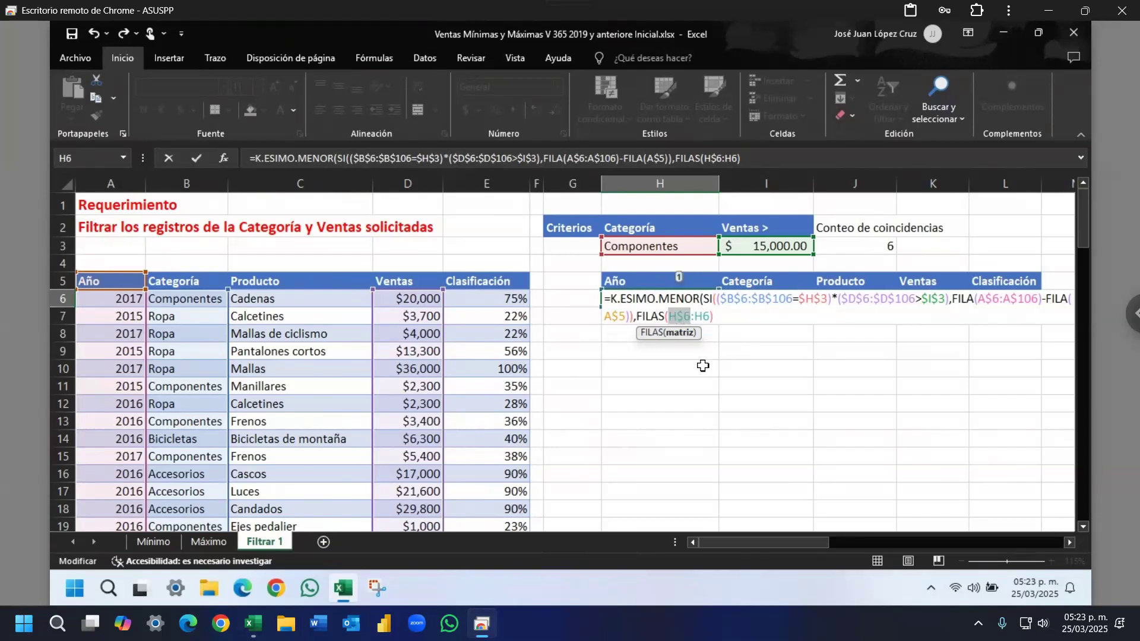
pyautogui.press('Right')
pyautogui.hotkey('shift', 'Right')
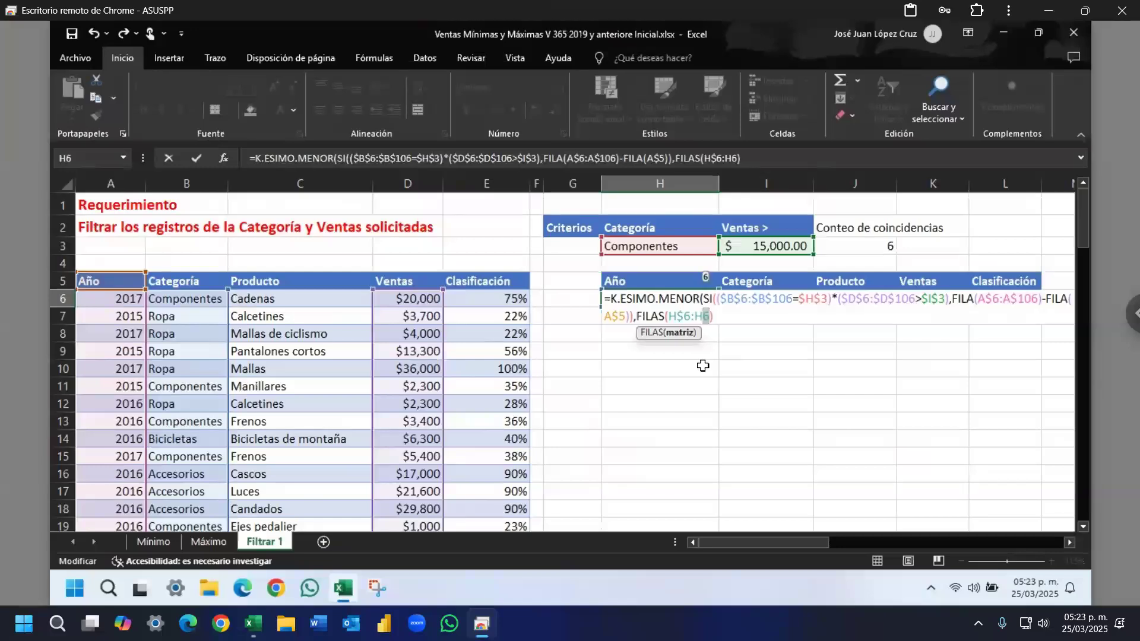
# Step: Close the K.ESIMO.MENOR function and enter the formula in H6
pyautogui.press('Right')
pyautogui.press('Right')
pyautogui.write(')')
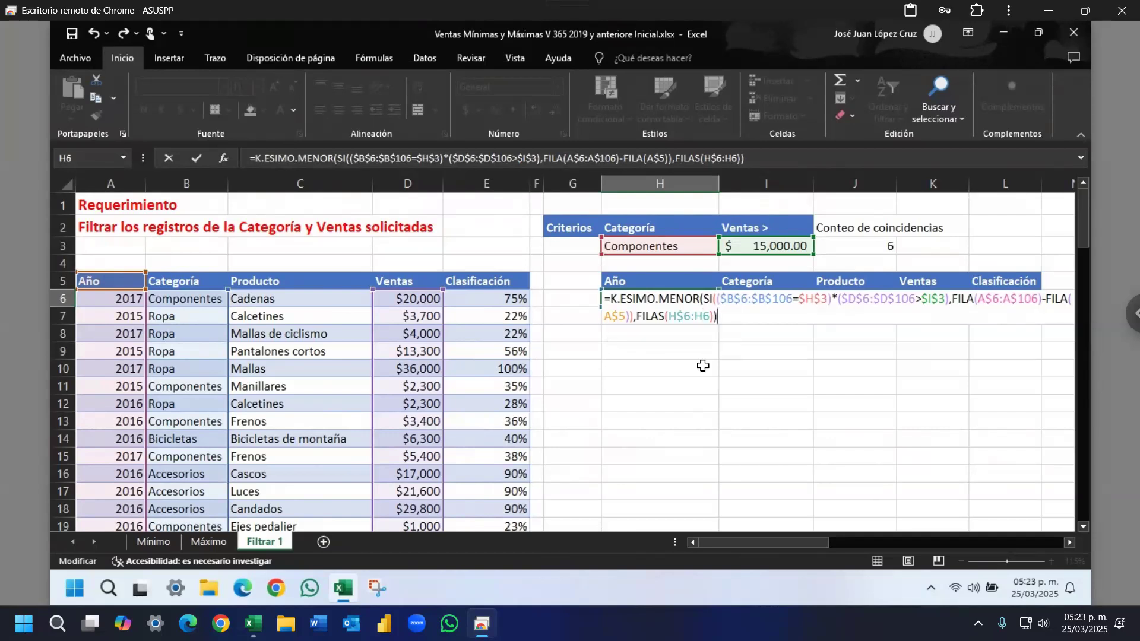
pyautogui.hotkey('ctrl', 'shift', 'Return')
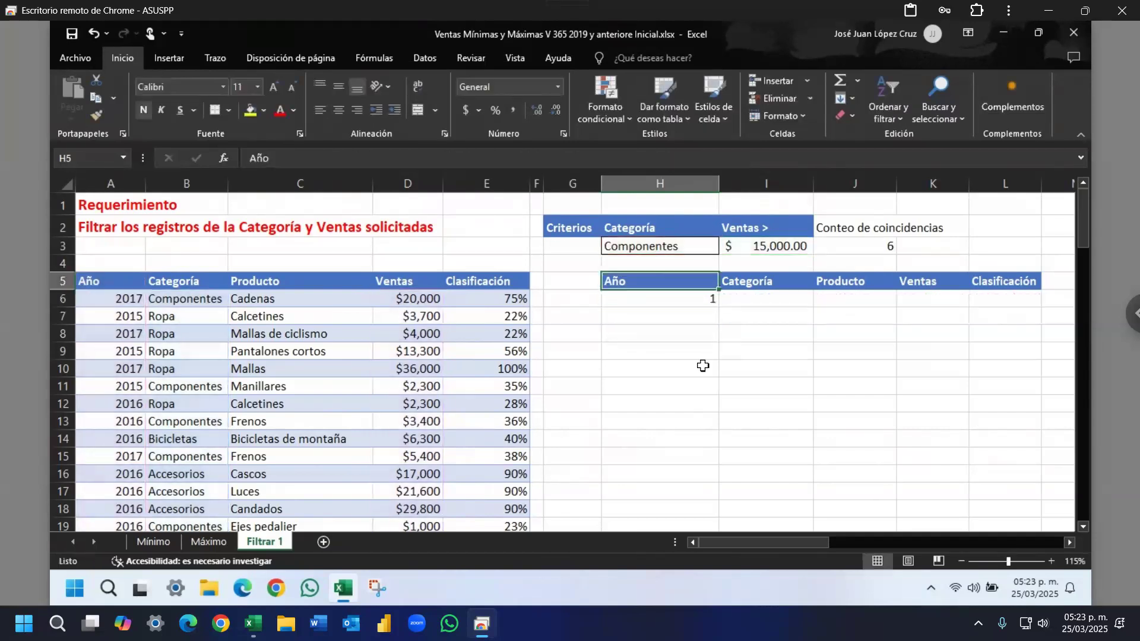
# Step: Check H6's evaluated result and its FILAS range, then re-enter the restored formula as an array formula
pyautogui.doubleClick(676, 299)
pyautogui.click(736, 316)
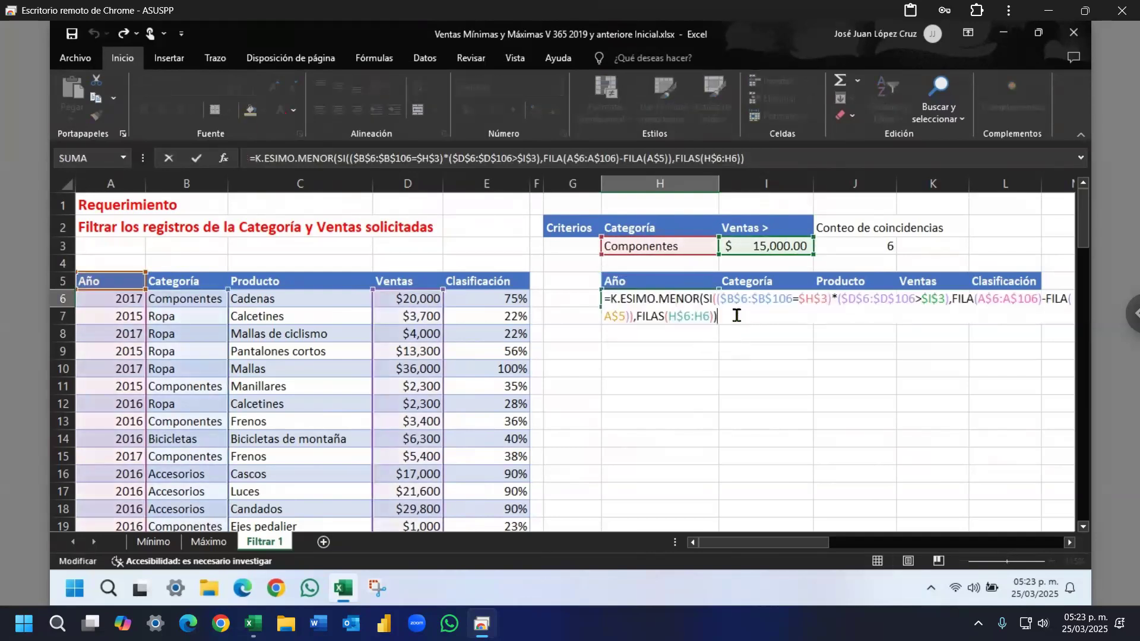
pyautogui.press('F9')
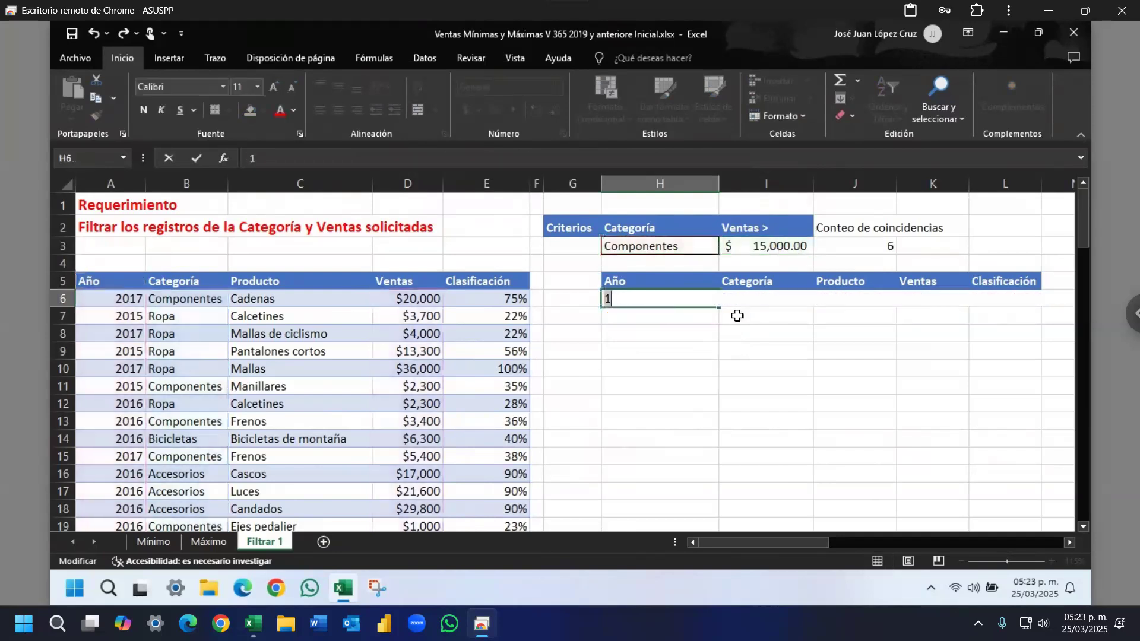
pyautogui.hotkey('ctrl', 'z')
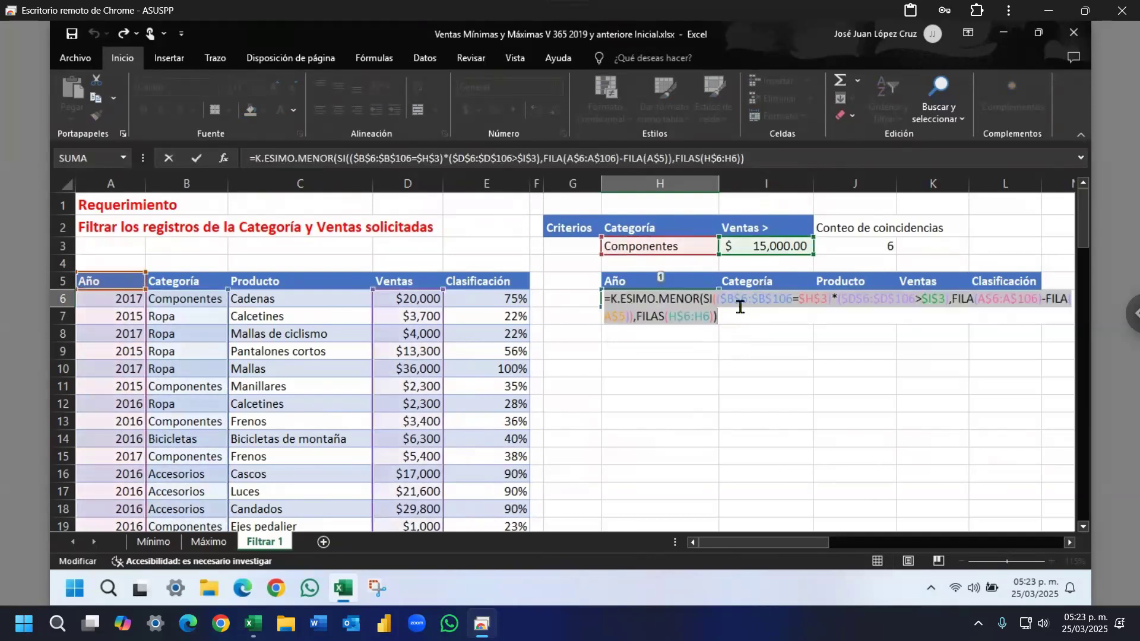
pyautogui.moveTo(668, 317); pyautogui.dragTo(712, 317)
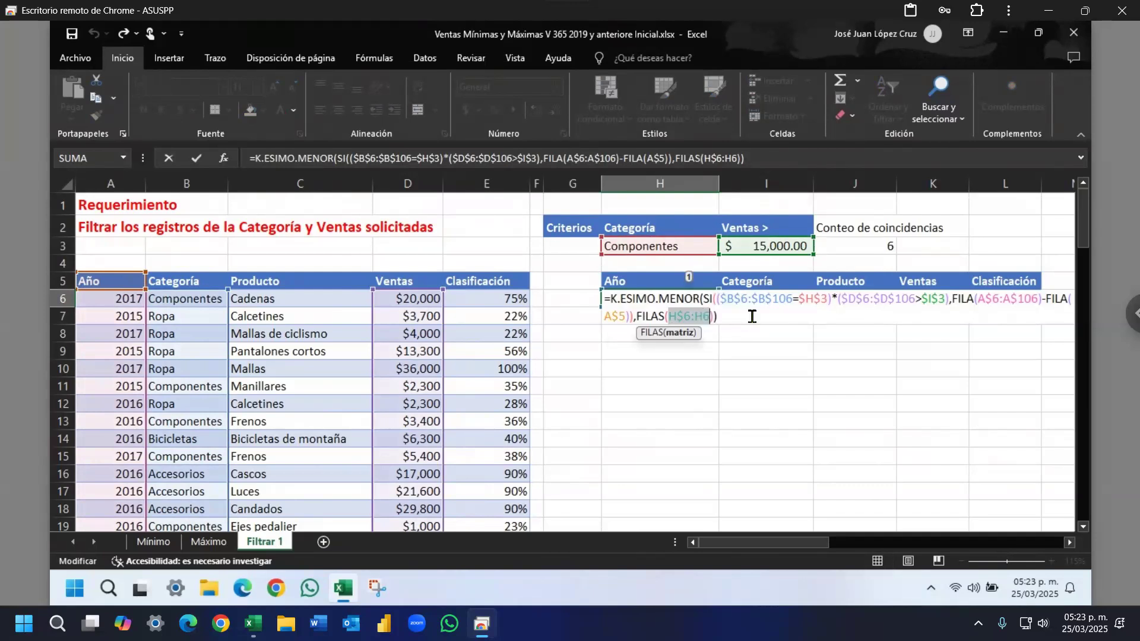
pyautogui.hotkey('ctrl', 'shift', 'Return')
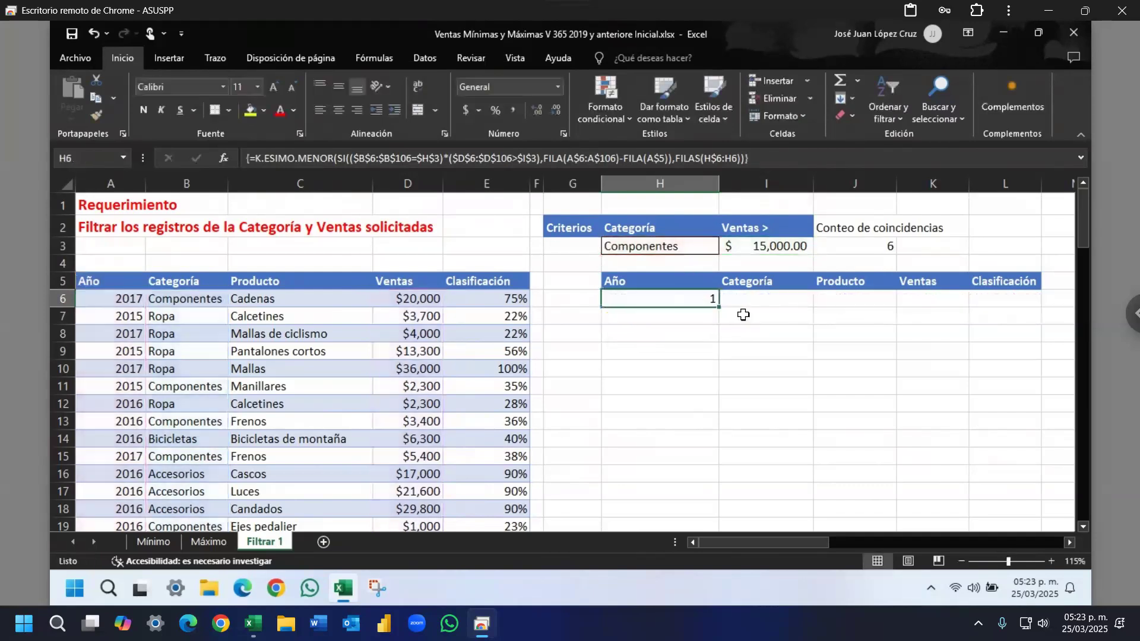
# Step: Copy the H6 array formula down to H7 and inspect the matriz and k arguments of its K.ESIMO.MENOR function
pyautogui.moveTo(720, 314); pyautogui.dragTo(720, 326)
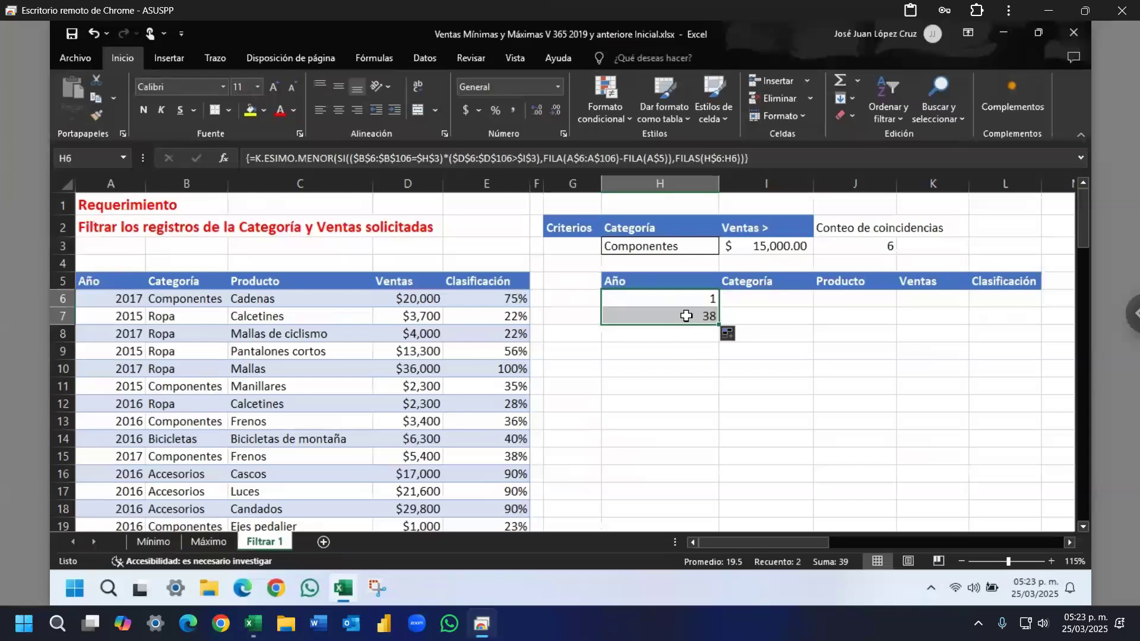
pyautogui.doubleClick(658, 316)
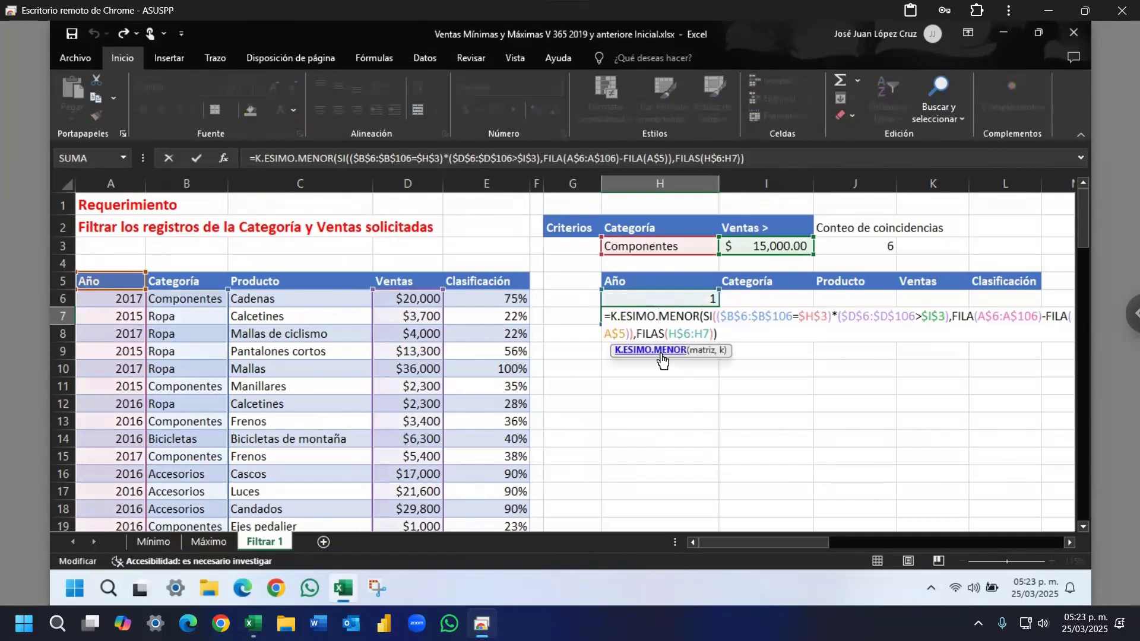
pyautogui.click(696, 352)
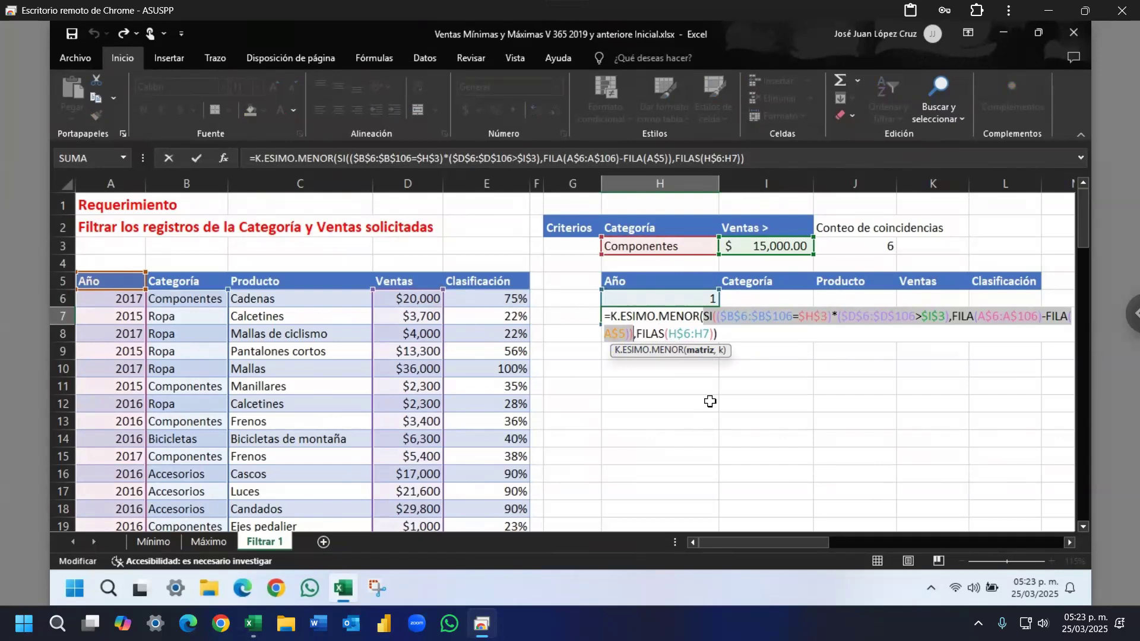
pyautogui.click(721, 351)
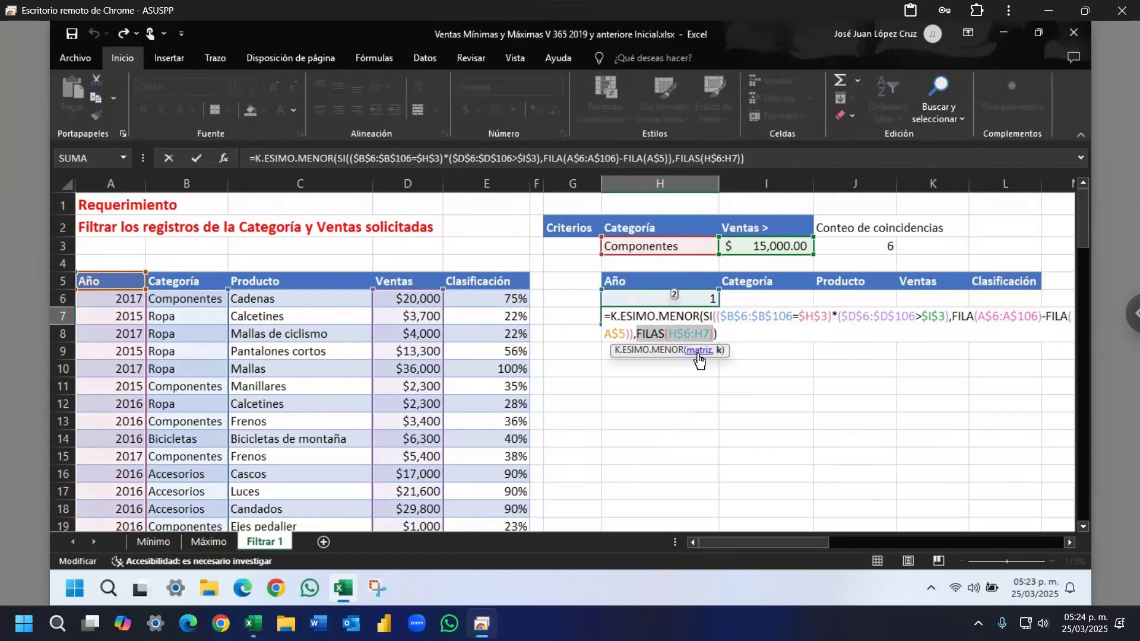
pyautogui.click(699, 351)
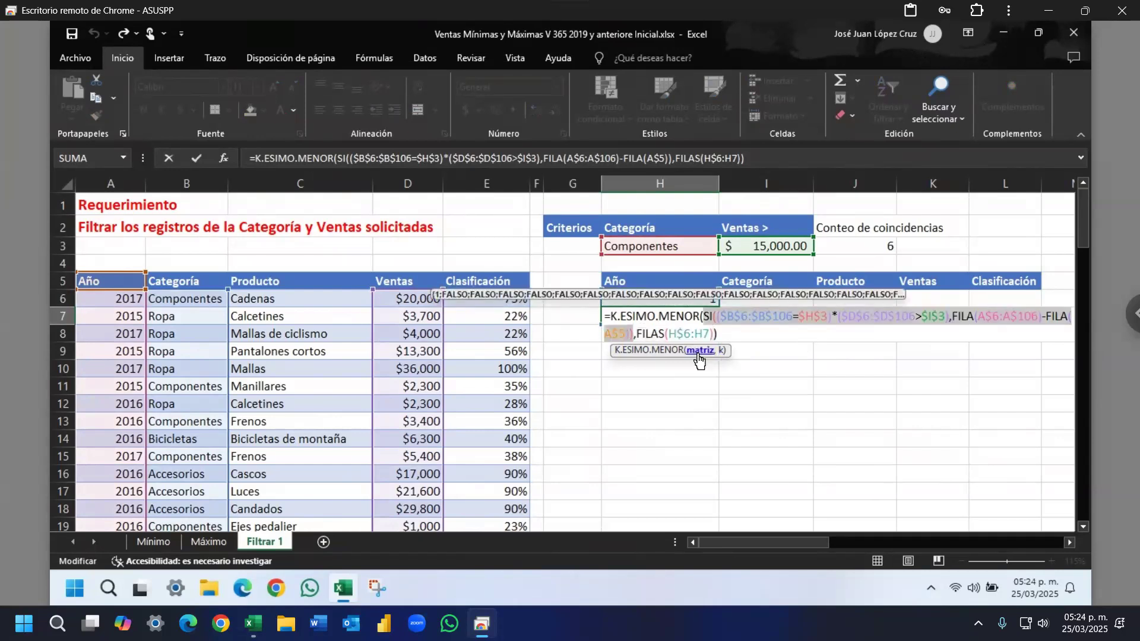
# Step: Re-enter the formulas in H7 and H6 as array formulas and clear the copy in H7
pyautogui.hotkey('ctrl', 'shift', 'Return')
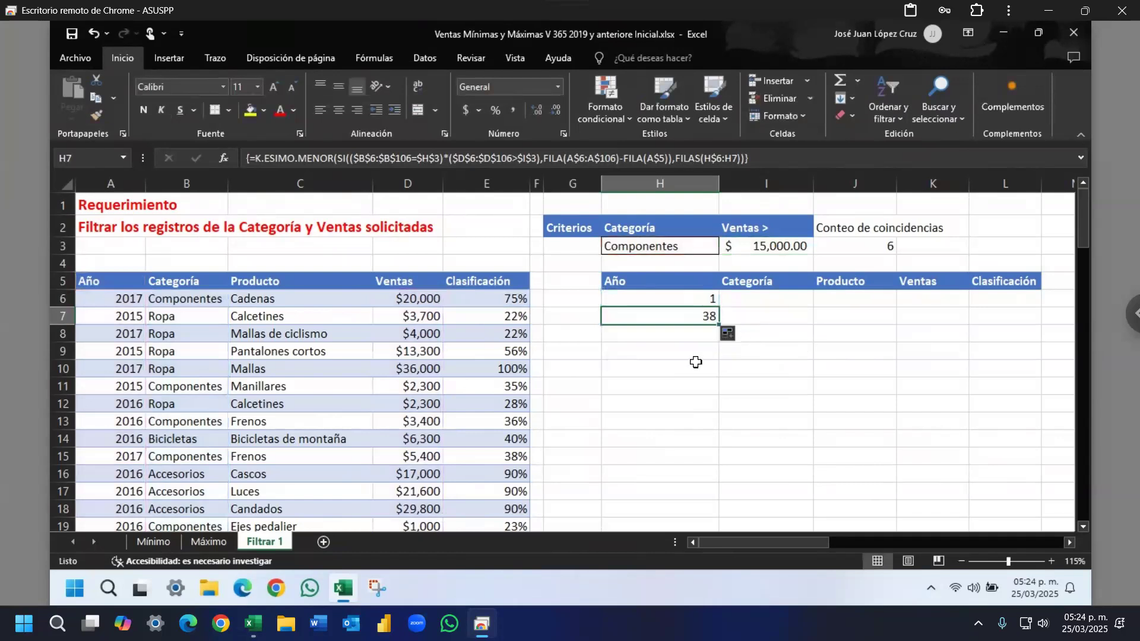
pyautogui.doubleClick(700, 298)
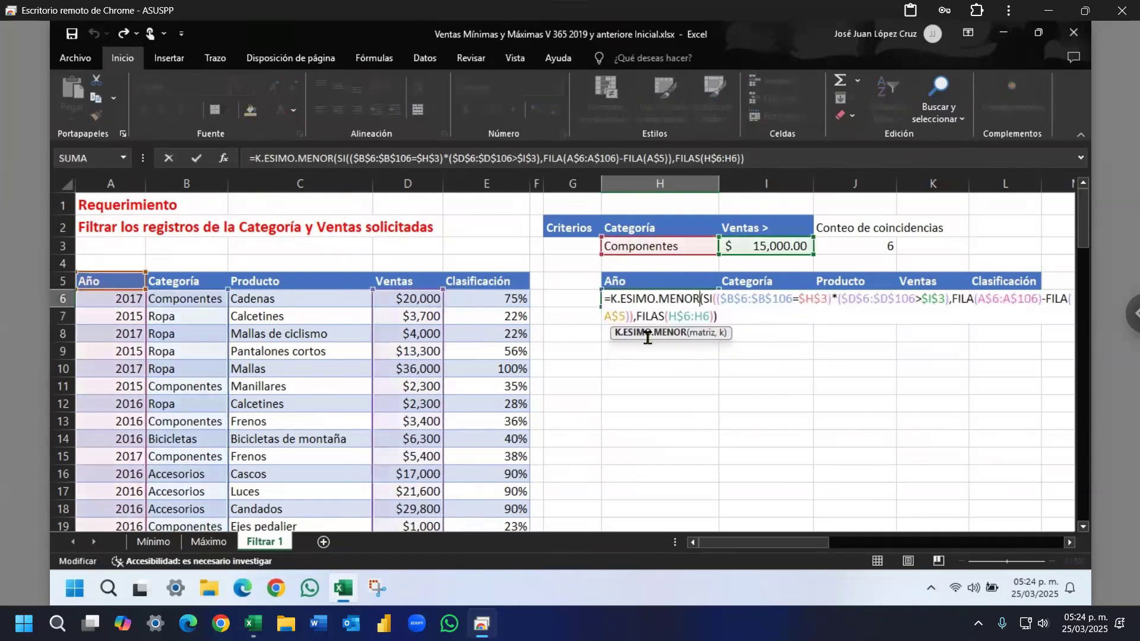
pyautogui.hotkey('ctrl', 'shift', 'Return')
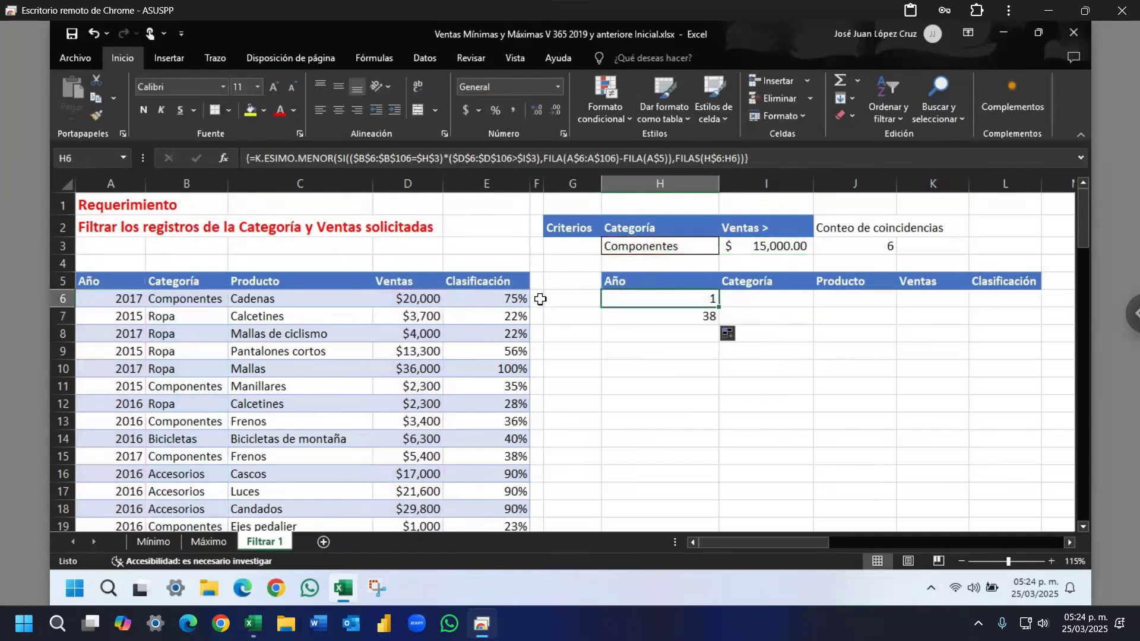
pyautogui.click(705, 316)
pyautogui.press('Delete')
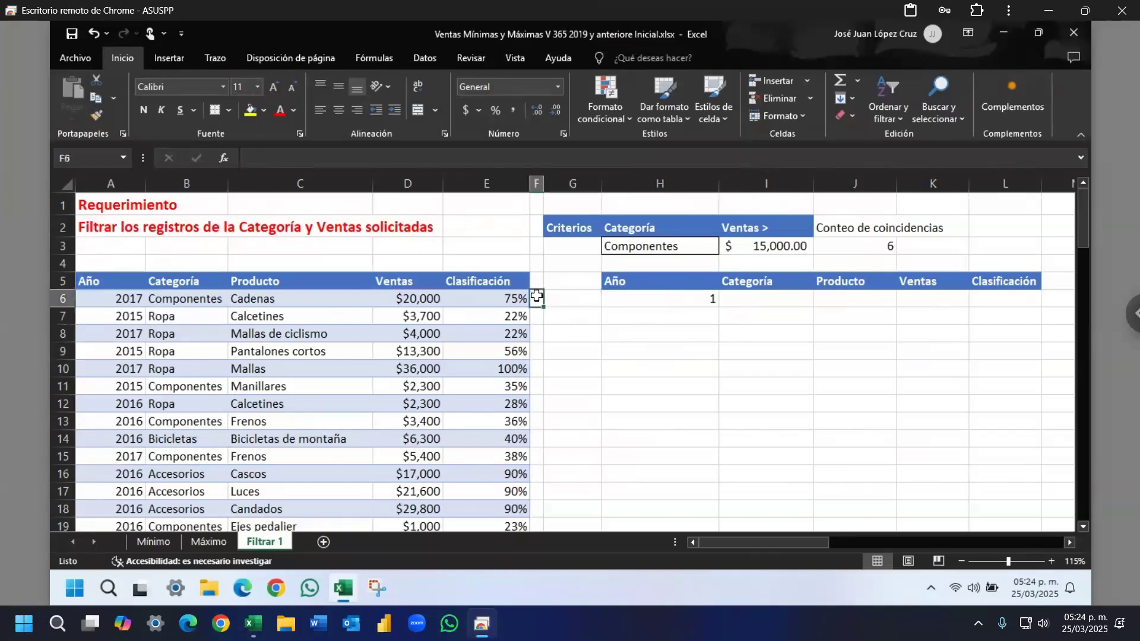
# Step: Check how far the Clasificación column's data extends below E6 and return to the top of the table
pyautogui.click(496, 299)
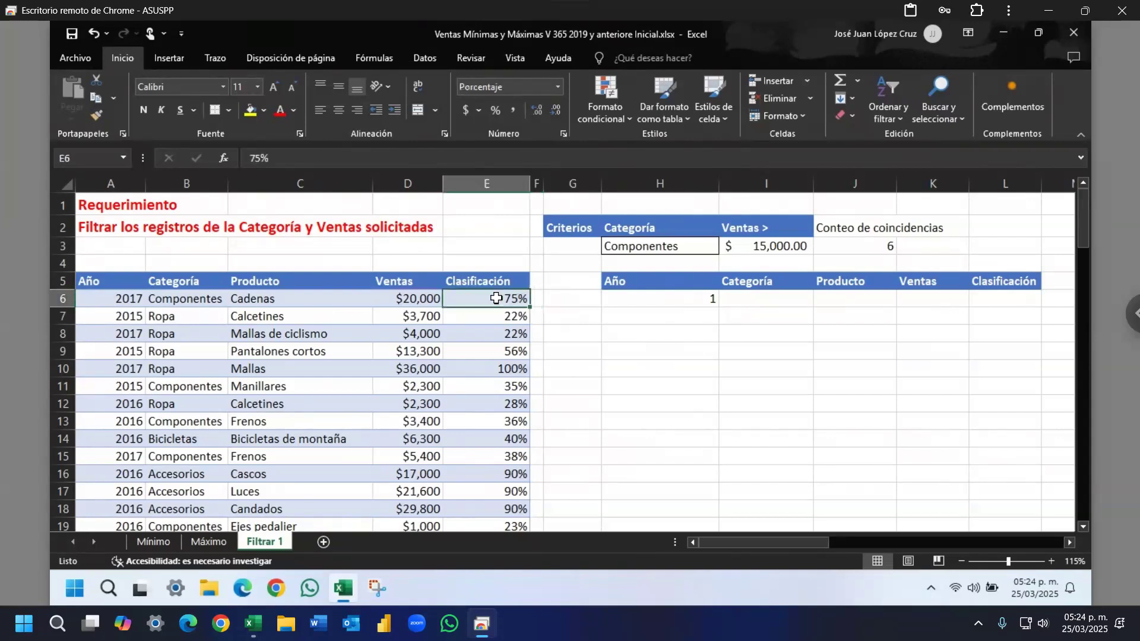
pyautogui.hotkey('ctrl', 'shift', 'Down')
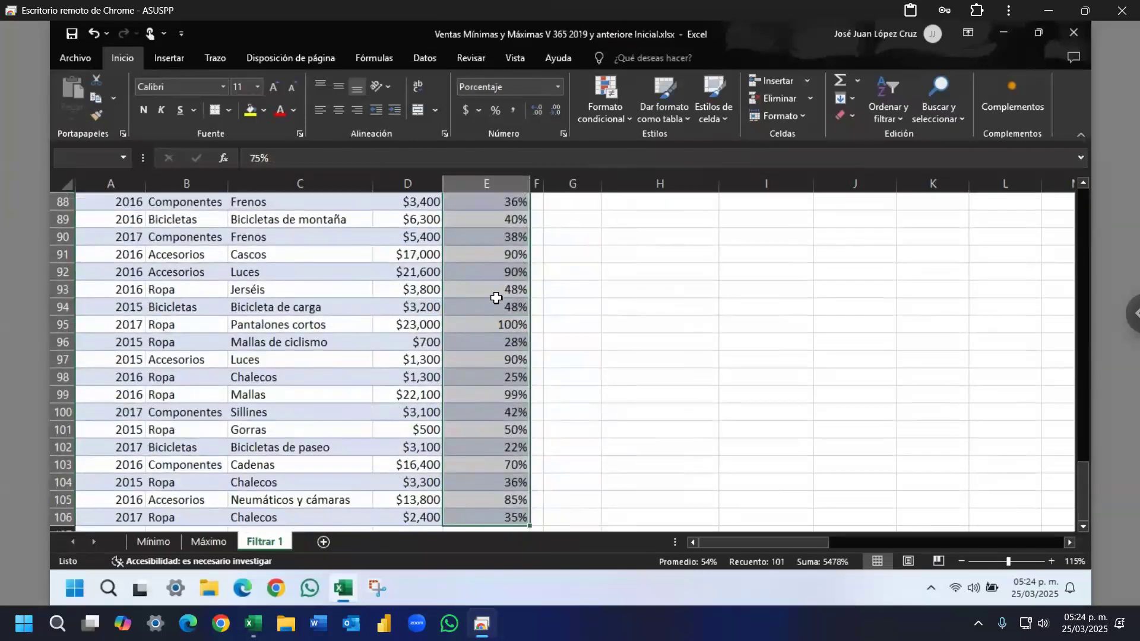
pyautogui.hotkey('ctrl', 'Up')
pyautogui.press('Up')
pyautogui.press('Up')
pyautogui.press('Up')
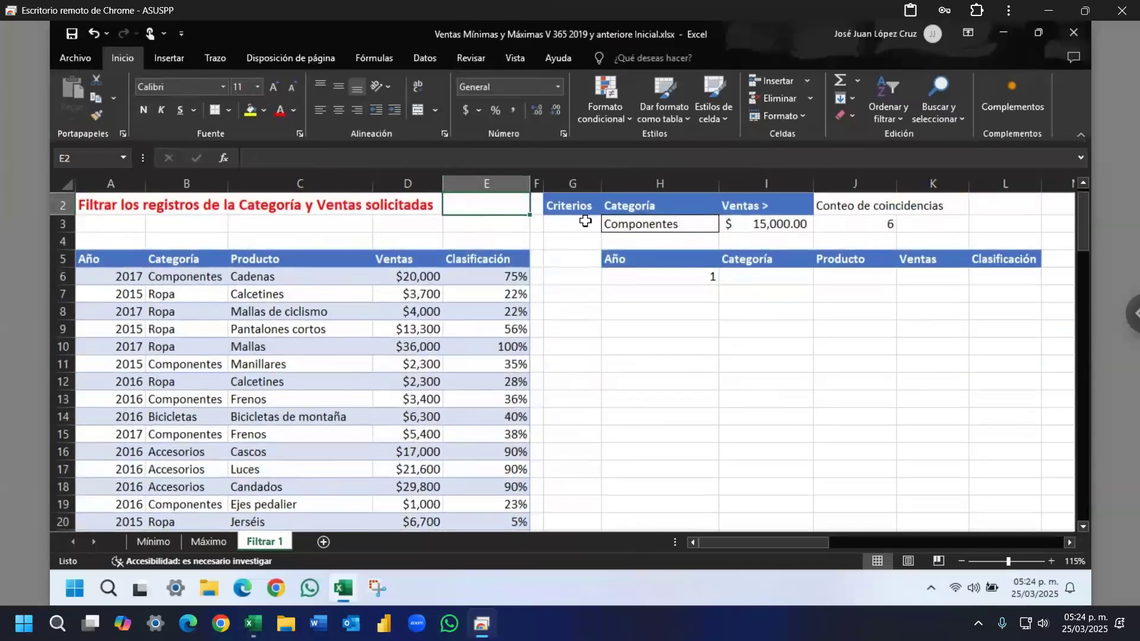
# Step: Fill the H6 array formula down to the table's last row, using F6:H6 as the selection adjoining the data
pyautogui.click(536, 278)
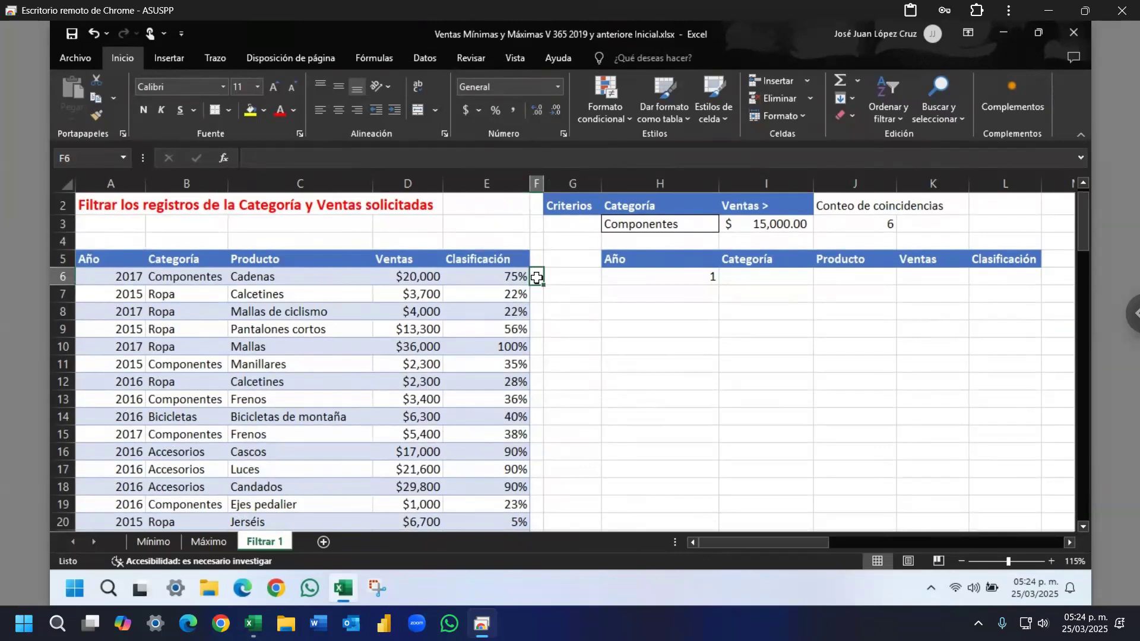
pyautogui.moveTo(536, 278); pyautogui.dragTo(633, 276)
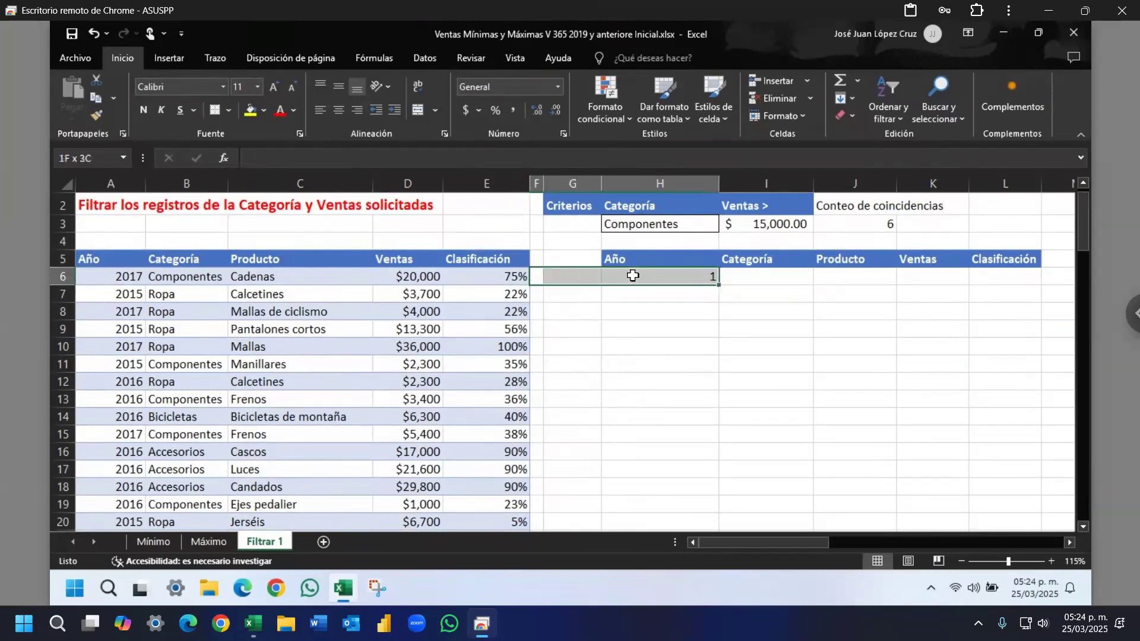
pyautogui.doubleClick(720, 286)
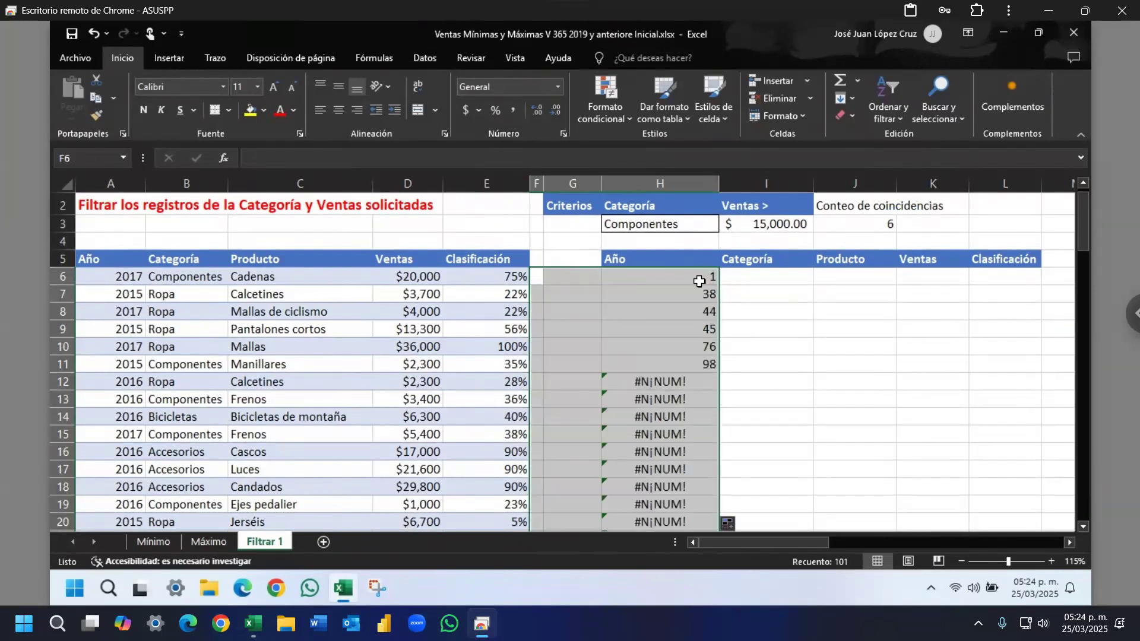
pyautogui.hotkey('ctrl', 'z')
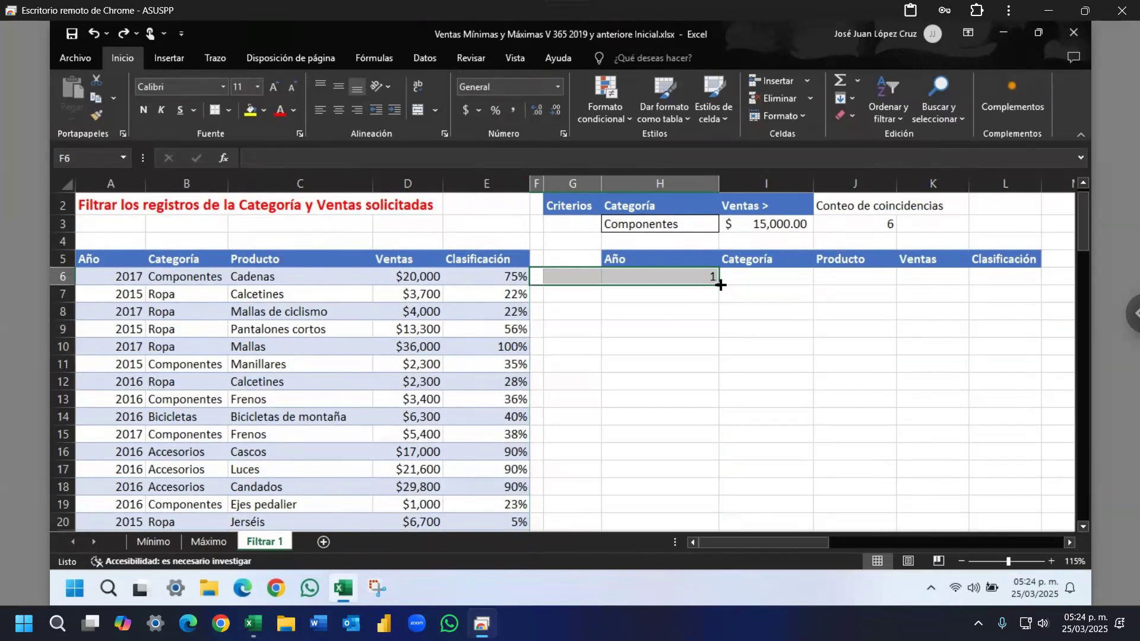
pyautogui.doubleClick(720, 285)
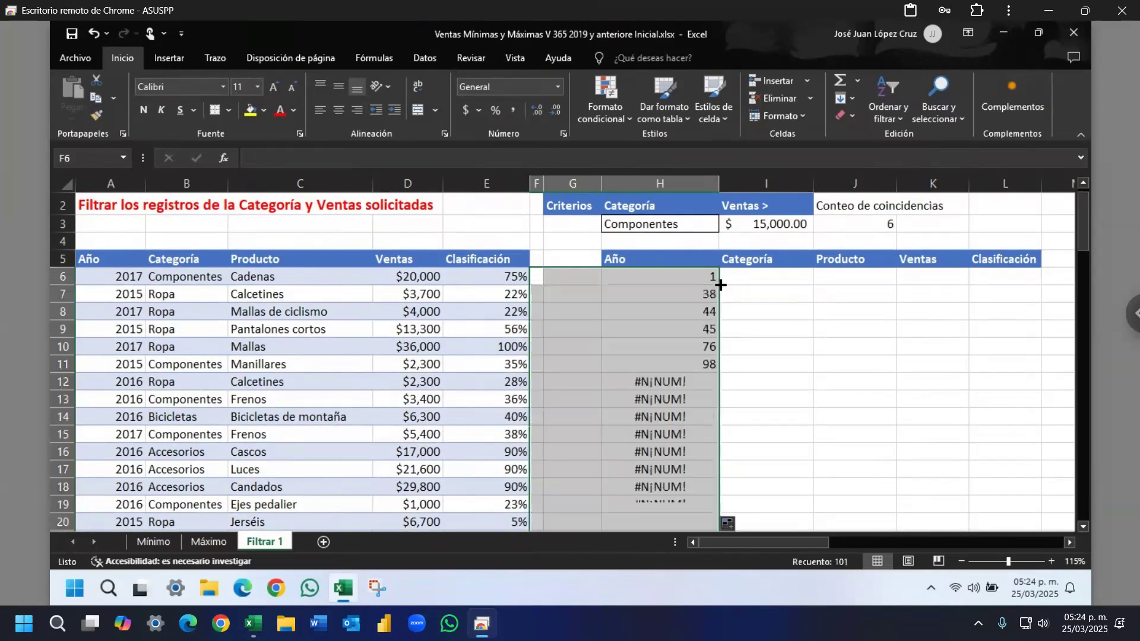
# Step: Examine the row numbers in H6:H11 and the formula in H12 against the match count in J3
pyautogui.click(678, 293)
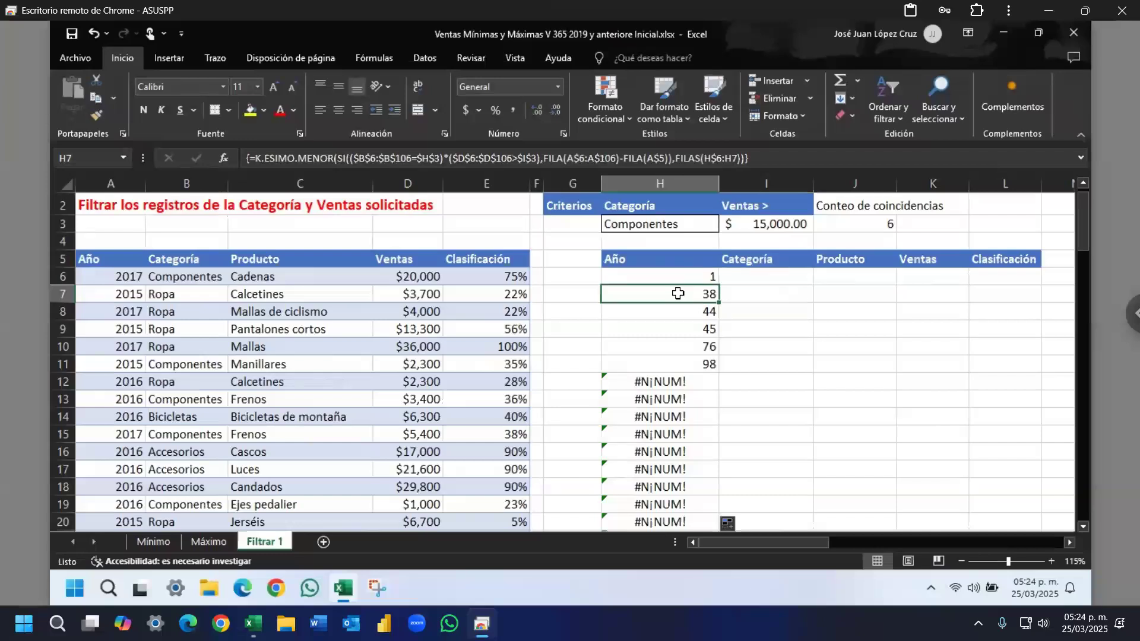
pyautogui.click(684, 383)
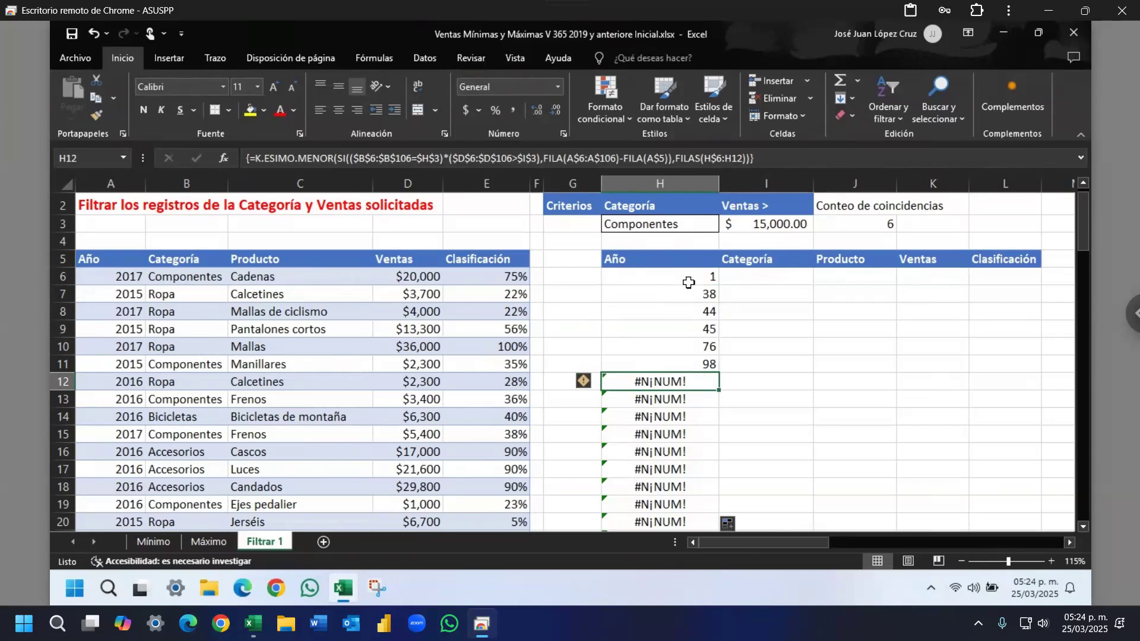
pyautogui.click(647, 276)
pyautogui.moveTo(651, 277); pyautogui.dragTo(654, 366)
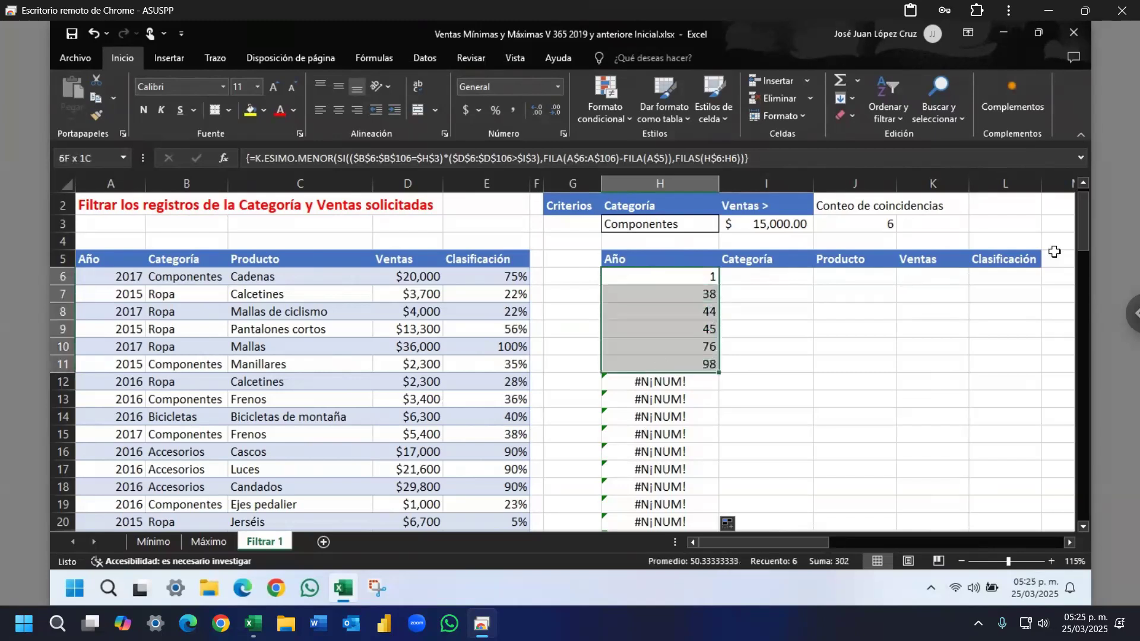
pyautogui.click(886, 223)
pyautogui.moveTo(670, 276); pyautogui.dragTo(671, 367)
pyautogui.click(655, 274)
pyautogui.click(657, 297)
pyautogui.click(660, 311)
pyautogui.click(663, 332)
pyautogui.click(669, 349)
pyautogui.click(671, 364)
pyautogui.click(670, 279)
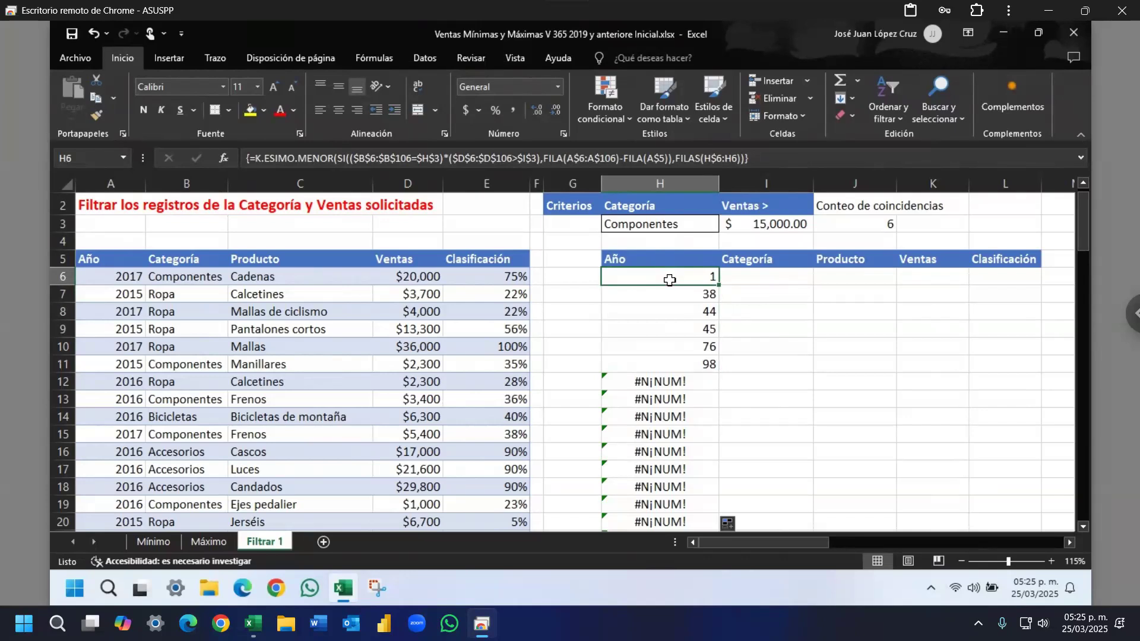
# Step: Wrap H6's K.ESIMO.MENOR formula in INDICE, with A6:A106 as the matriz argument
pyautogui.doubleClick(642, 277)
pyautogui.click(611, 279)
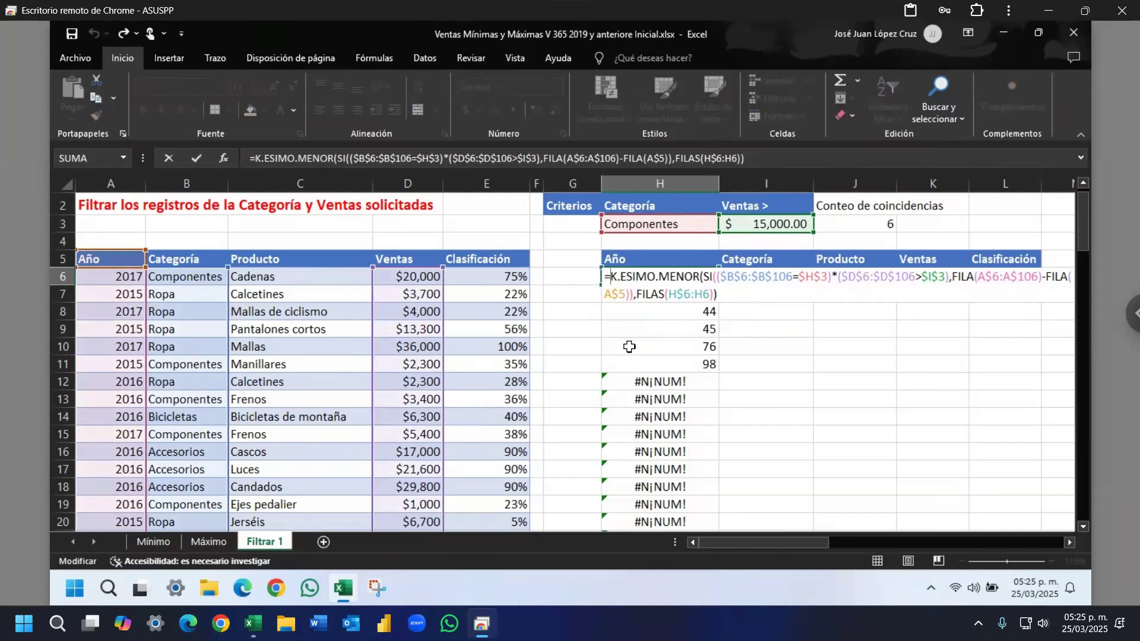
pyautogui.write('INDICE(')
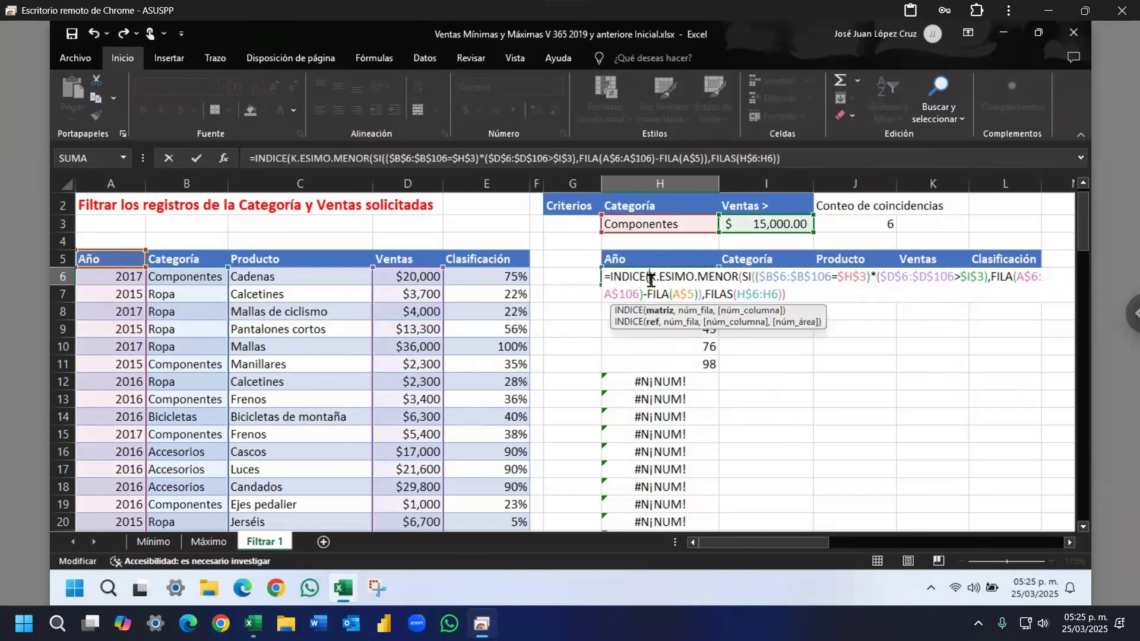
pyautogui.click(99, 276)
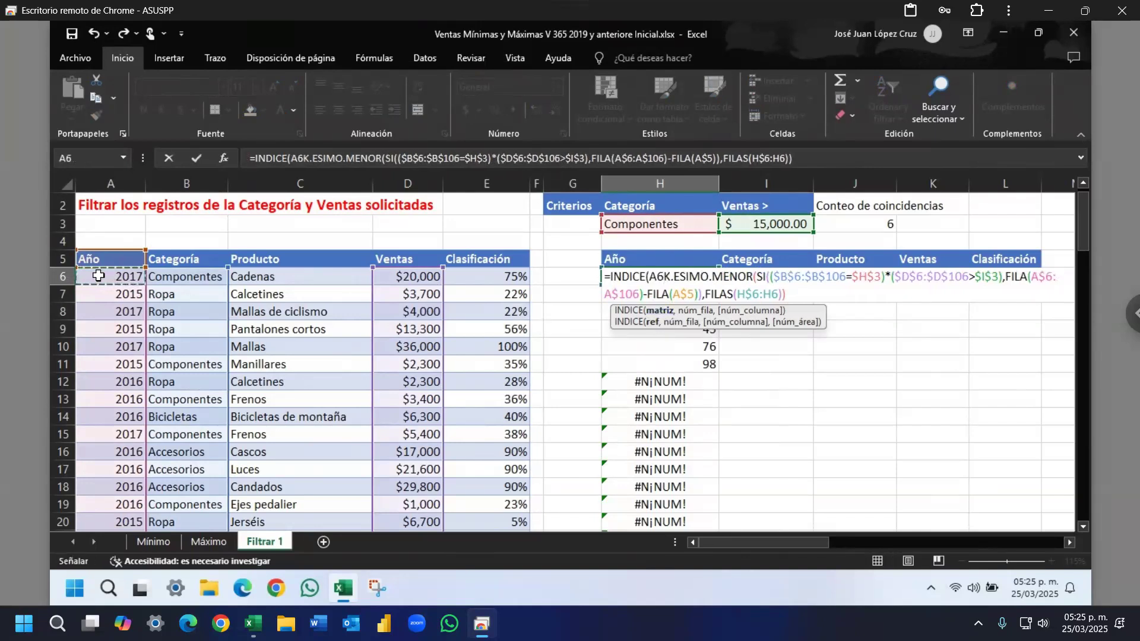
pyautogui.hotkey('ctrl', 'shift', 'Down')
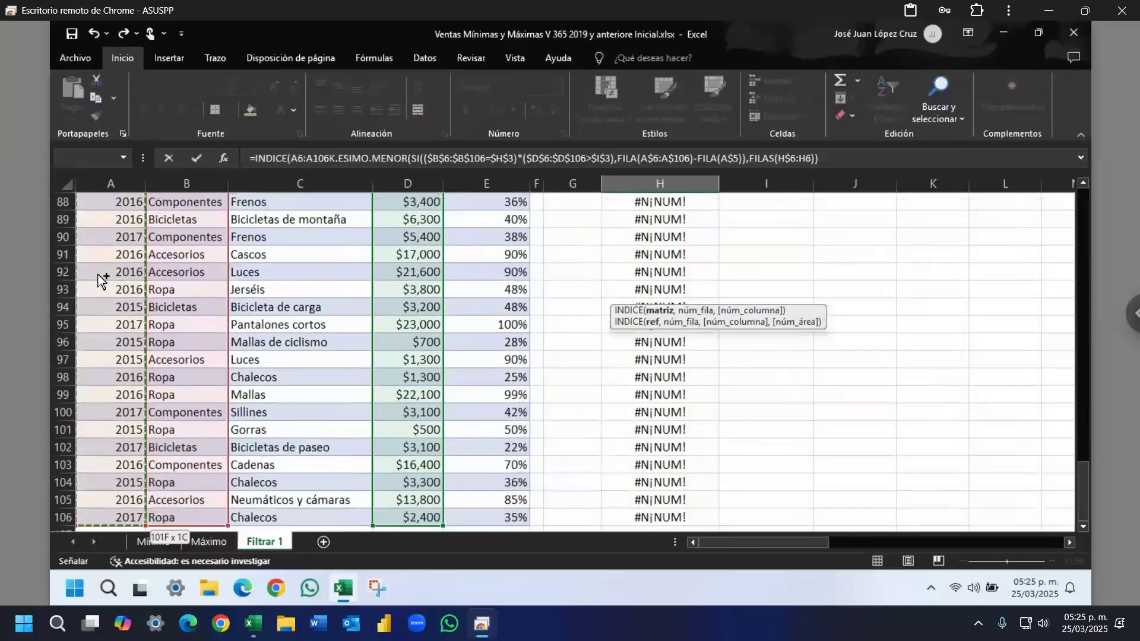
pyautogui.scroll(20, 98, 276)
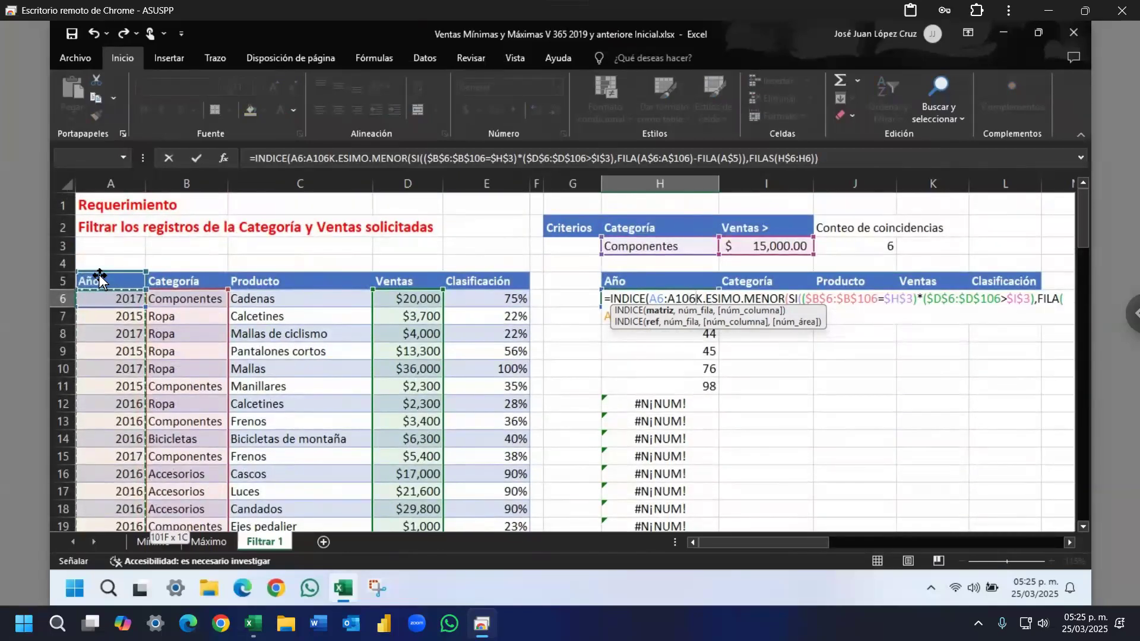
pyautogui.write(',')
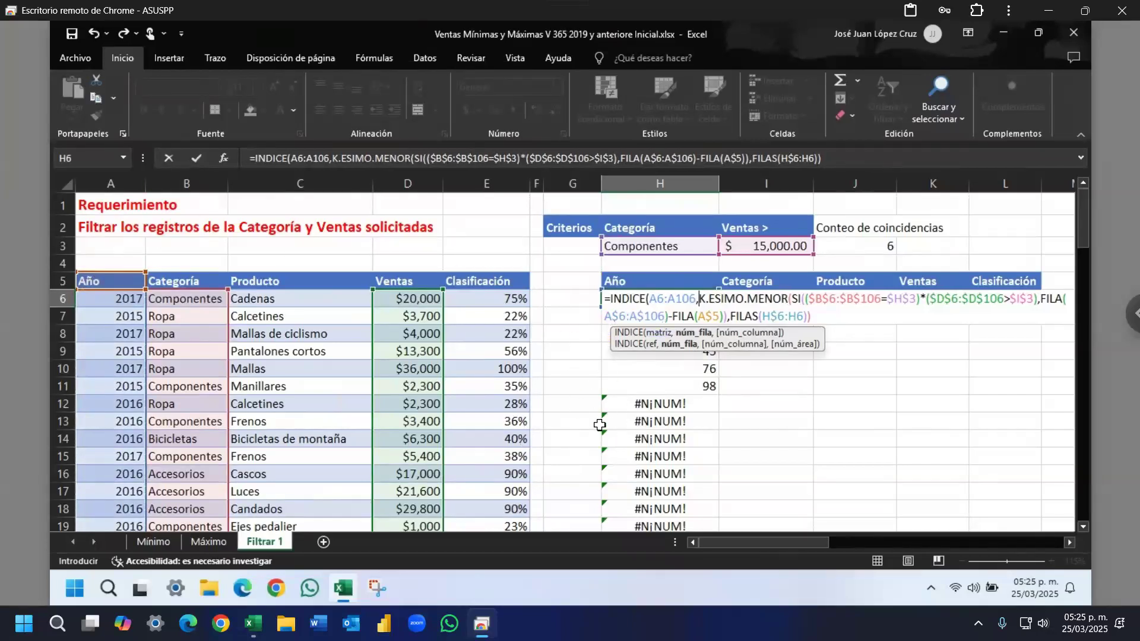
# Step: Lock the rows of the INDICE range in H6 so it reads A$6:A$106
pyautogui.click(656, 298)
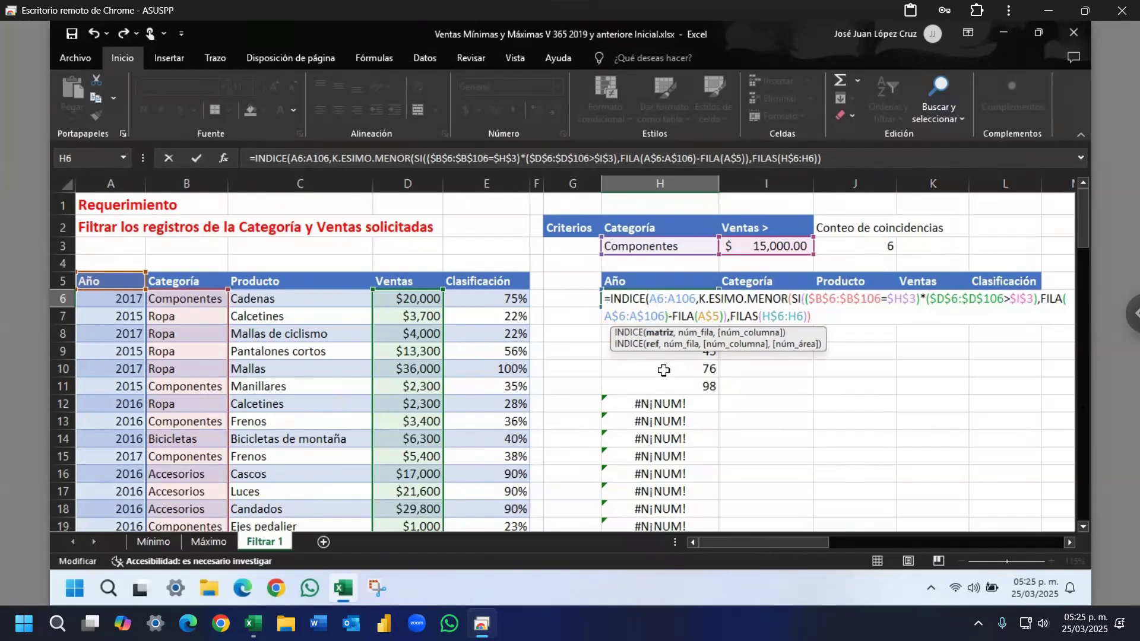
pyautogui.write('$')
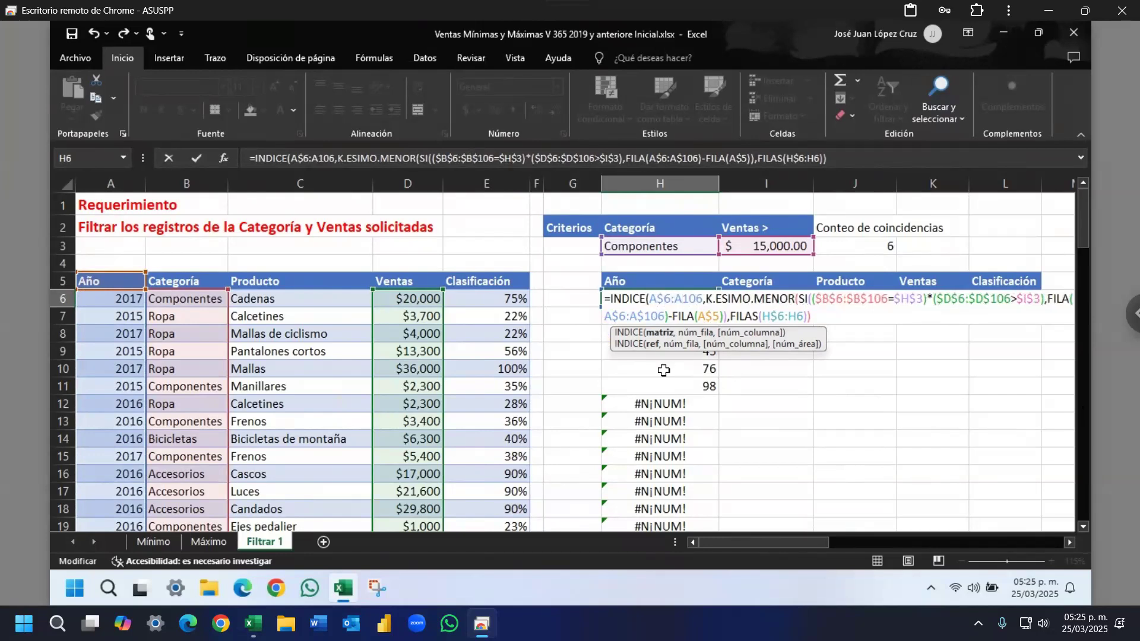
pyautogui.press('Right')
pyautogui.press('Right')
pyautogui.press('Right')
pyautogui.write('$')
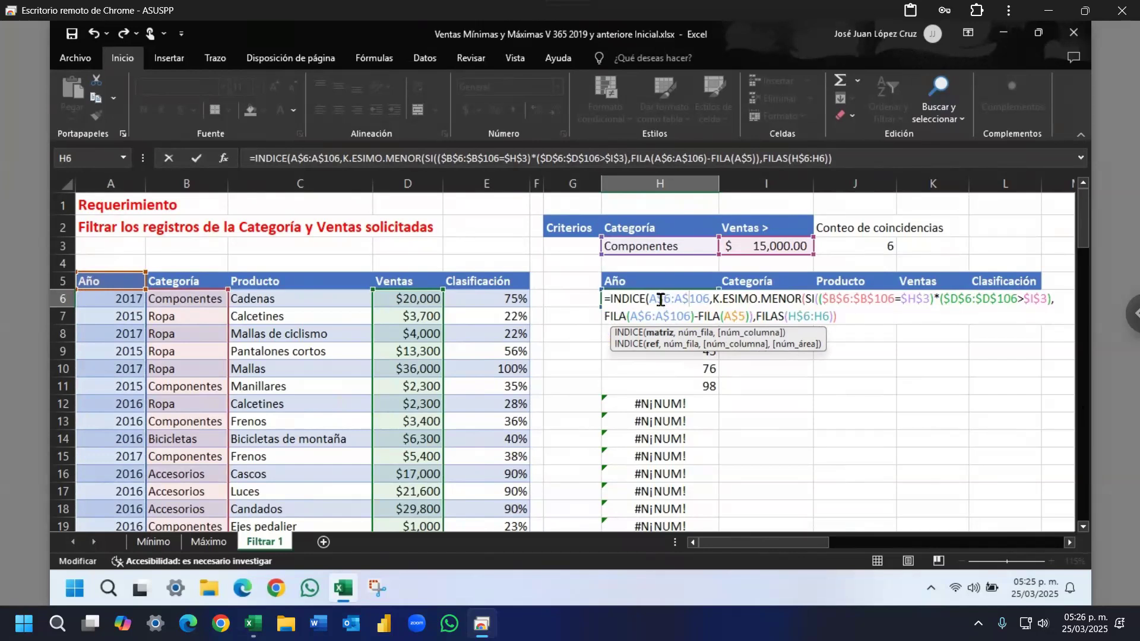
# Step: Check INDICE's matriz argument, close the function and enter H6 as an array formula
pyautogui.click(710, 298)
pyautogui.click(665, 333)
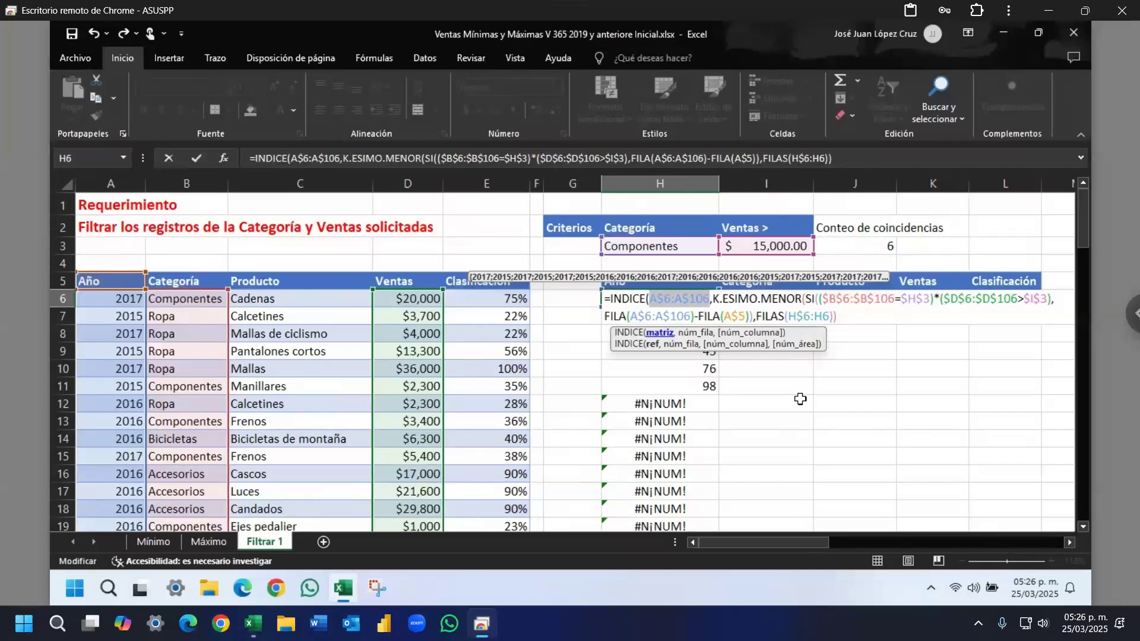
pyautogui.click(860, 321)
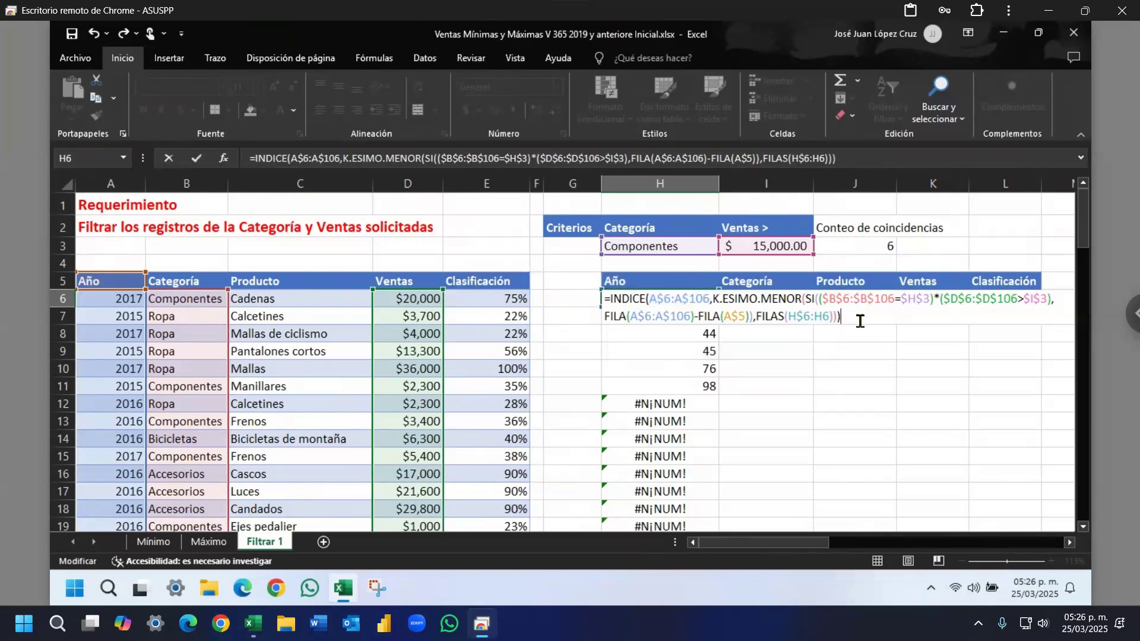
pyautogui.hotkey('ctrl', 'shift', 'Return')
pyautogui.press('Down')
pyautogui.press('Up')
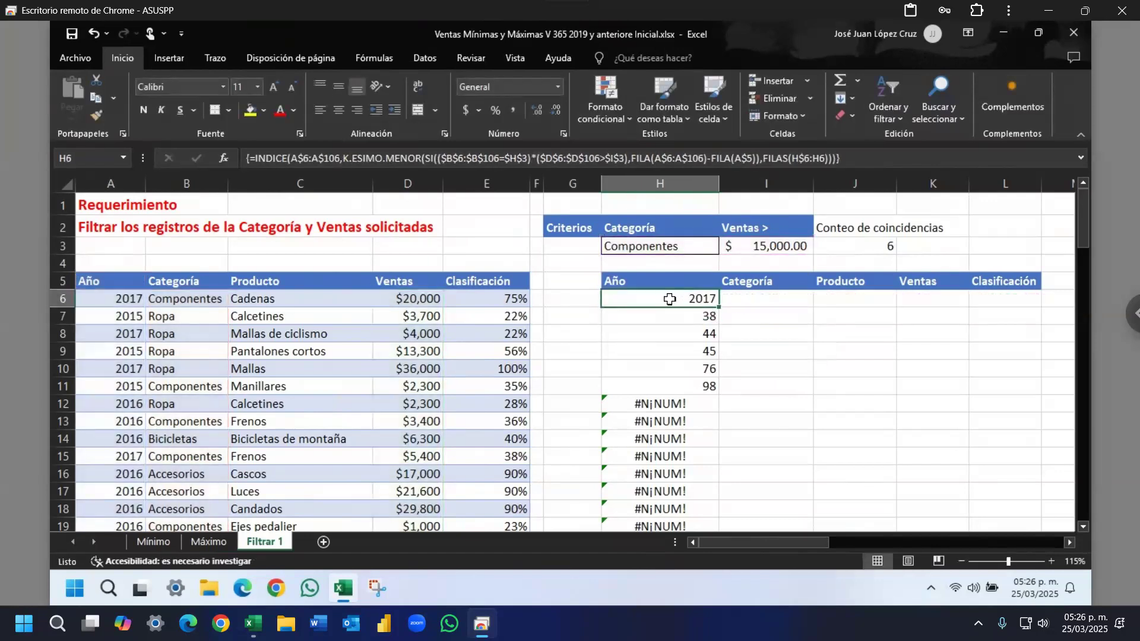
# Step: Fill the INDICE formula down column H, and undo both the fill and the INDICE edit in H6
pyautogui.doubleClick(719, 307)
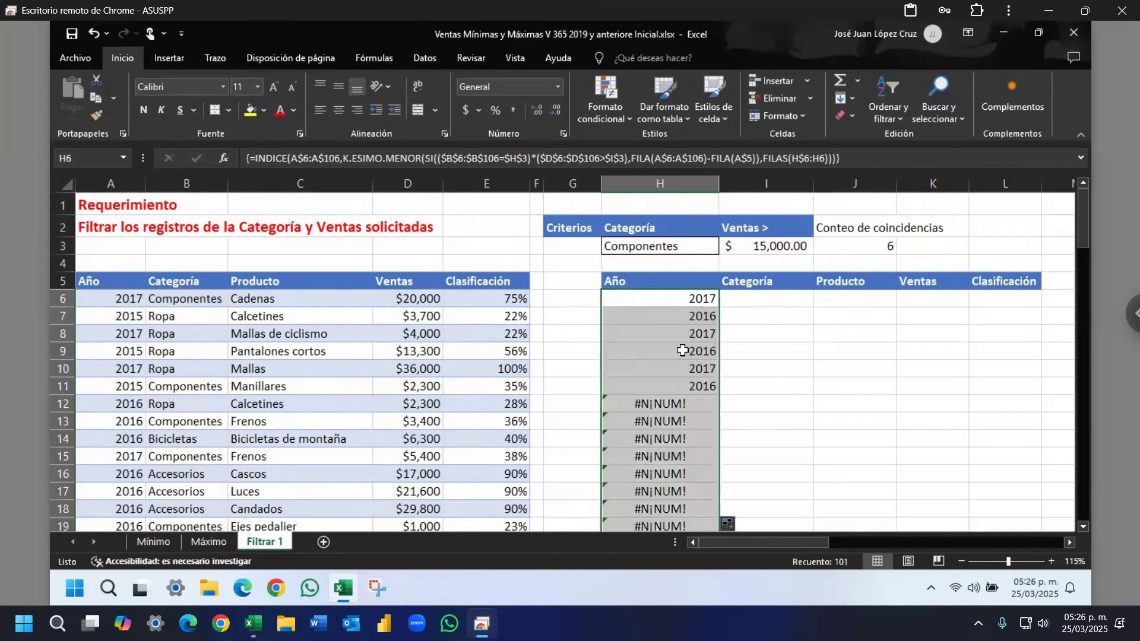
pyautogui.moveTo(660, 300); pyautogui.dragTo(660, 390)
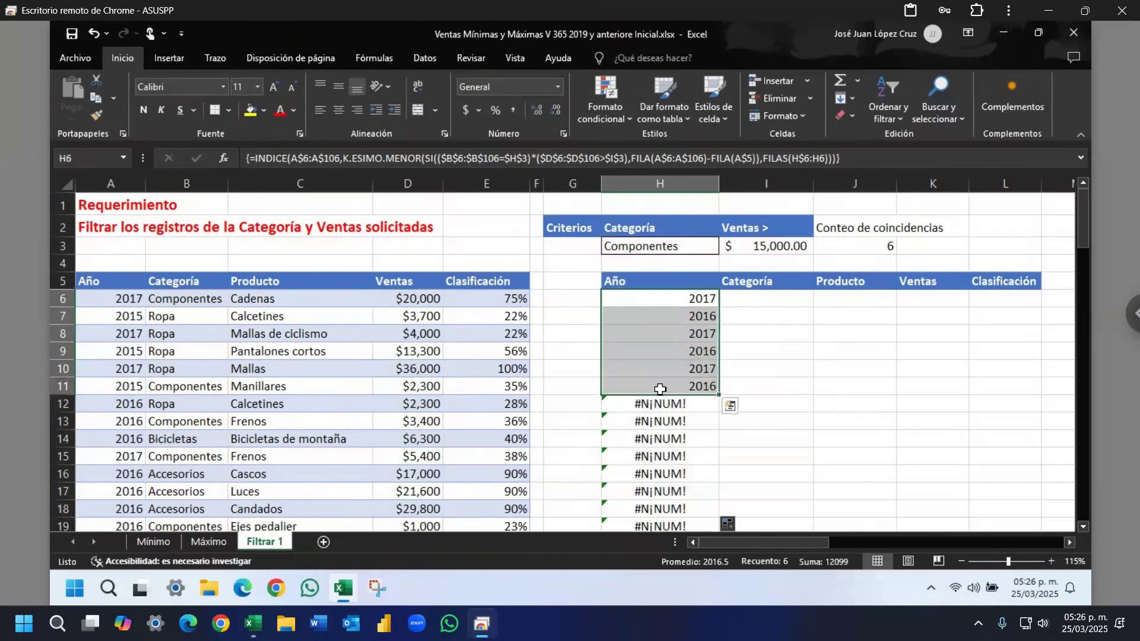
pyautogui.hotkey('ctrl', 'z')
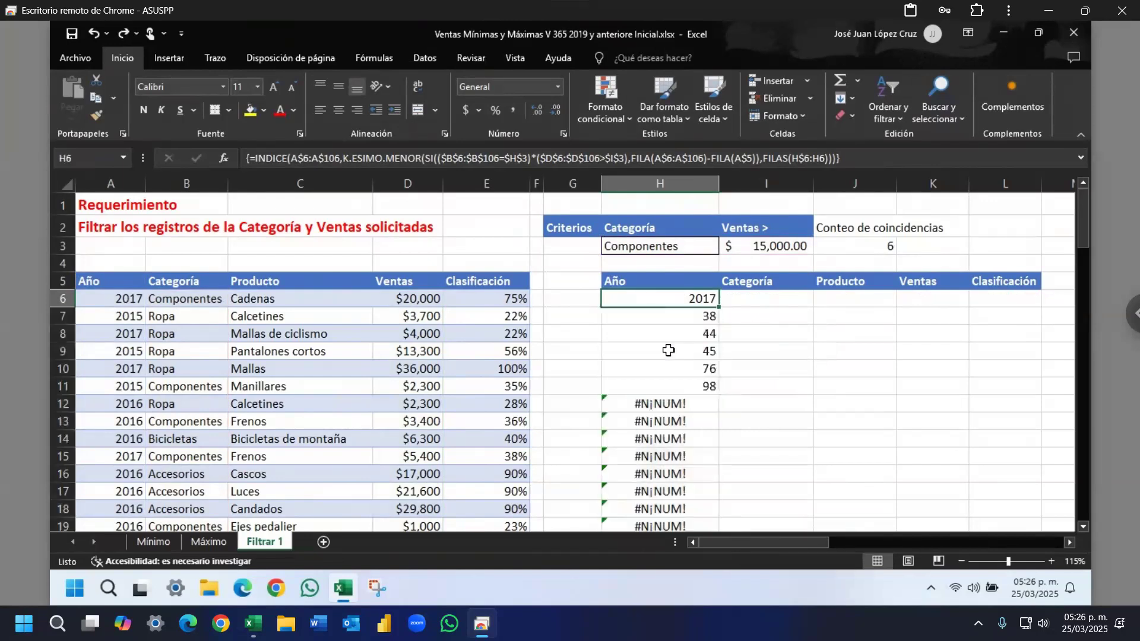
pyautogui.hotkey('ctrl', 'z')
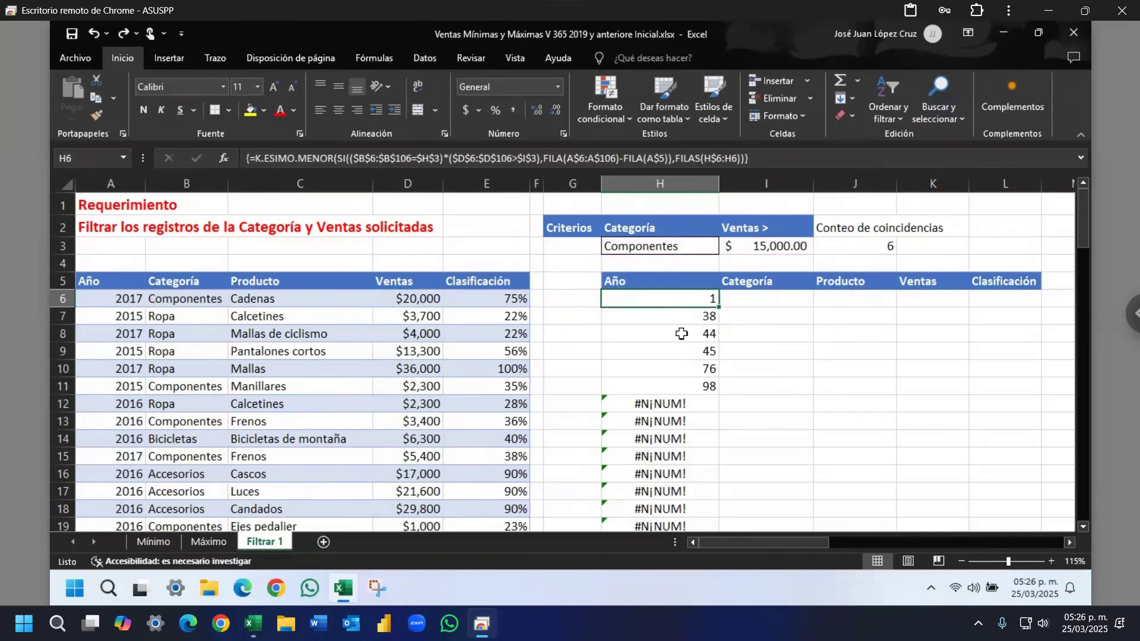
# Step: Copy the row numbers in H6:H11 and paste them as values into column G starting at G6
pyautogui.click(587, 300)
pyautogui.moveTo(647, 298); pyautogui.dragTo(653, 391)
pyautogui.hotkey('ctrl', 'c')
pyautogui.click(567, 299)
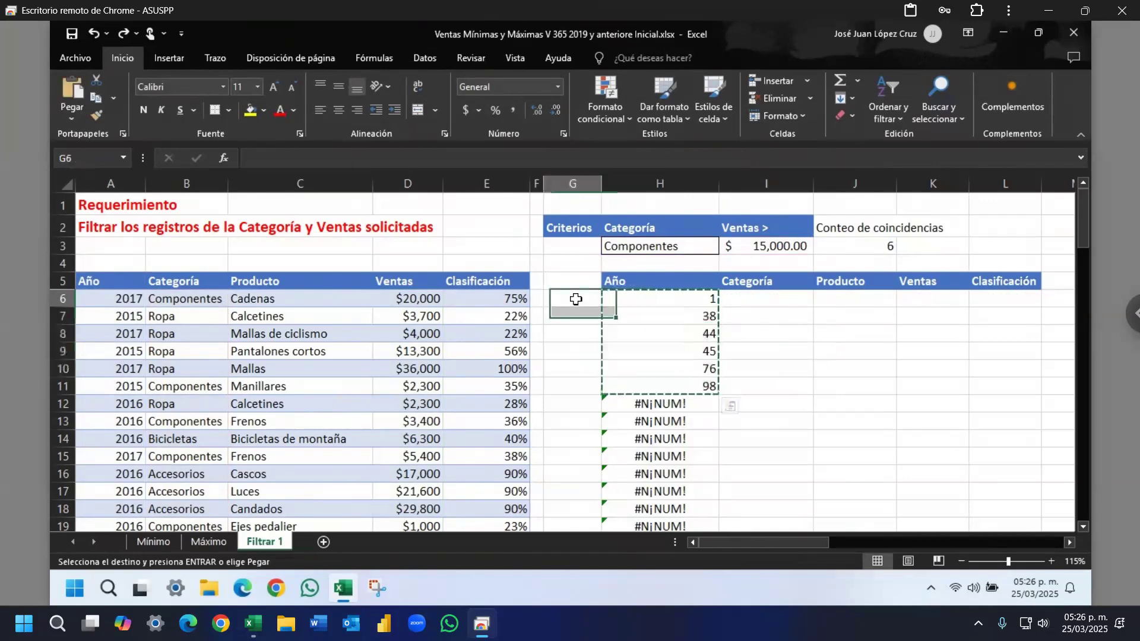
pyautogui.rightClick(576, 302)
pyautogui.click(567, 298)
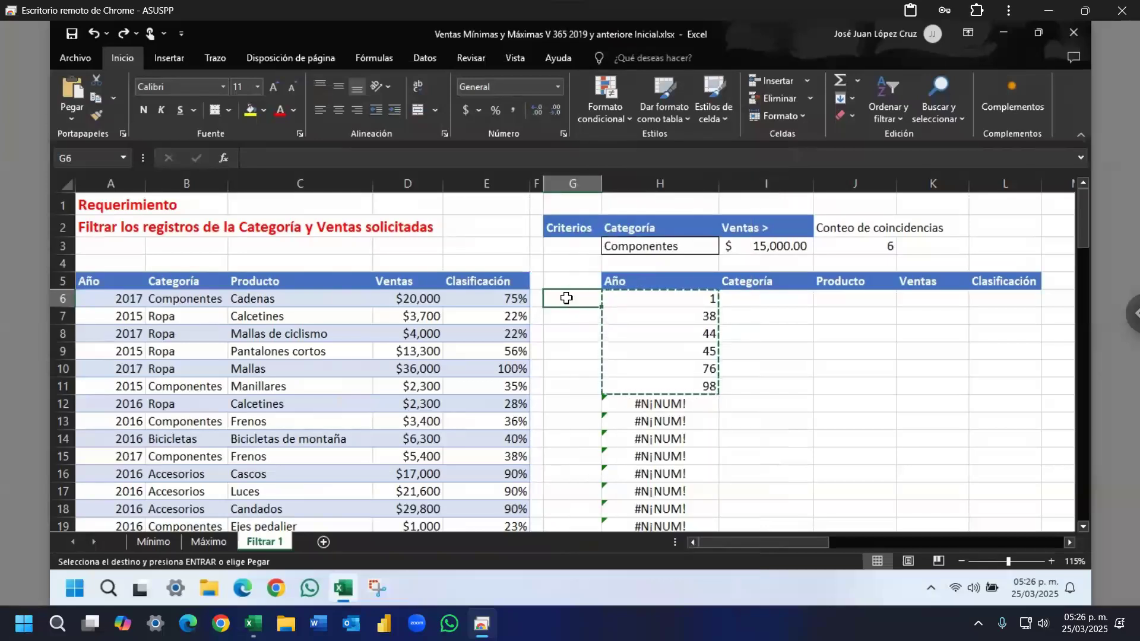
pyautogui.hotkey('ctrl', 'v')
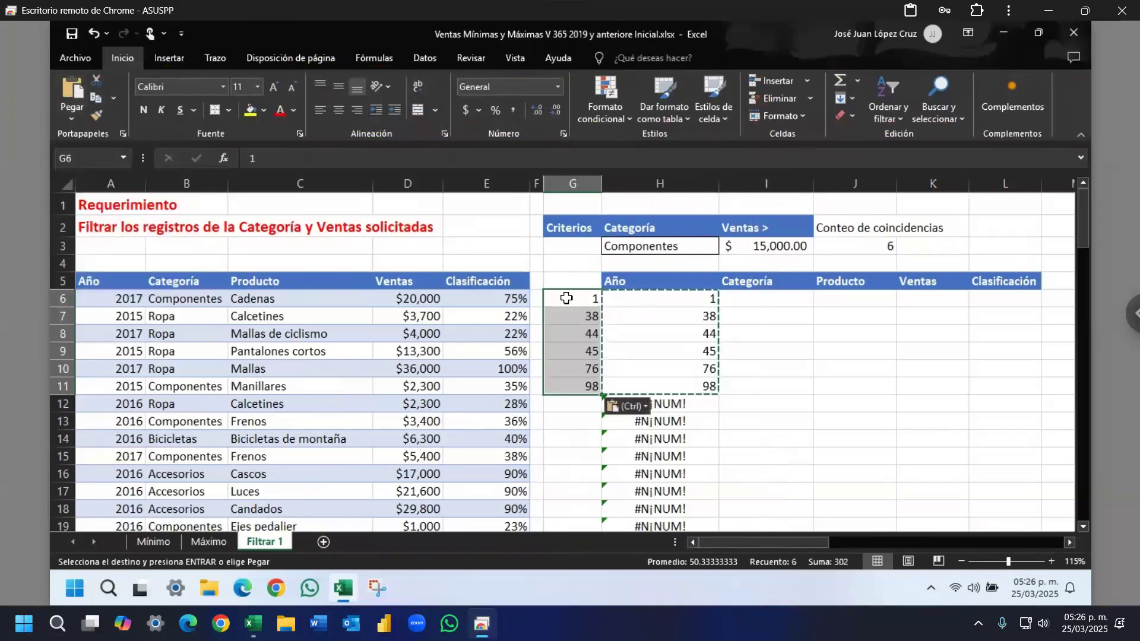
# Step: Wrap the K.ESIMO.MENOR formula in H6 inside INDICE, with the row-locked range A$6:A$106 as its matriz argument
pyautogui.press('Right')
pyautogui.press('Escape')
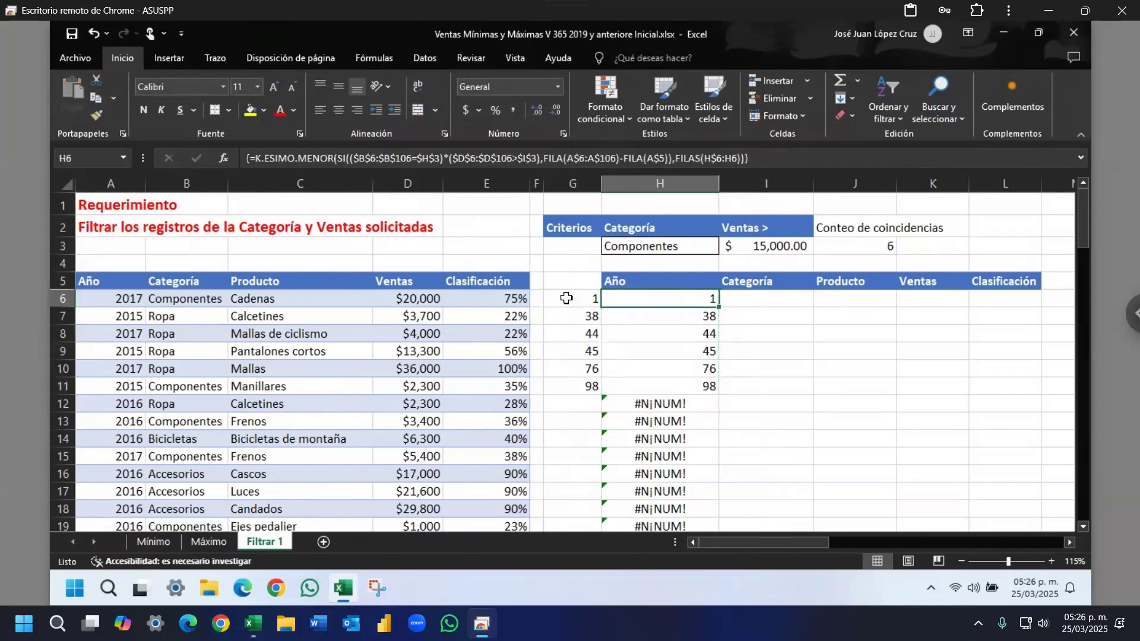
pyautogui.doubleClick(671, 299)
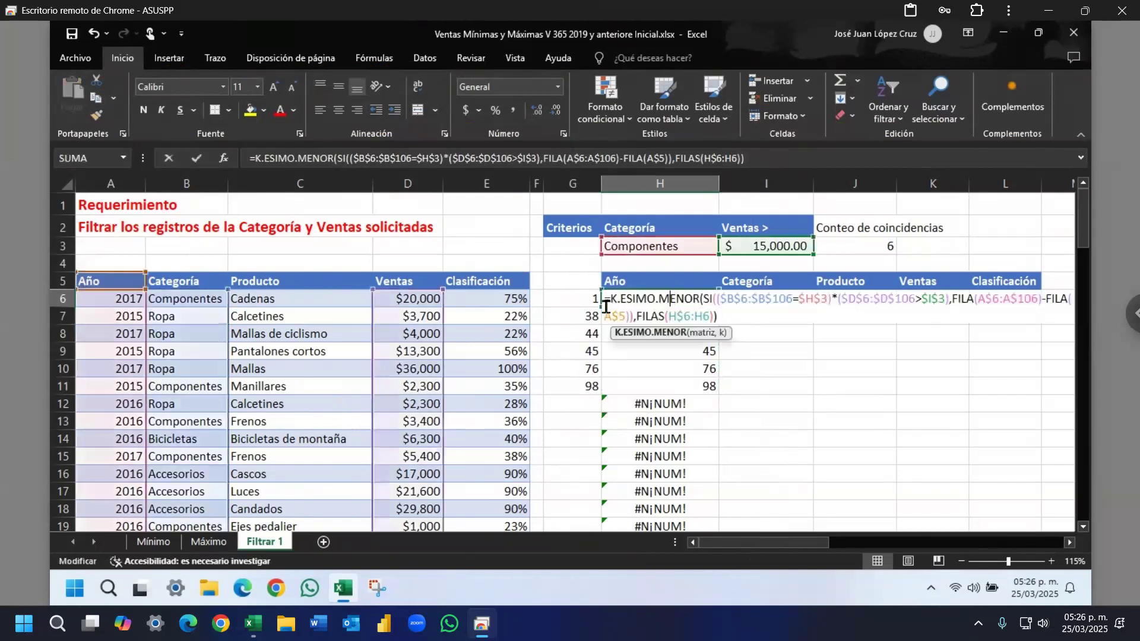
pyautogui.click(610, 298)
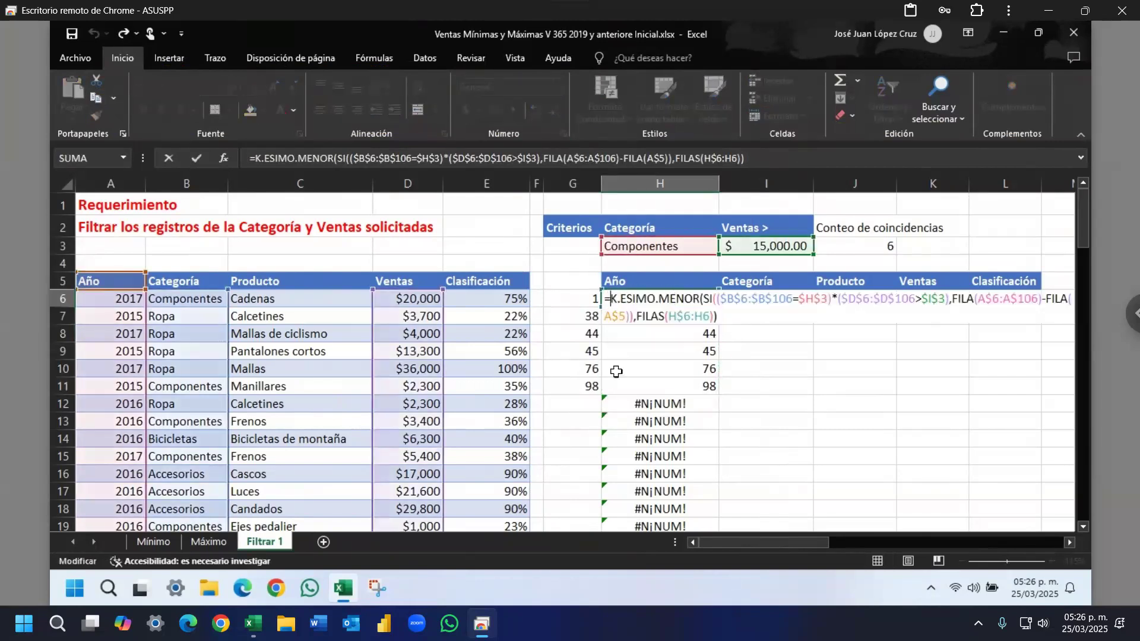
pyautogui.write('INDICE(')
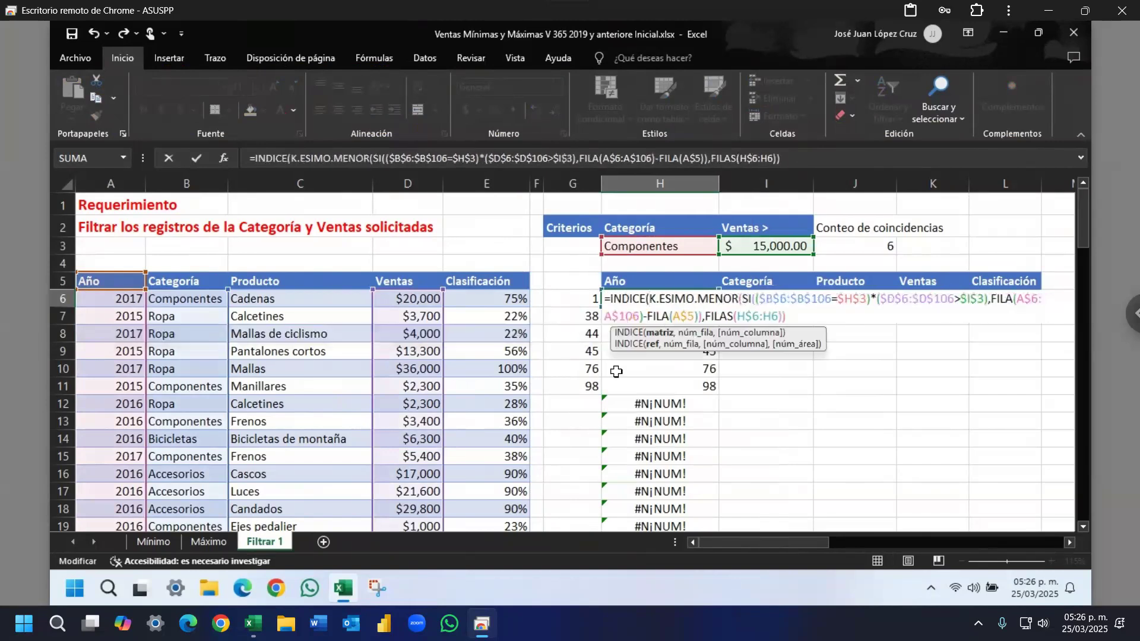
pyautogui.click(95, 297)
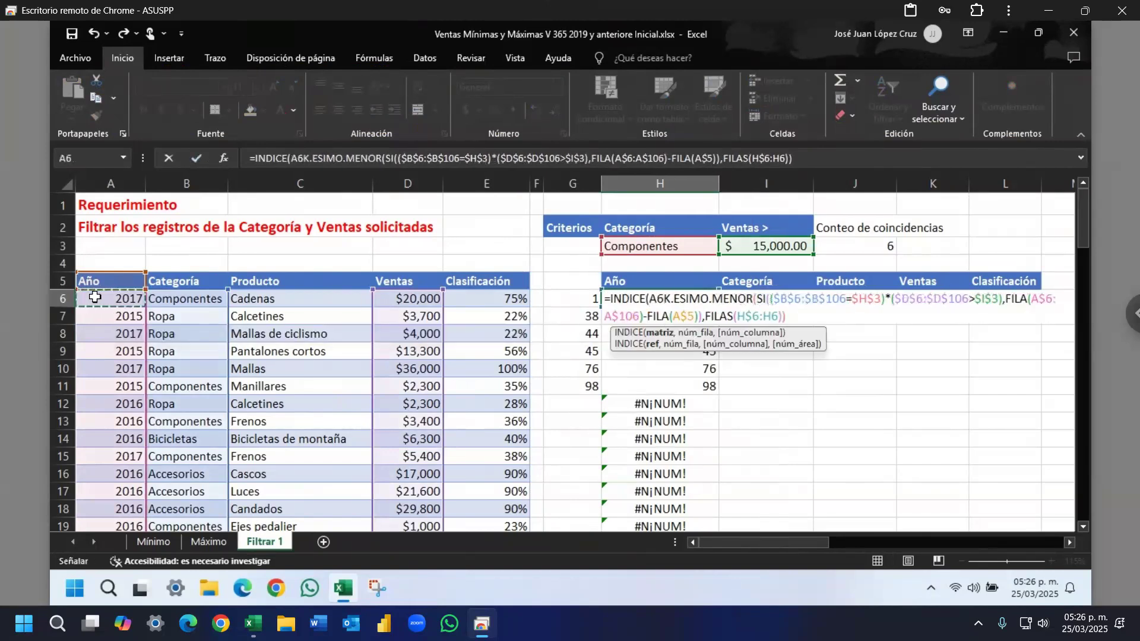
pyautogui.hotkey('ctrl', 'shift', 'Down')
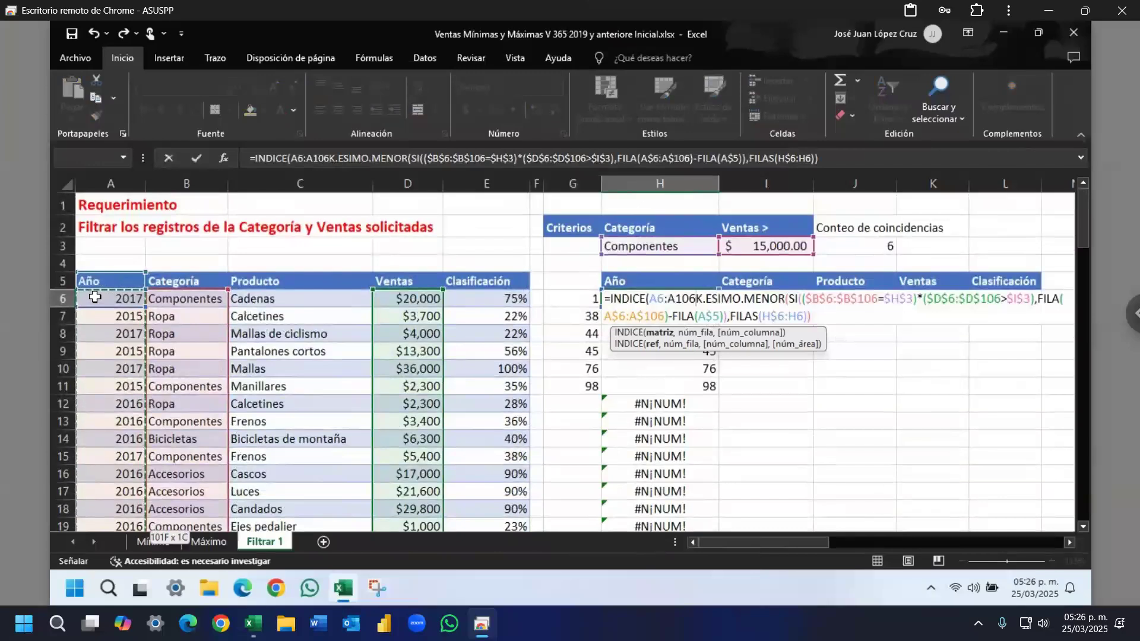
pyautogui.press('F4')
pyautogui.press('F4')
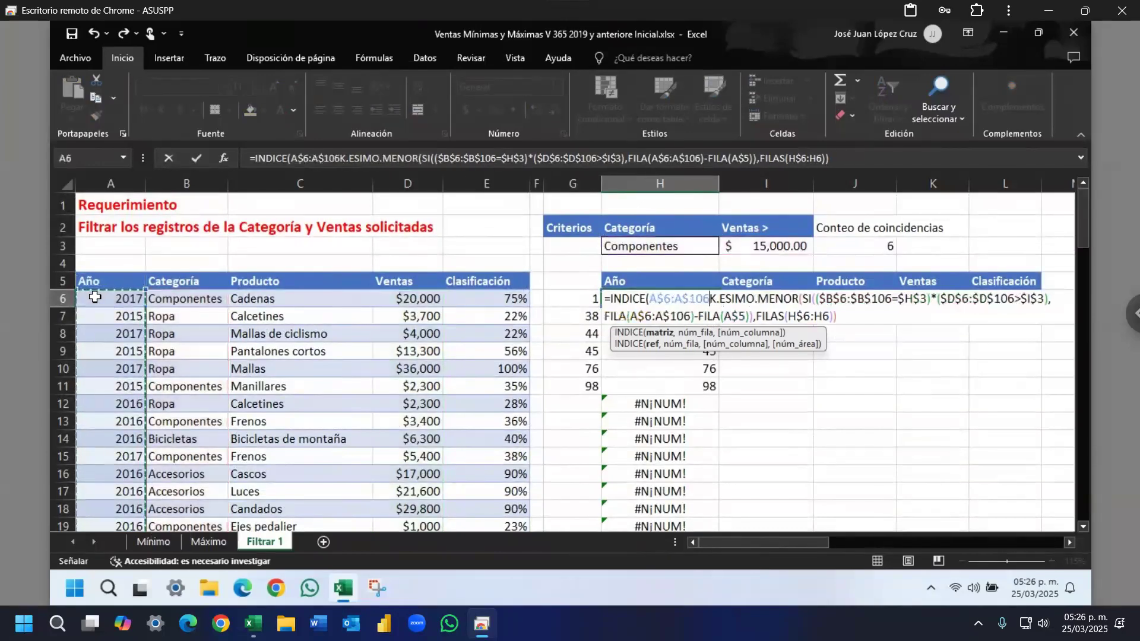
pyautogui.write(',')
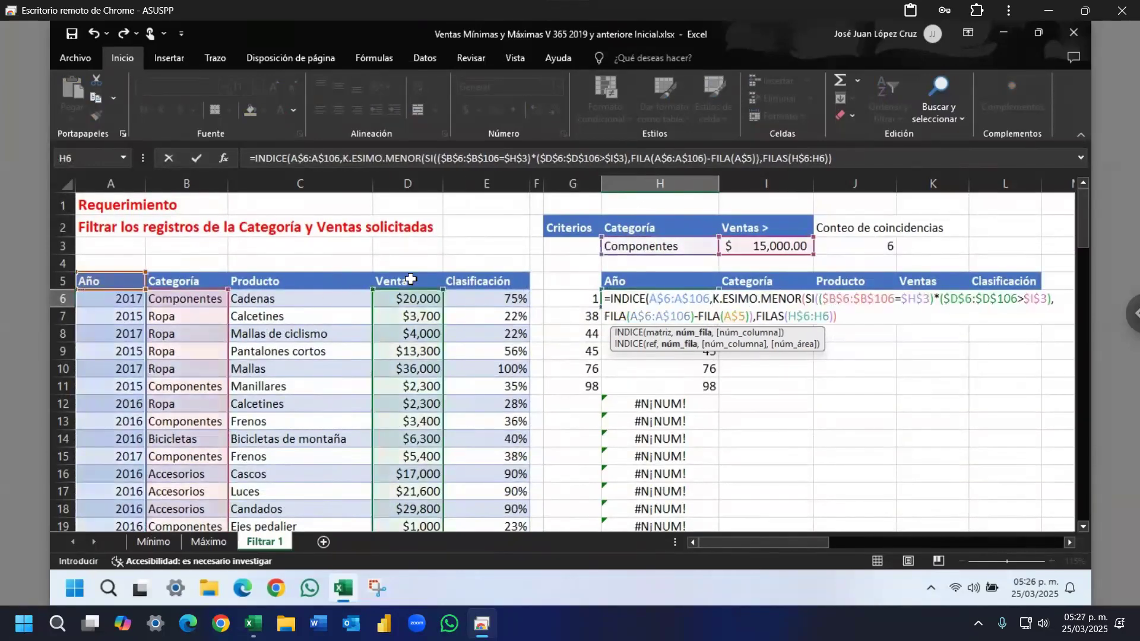
# Step: Close the INDICE function in H6, enter it as an array formula and fill it down column H
pyautogui.click(847, 316)
pyautogui.hotkey('ctrl', 'shift', 'Return')
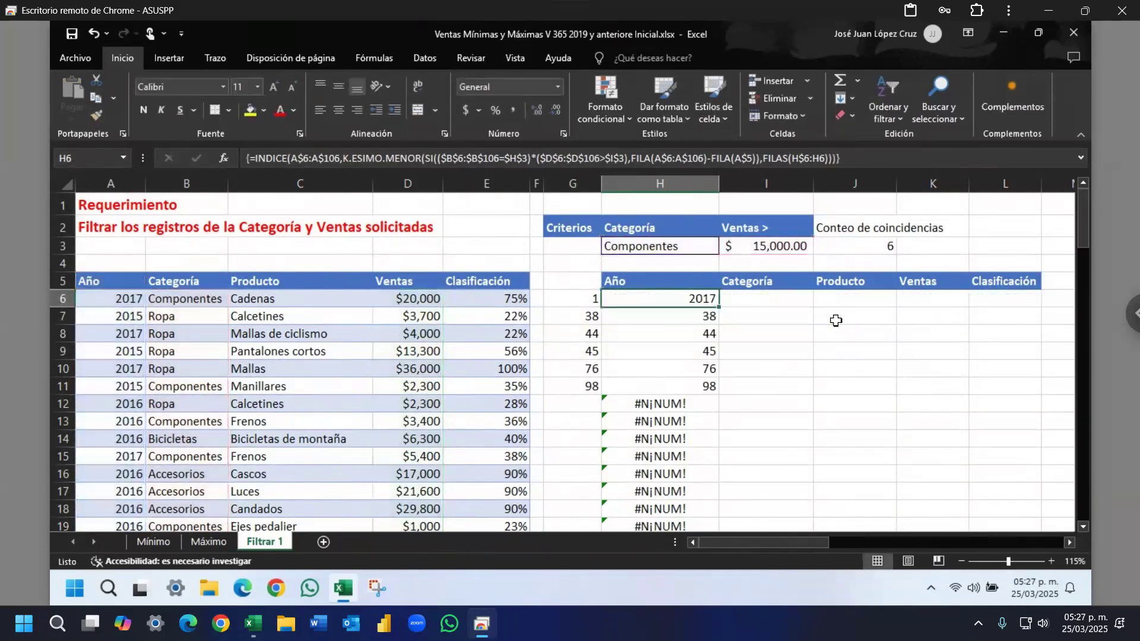
pyautogui.doubleClick(717, 307)
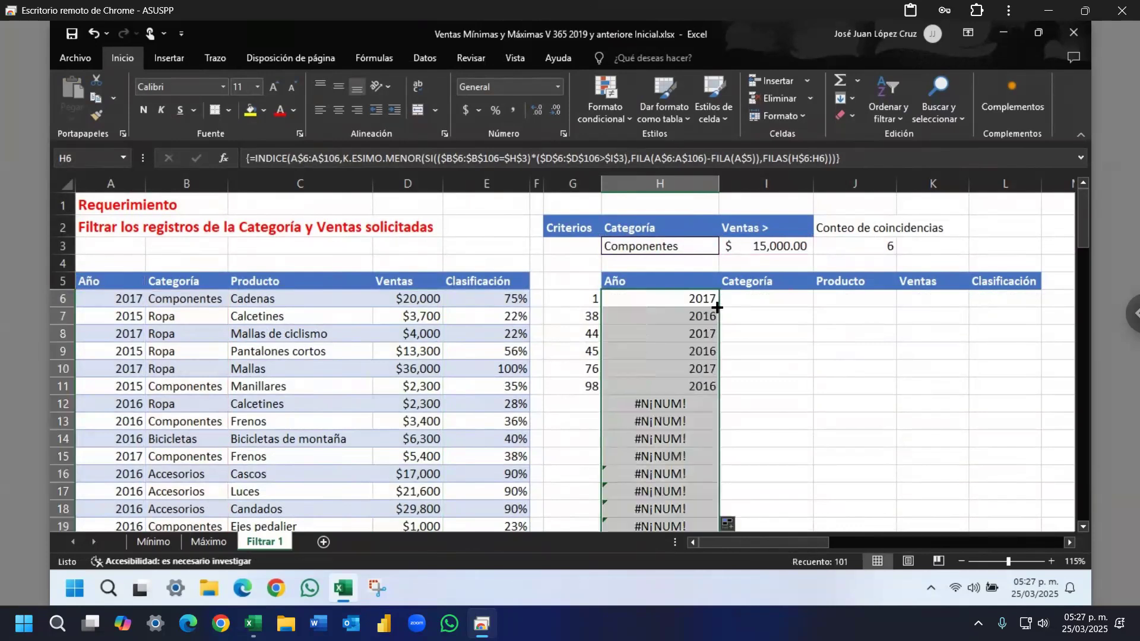
# Step: Compare each row number in G6:G11 with the year returned beside it in H6:H11
pyautogui.click(581, 299)
pyautogui.press('Right')
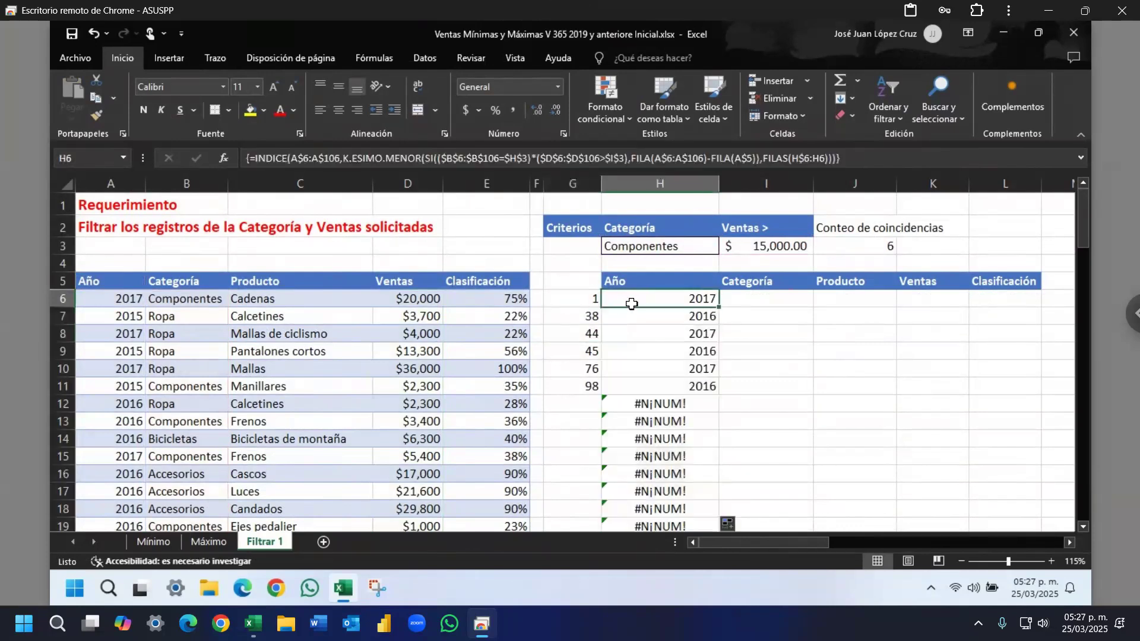
pyautogui.click(578, 318)
pyautogui.press('Right')
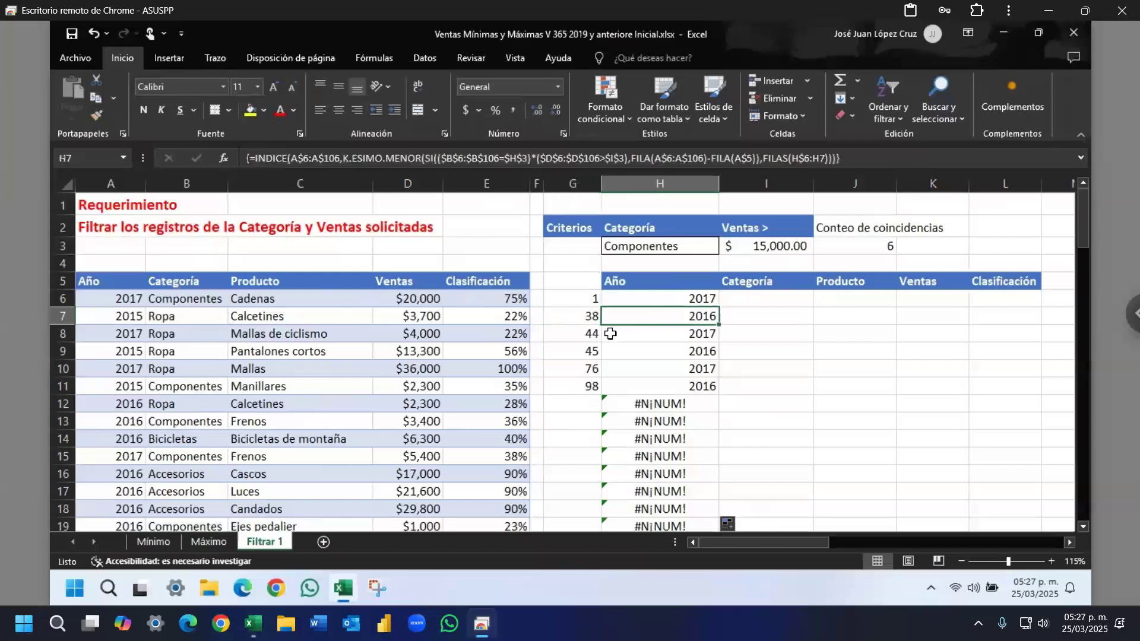
pyautogui.click(592, 334)
pyautogui.click(581, 353)
pyautogui.press('Right')
pyautogui.click(593, 370)
pyautogui.press('Right')
pyautogui.click(593, 386)
pyautogui.press('Right')
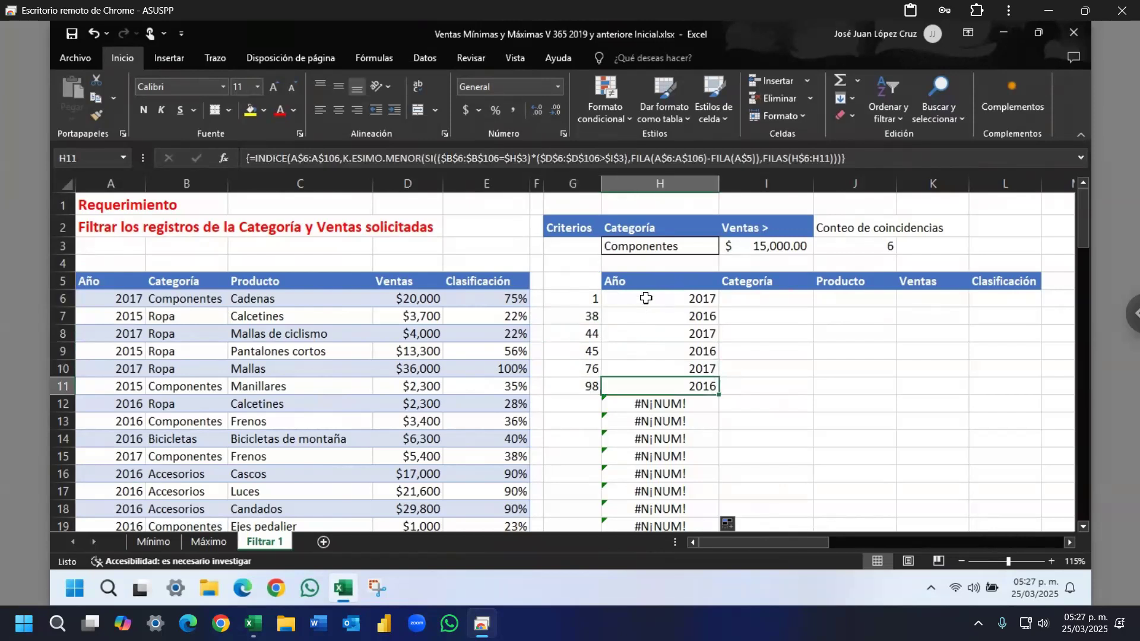
# Step: Fill the Año array formula from H6 across the results row to L6
pyautogui.click(646, 298)
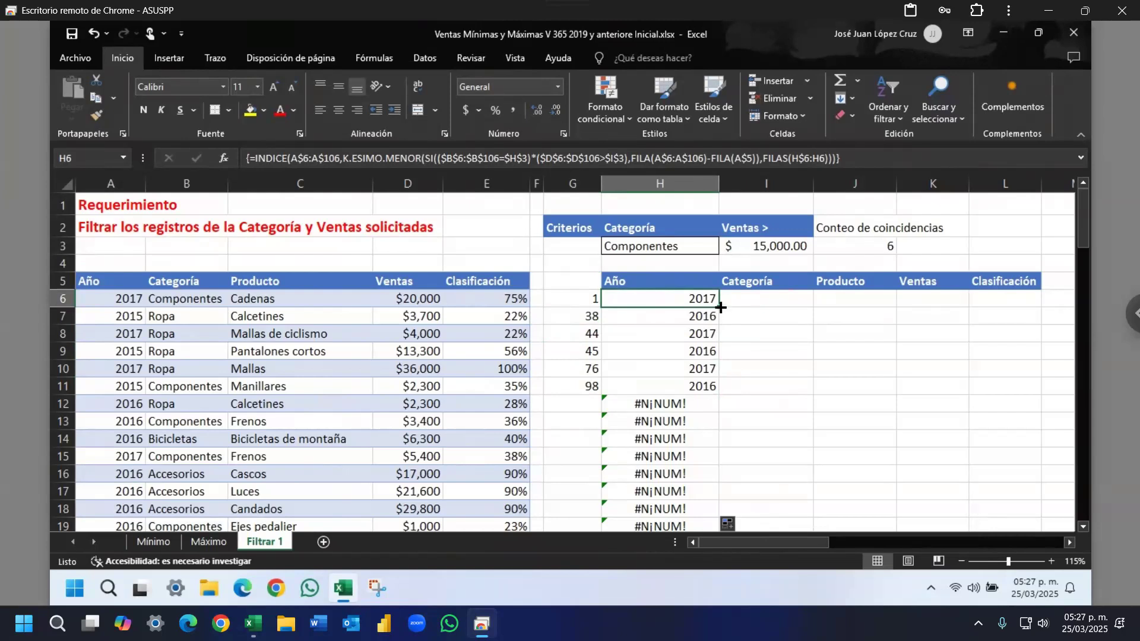
pyautogui.moveTo(721, 307); pyautogui.dragTo(1019, 305)
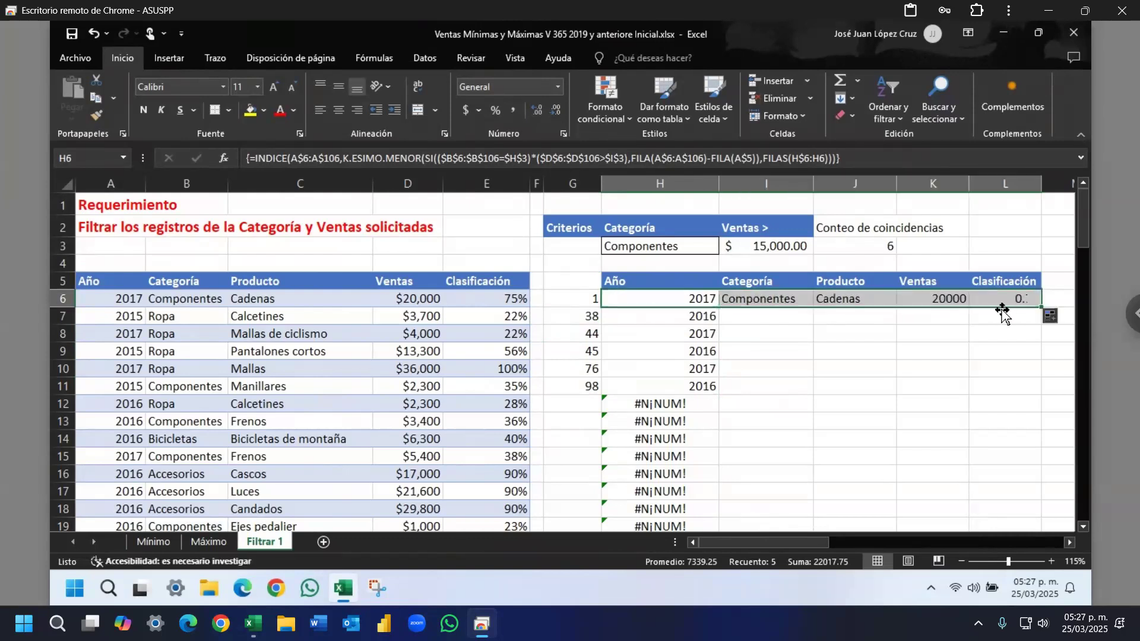
# Step: Inspect the copied array formulas in I6, J6, K6 and L6, checking which source column each one references
pyautogui.click(790, 301)
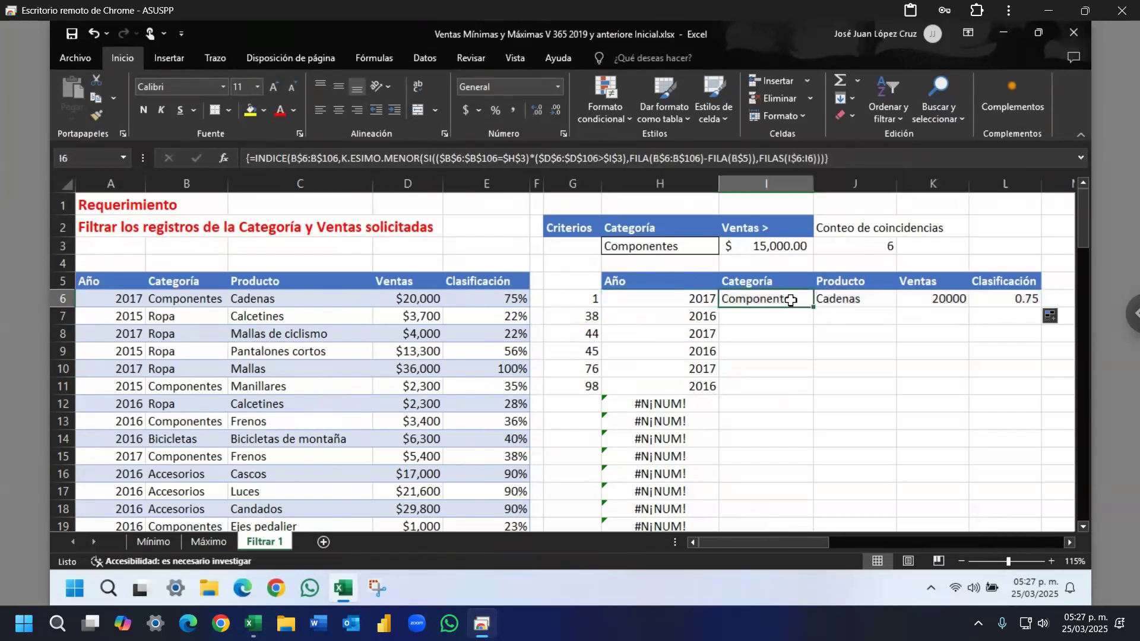
pyautogui.doubleClick(790, 301)
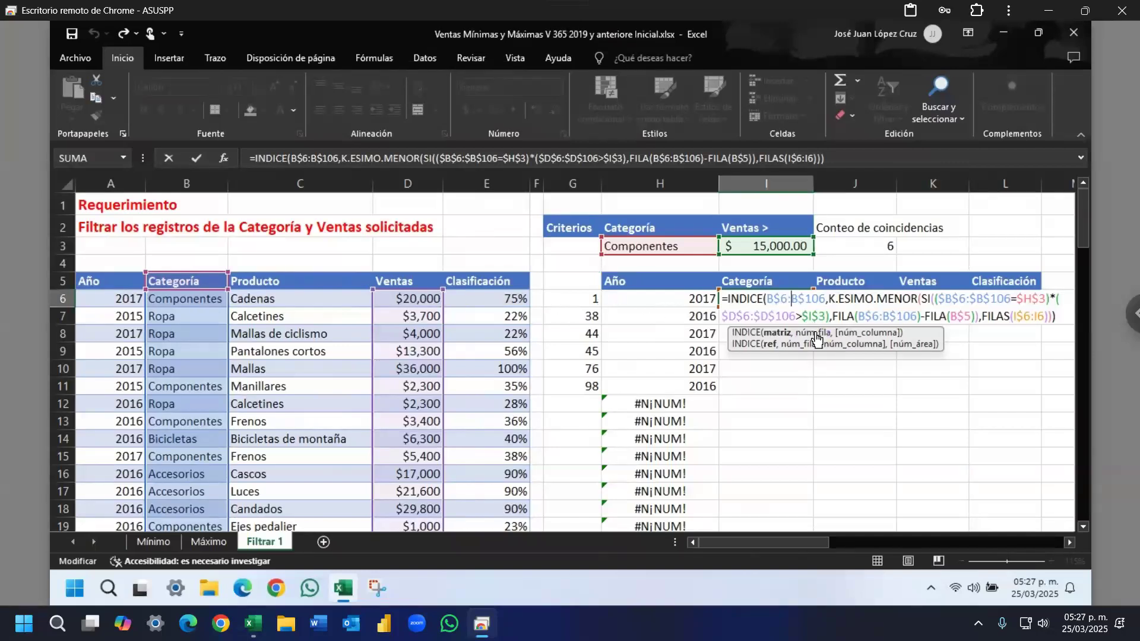
pyautogui.hotkey('ctrl', 'shift', 'Return')
pyautogui.doubleClick(849, 297)
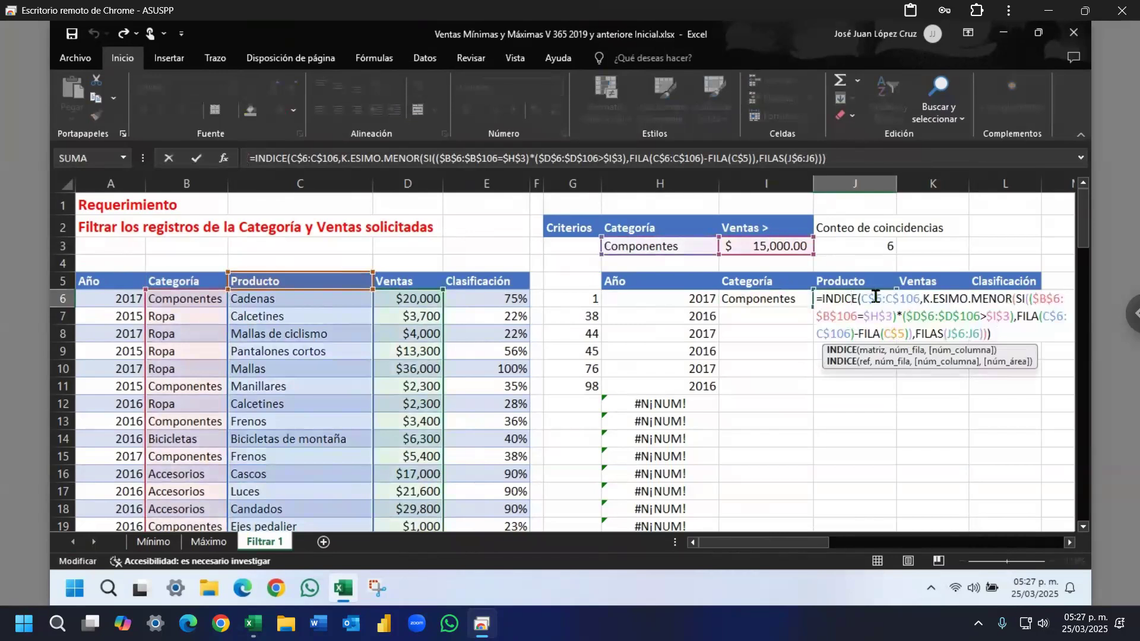
pyautogui.click(931, 299)
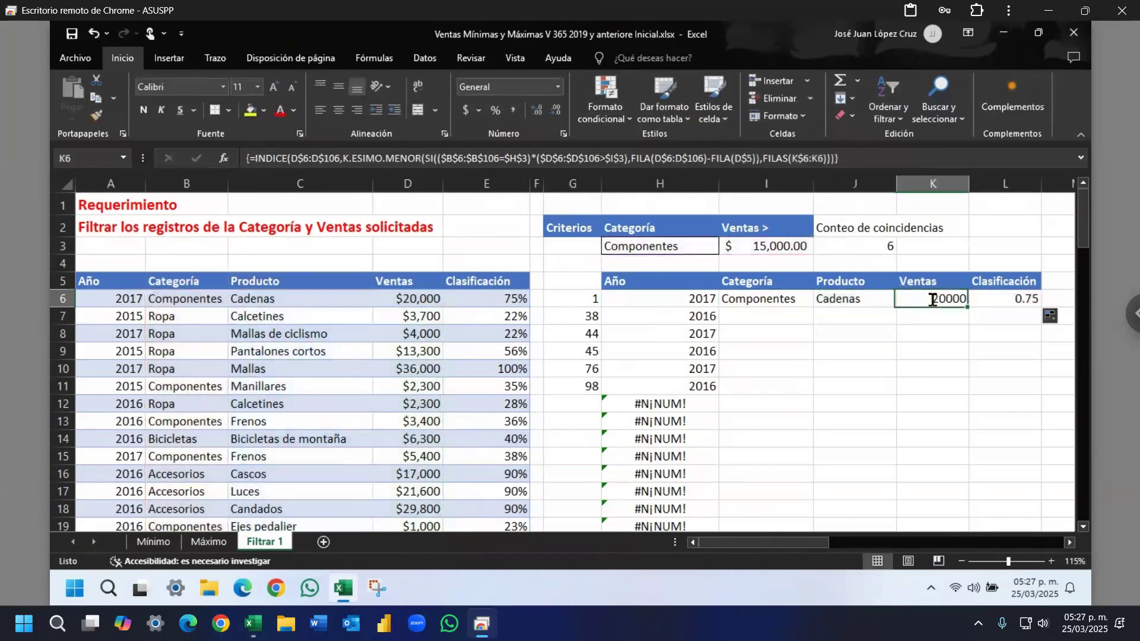
pyautogui.doubleClick(959, 297)
pyautogui.click(1009, 299)
pyautogui.doubleClick(1008, 297)
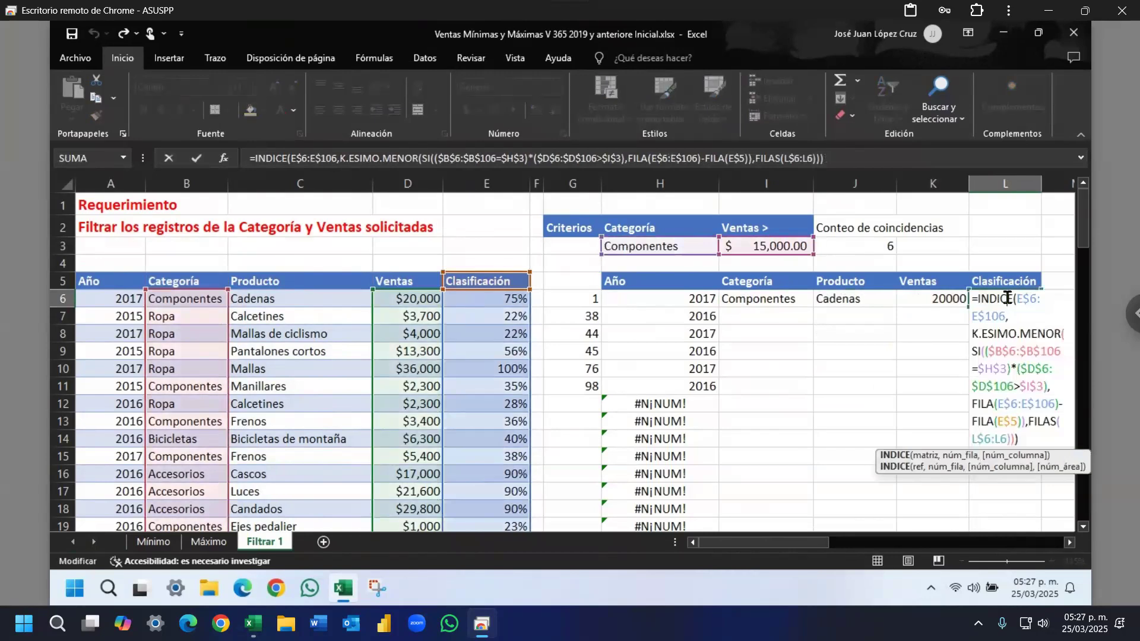
pyautogui.hotkey('ctrl', 'shift', 'Return')
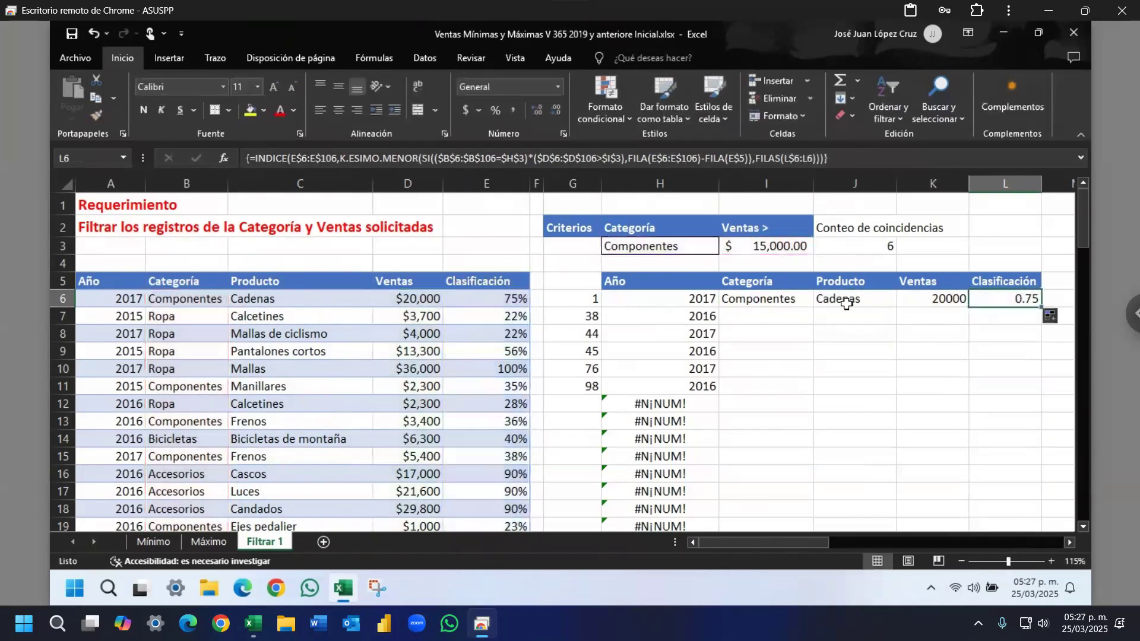
# Step: Fill the formulas in I6:L6 down alongside the whole Año results column
pyautogui.moveTo(772, 301); pyautogui.dragTo(1047, 307)
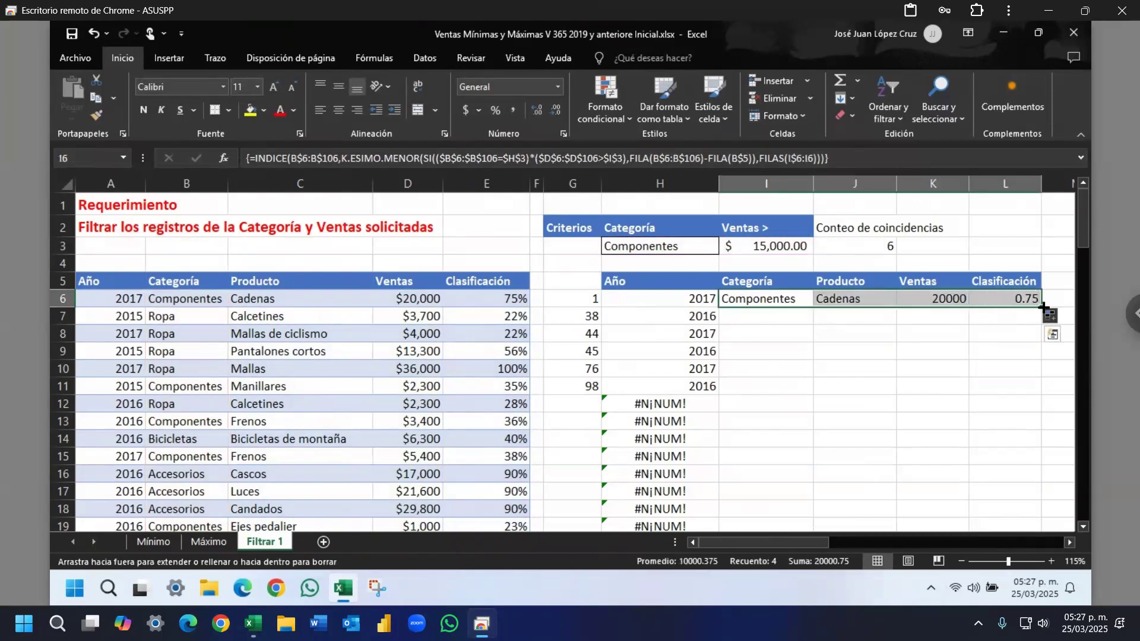
pyautogui.doubleClick(1046, 307)
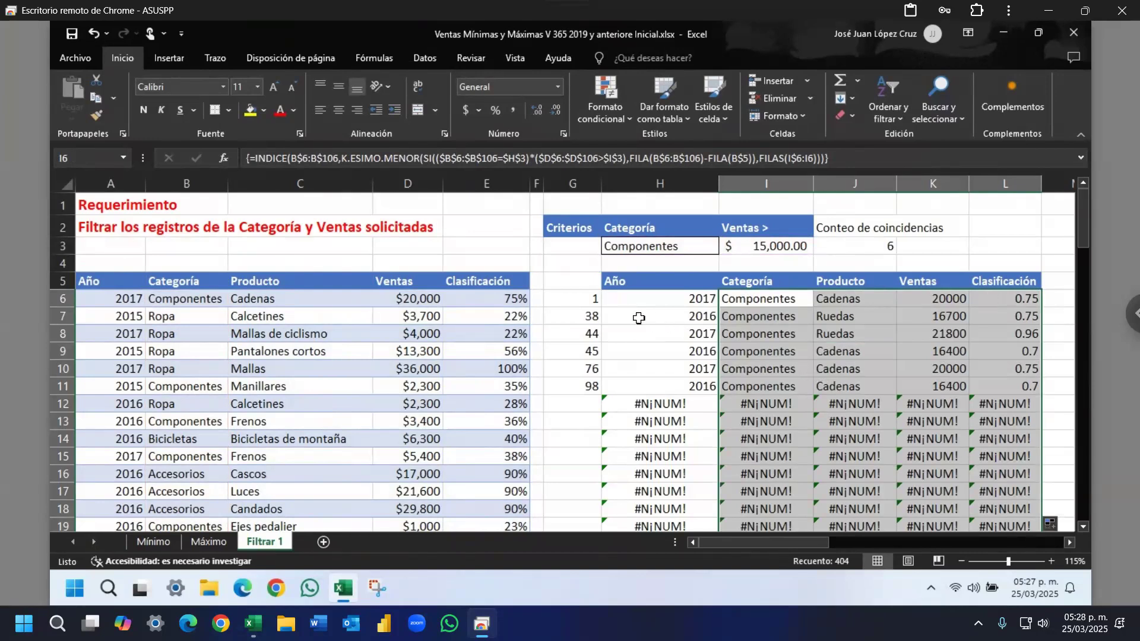
# Step: Review the extracted records in rows 6, 7 and 11 of the results table, plus the Año cell in row 12
pyautogui.moveTo(620, 299); pyautogui.dragTo(1013, 305)
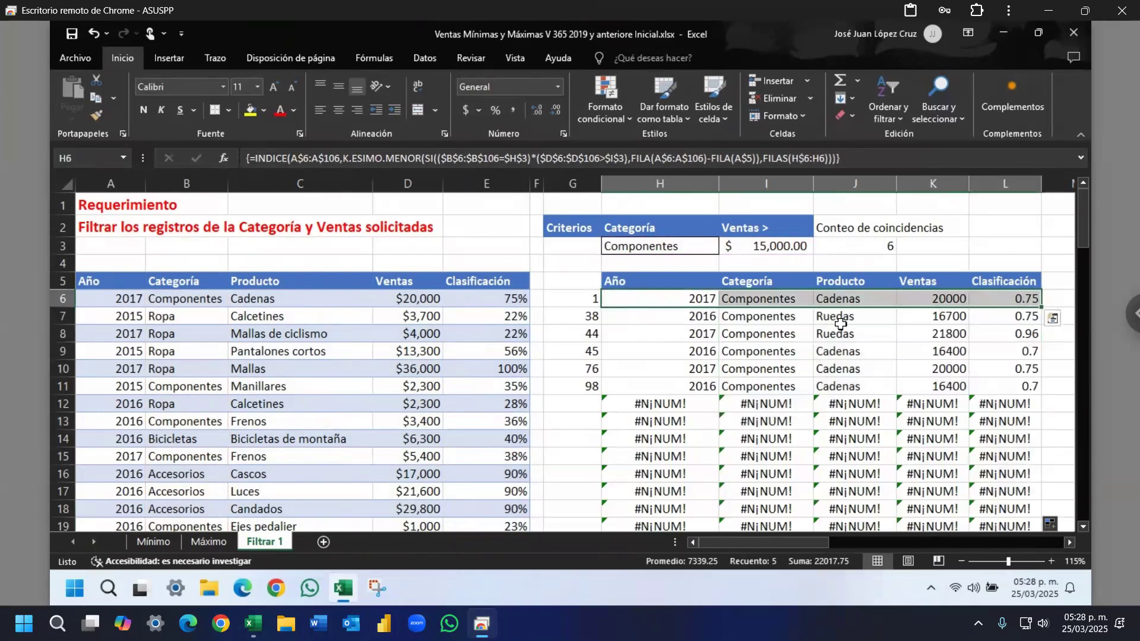
pyautogui.click(633, 318)
pyautogui.moveTo(681, 318); pyautogui.dragTo(1009, 317)
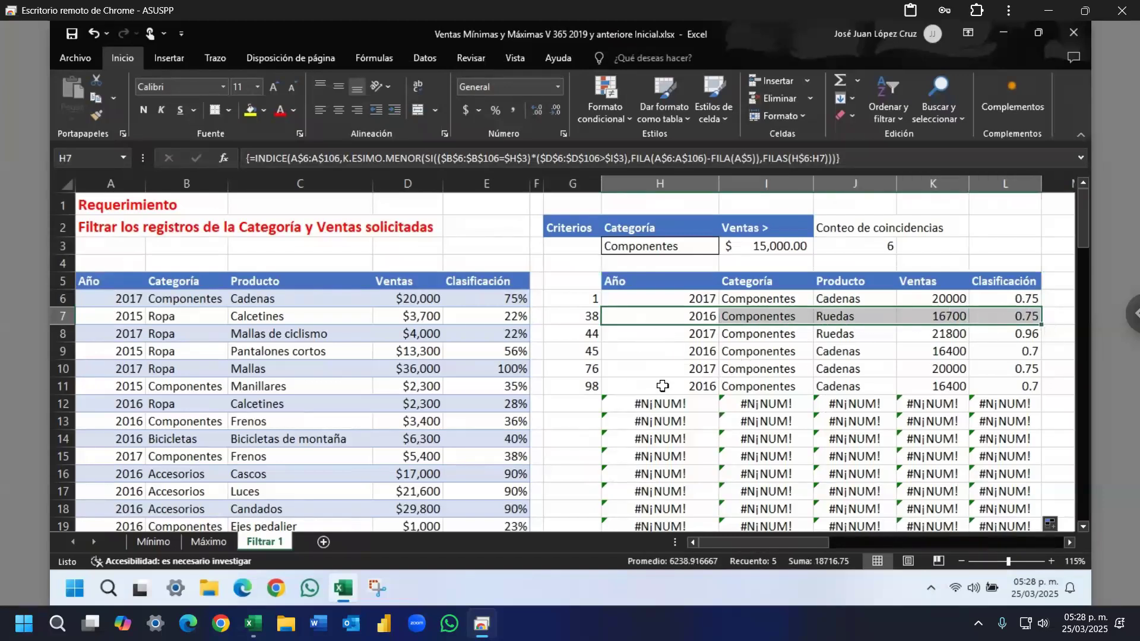
pyautogui.moveTo(651, 388); pyautogui.dragTo(779, 386)
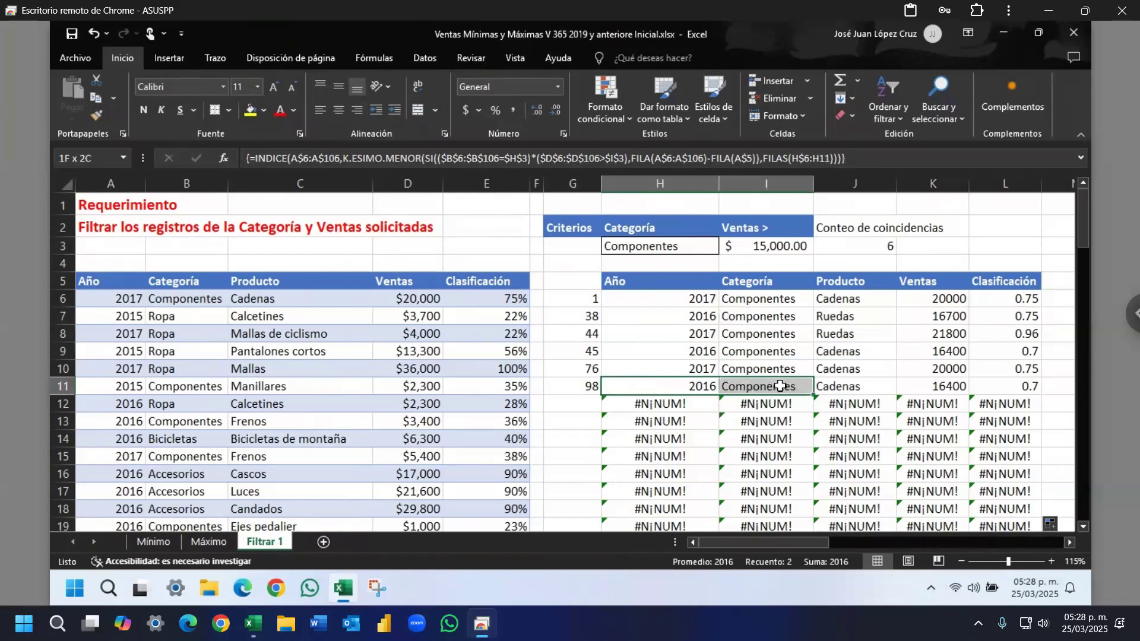
pyautogui.moveTo(780, 386); pyautogui.dragTo(779, 386)
pyautogui.click(659, 384)
pyautogui.moveTo(802, 384); pyautogui.dragTo(1010, 386)
pyautogui.click(661, 405)
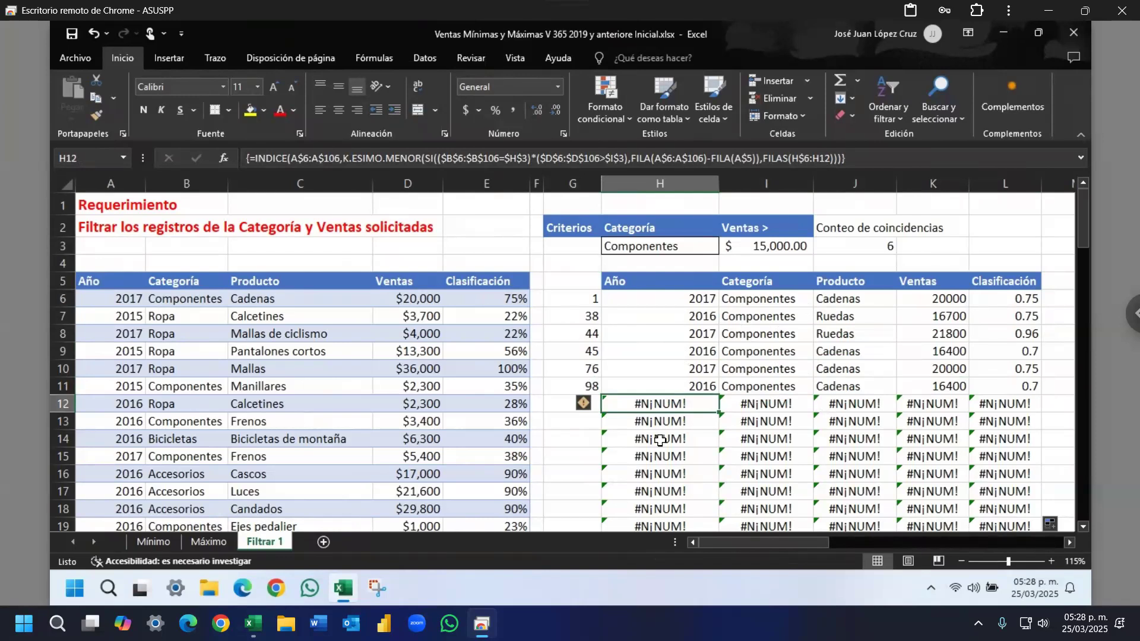
# Step: Wrap the H6 formula in a SI function whose logical test begins with FILAS(H$6:H6)
pyautogui.click(616, 299)
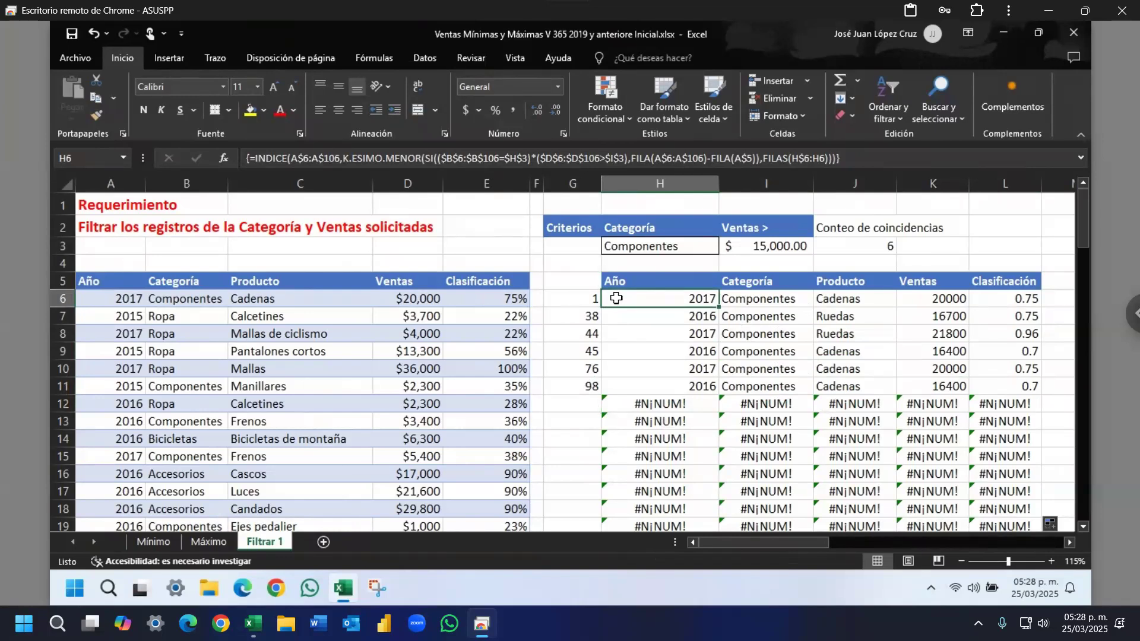
pyautogui.doubleClick(616, 299)
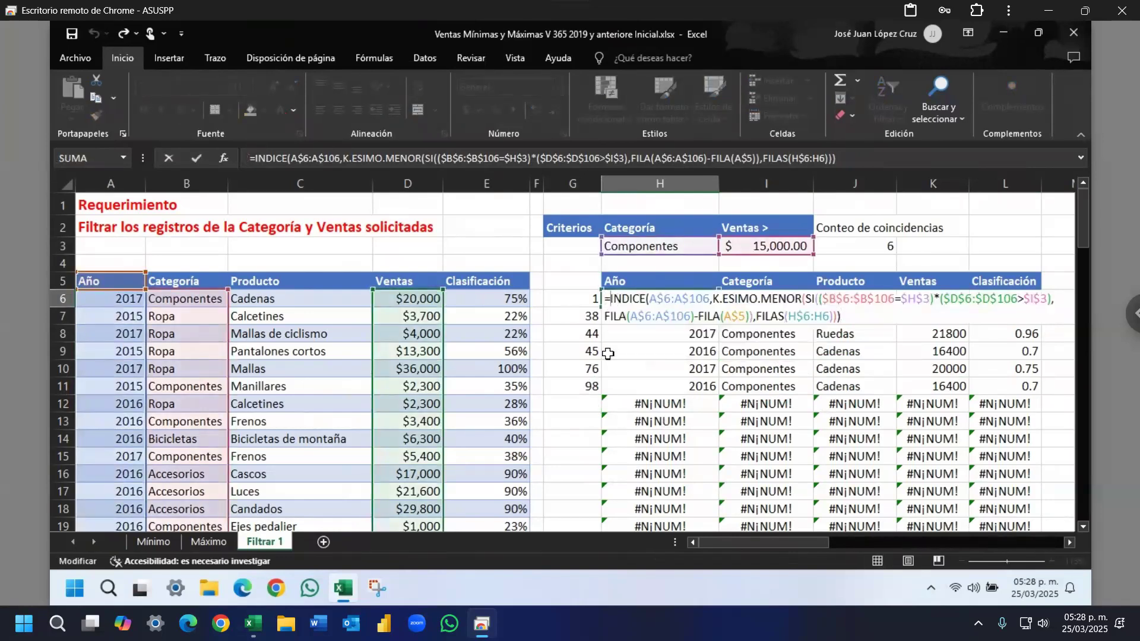
pyautogui.write('SI(')
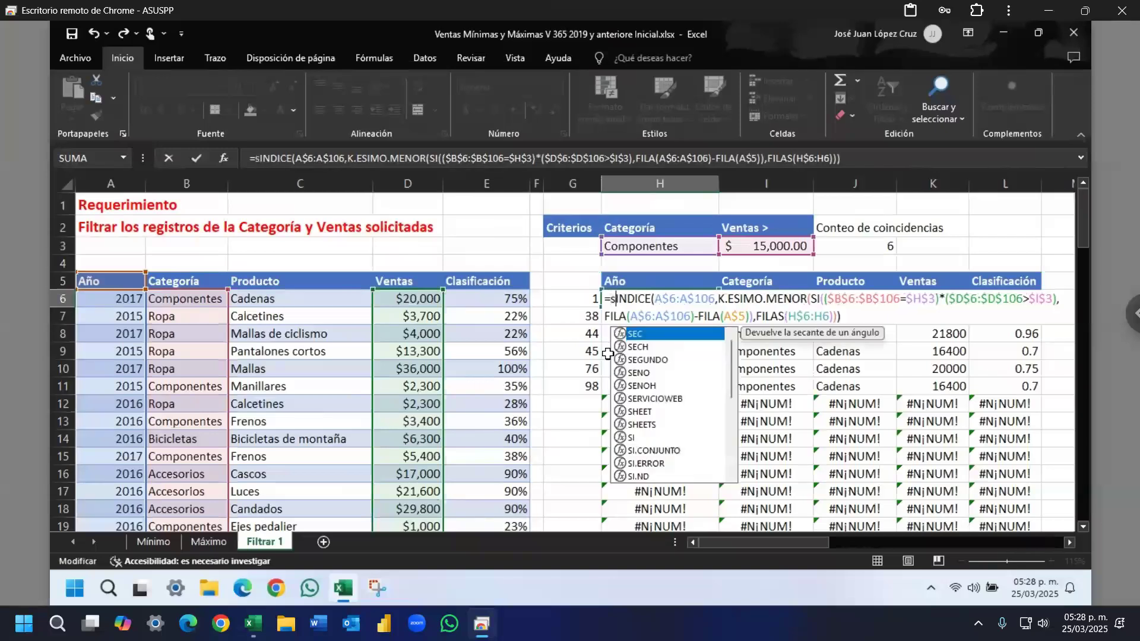
pyautogui.write('FILAS(')
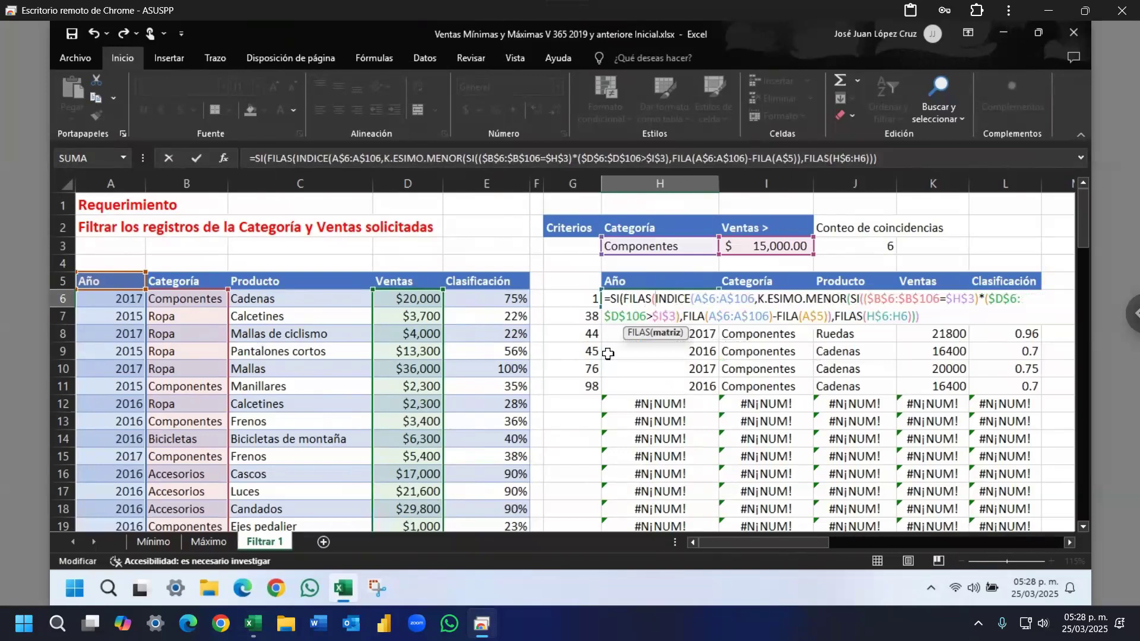
pyautogui.write('H6')
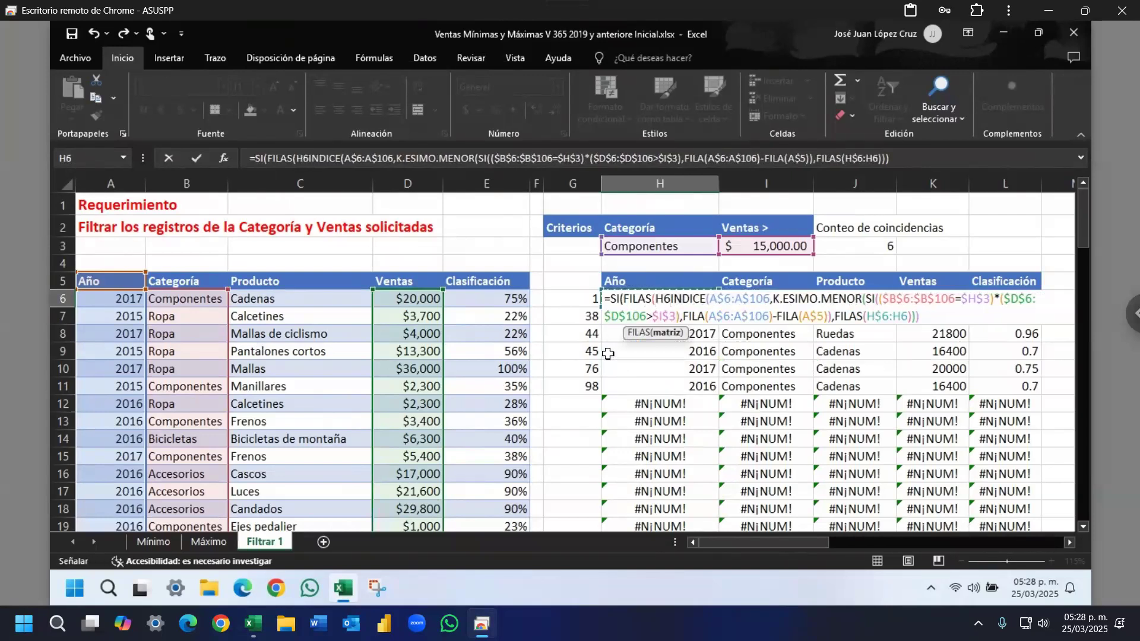
pyautogui.press('F8')
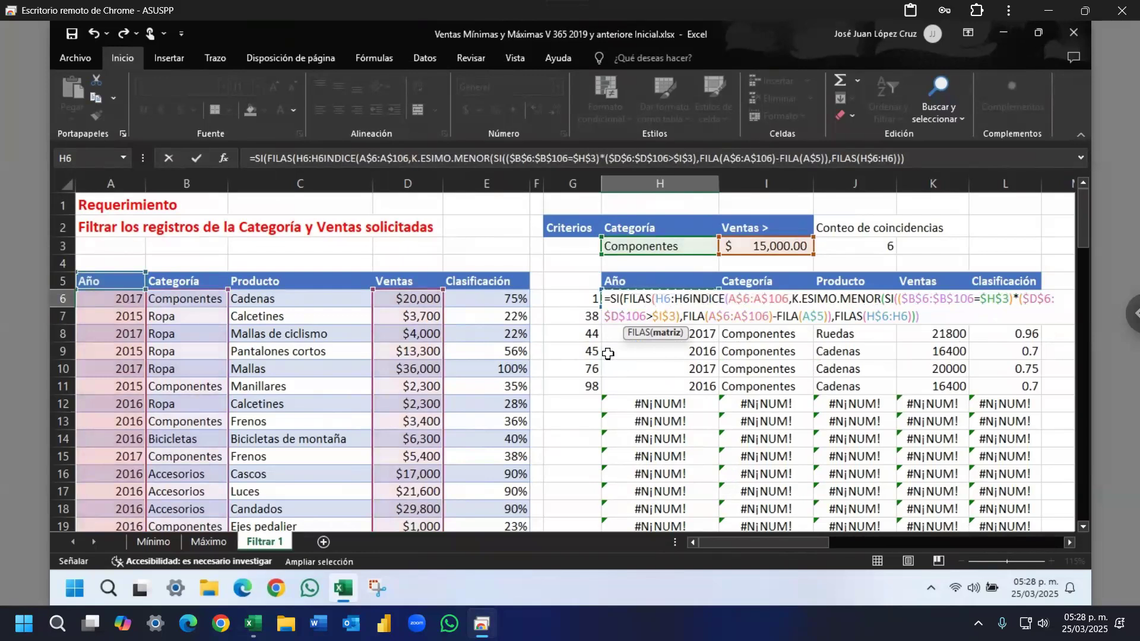
pyautogui.write(')')
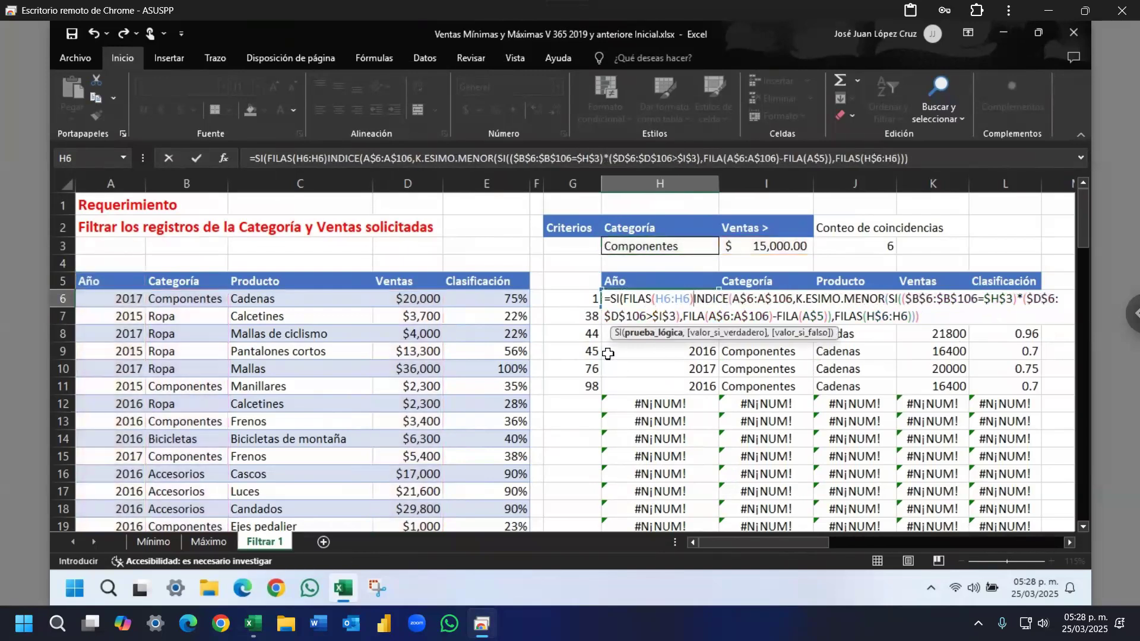
pyautogui.click(665, 300)
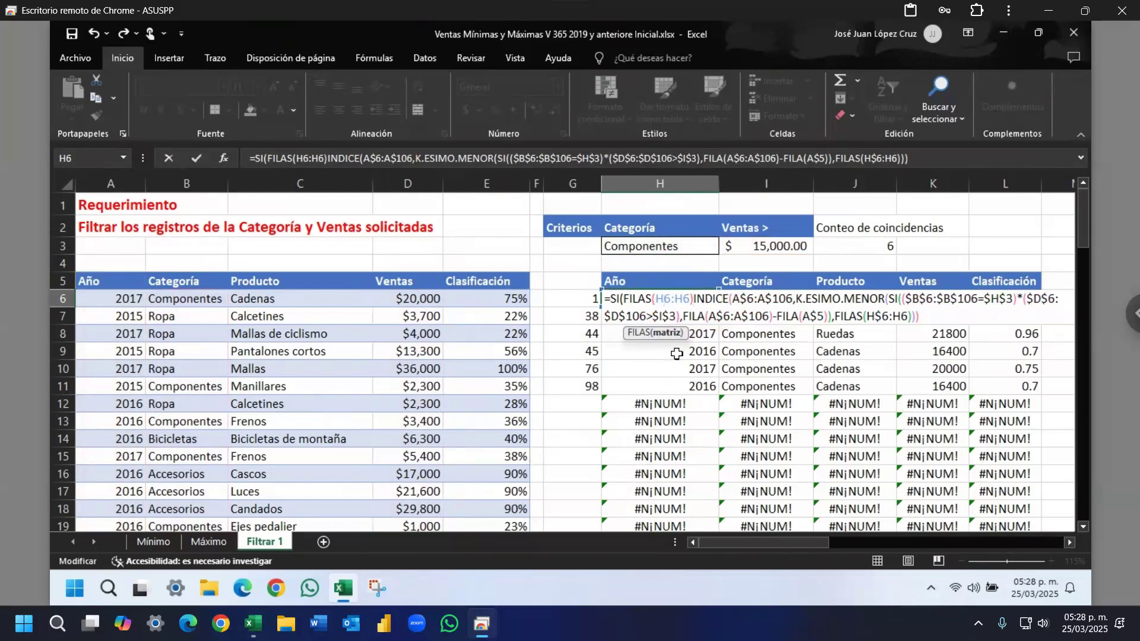
pyautogui.write('$')
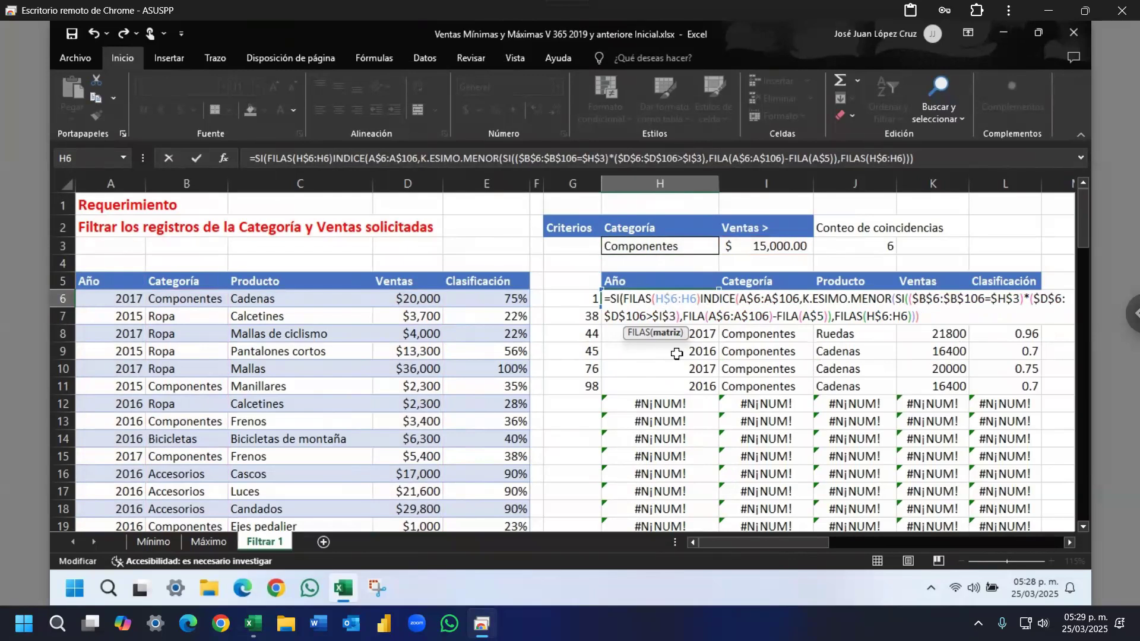
# Step: Complete the SI test in H6 with >J3 and return "" when true, keeping the INDICE expression as the false value
pyautogui.press('Right')
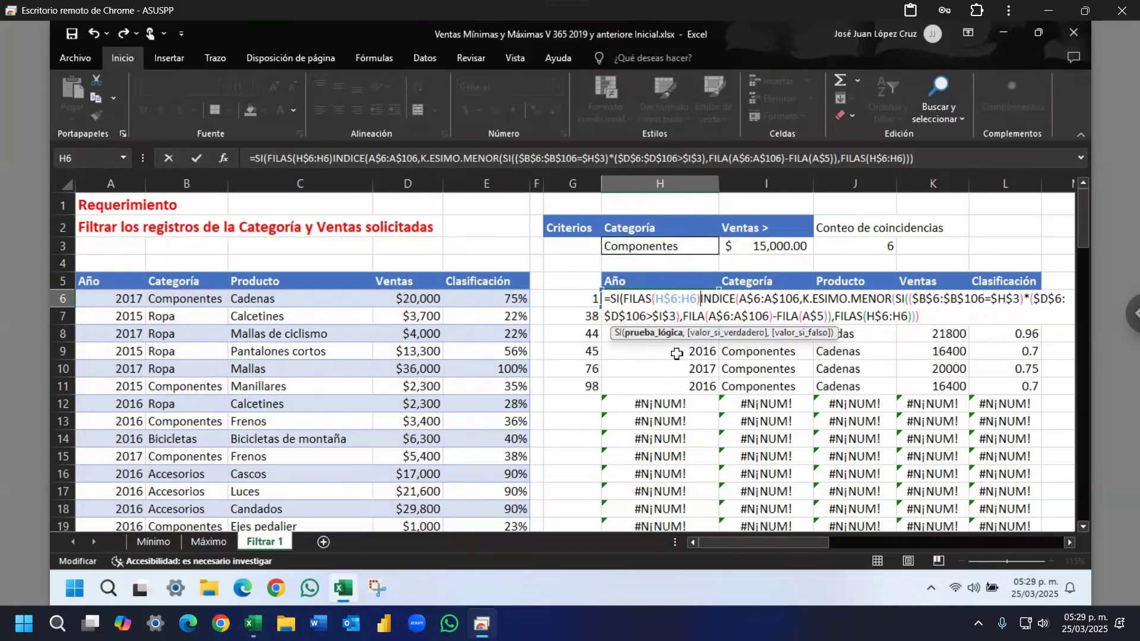
pyautogui.write('>')
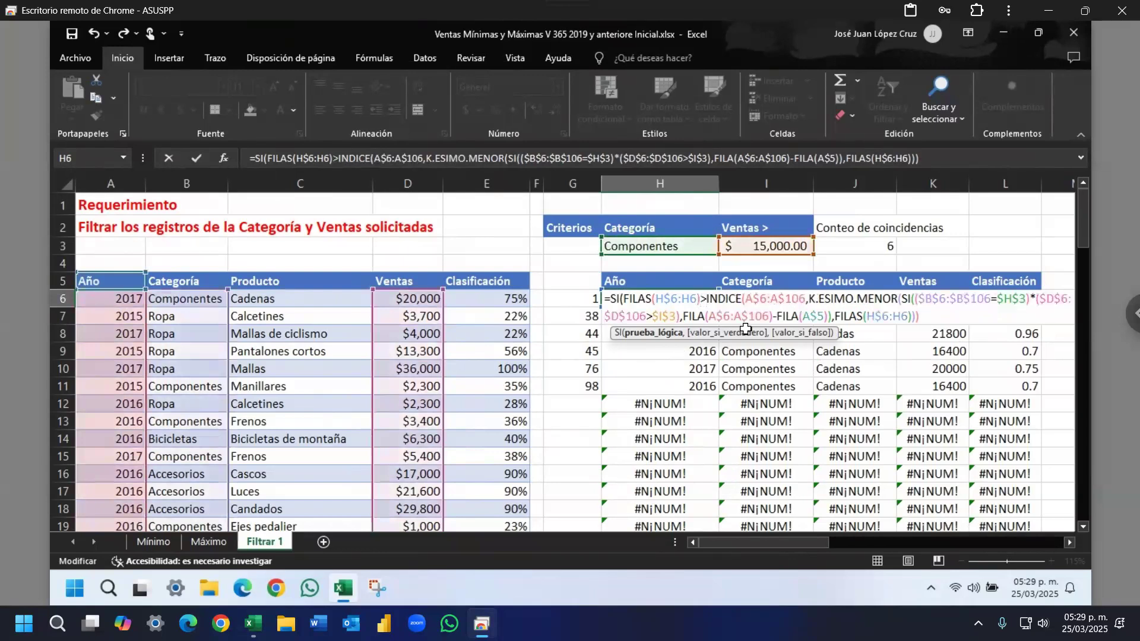
pyautogui.click(845, 246)
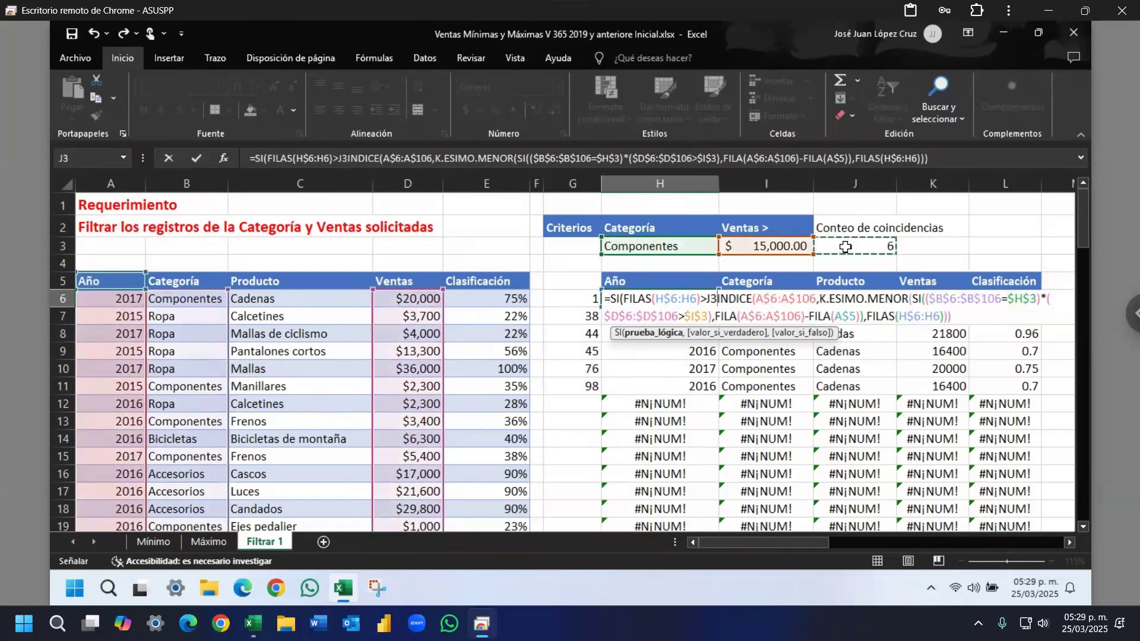
pyautogui.write(',')
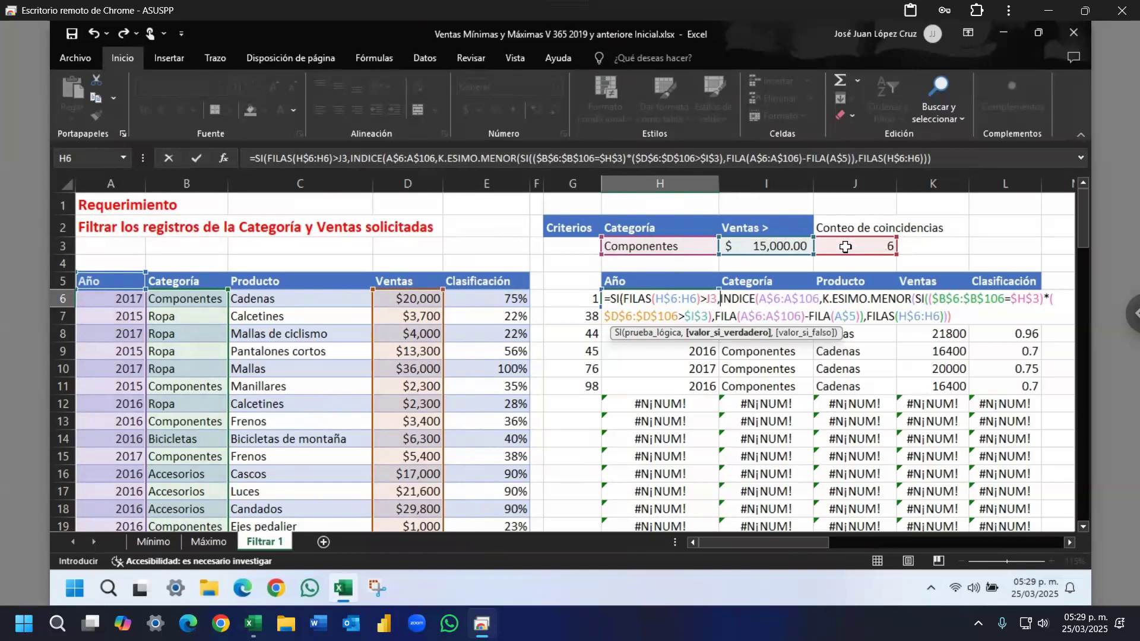
pyautogui.write('""')
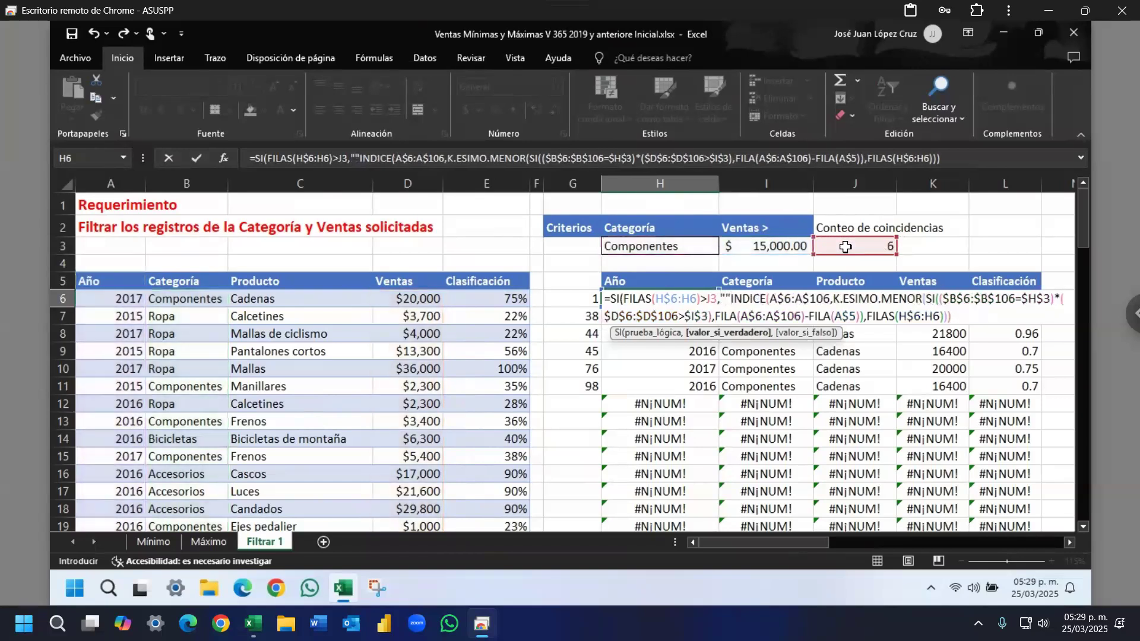
pyautogui.write(',')
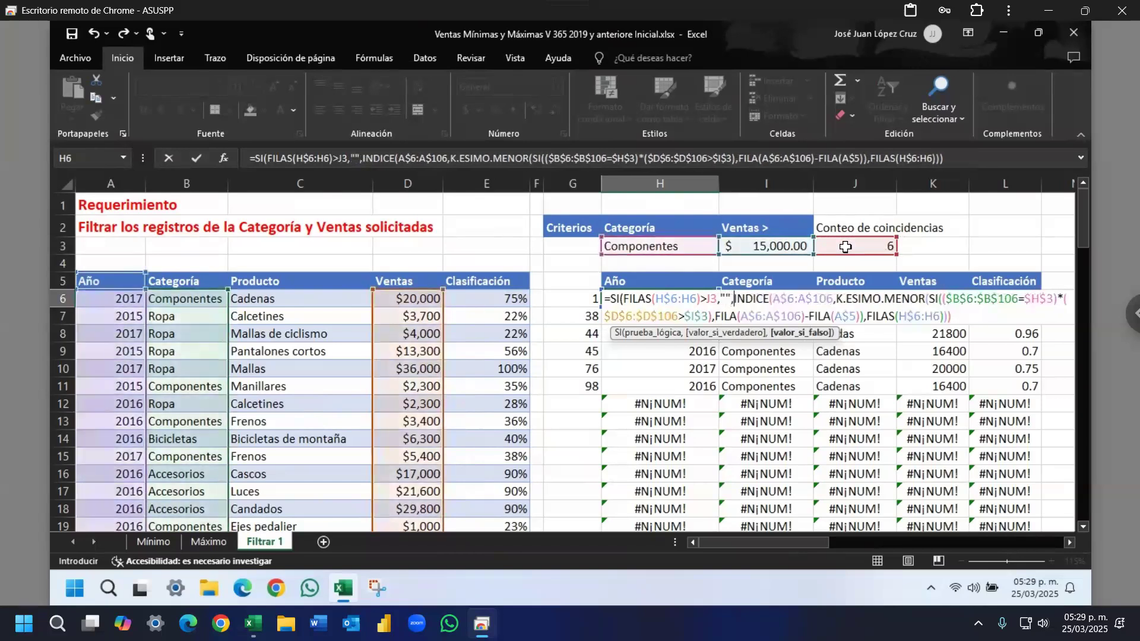
pyautogui.hotkey('shift', 'Down')
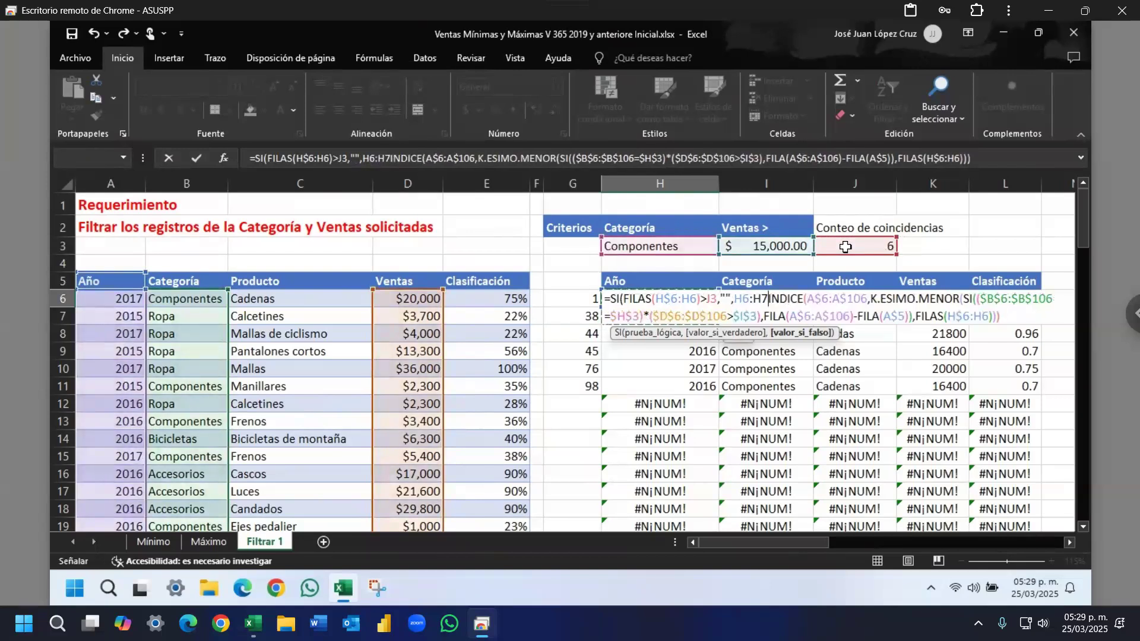
pyautogui.hotkey('ctrl', 'z')
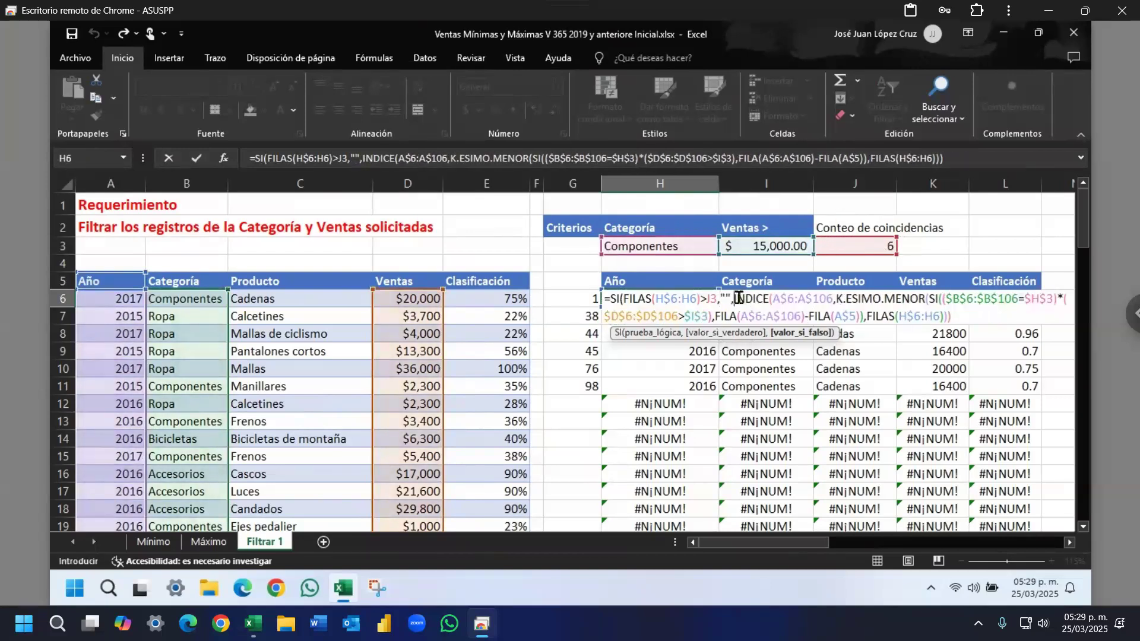
# Step: Make the match-count reference in the H6 logical test absolute as $J$3
pyautogui.moveTo(747, 300); pyautogui.dragTo(957, 316)
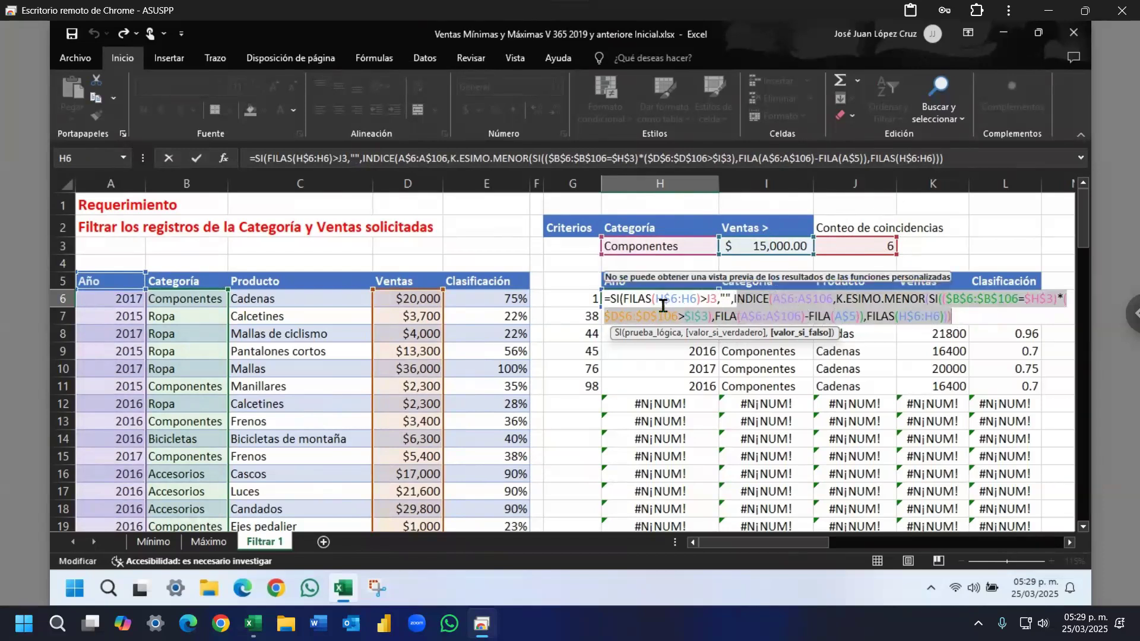
pyautogui.click(683, 299)
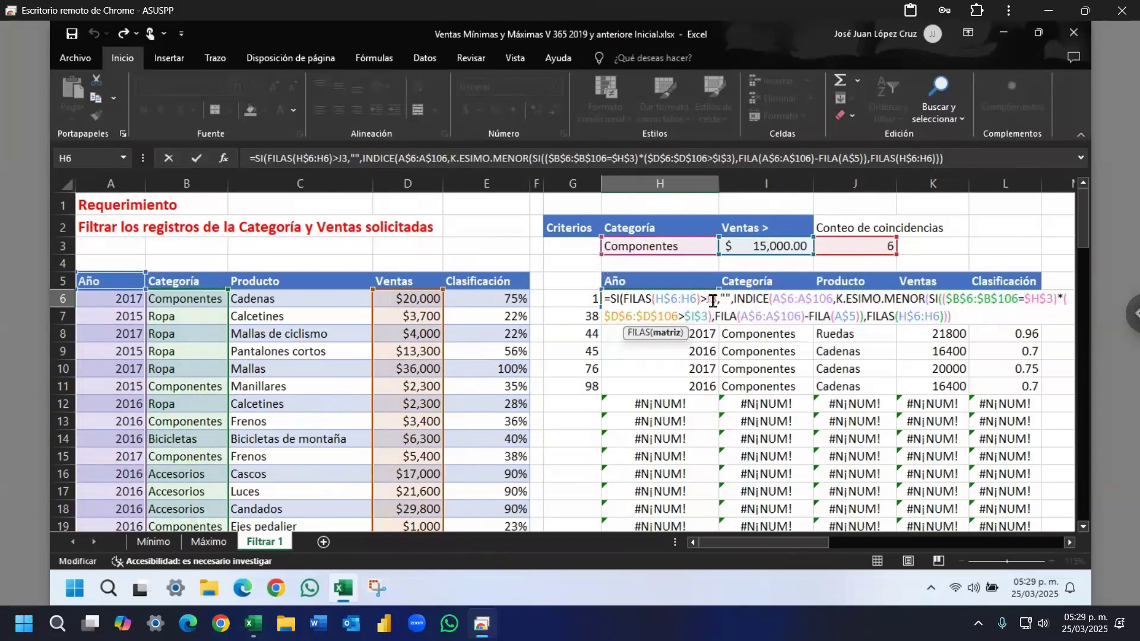
pyautogui.click(710, 317)
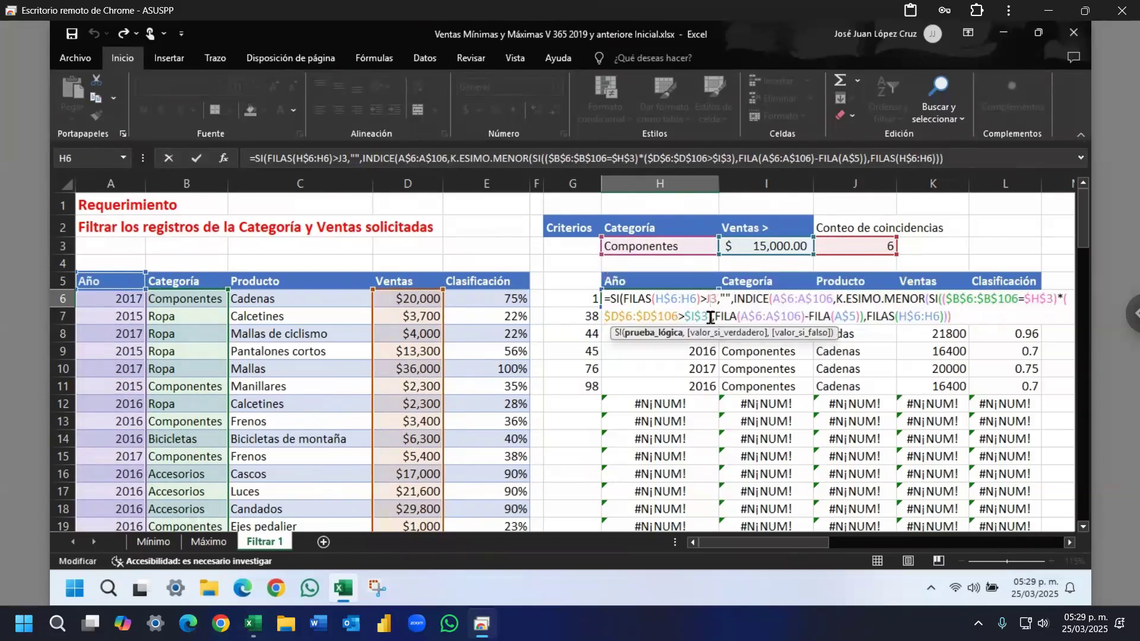
pyautogui.doubleClick(712, 298)
pyautogui.write('$I$3')
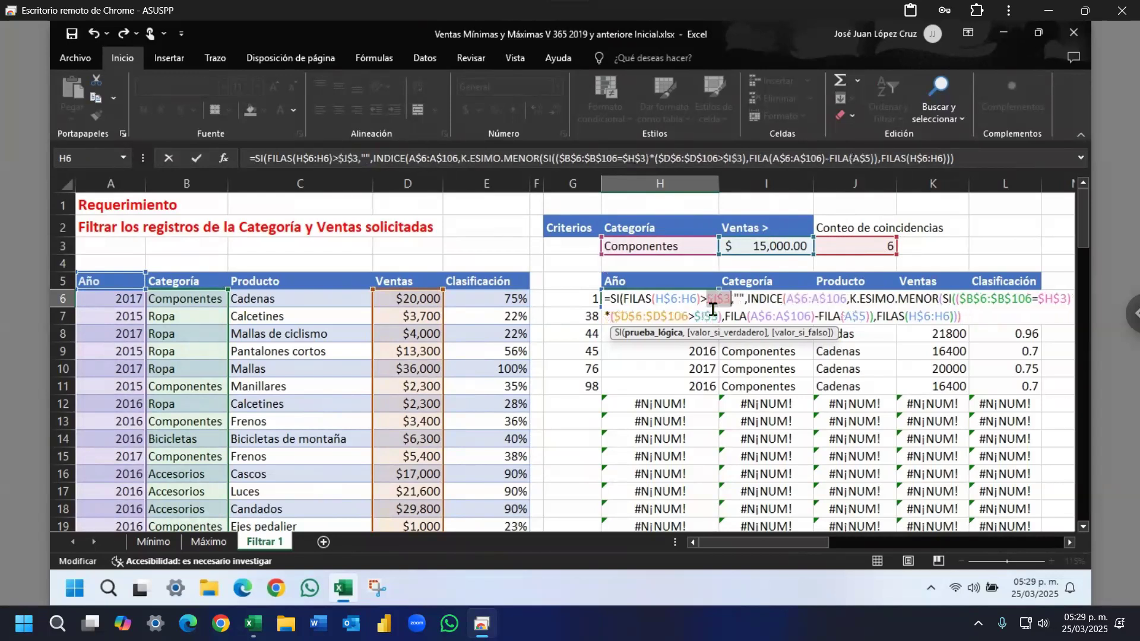
# Step: Enter the H6 formula as an array formula, then fill it across to column L and down the whole results table
pyautogui.moveTo(655, 300); pyautogui.dragTo(696, 299)
pyautogui.click(664, 298)
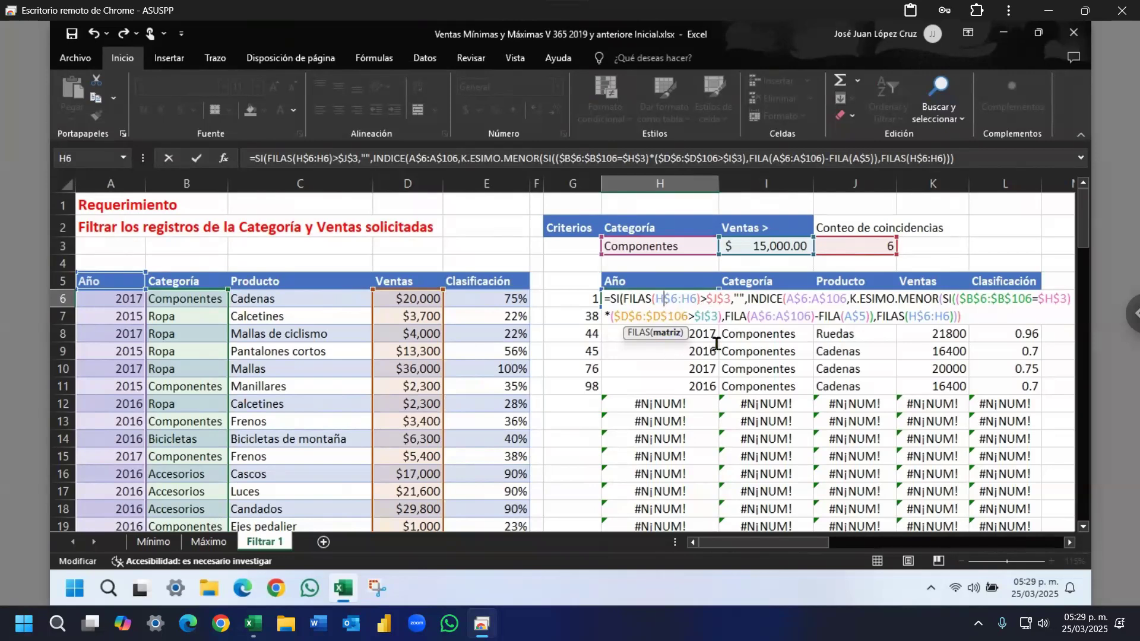
pyautogui.click(972, 316)
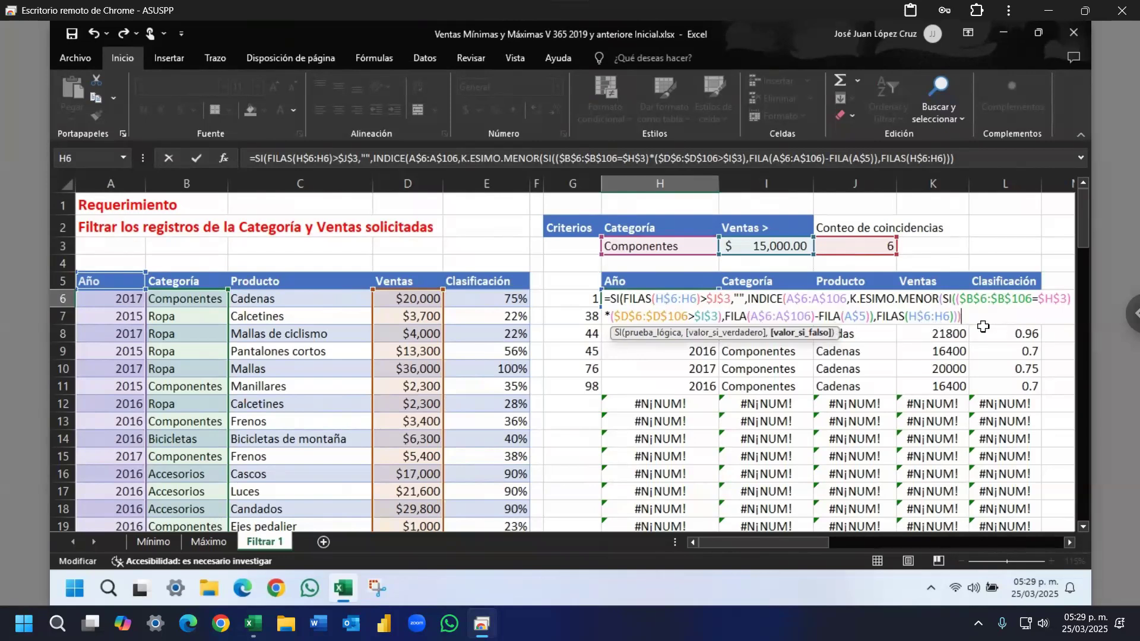
pyautogui.press('End')
pyautogui.hotkey('ctrl', 'shift', 'Return')
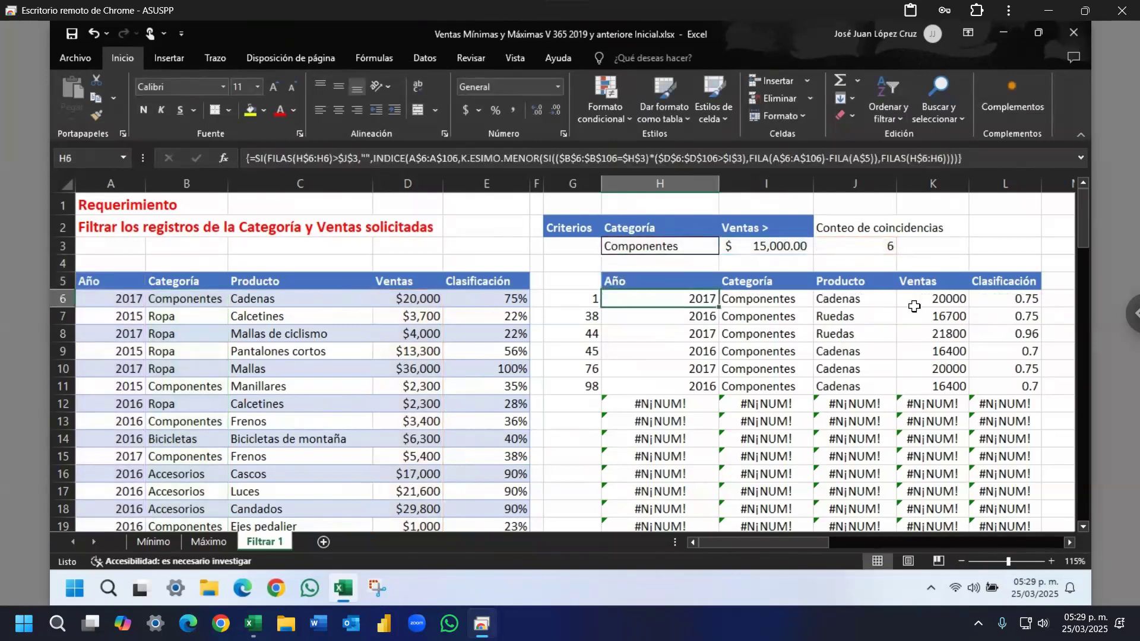
pyautogui.moveTo(720, 309); pyautogui.dragTo(1011, 310)
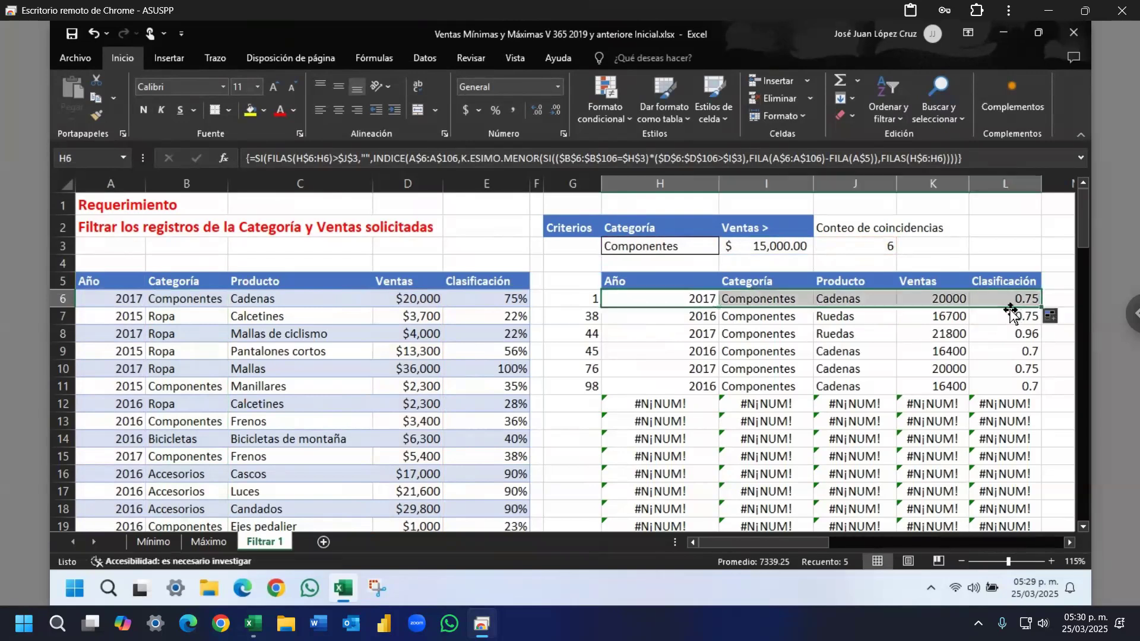
pyautogui.doubleClick(1042, 307)
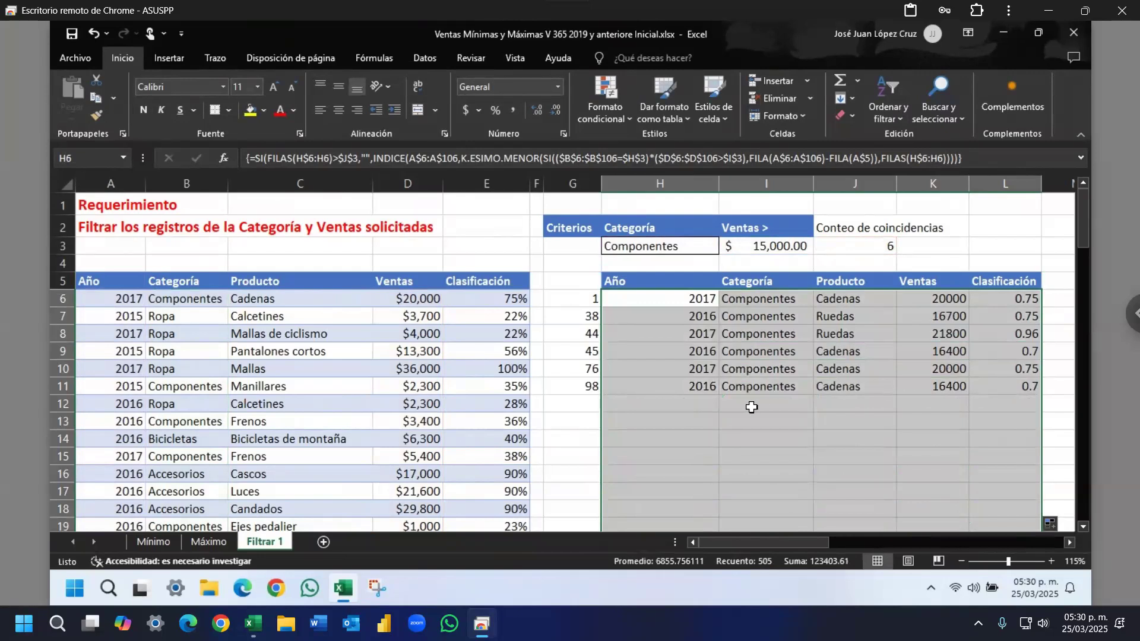
# Step: Examine the H12 formula's FILAS(H$6:H12) test, its $J$3 reference and "" argument, plus the match count in J3
pyautogui.click(692, 406)
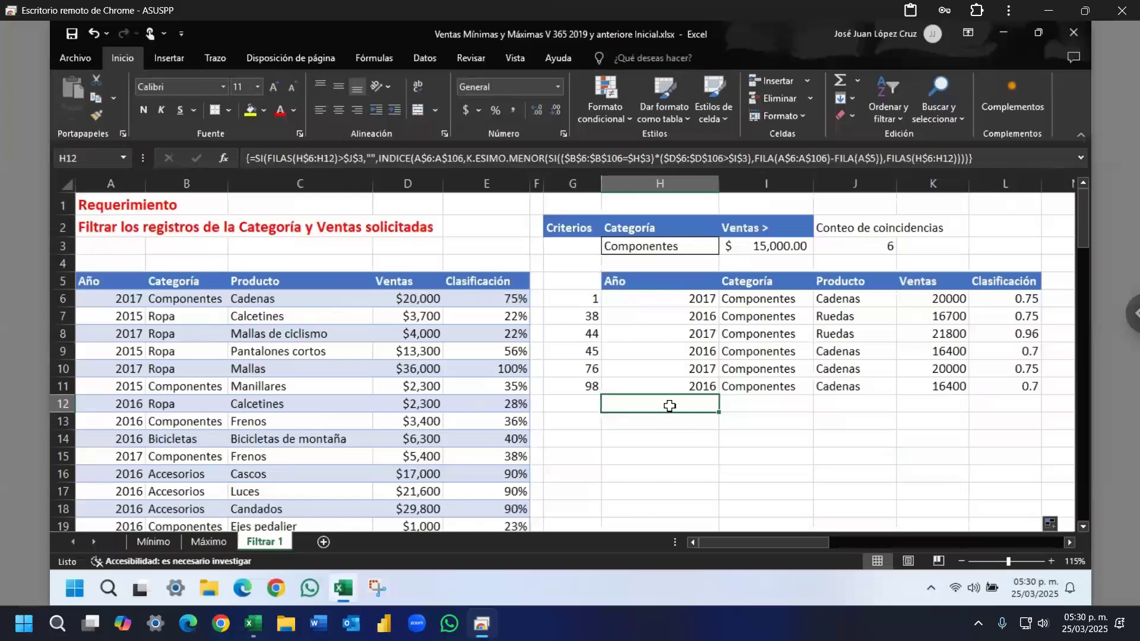
pyautogui.doubleClick(669, 406)
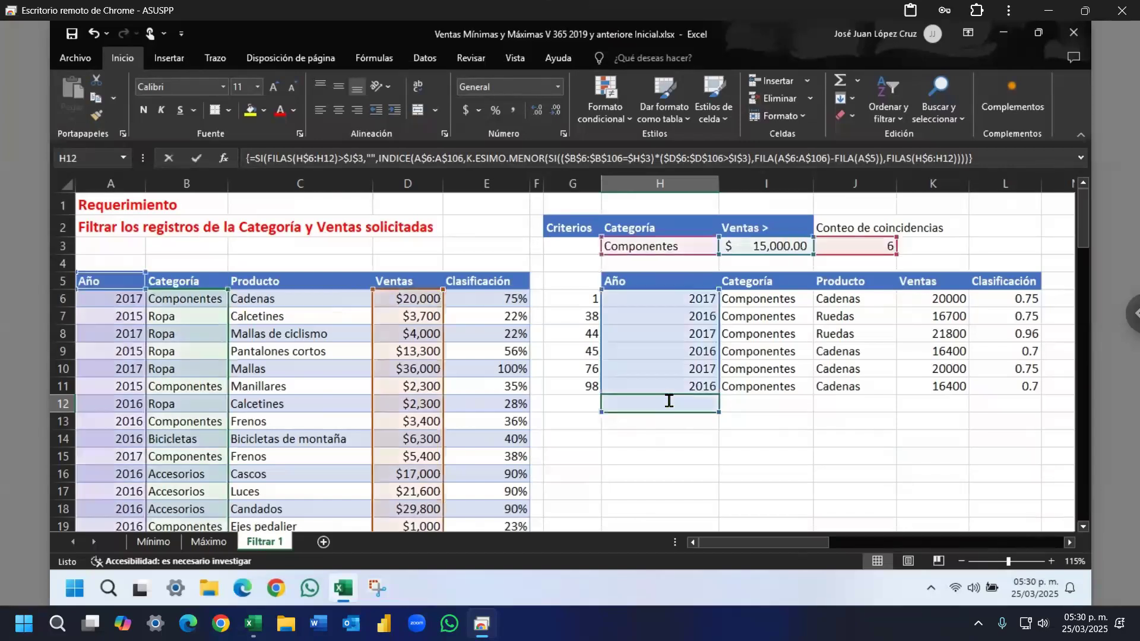
pyautogui.moveTo(622, 405); pyautogui.dragTo(710, 408)
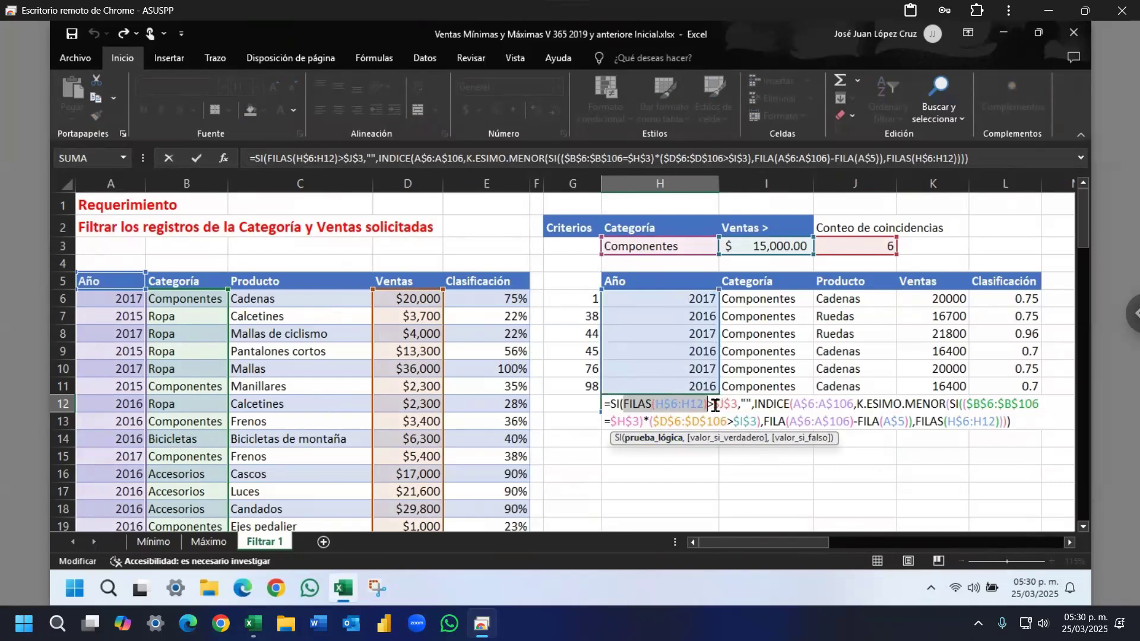
pyautogui.moveTo(714, 406); pyautogui.dragTo(738, 406)
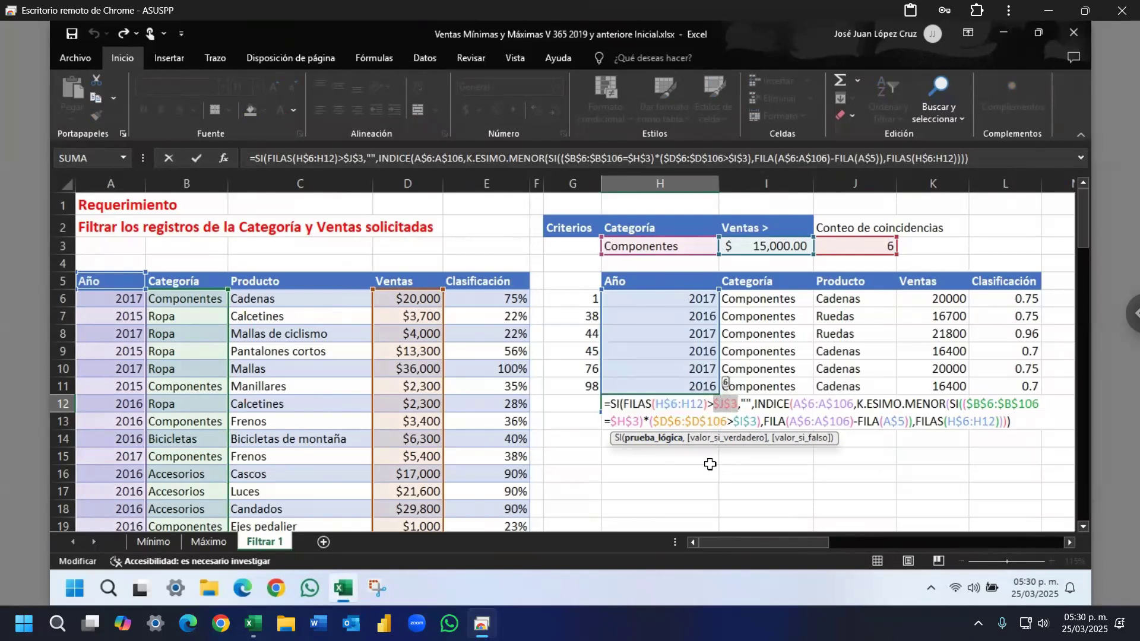
pyautogui.click(716, 439)
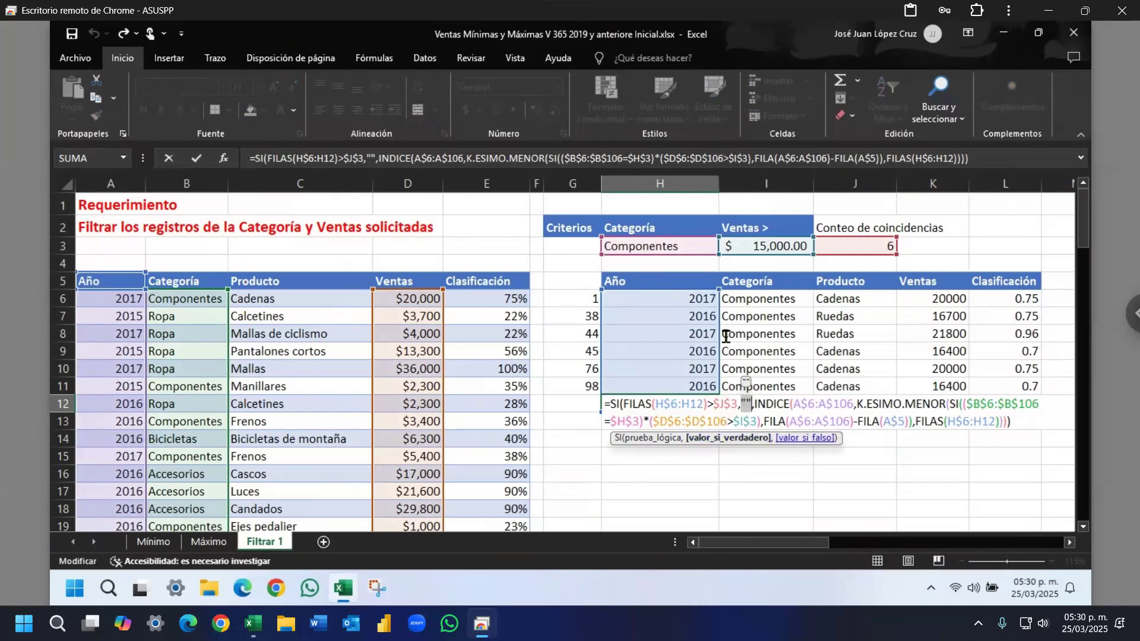
pyautogui.hotkey('ctrl', 'shift', 'Return')
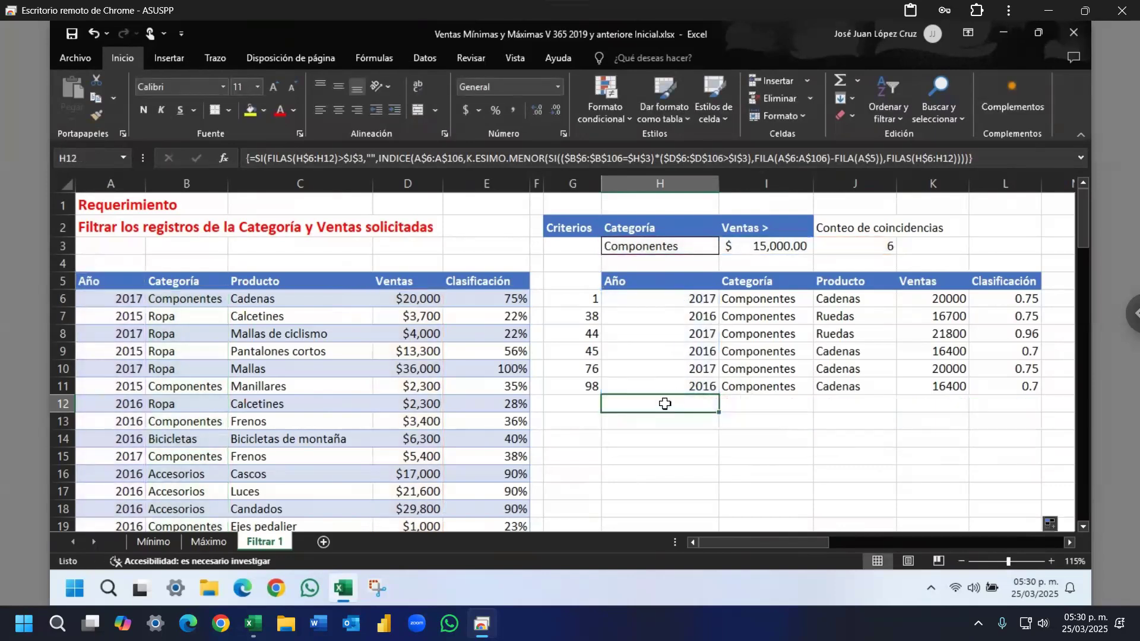
pyautogui.click(865, 246)
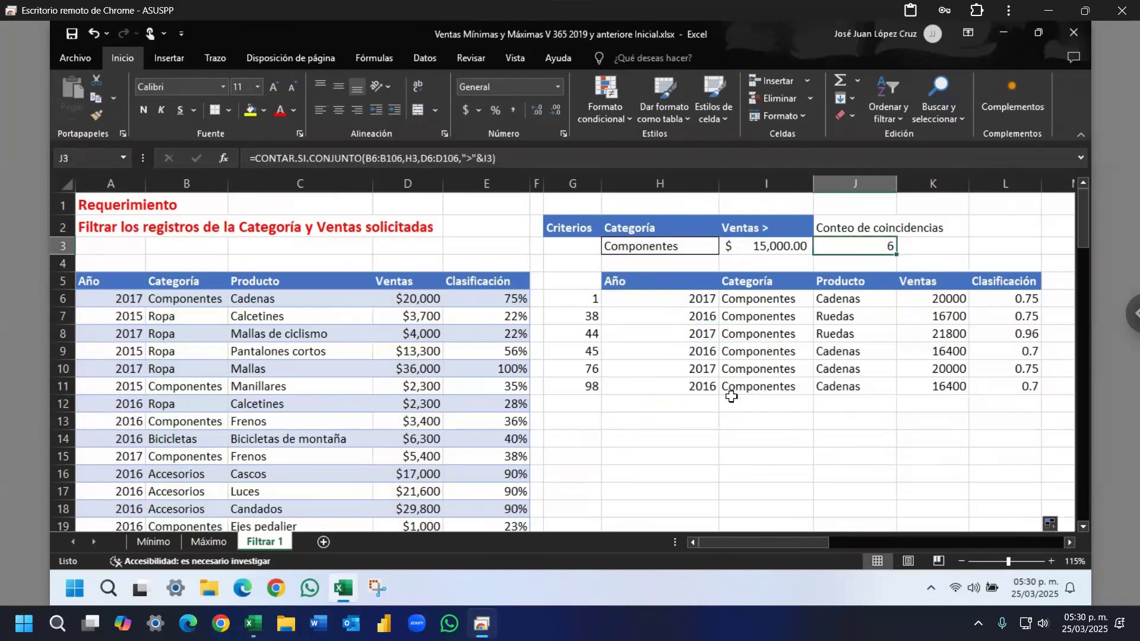
pyautogui.click(705, 407)
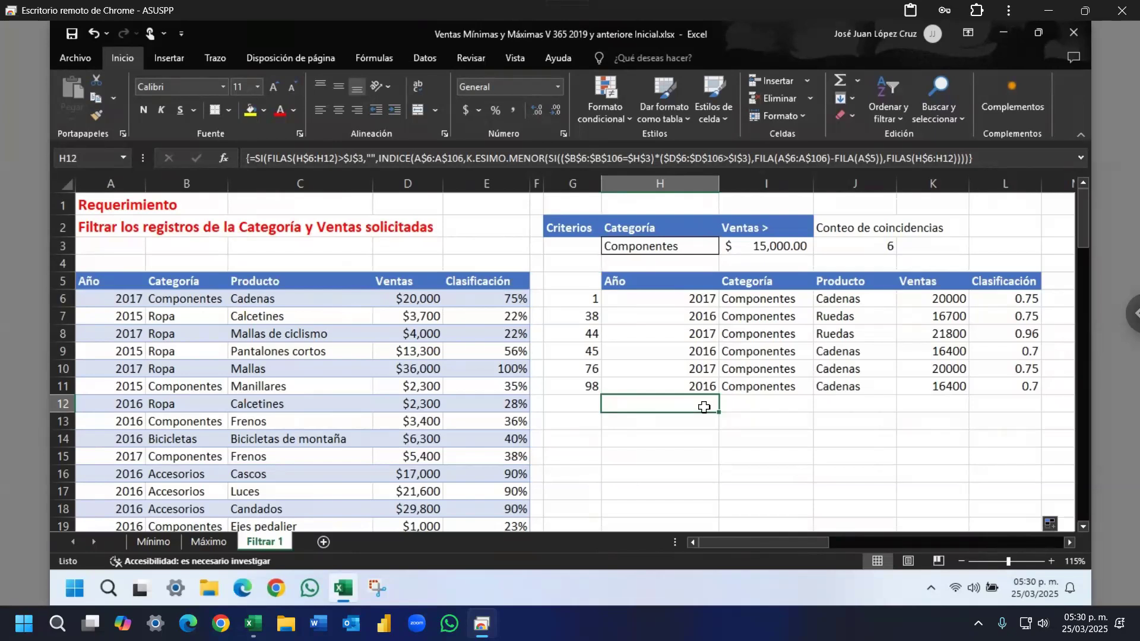
# Step: Freeze the panes at column F so that the source data in columns A to E stays fixed
pyautogui.click(715, 544)
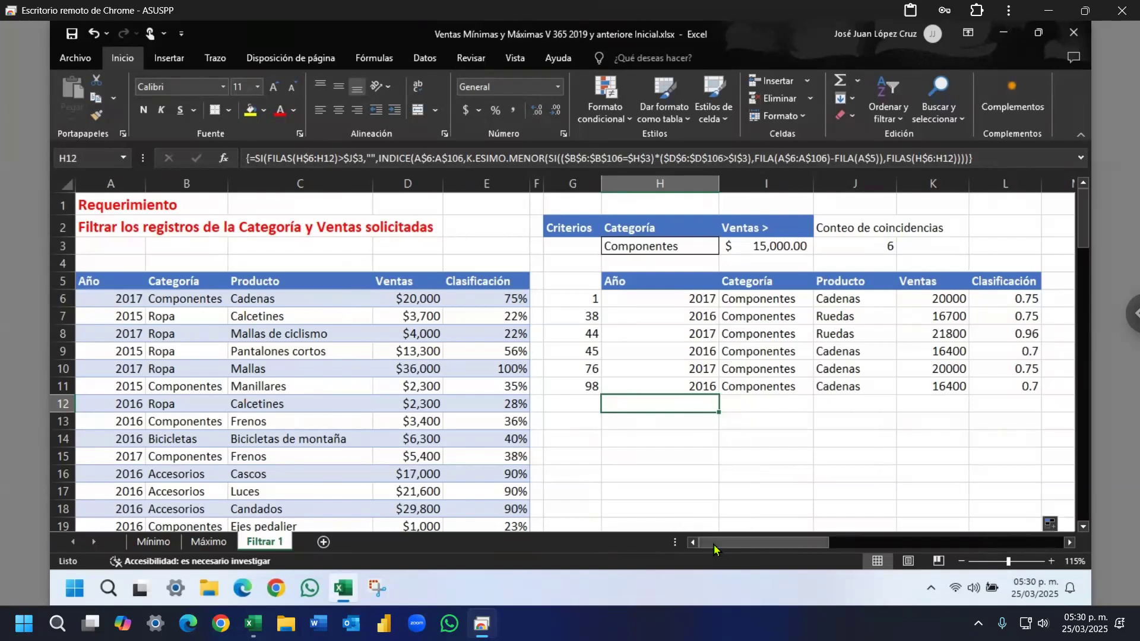
pyautogui.click(537, 181)
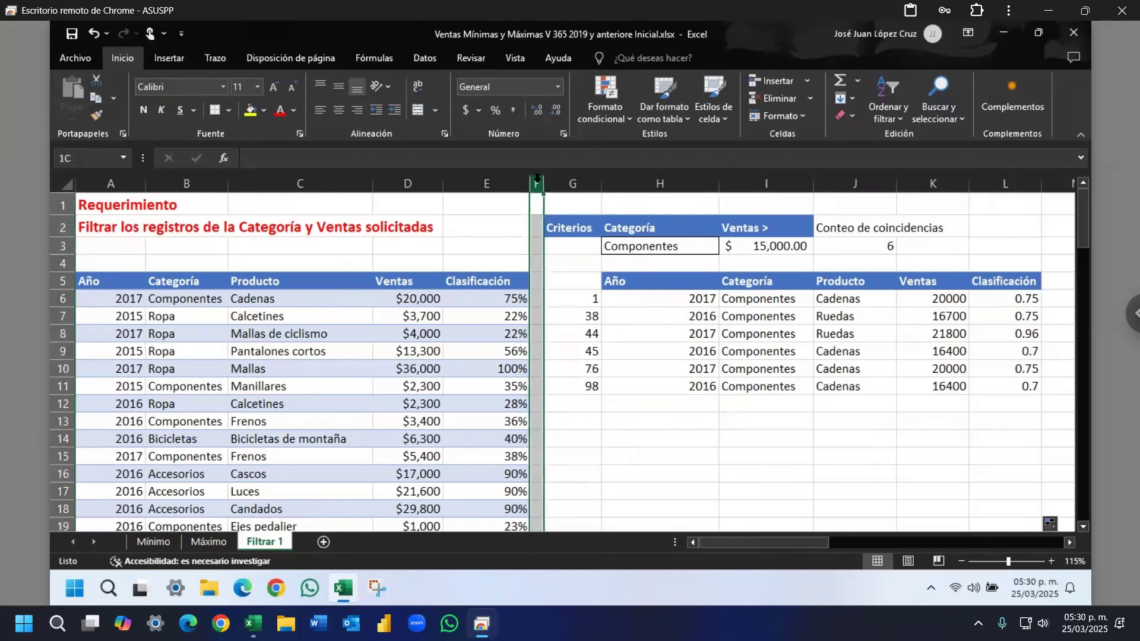
pyautogui.click(513, 60)
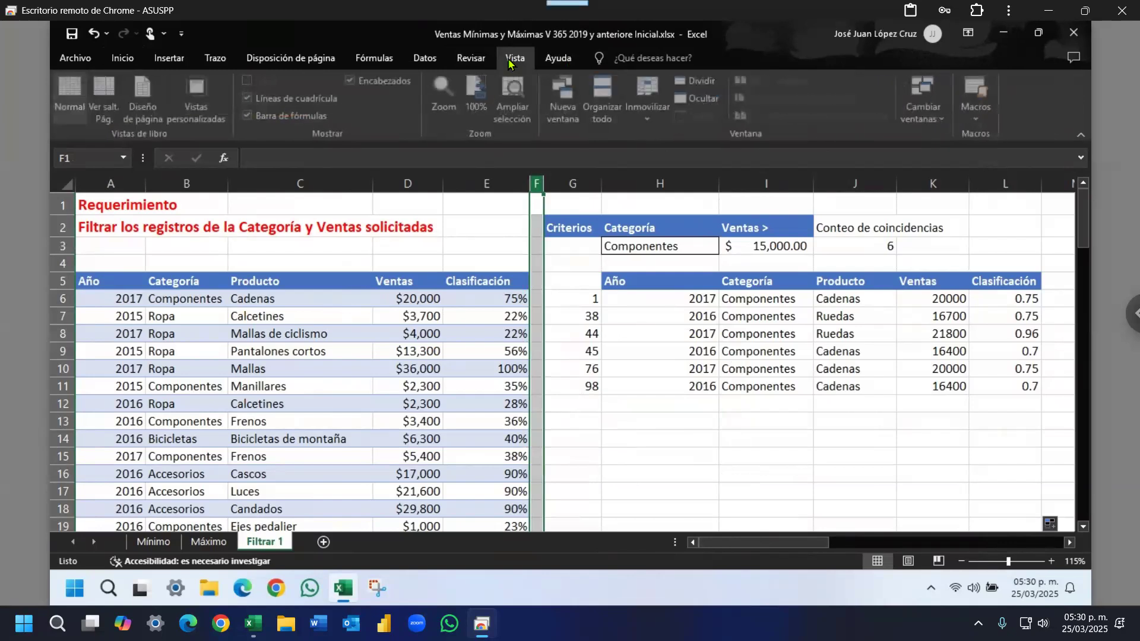
pyautogui.click(658, 101)
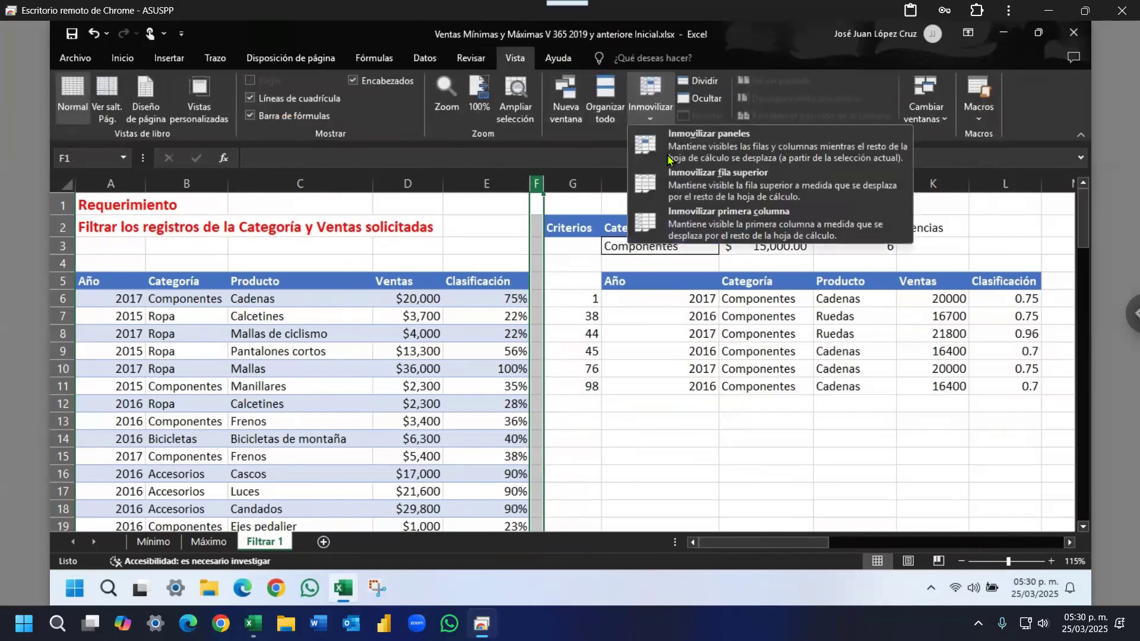
pyautogui.click(686, 147)
# Step: Autofit column N in the second criteria block and check the match-count formula in P3
pyautogui.moveTo(727, 543); pyautogui.dragTo(775, 527)
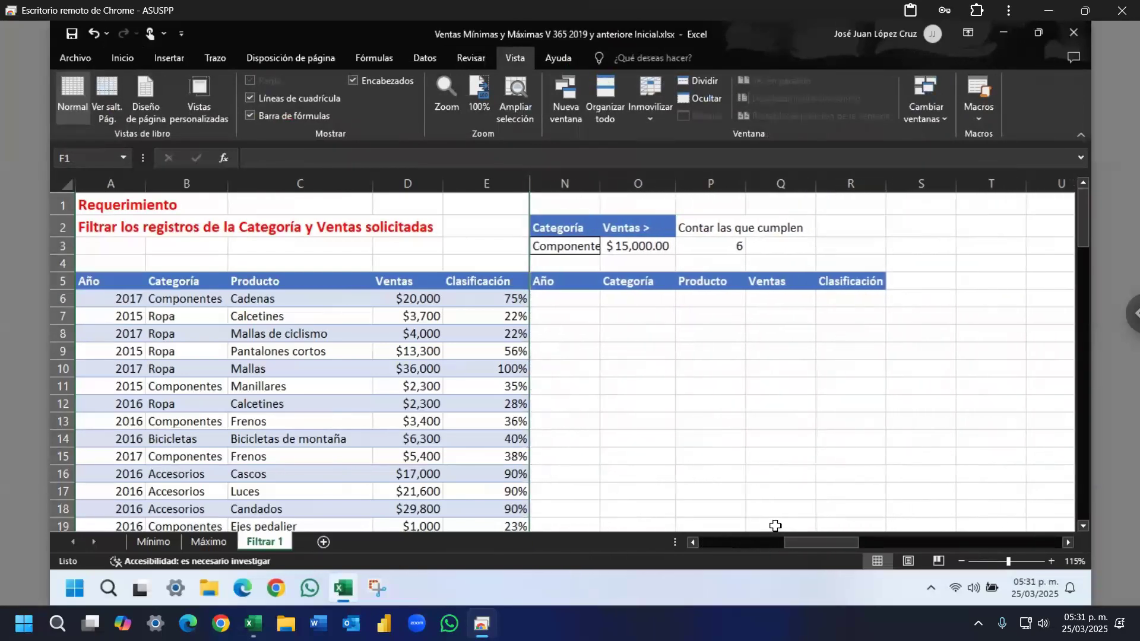
pyautogui.click(692, 543)
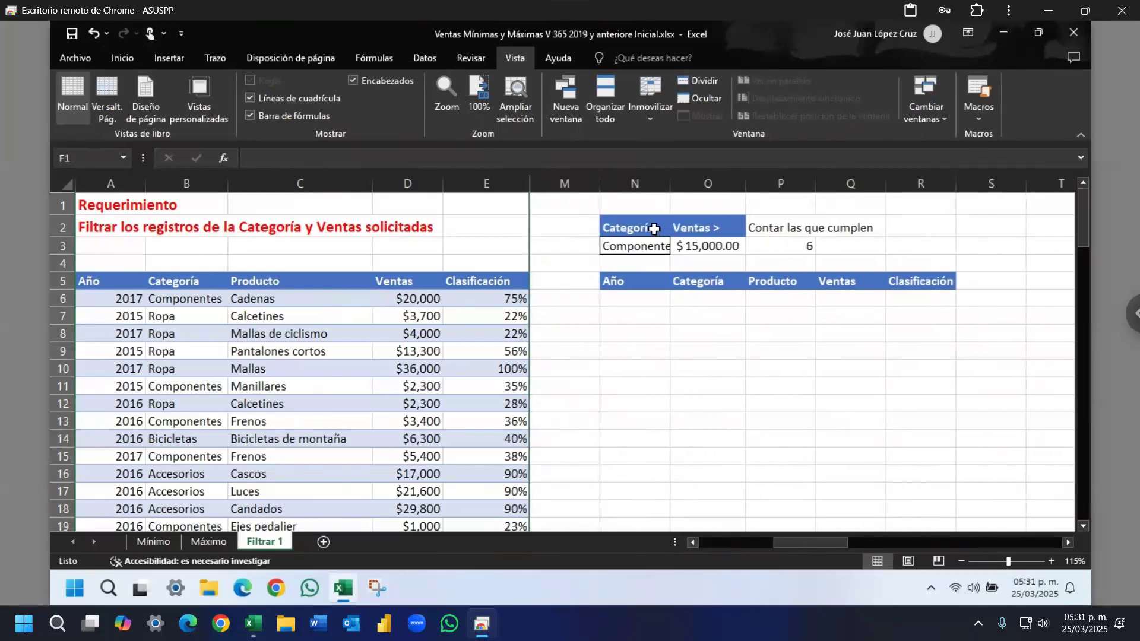
pyautogui.doubleClick(673, 187)
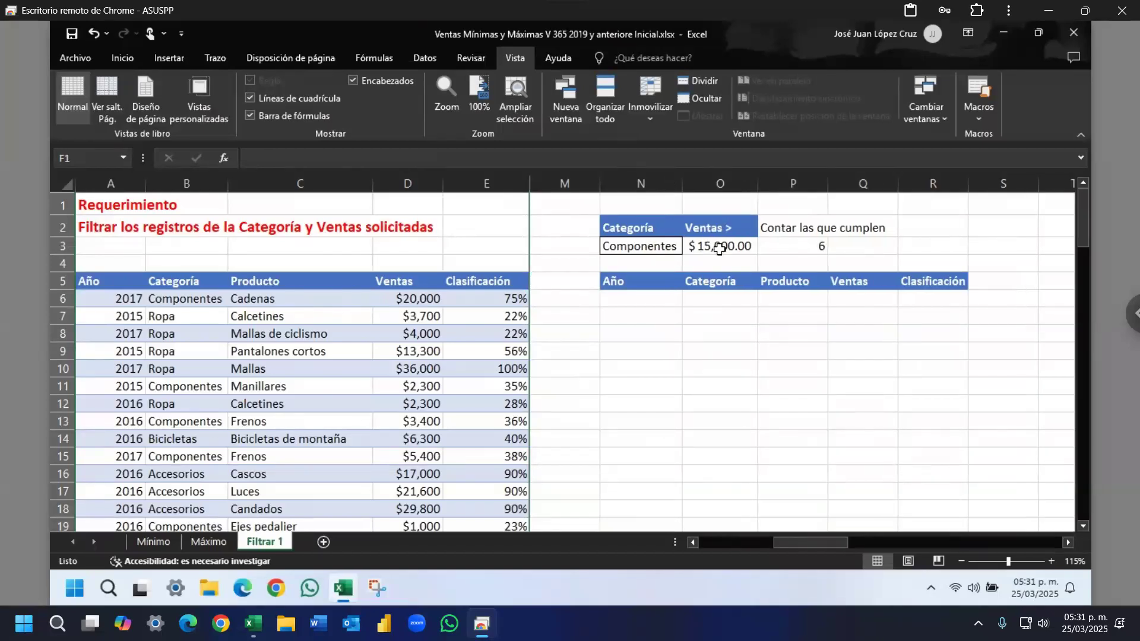
pyautogui.click(800, 246)
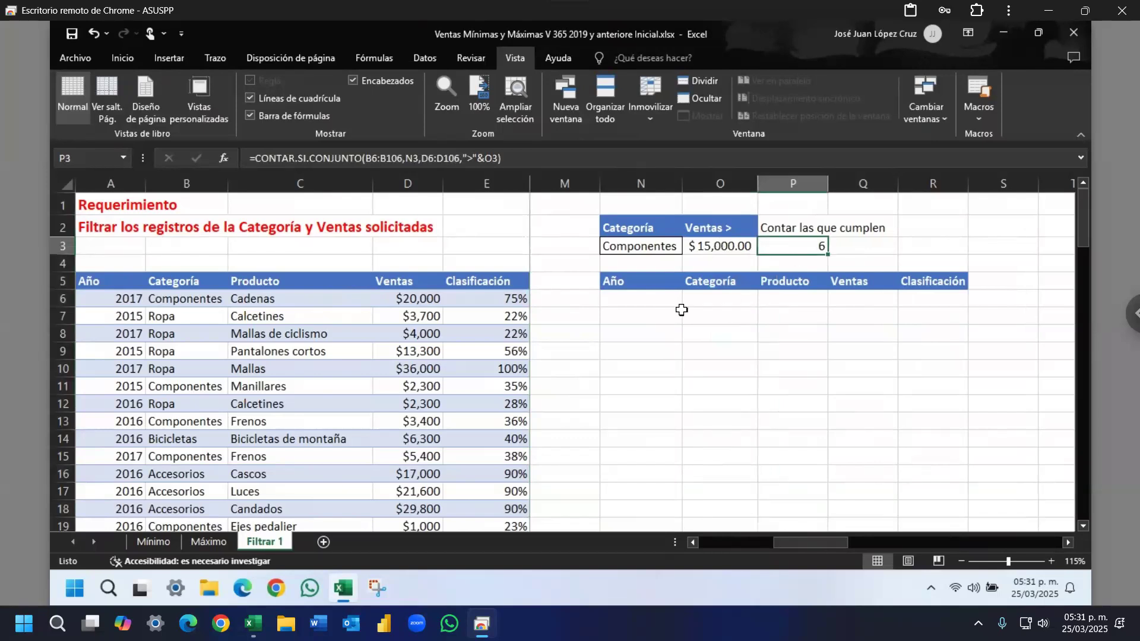
# Step: Start an AGREGAR formula in N6 with function number 15 (K.ESIMO.MENOR) and option 6 (Omitir valores de error)
pyautogui.click(641, 299)
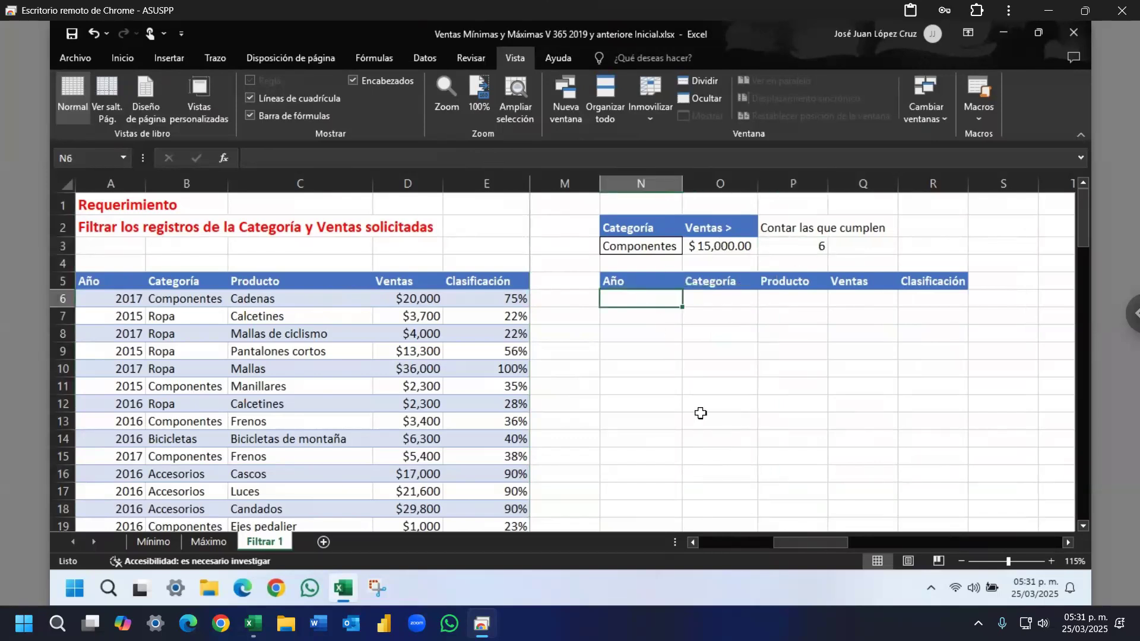
pyautogui.write('=agre')
pyautogui.press('Tab')
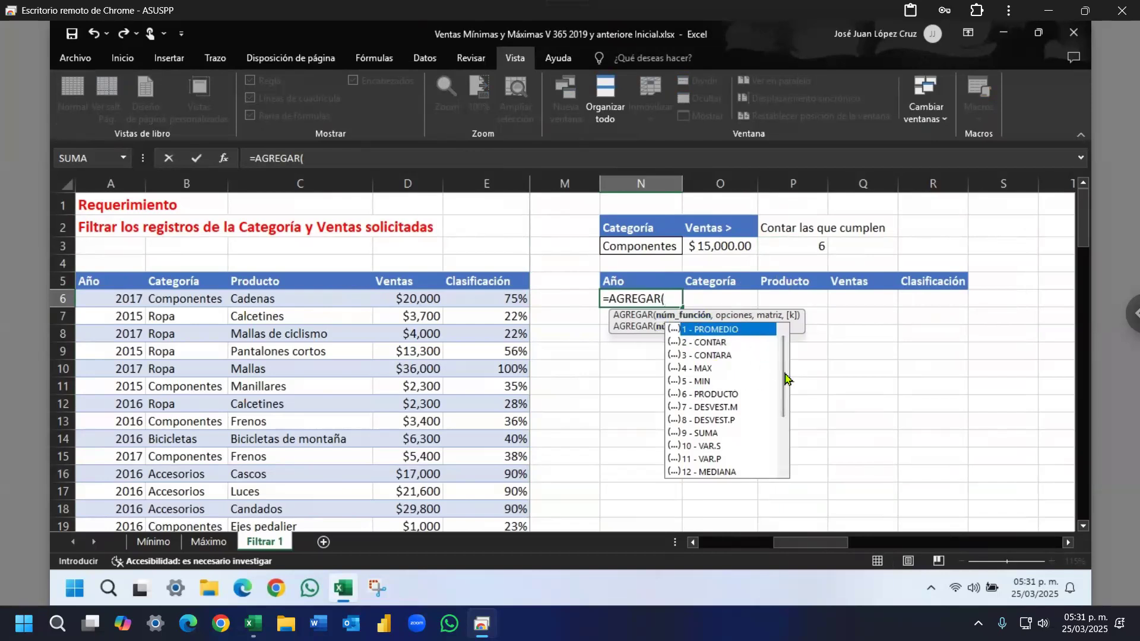
pyautogui.moveTo(783, 380); pyautogui.dragTo(783, 451)
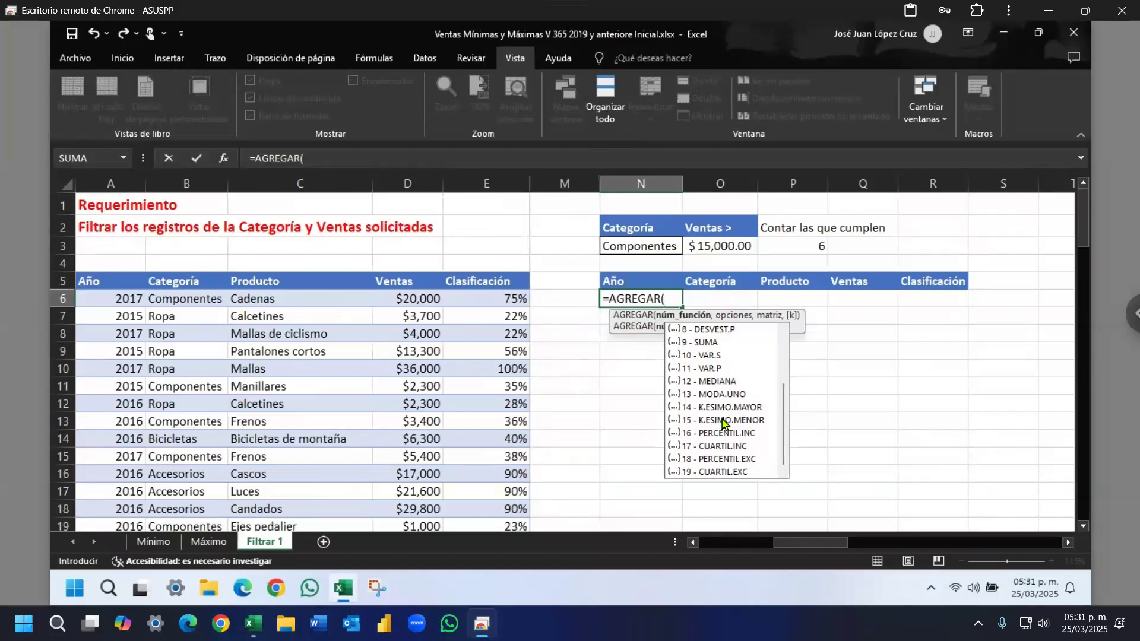
pyautogui.write('15')
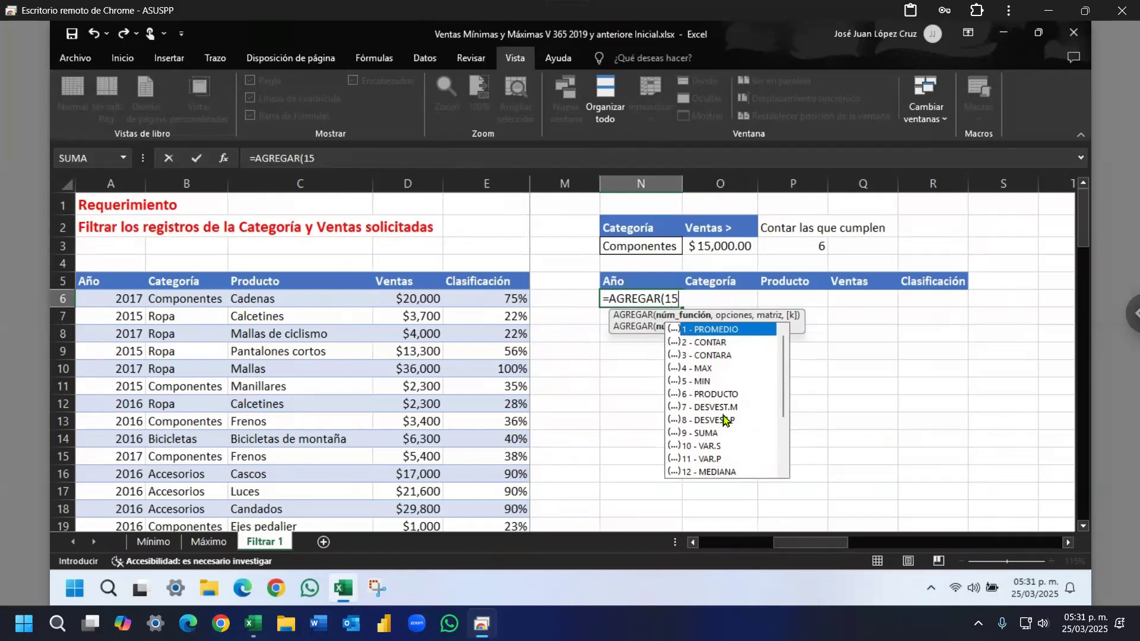
pyautogui.write(',6')
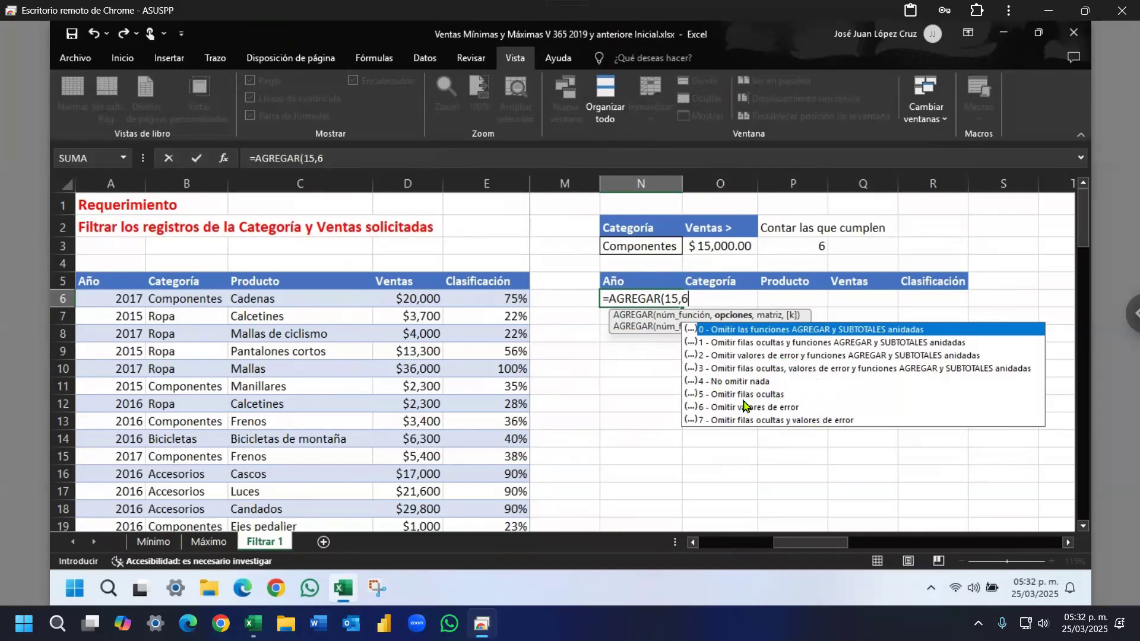
pyautogui.write(',')
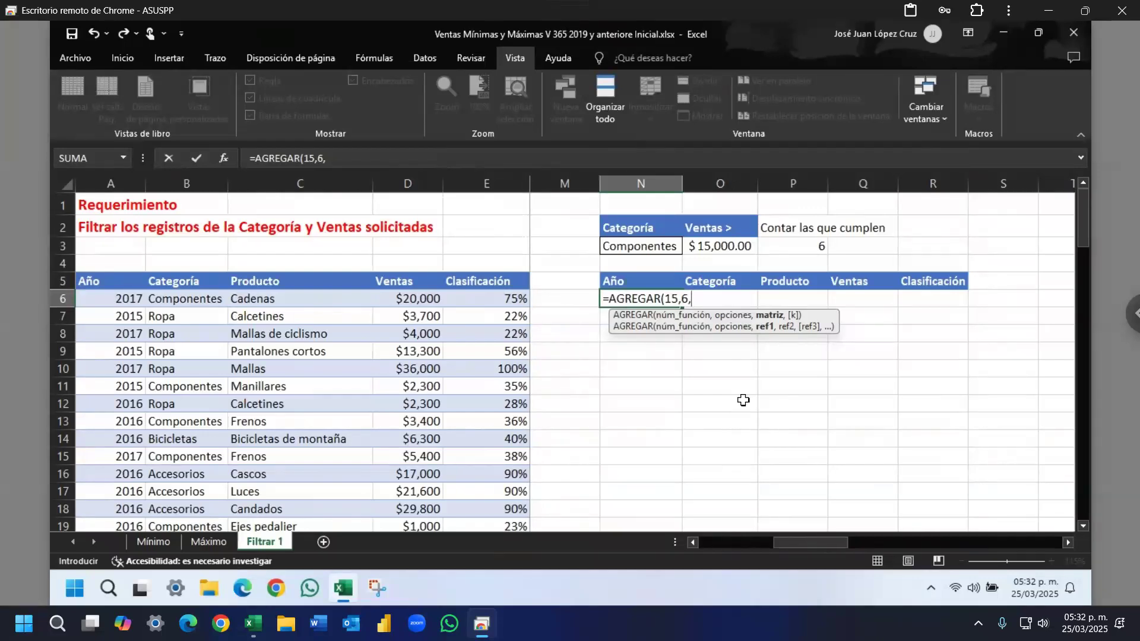
# Step: Add FILA(A6:A106)-FILA(A5) as the matriz argument of the AGREGAR formula in N6
pyautogui.write('FILA(')
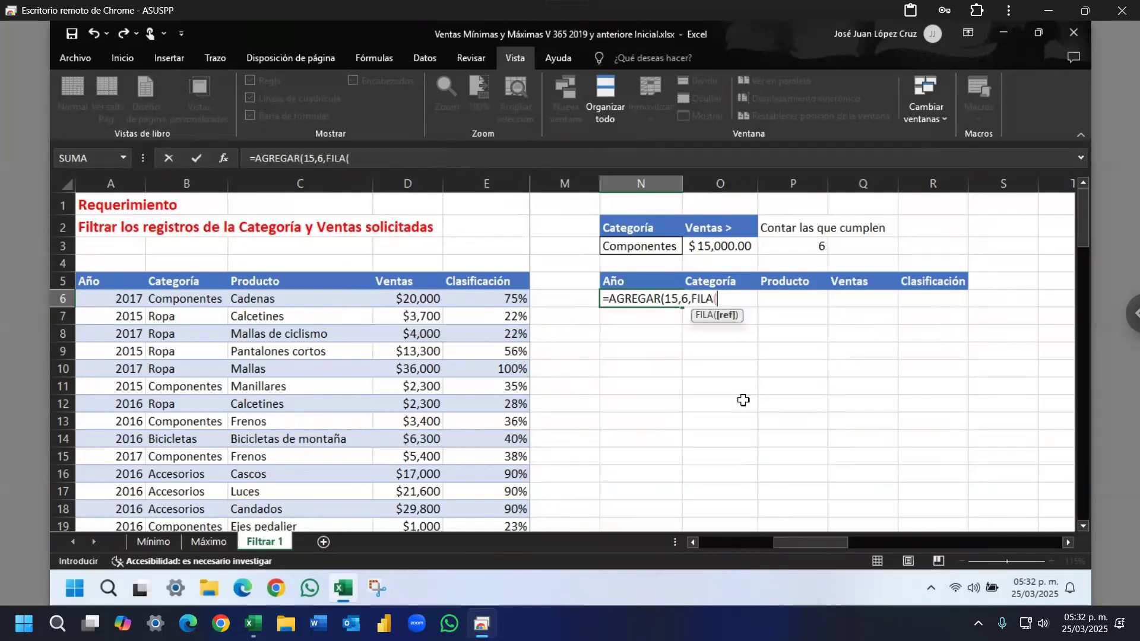
pyautogui.click(120, 299)
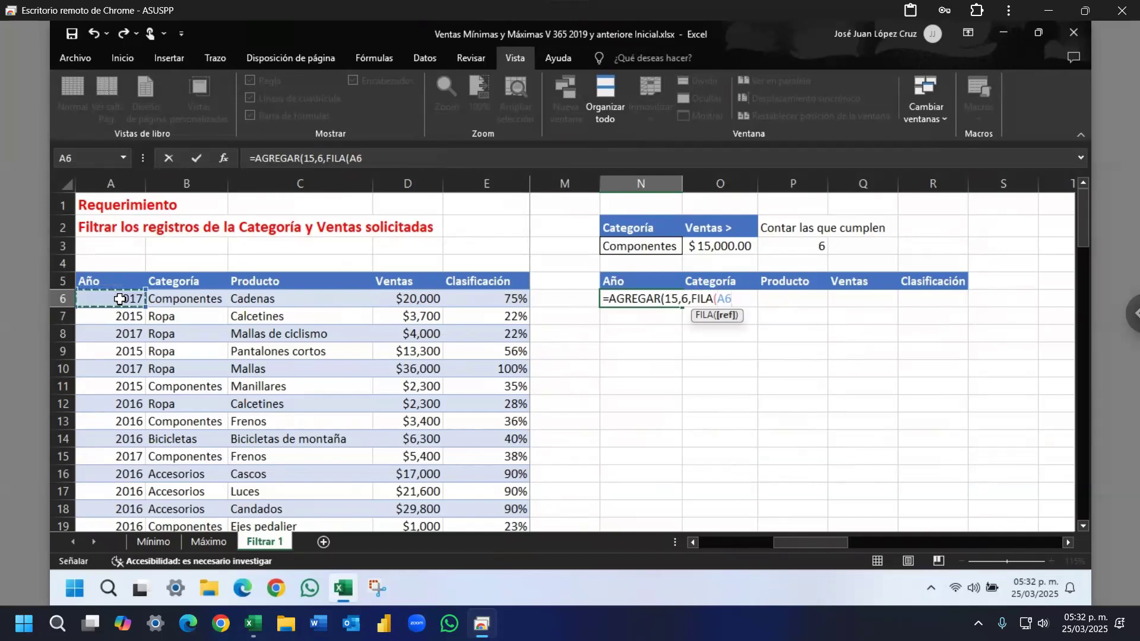
pyautogui.hotkey('ctrl', 'shift', 'Down')
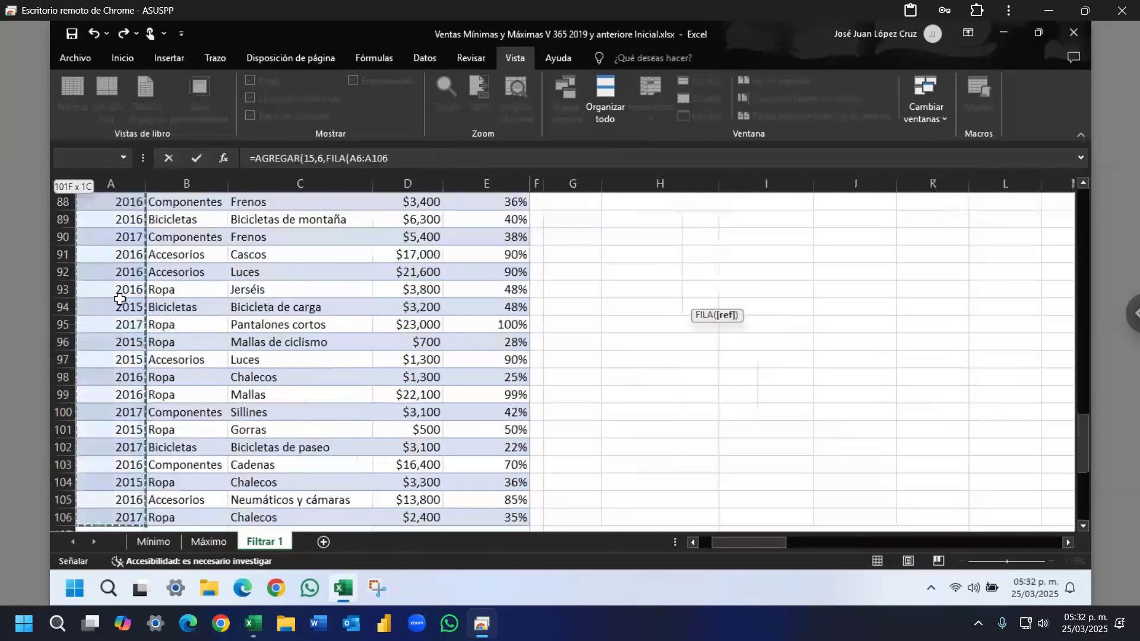
pyautogui.hotkey('ctrl', 'BackSpace')
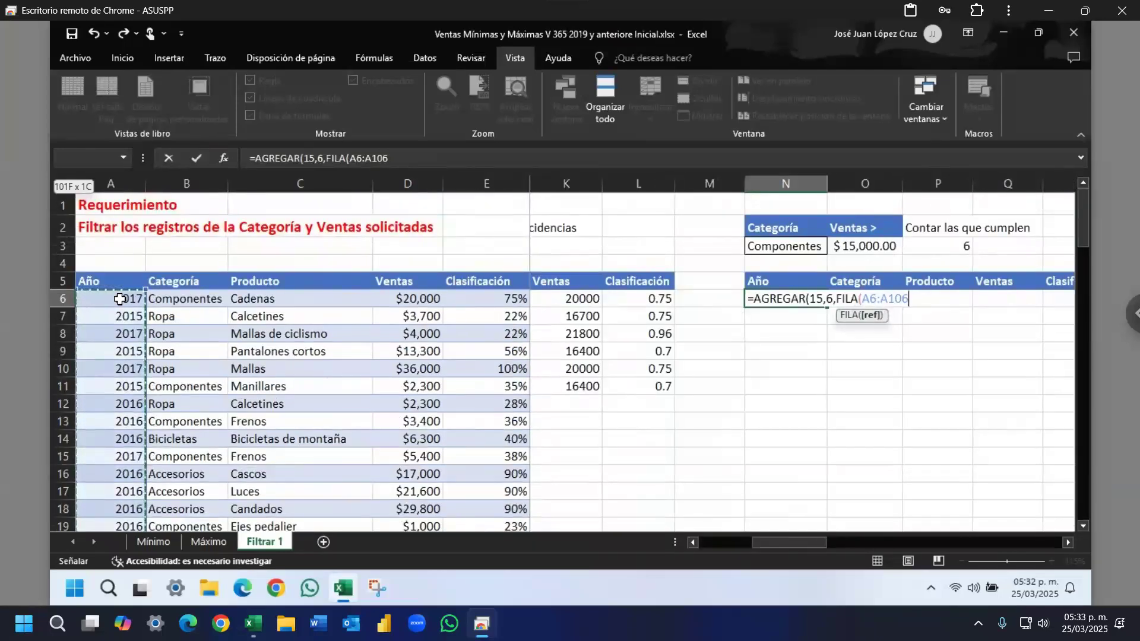
pyautogui.write(')-fila')
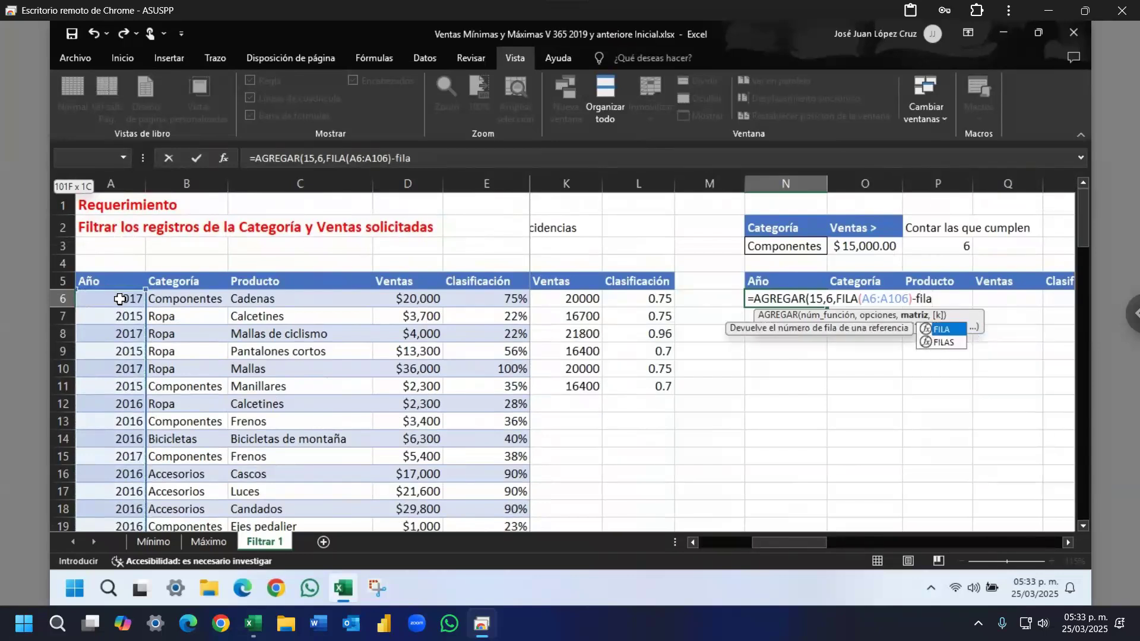
pyautogui.press('Tab')
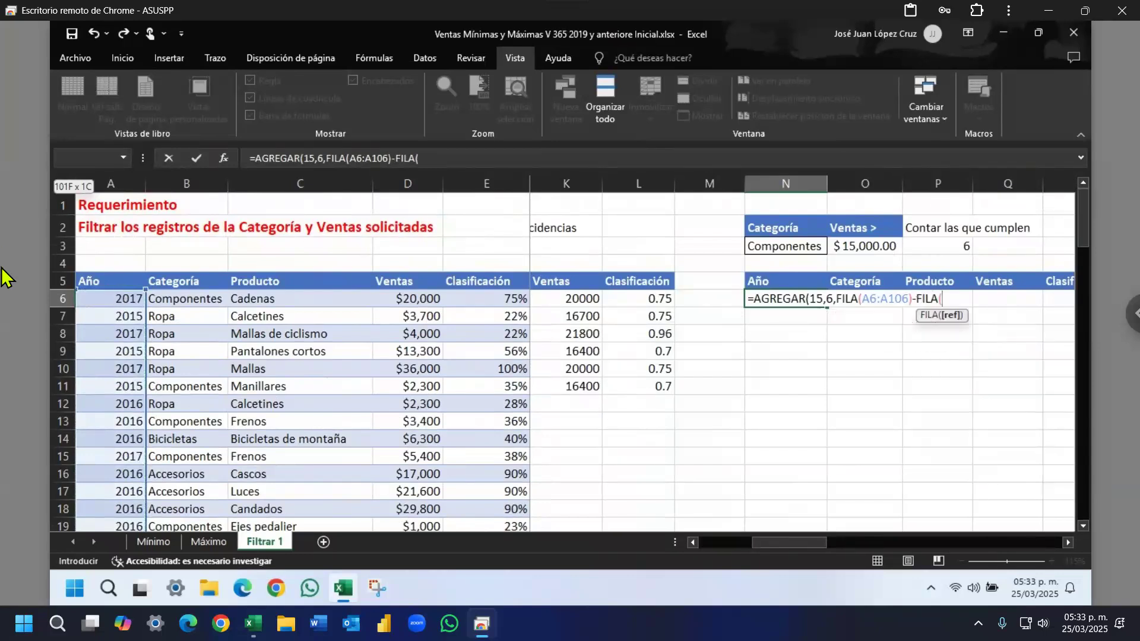
pyautogui.click(97, 280)
pyautogui.write(')')
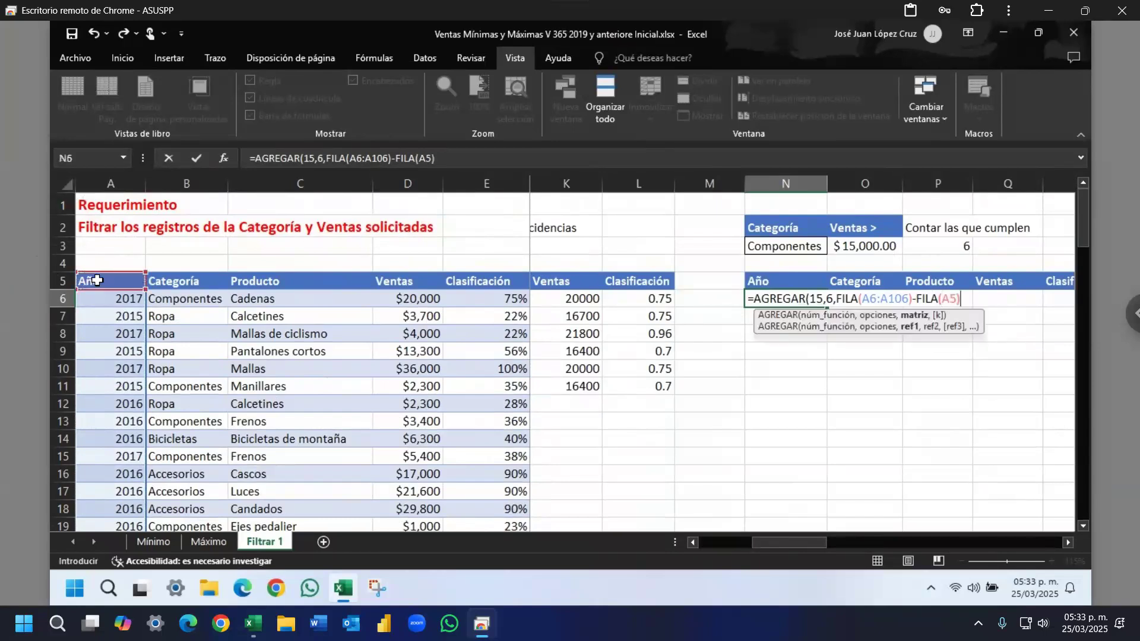
# Step: Lock the FILA references in the N6 AGREGAR formula as A$6:A$106 and $A$5
pyautogui.doubleClick(880, 298)
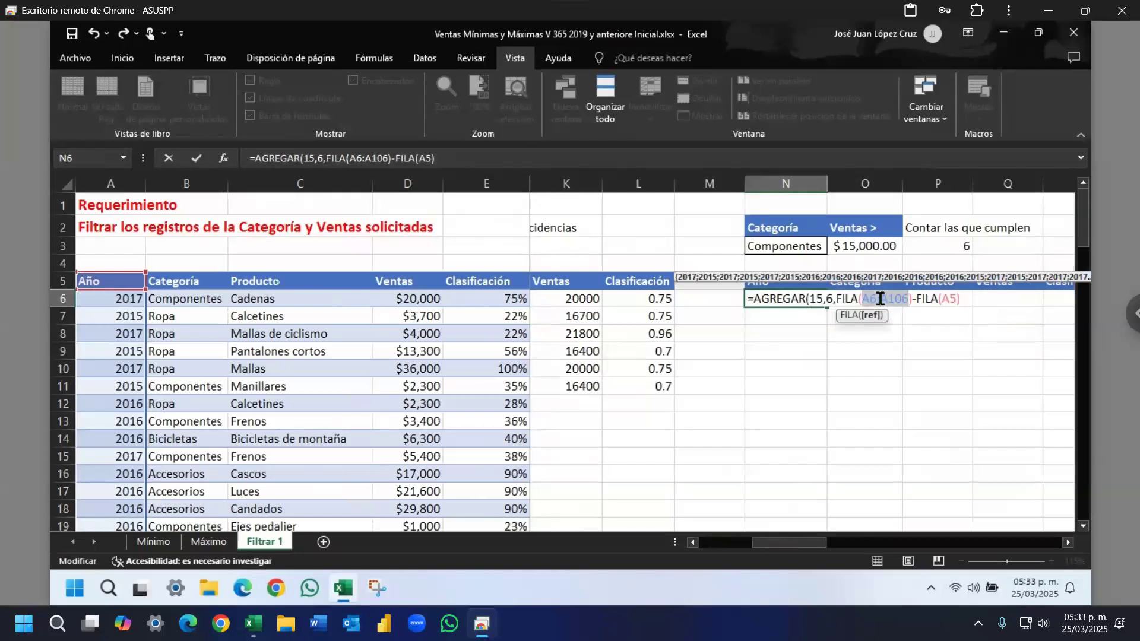
pyautogui.press('F4')
pyautogui.press('F4')
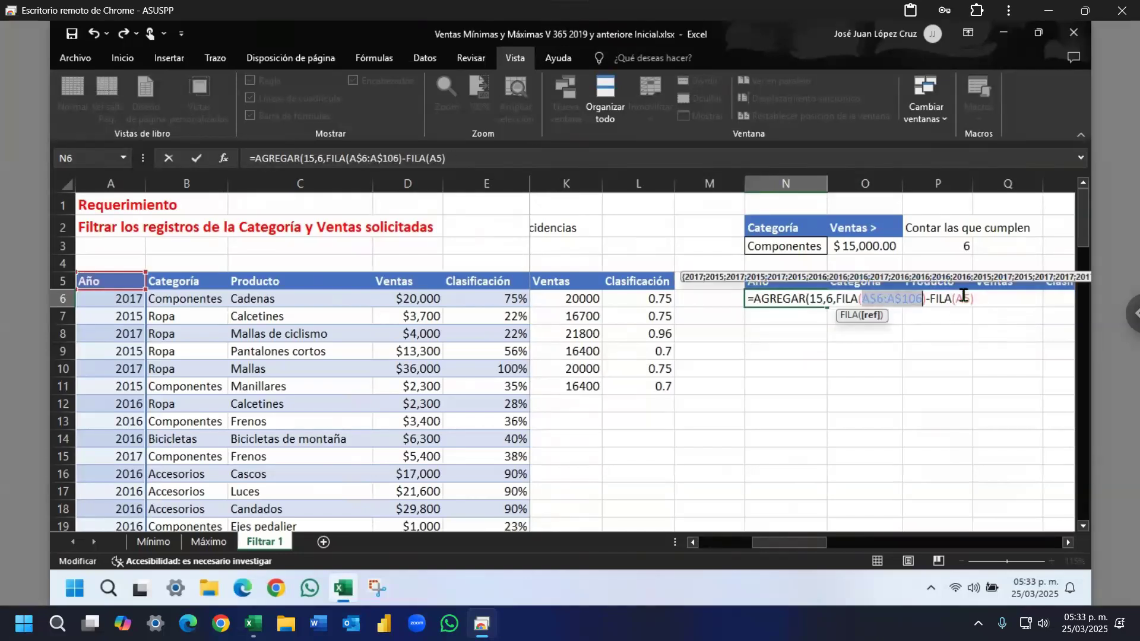
pyautogui.doubleClick(963, 298)
pyautogui.press('F4')
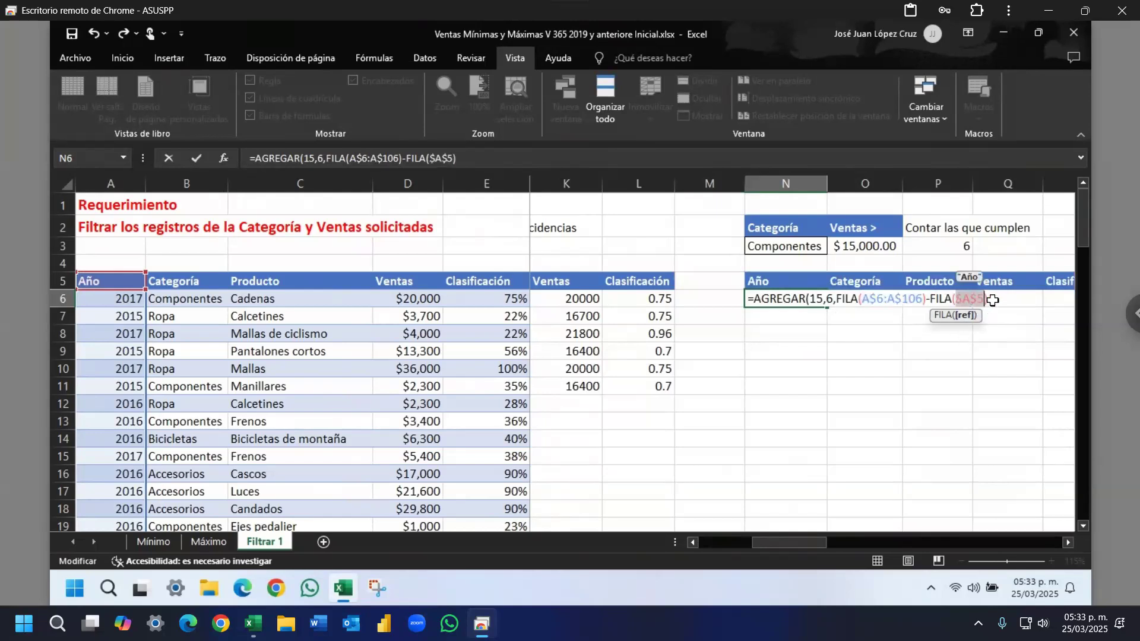
pyautogui.write(')')
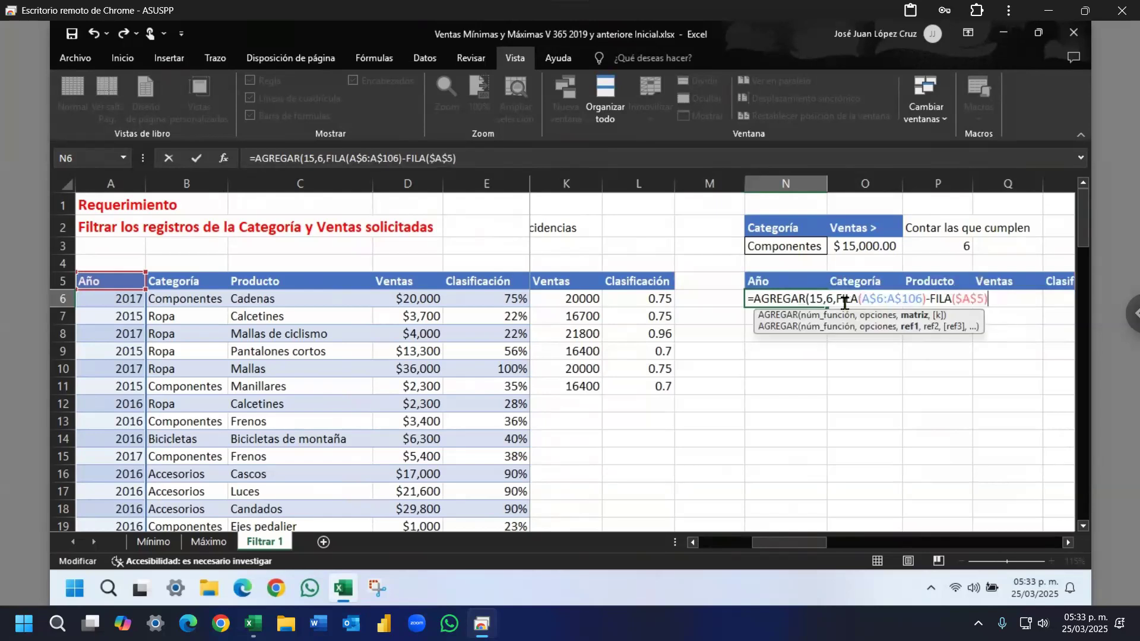
pyautogui.moveTo(836, 299); pyautogui.dragTo(997, 324)
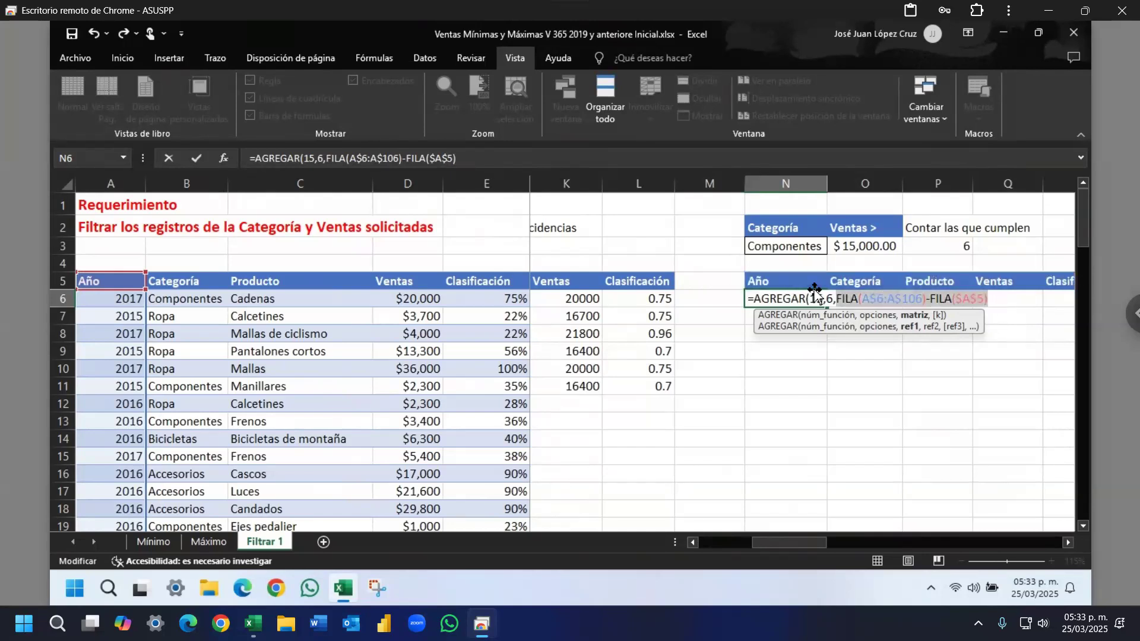
# Step: Divide the row-number array in the N6 formula by the category condition (B6:B106=N3)
pyautogui.click(1002, 300)
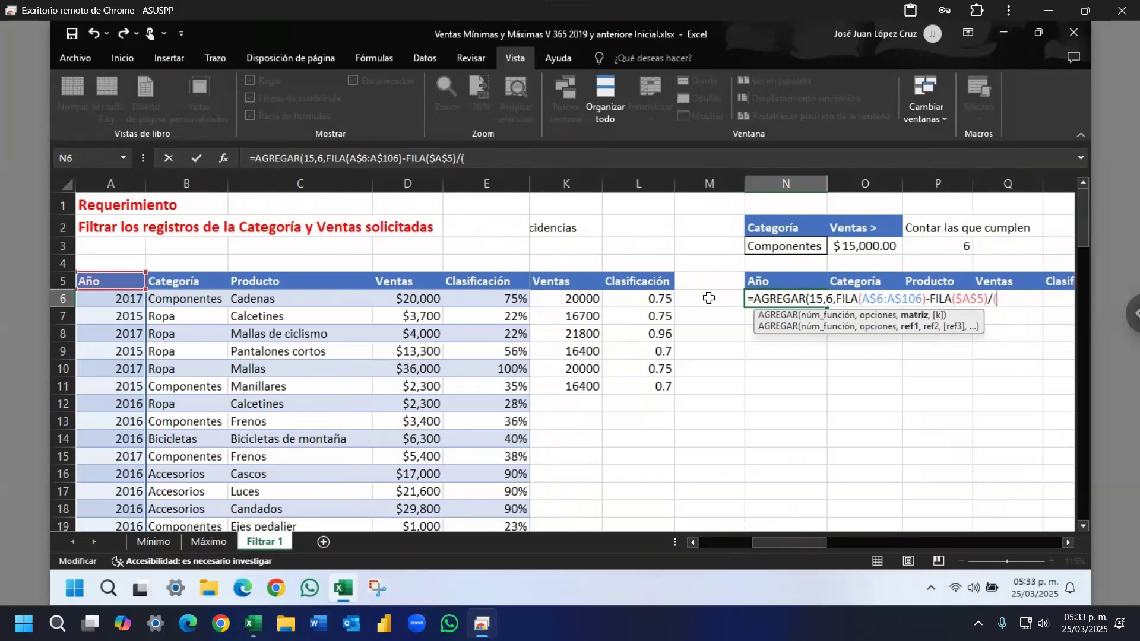
pyautogui.click(185, 300)
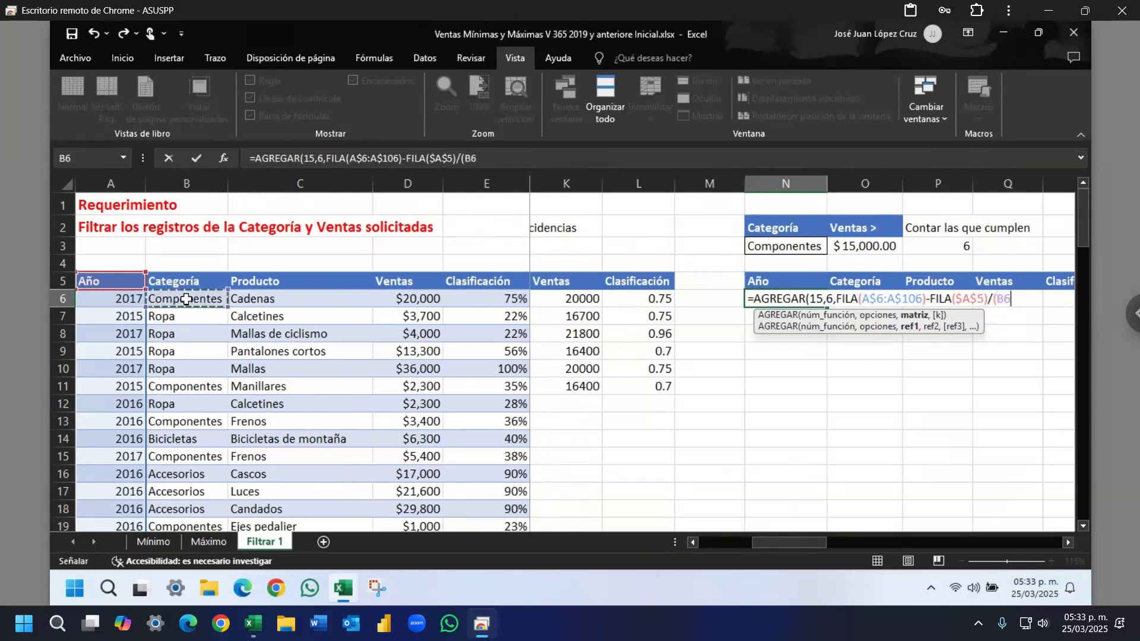
pyautogui.hotkey('ctrl', 'shift', 'Down')
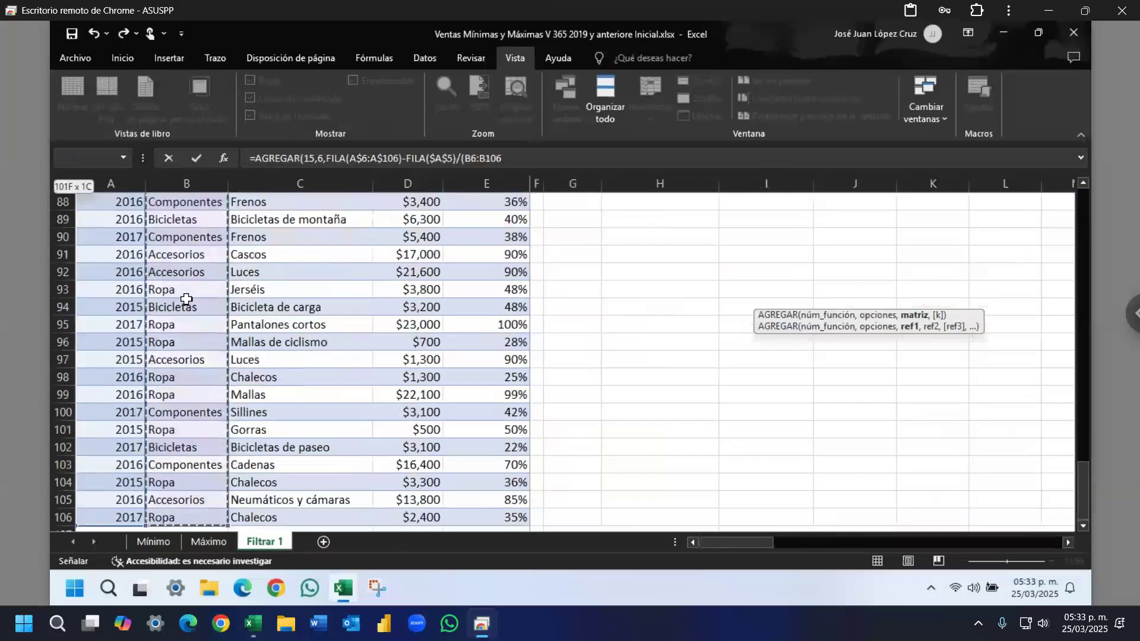
pyautogui.hotkey('ctrl', 'BackSpace')
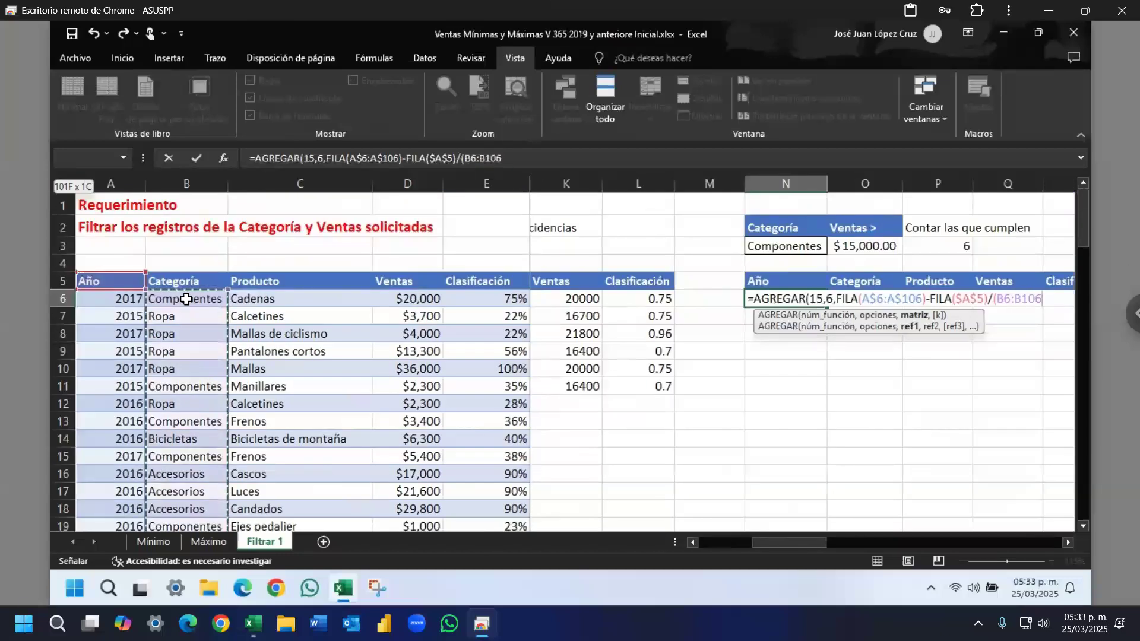
pyautogui.write('=')
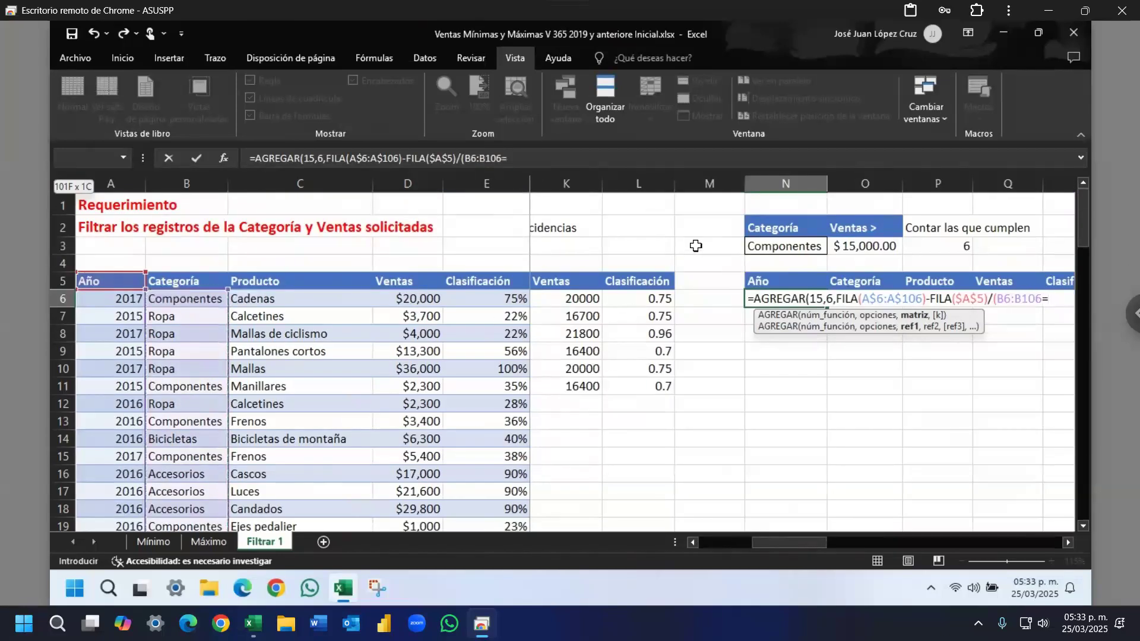
pyautogui.click(772, 243)
pyautogui.write(')')
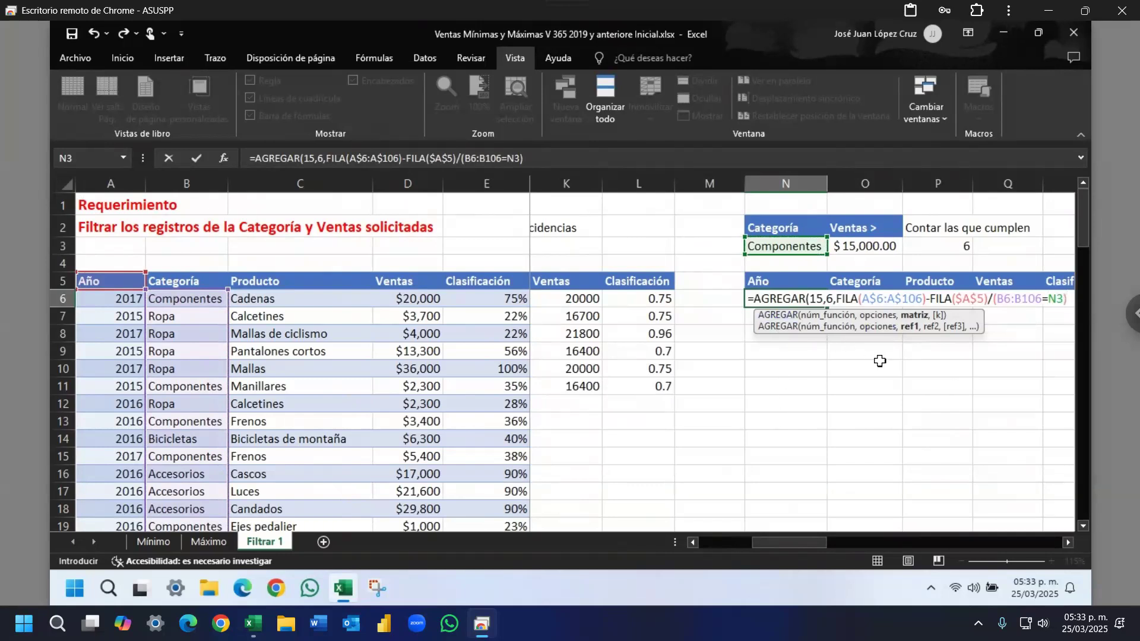
pyautogui.hotkey('ctrl', '2')
pyautogui.moveTo(955, 349); pyautogui.dragTo(787, 350)
pyautogui.moveTo(1002, 471); pyautogui.dragTo(1002, 355)
pyautogui.press('Escape')
# Step: Make the category condition's references absolute in the N6 formula, as $B$6:$B$106=$N$3
pyautogui.doubleClick(1011, 300)
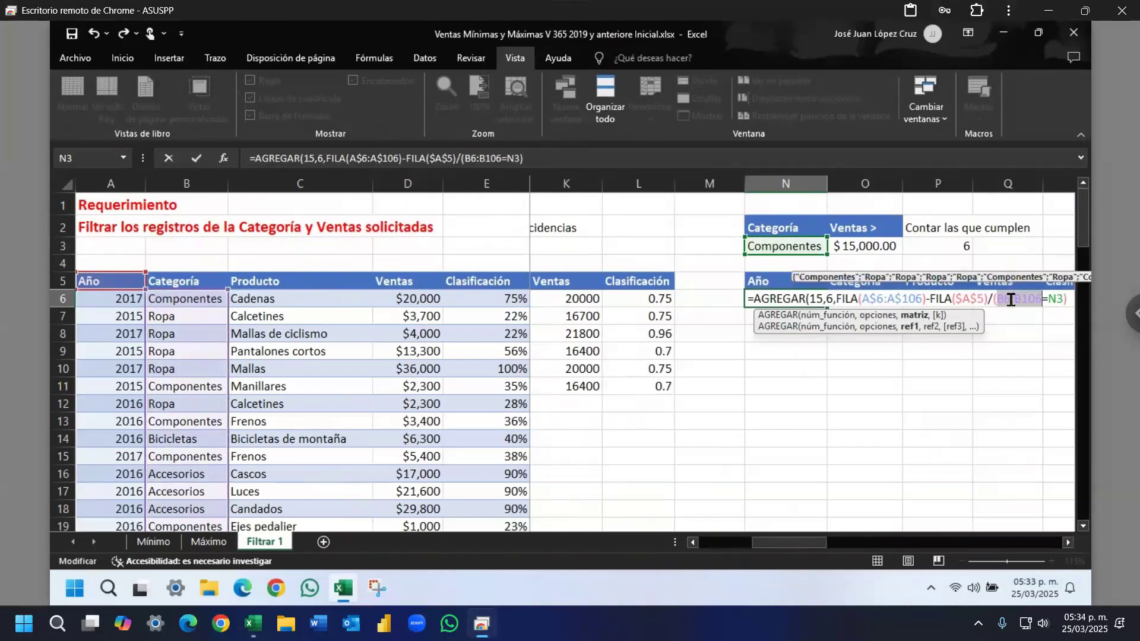
pyautogui.press('F4')
pyautogui.moveTo(969, 315); pyautogui.dragTo(974, 413)
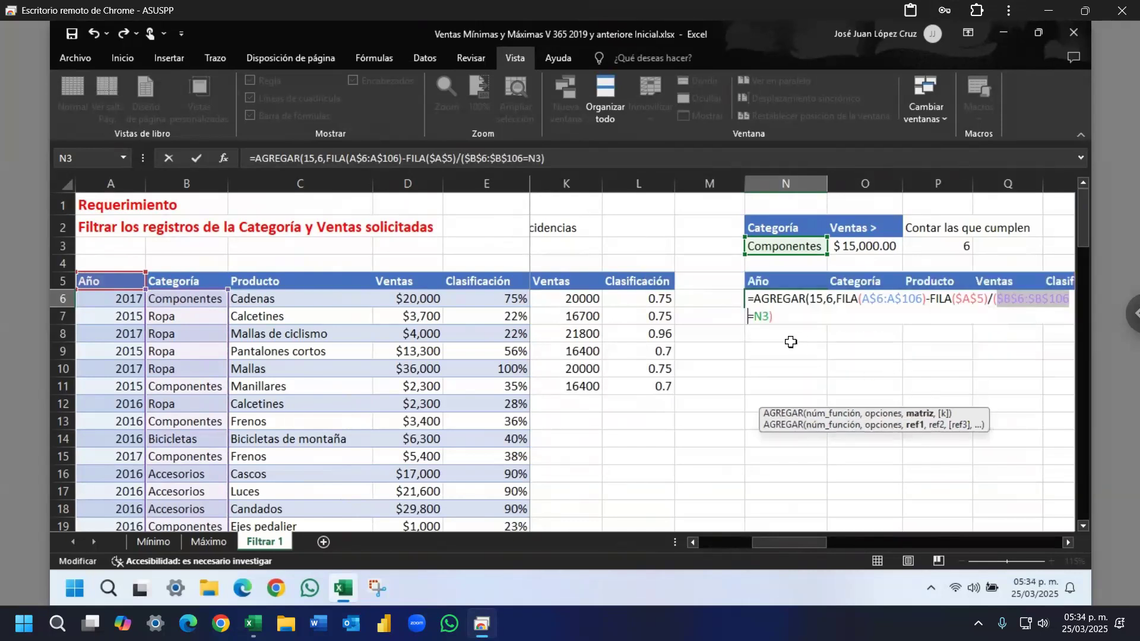
pyautogui.doubleClick(762, 317)
pyautogui.press('F4')
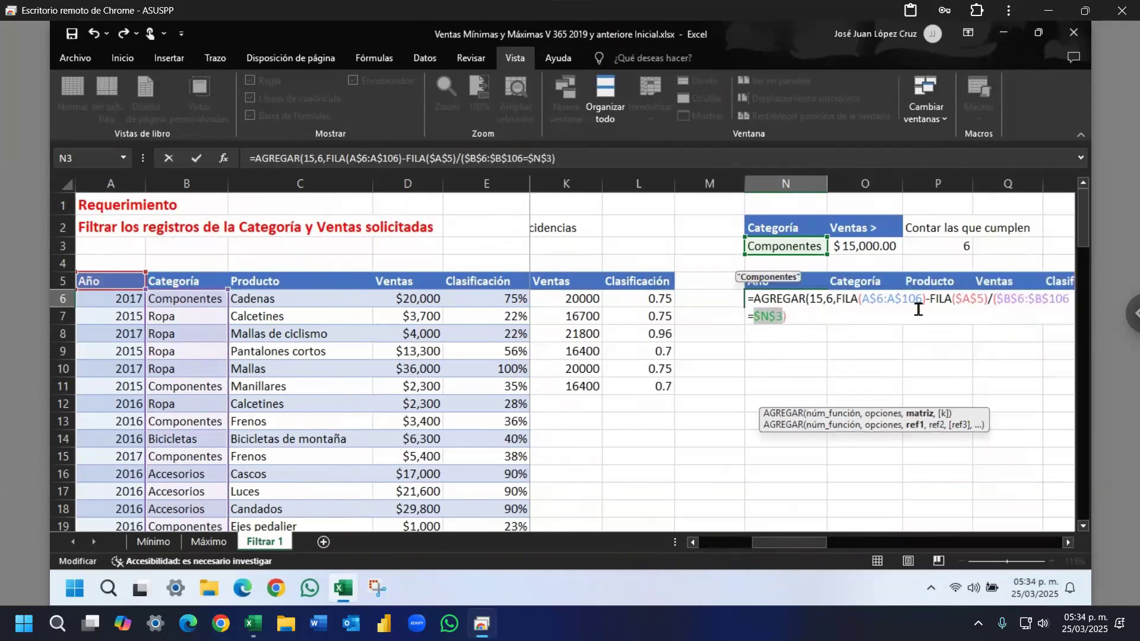
# Step: Add a second divisor to the N6 formula with the sales condition (D6:D106>O3)
pyautogui.click(794, 318)
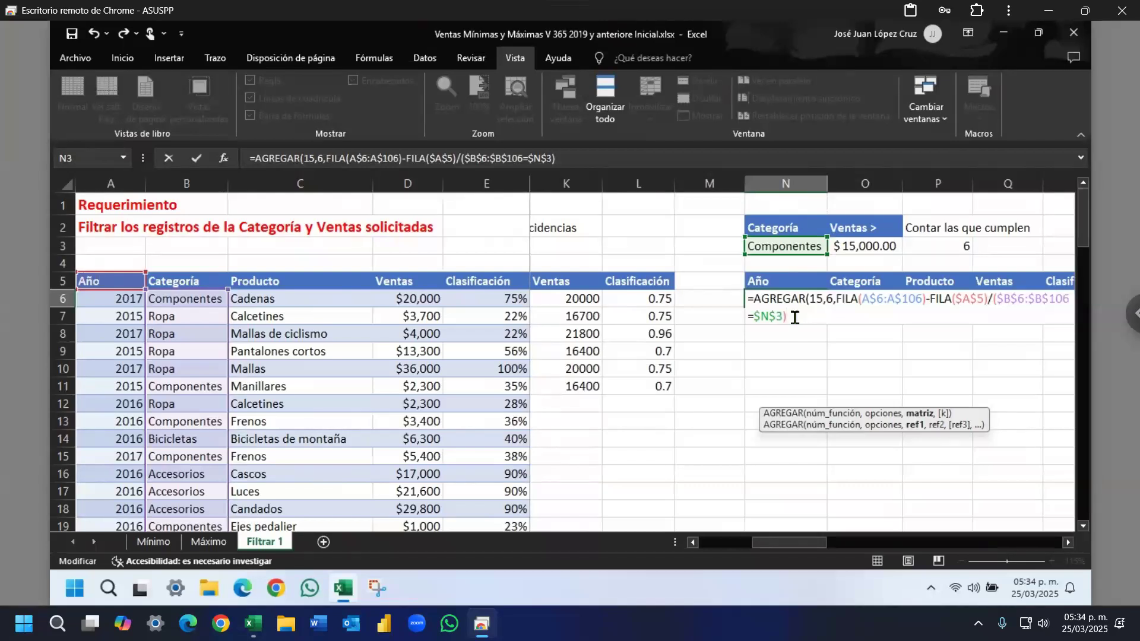
pyautogui.write('/(')
pyautogui.click(419, 295)
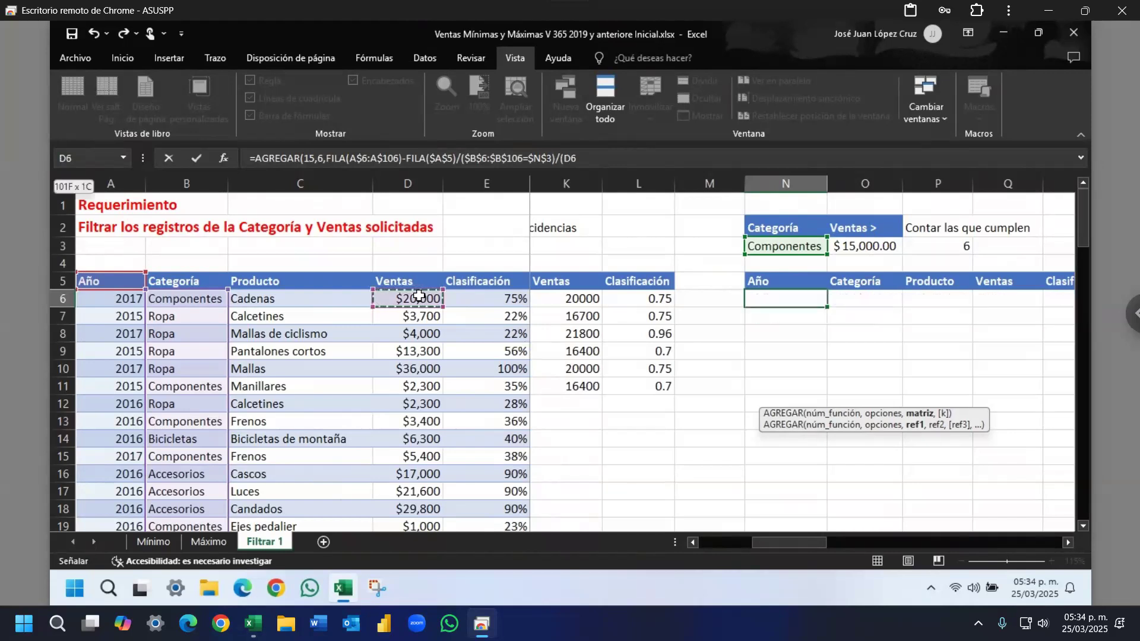
pyautogui.hotkey('ctrl', 'shift', 'Down')
pyautogui.hotkey('ctrl', 'BackSpace')
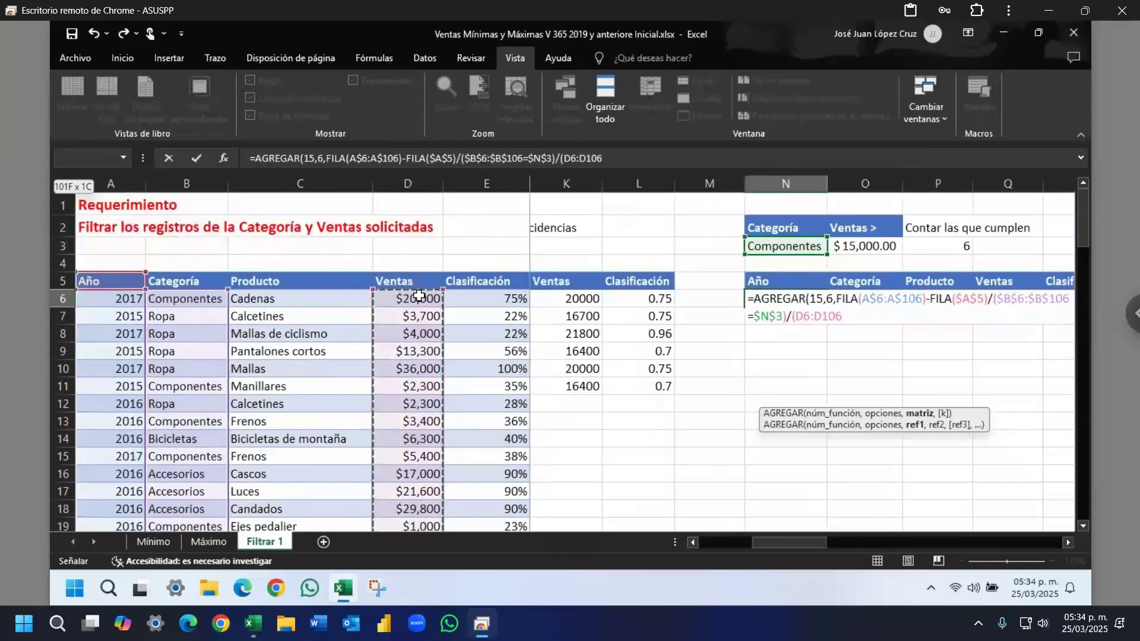
pyautogui.write('>')
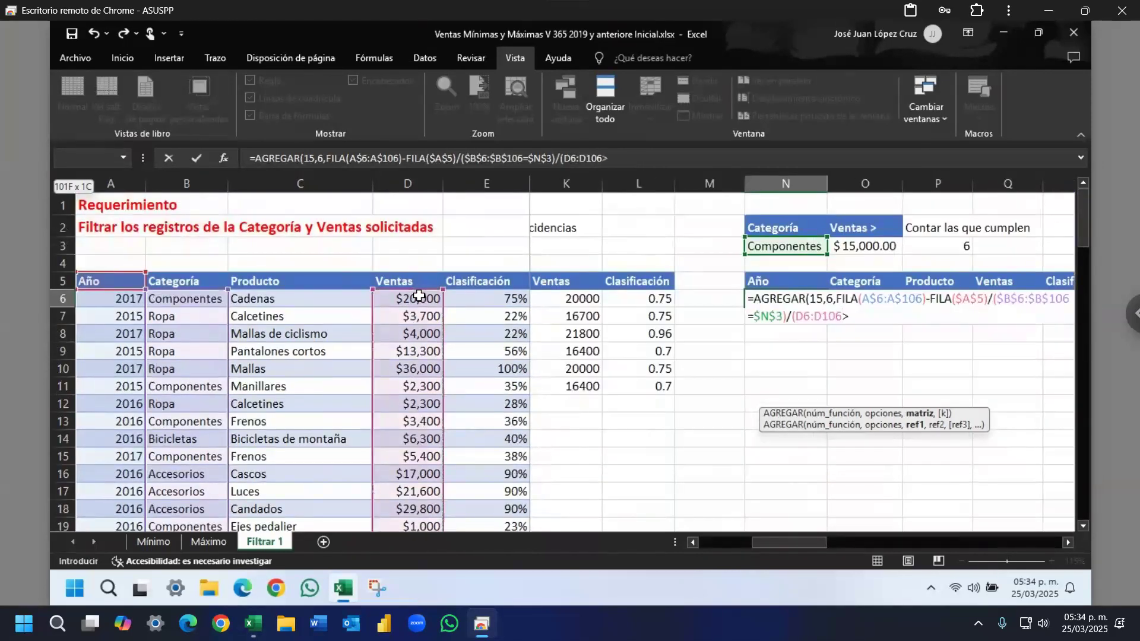
pyautogui.click(863, 248)
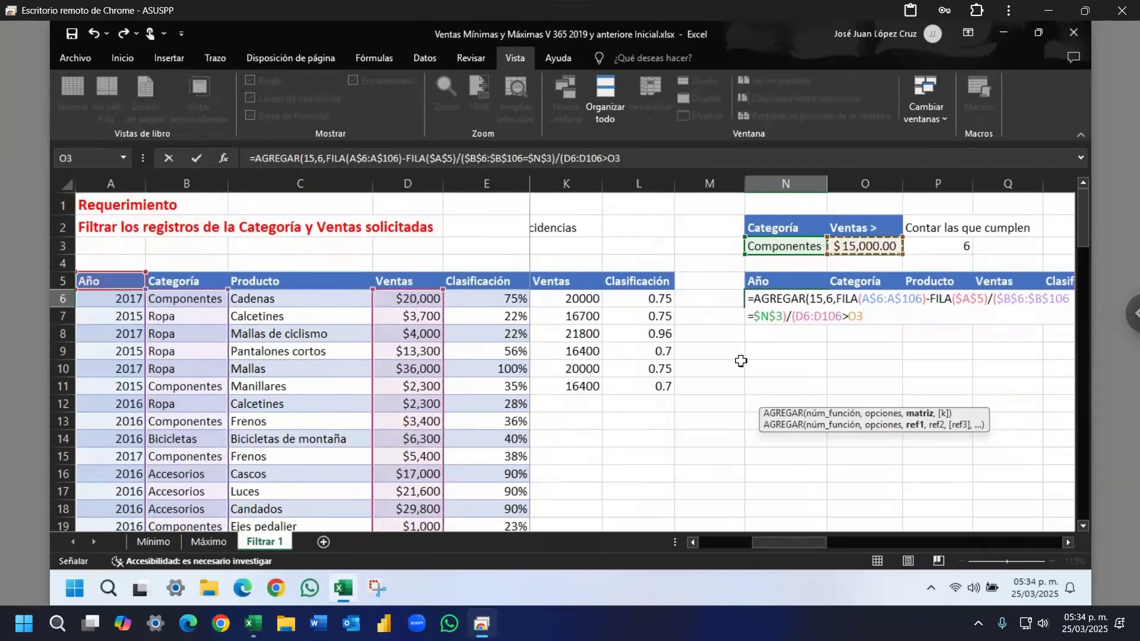
pyautogui.write(')')
# Step: Make the sales condition's references absolute in the N6 formula, as $D$6:$D$106>$O$3
pyautogui.doubleClick(820, 318)
pyautogui.press('F4')
pyautogui.doubleClick(884, 316)
pyautogui.press('F4')
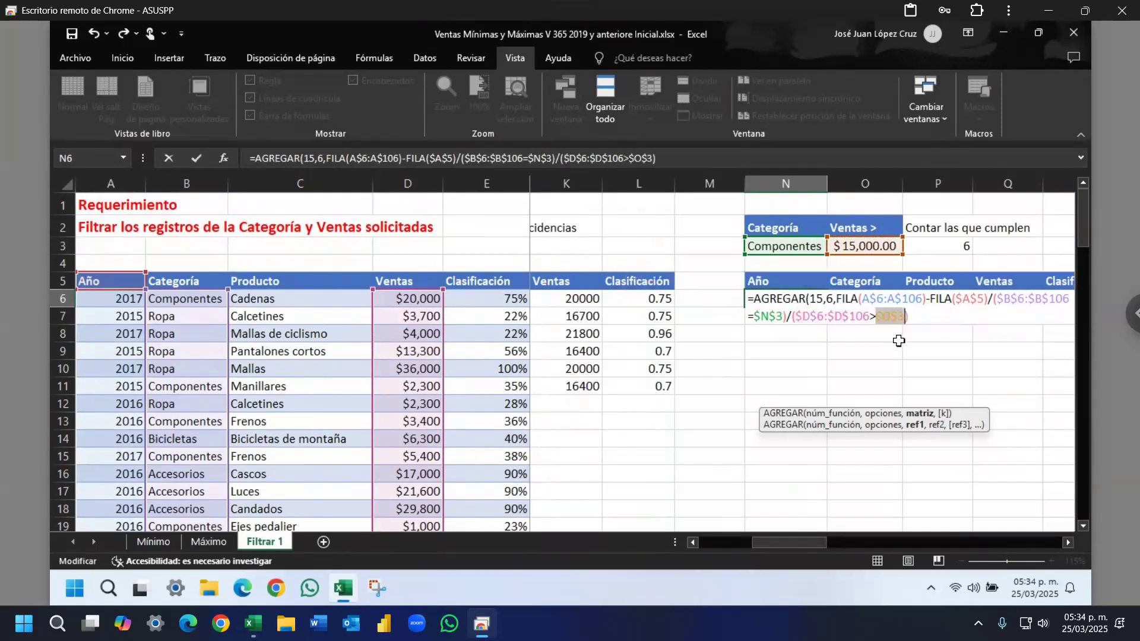
pyautogui.click(918, 316)
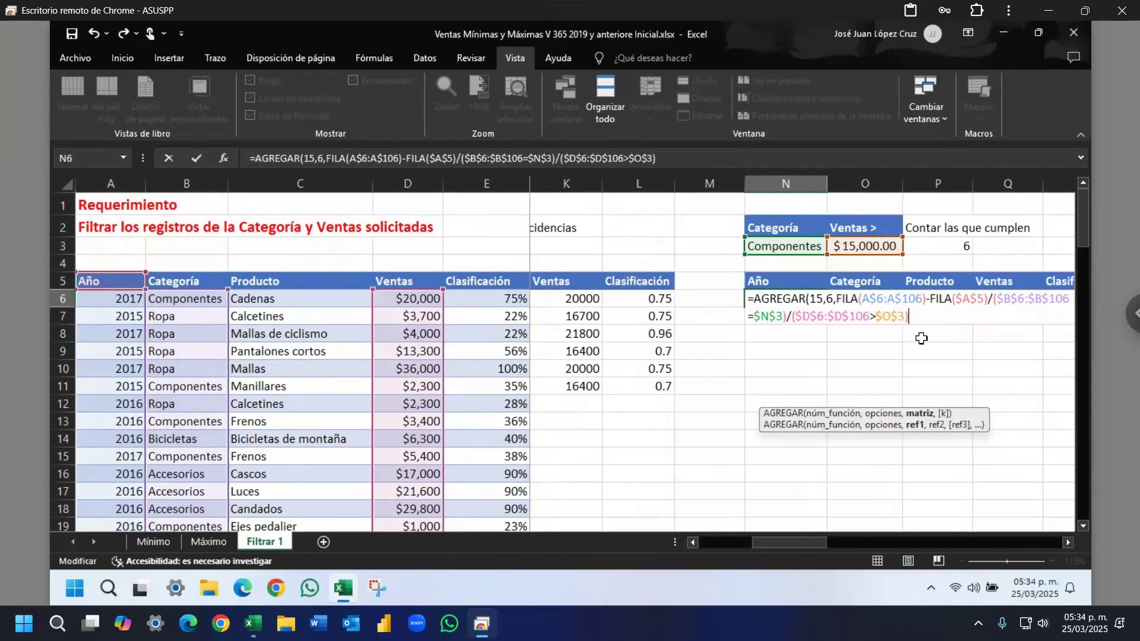
# Step: Preview the array that the matriz argument of the N6 AGREGAR formula evaluates to
pyautogui.click(920, 414)
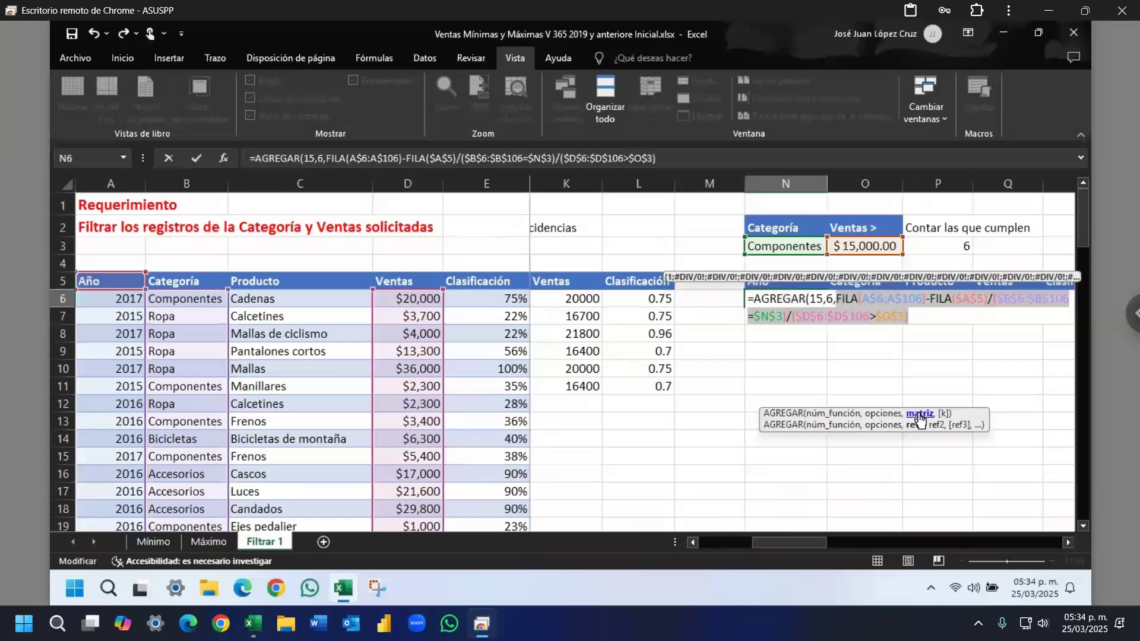
pyautogui.hotkey('ctrl', '2')
pyautogui.moveTo(668, 271); pyautogui.dragTo(668, 227)
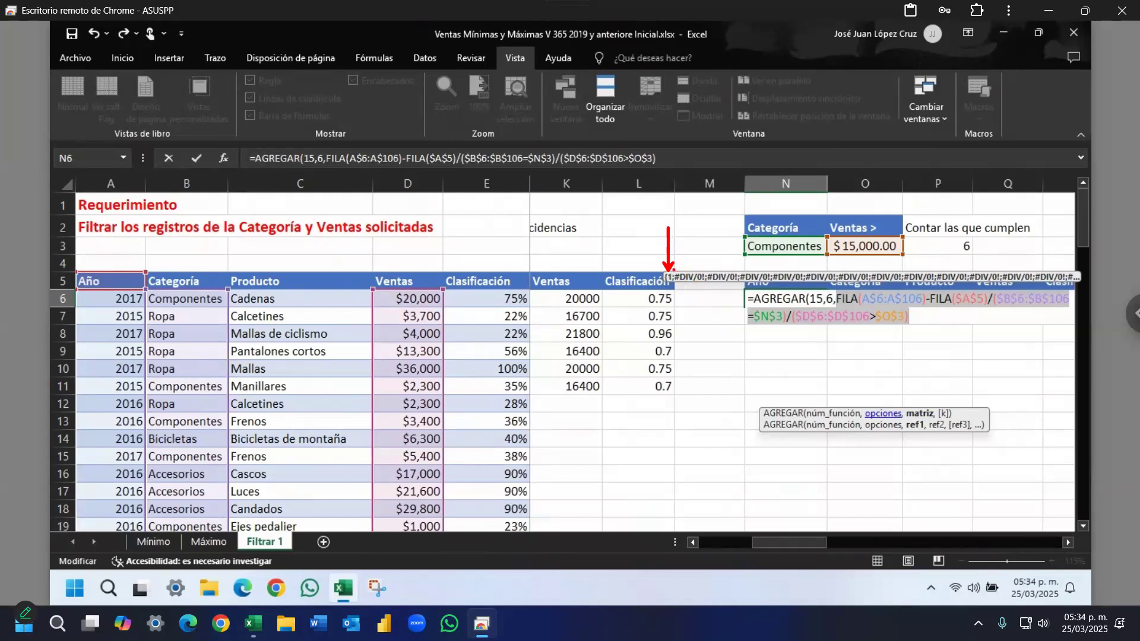
pyautogui.moveTo(674, 265)
pyautogui.mouseDown()
pyautogui.moveTo(711, 283)
pyautogui.moveTo(1084, 286)
pyautogui.mouseUp()
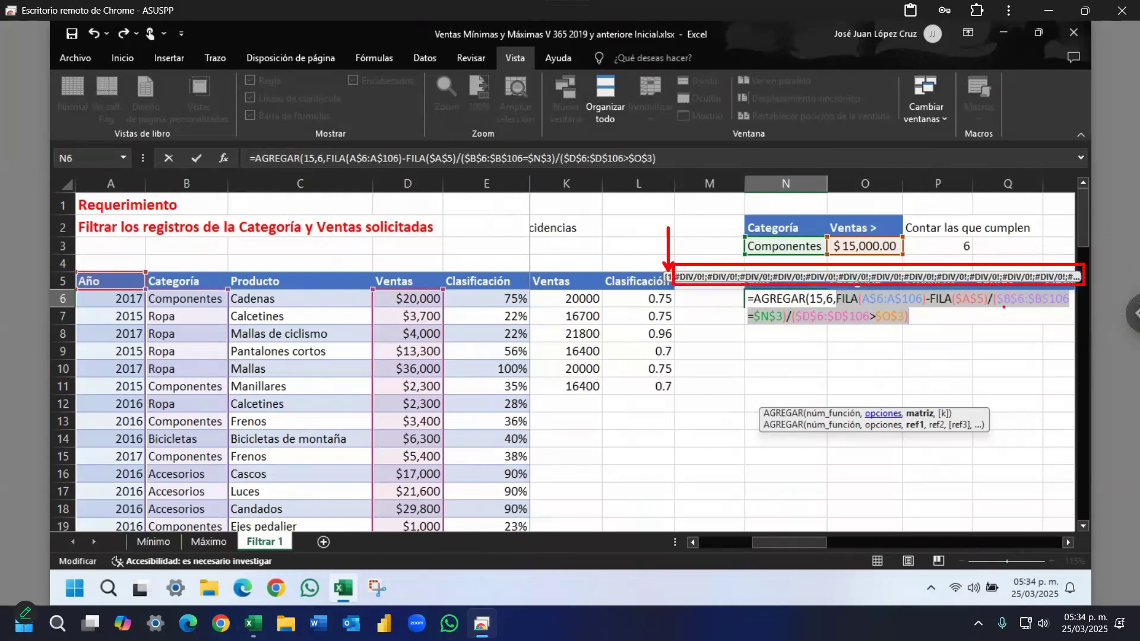
pyautogui.moveTo(830, 307); pyautogui.dragTo(830, 349)
pyautogui.press('Escape')
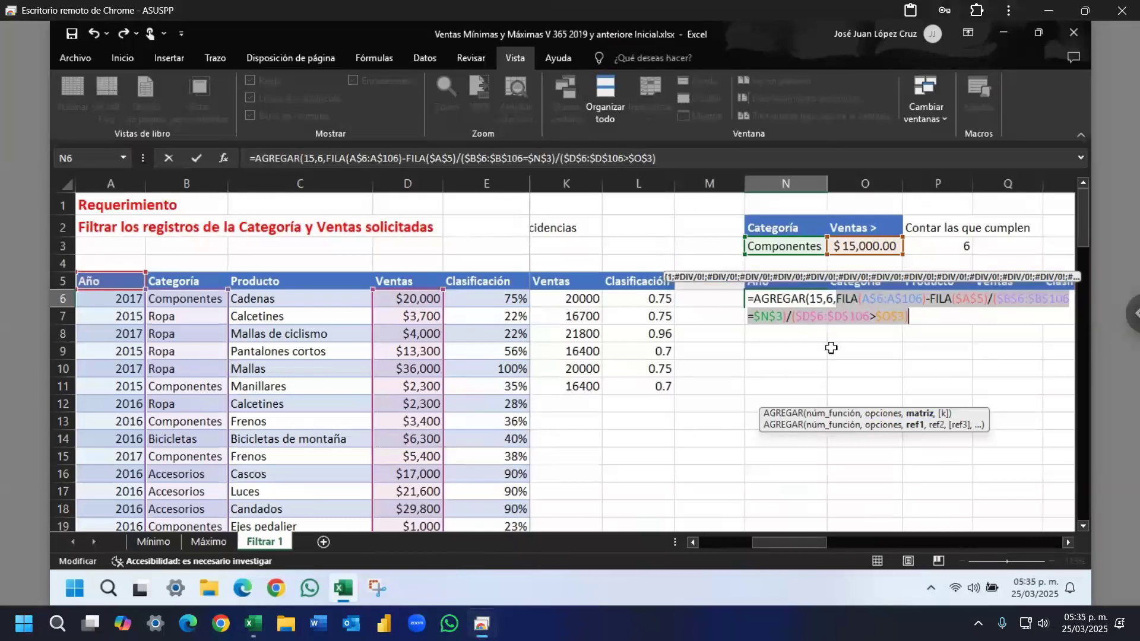
# Step: Add FILAS(N6:N6) as the k argument of the AGREGAR formula in N6
pyautogui.click(930, 313)
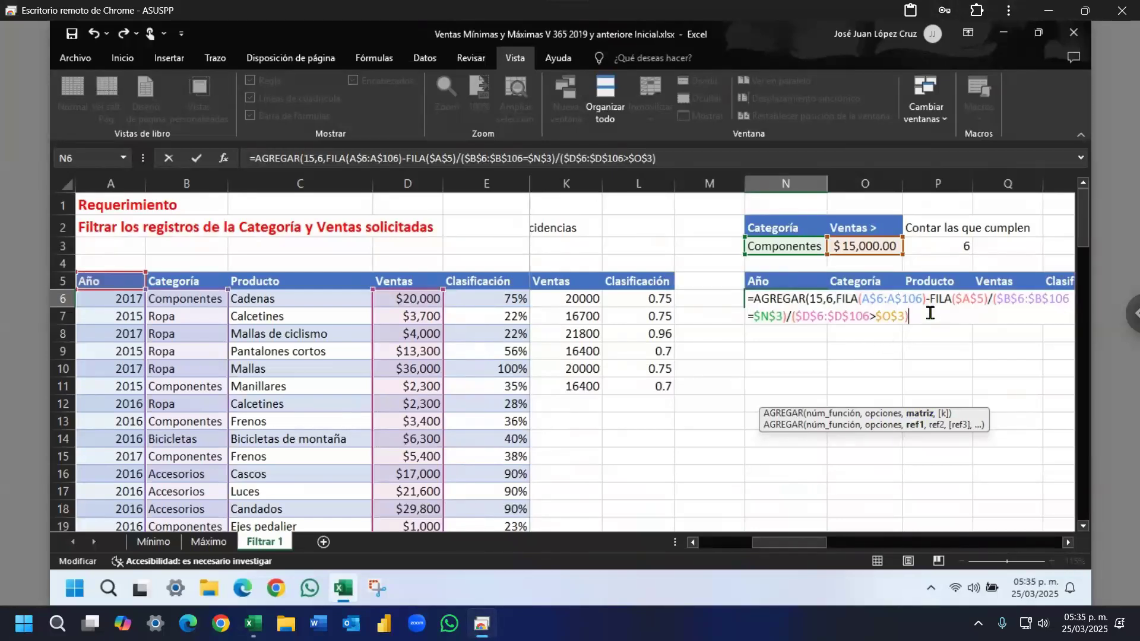
pyautogui.write(',')
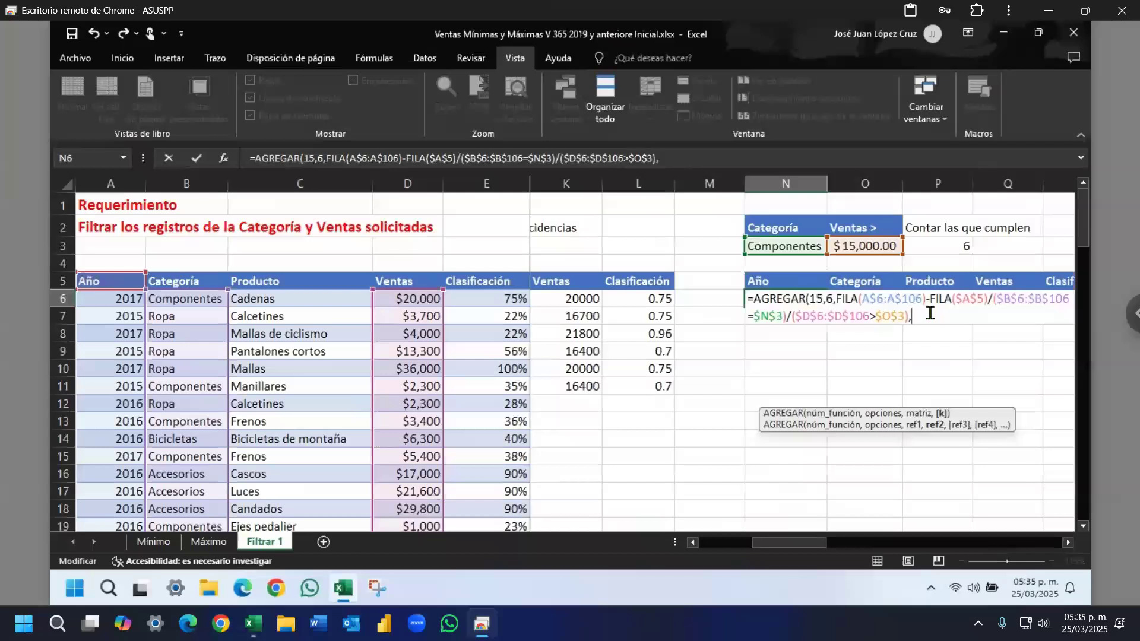
pyautogui.write('FILA(')
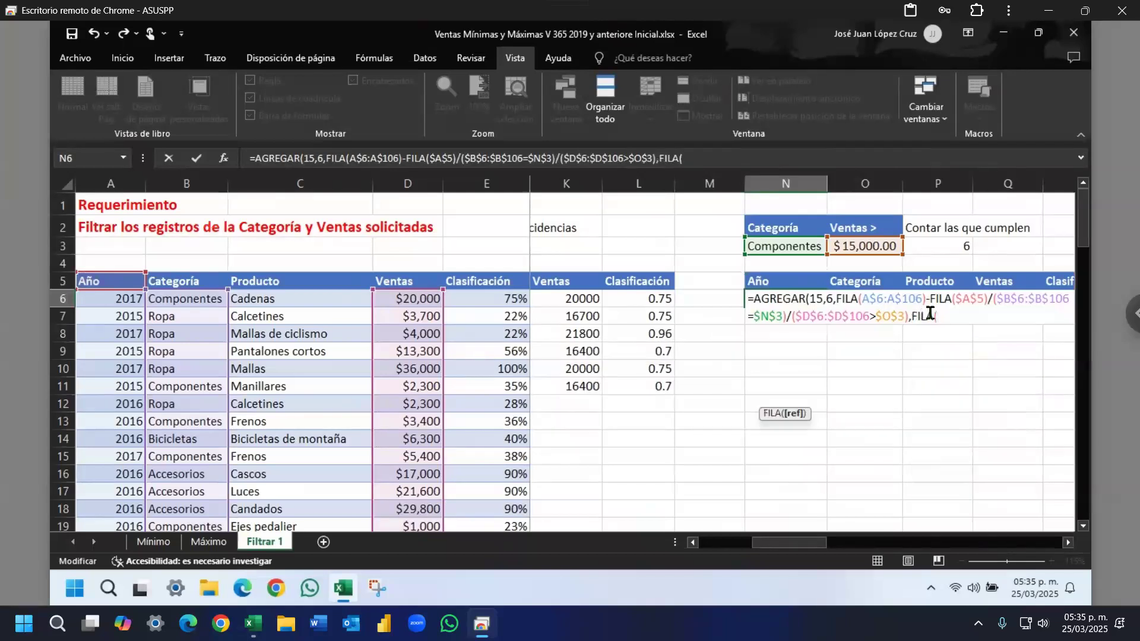
pyautogui.press('BackSpace')
pyautogui.write('s')
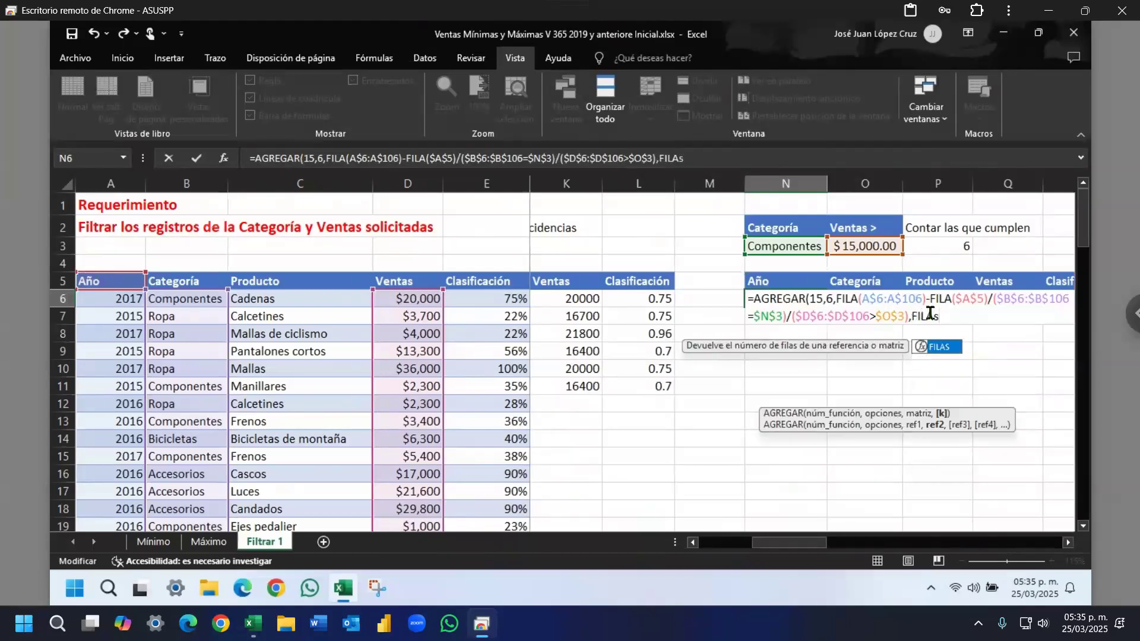
pyautogui.press('Tab')
pyautogui.write('N6')
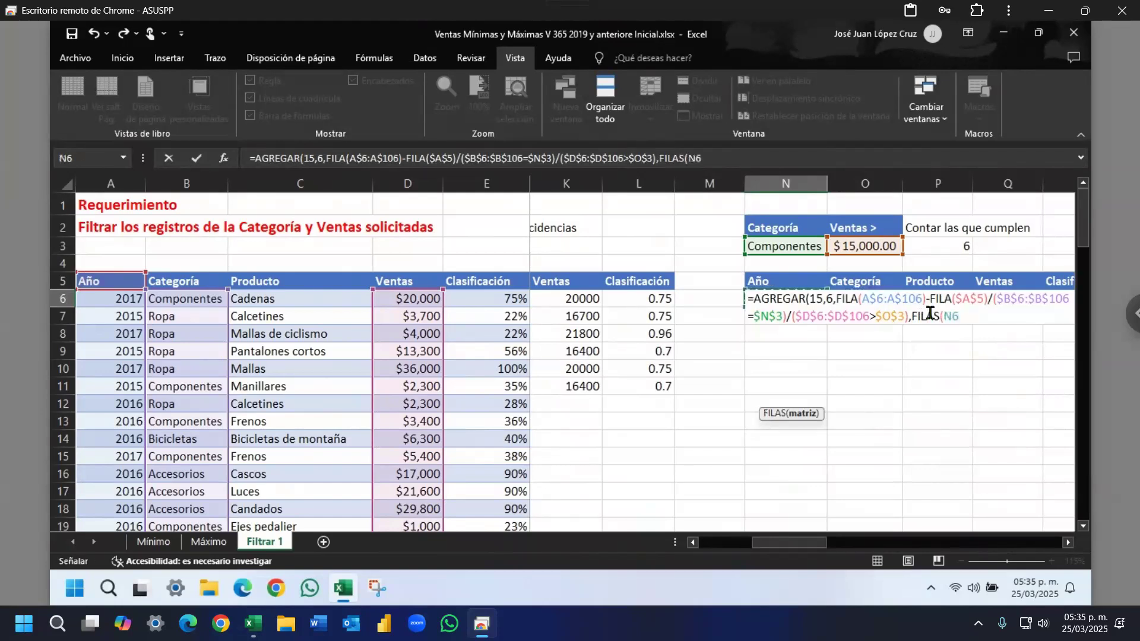
pyautogui.press('F8')
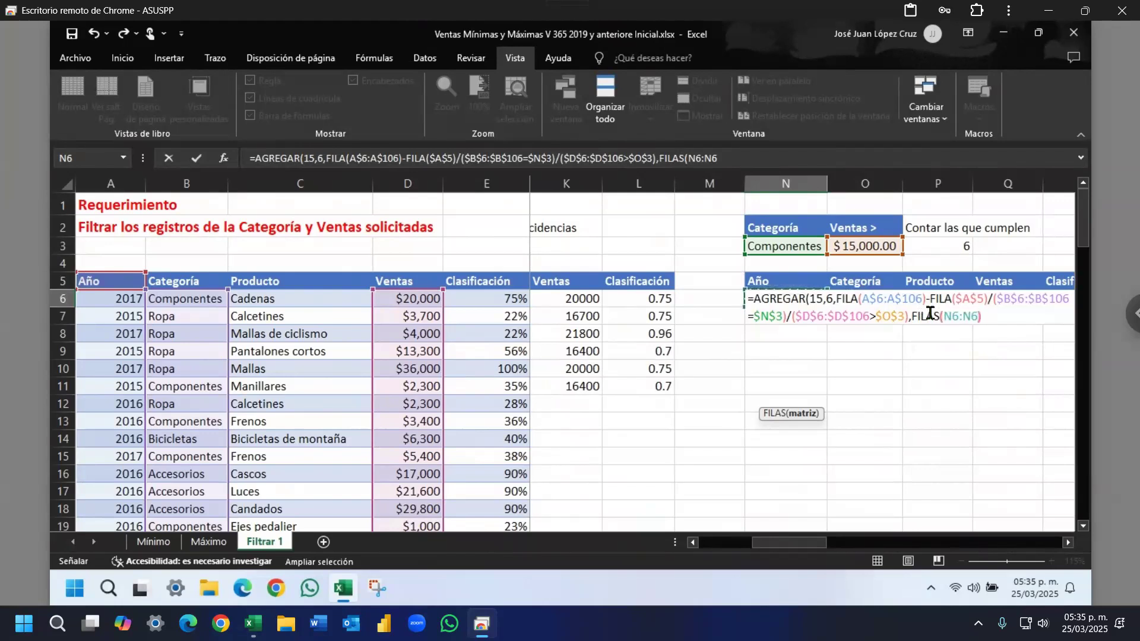
pyautogui.write(')')
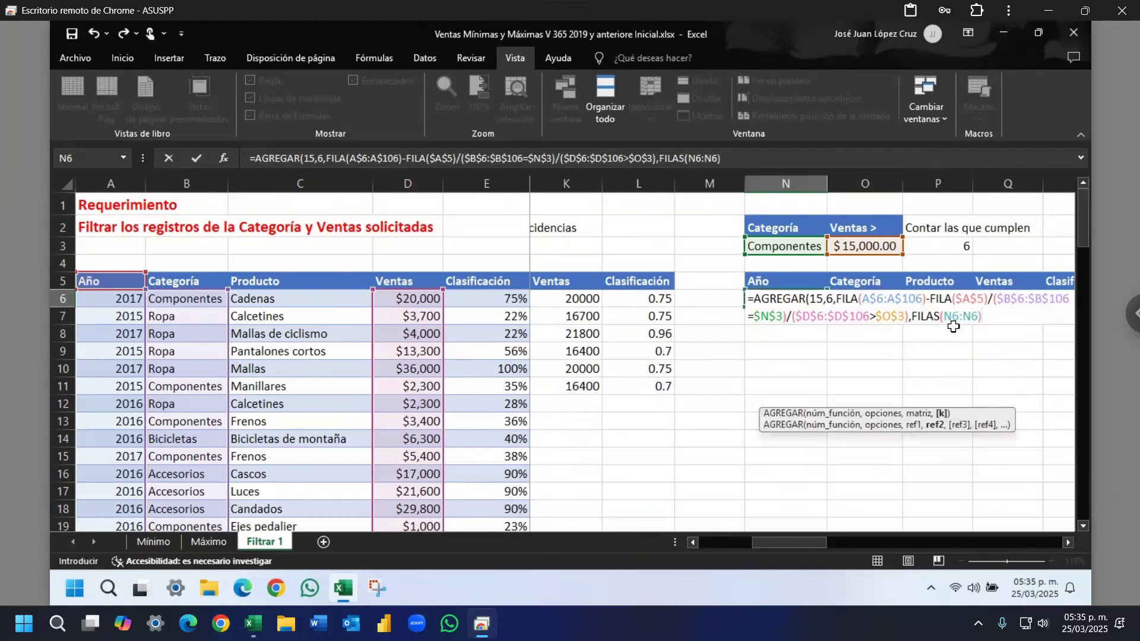
# Step: Fix the row of the starting cell in FILAS as N$6:N6 and close the AGREGAR function
pyautogui.click(952, 315)
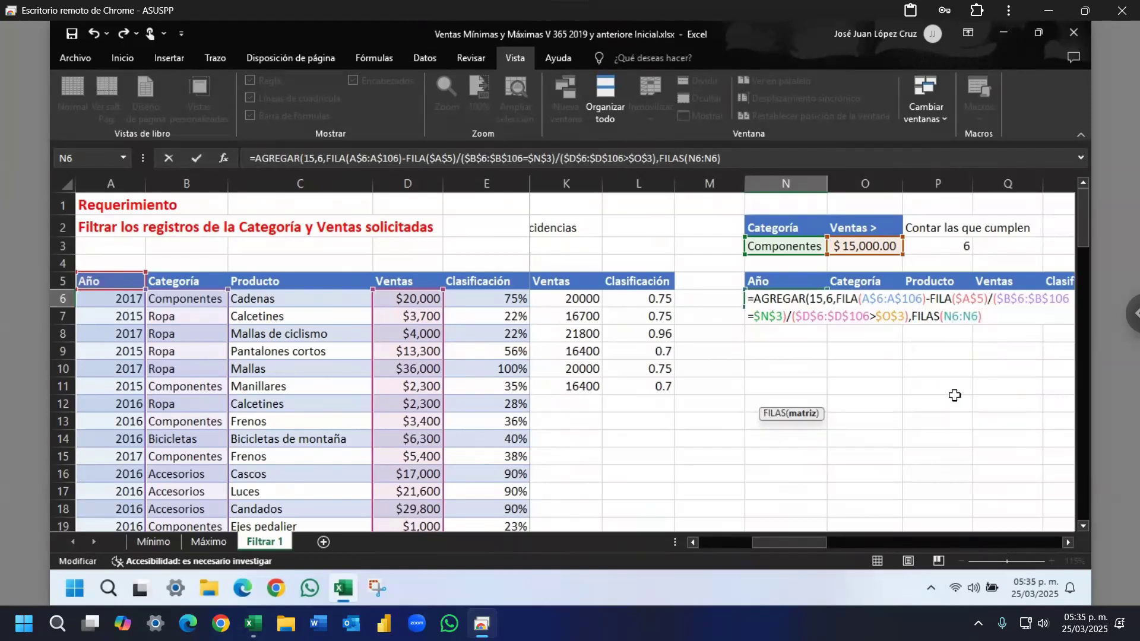
pyautogui.write('$')
pyautogui.press('End')
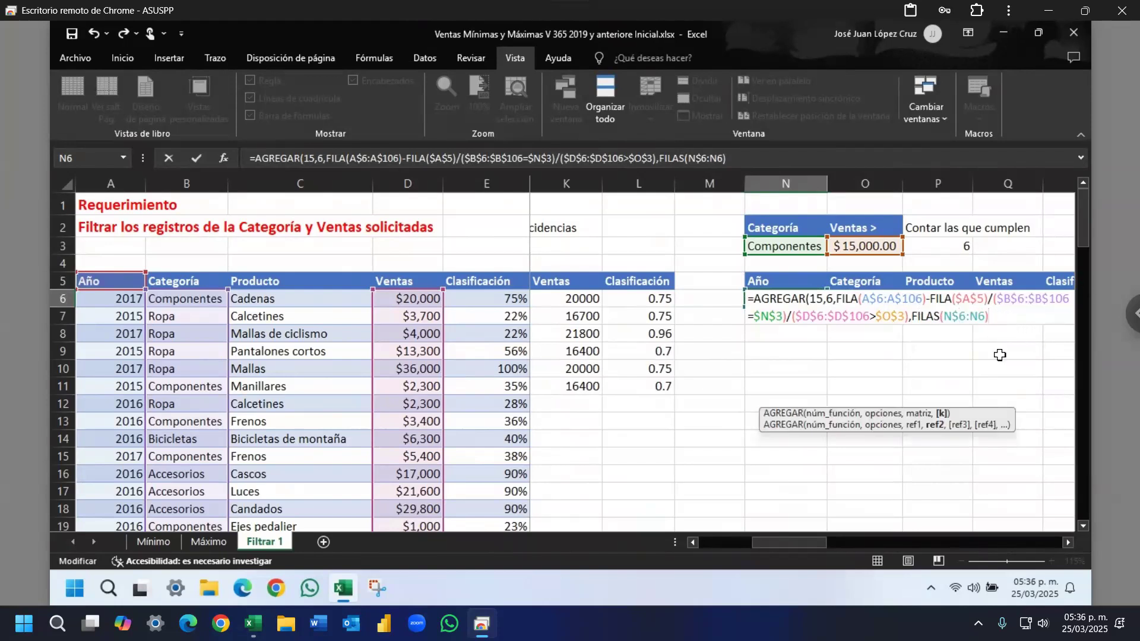
pyautogui.write(')')
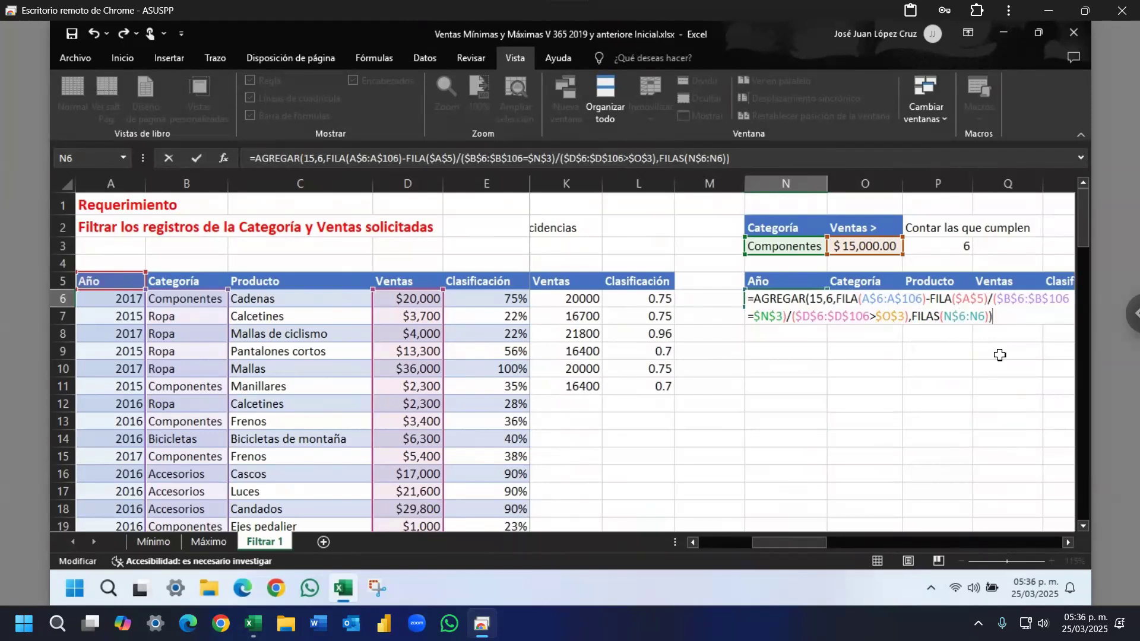
# Step: Commit the AGREGAR formula in N6
pyautogui.hotkey('ctrl', 'Return')
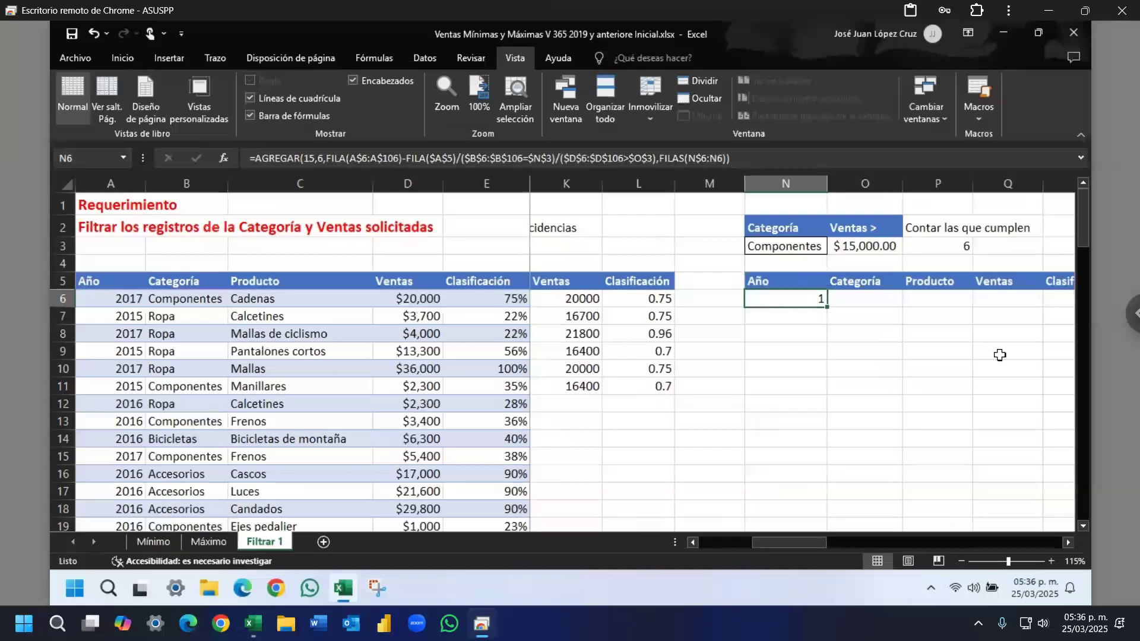
pyautogui.moveTo(717, 297); pyautogui.dragTo(746, 298)
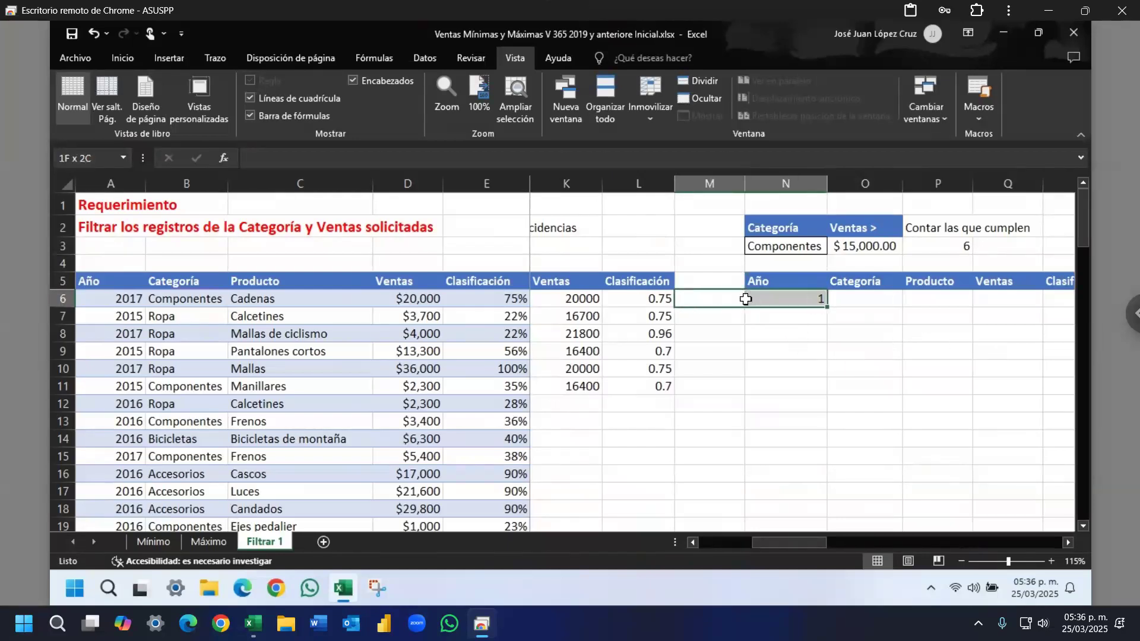
pyautogui.click(712, 300)
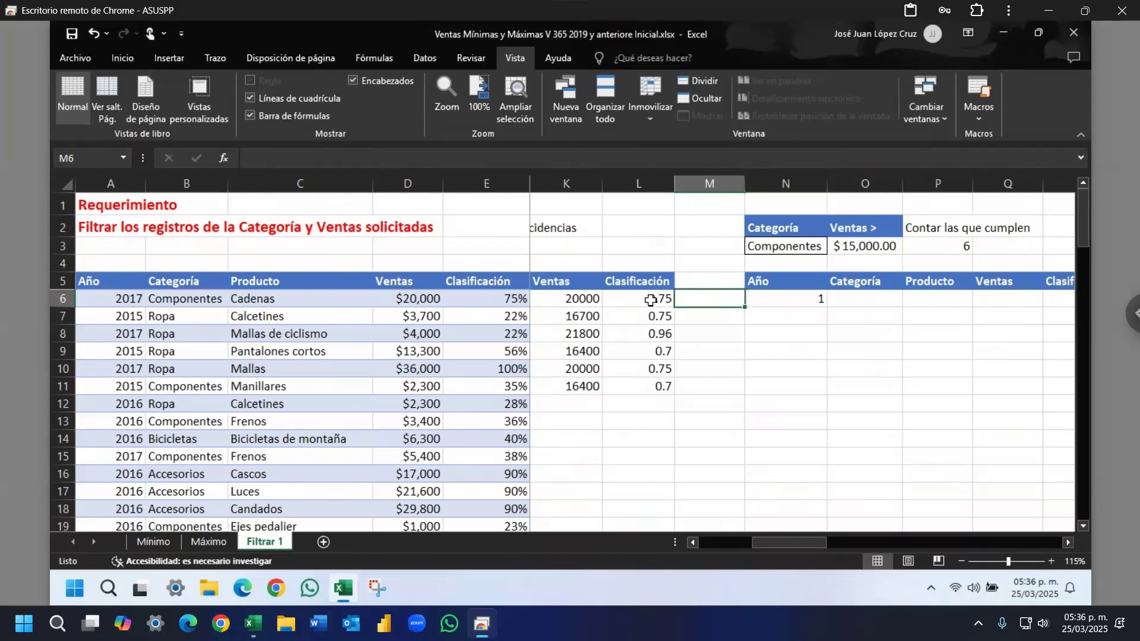
# Step: Check how far down the array formulas extend in the Clasificación column L of the first results table
pyautogui.click(651, 300)
pyautogui.hotkey('ctrl', 'shift', 'Down')
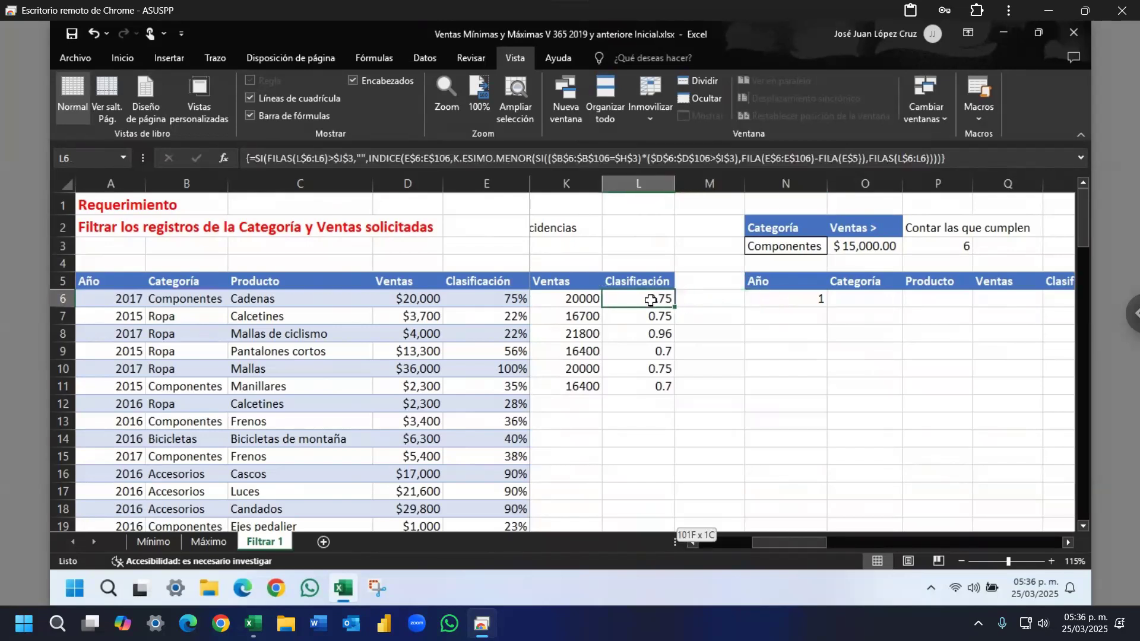
pyautogui.hotkey('ctrl', 'Up')
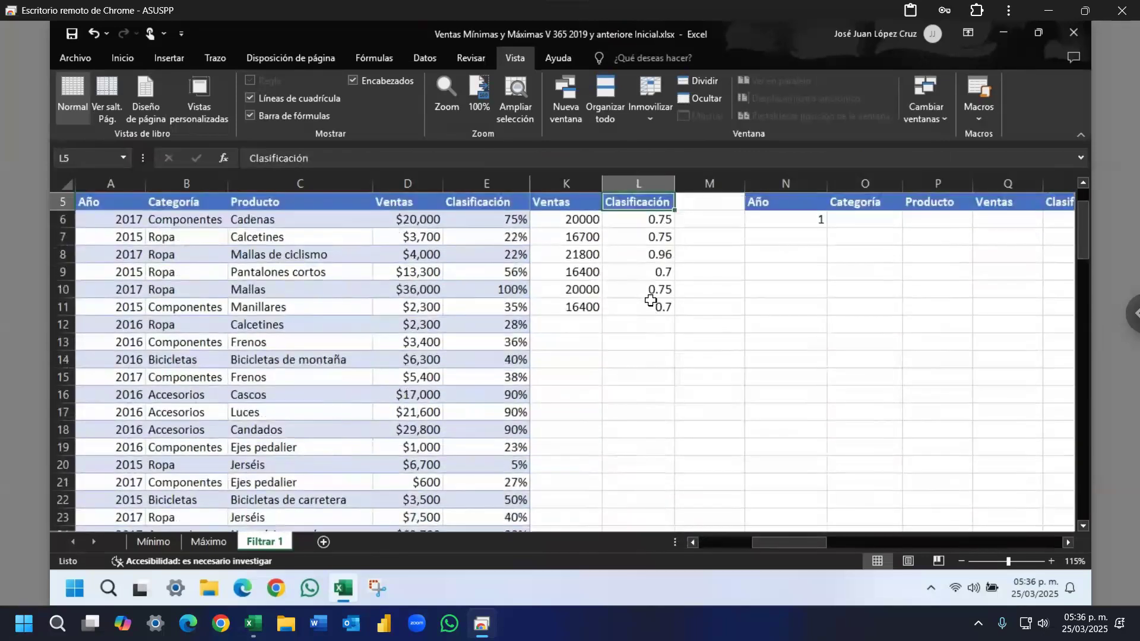
pyautogui.press('Up')
pyautogui.press('Up')
pyautogui.press('Down')
pyautogui.press('Down')
pyautogui.press('Down')
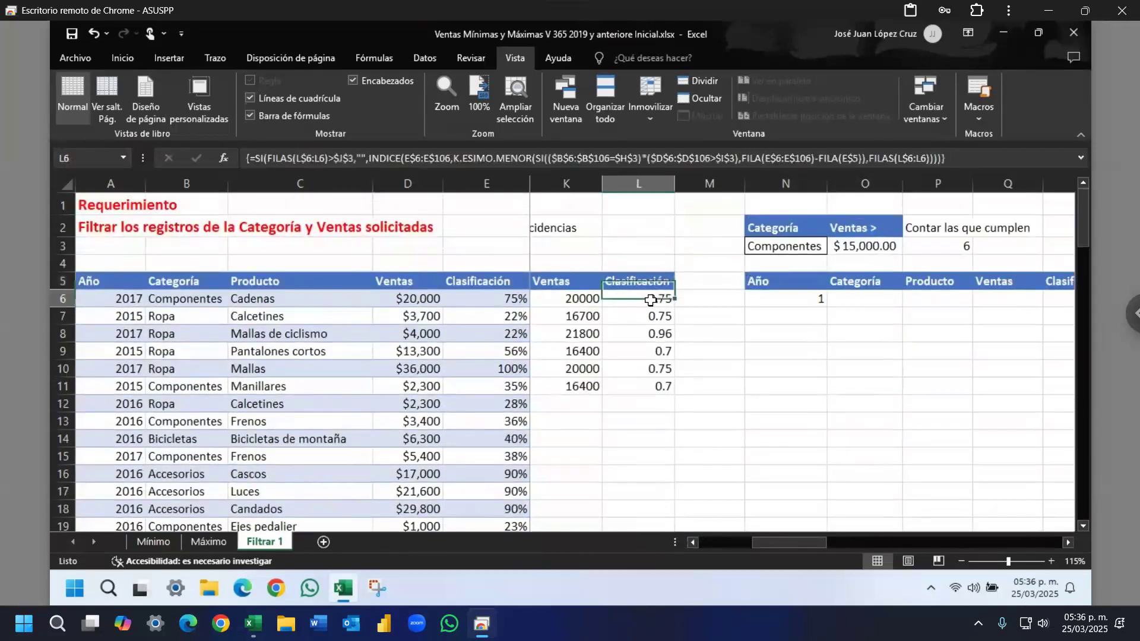
pyautogui.hotkey('ctrl', 'Down')
pyautogui.hotkey('ctrl', 'Up')
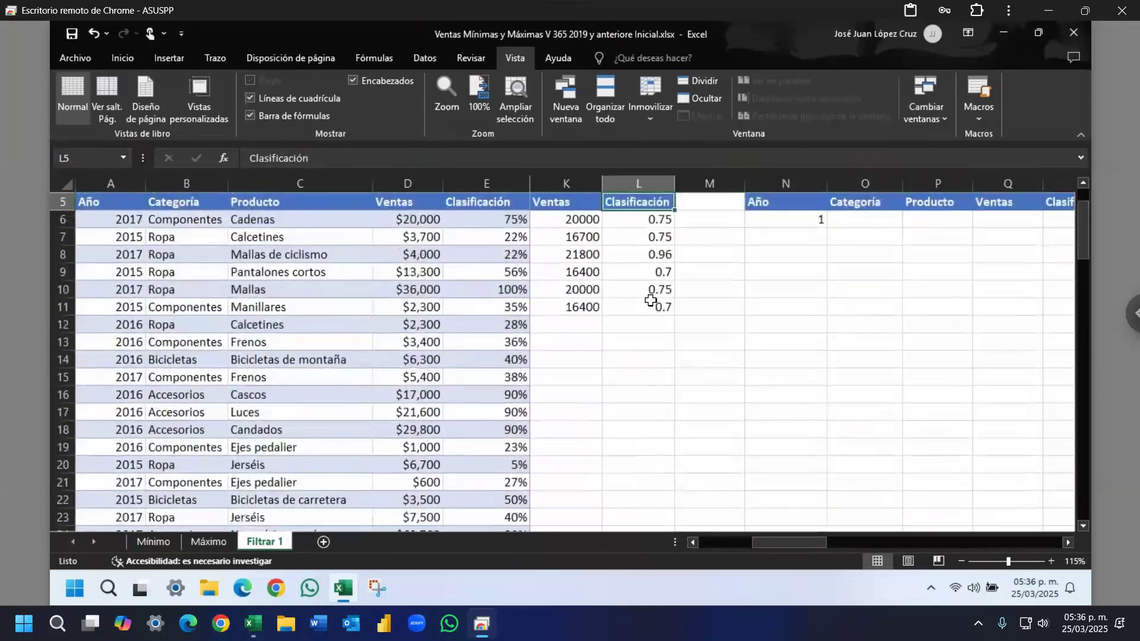
pyautogui.hotkey('ctrl', 'Up')
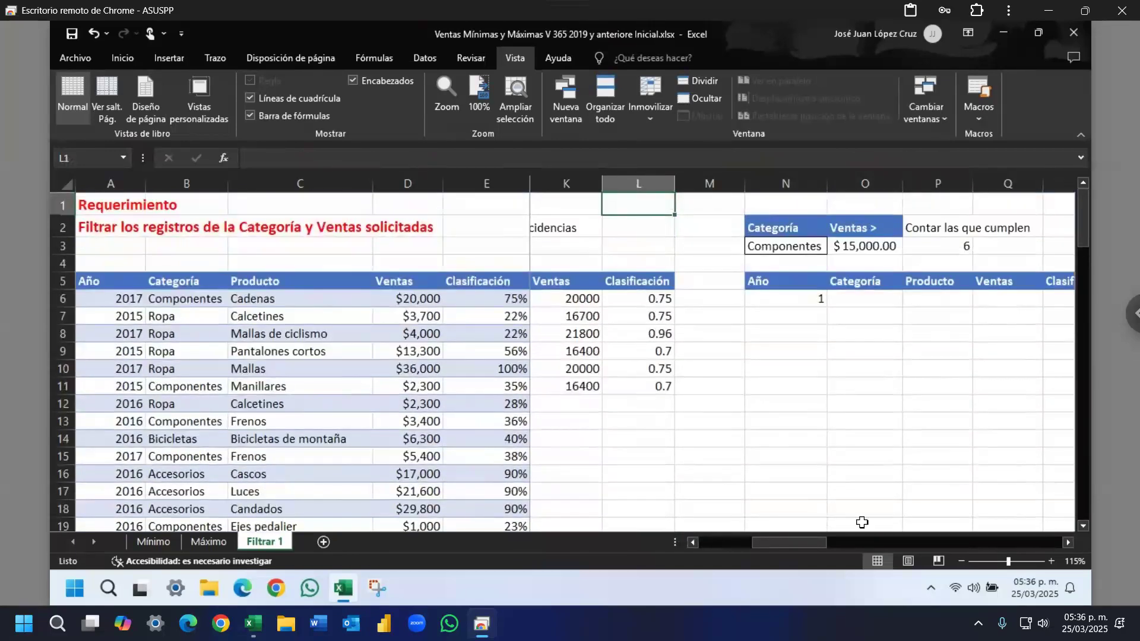
# Step: Fill the AGREGAR formula from N6 down the Año column, using the empty column M beside it to extend the fill
pyautogui.moveTo(721, 298); pyautogui.dragTo(830, 309)
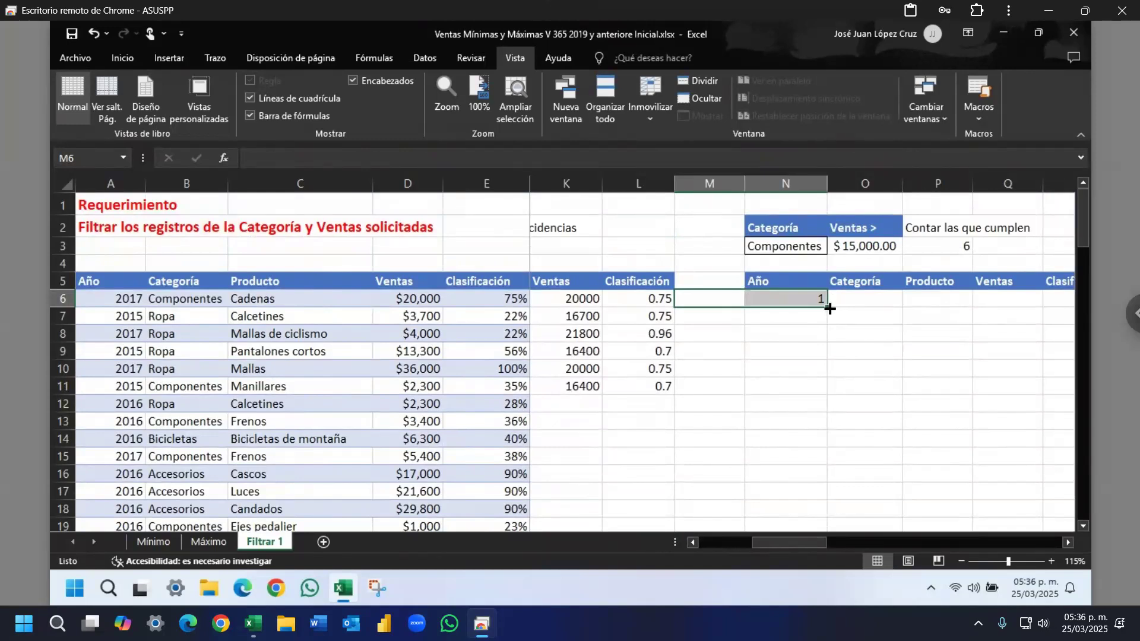
pyautogui.doubleClick(829, 309)
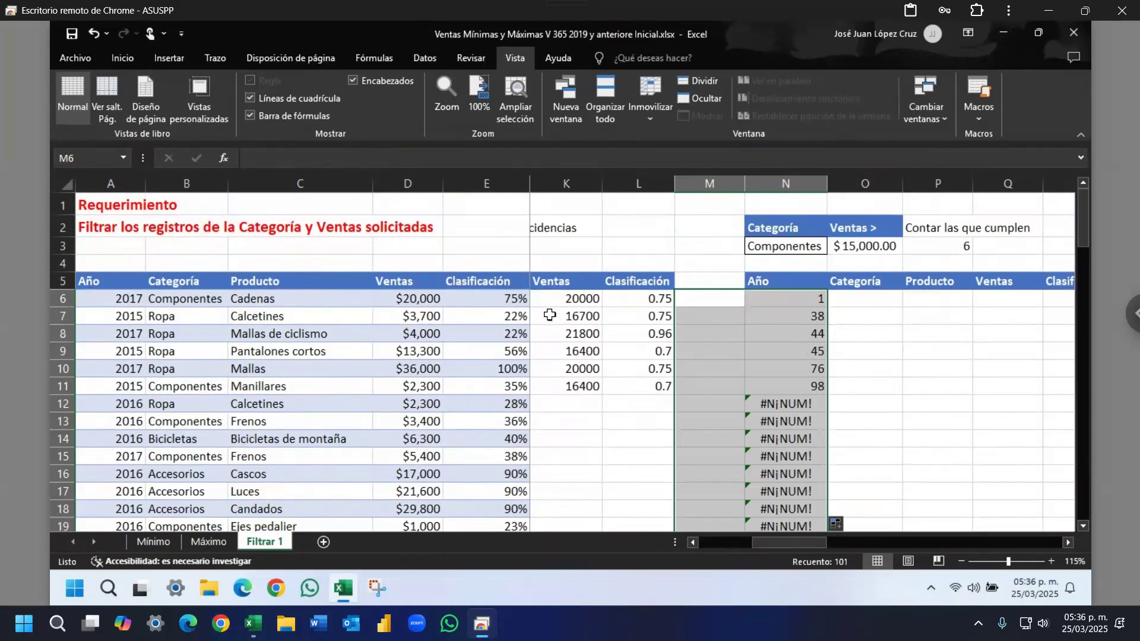
pyautogui.click(606, 300)
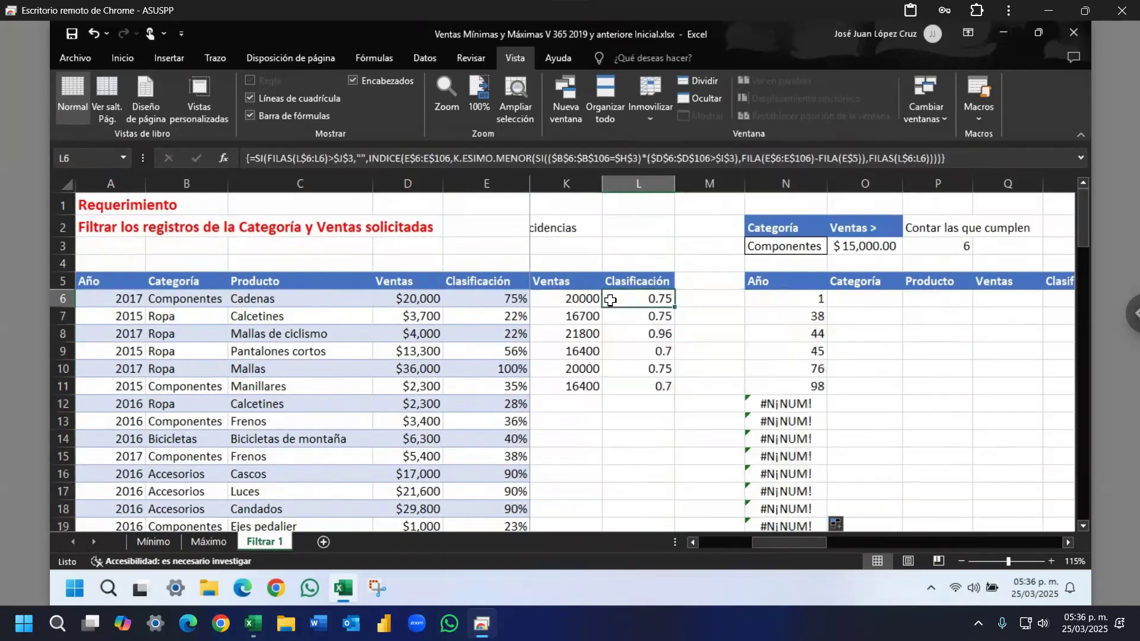
# Step: Compare the row positions returned in column N with the matching-record count in P3, and inspect the first error cell, N12
pyautogui.click(790, 298)
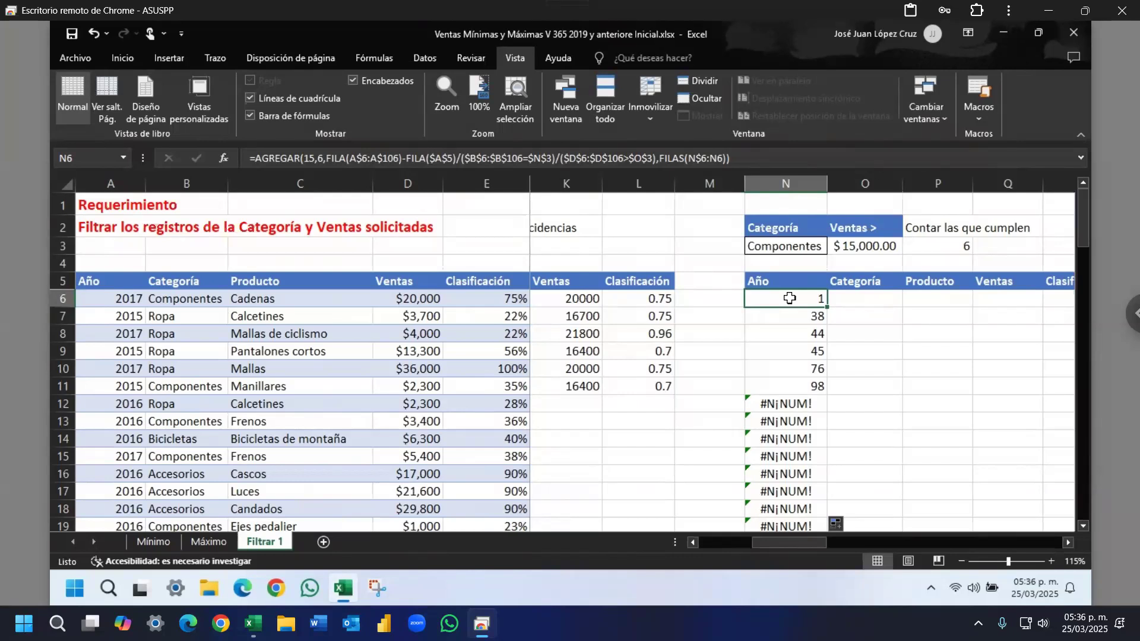
pyautogui.moveTo(787, 406); pyautogui.dragTo(786, 491)
pyautogui.moveTo(791, 299); pyautogui.dragTo(789, 387)
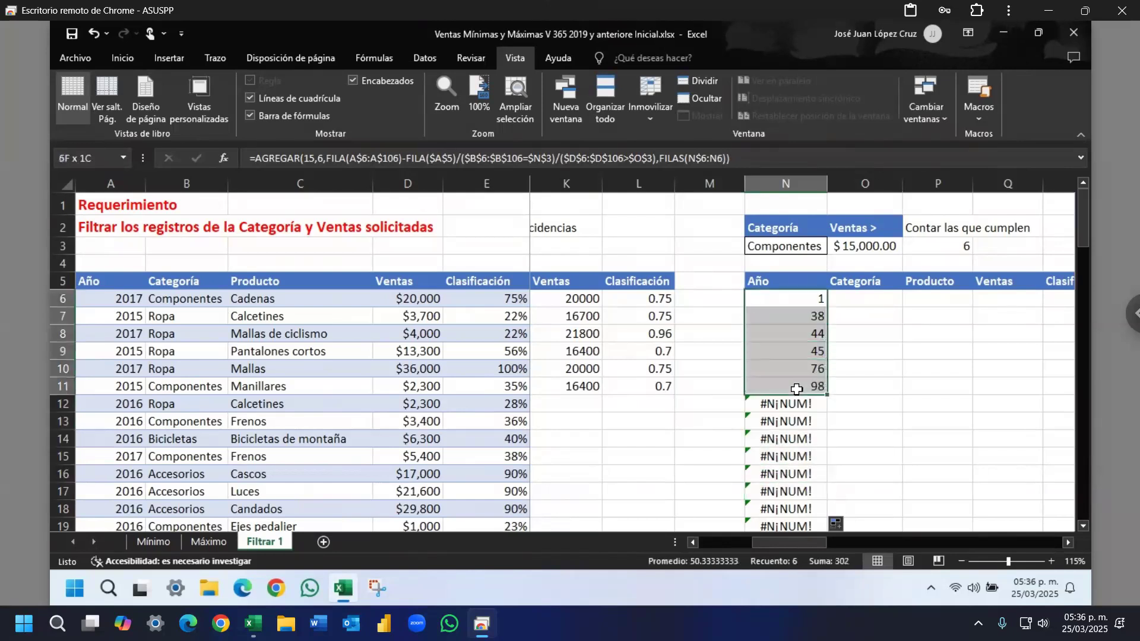
pyautogui.click(942, 246)
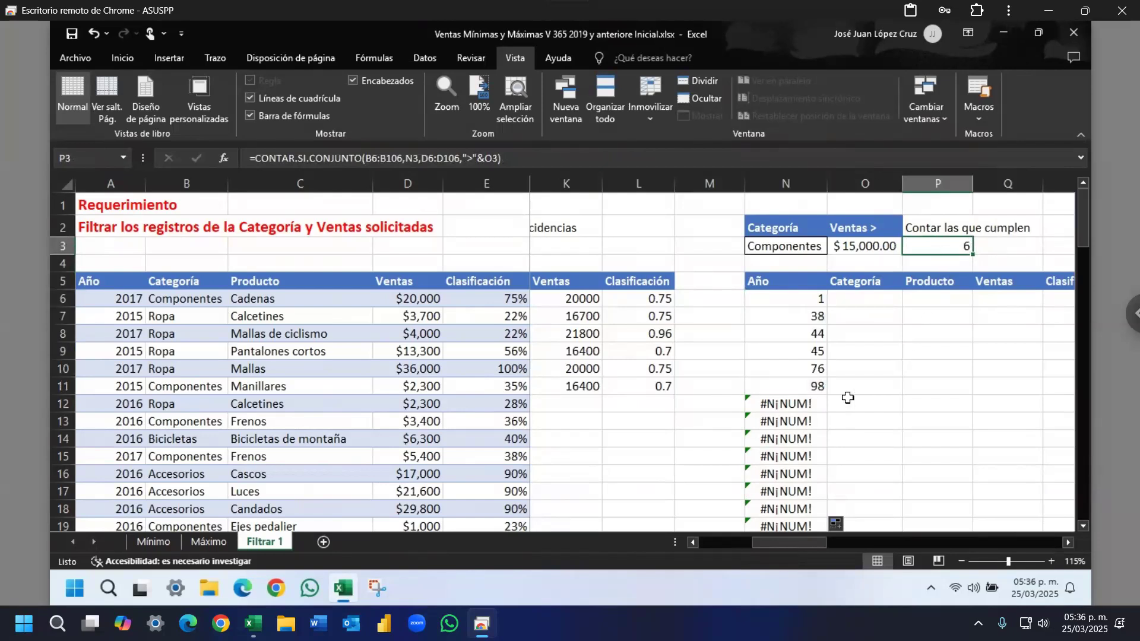
pyautogui.click(774, 407)
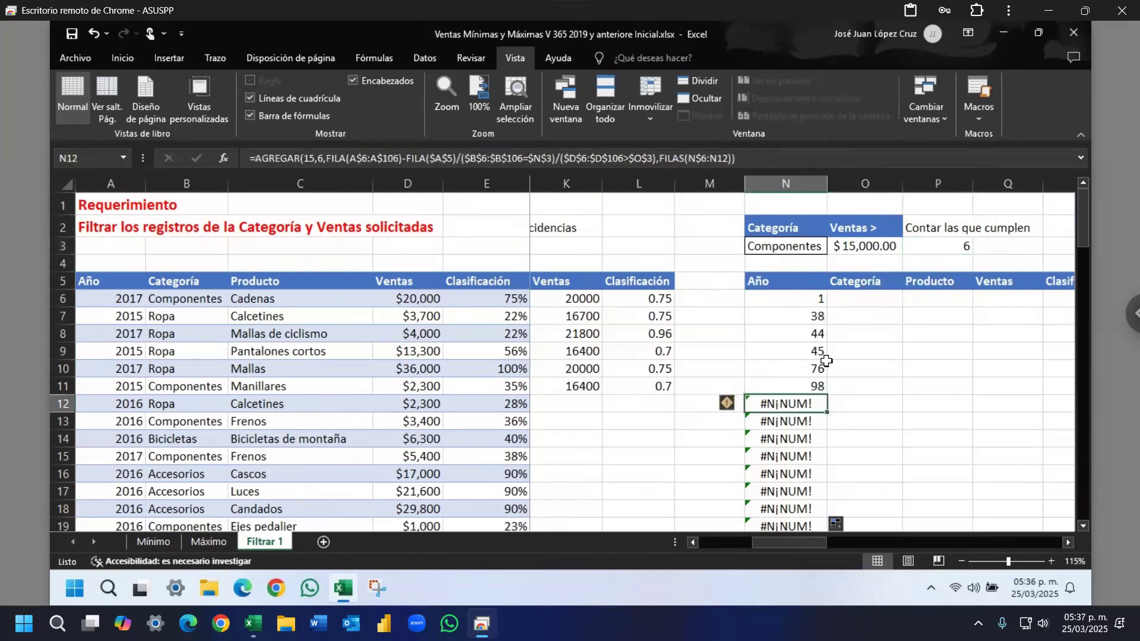
# Step: Wrap the AGREGAR formula in N6 inside INDICE, with A6:A106 as the matriz argument and AGREGAR as núm_fila
pyautogui.click(775, 299)
pyautogui.doubleClick(775, 300)
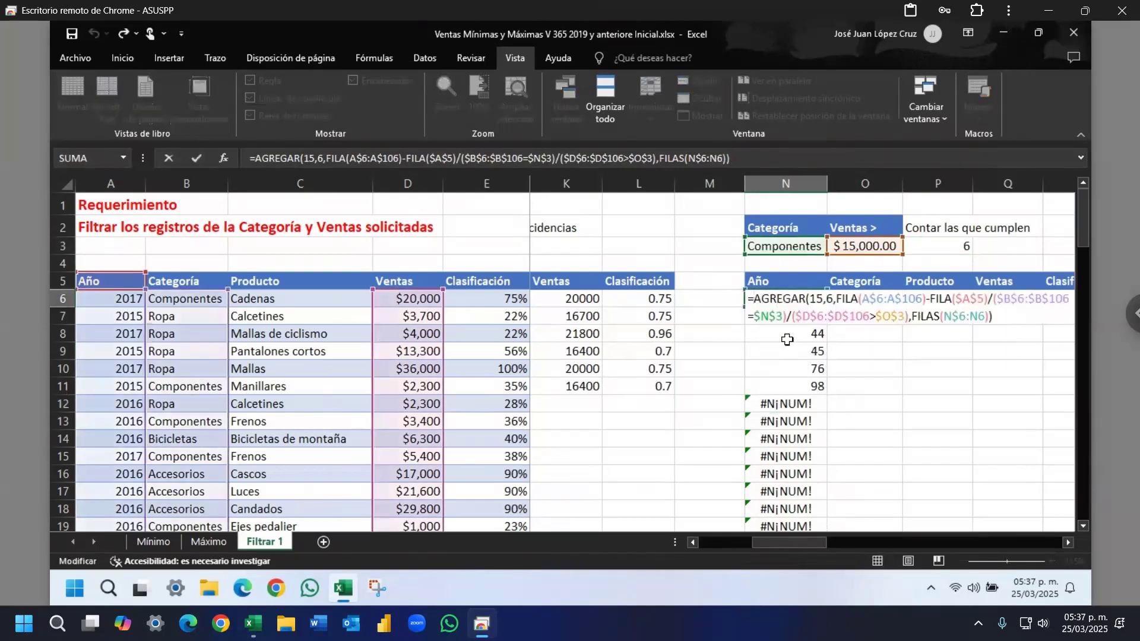
pyautogui.write('INDICE(')
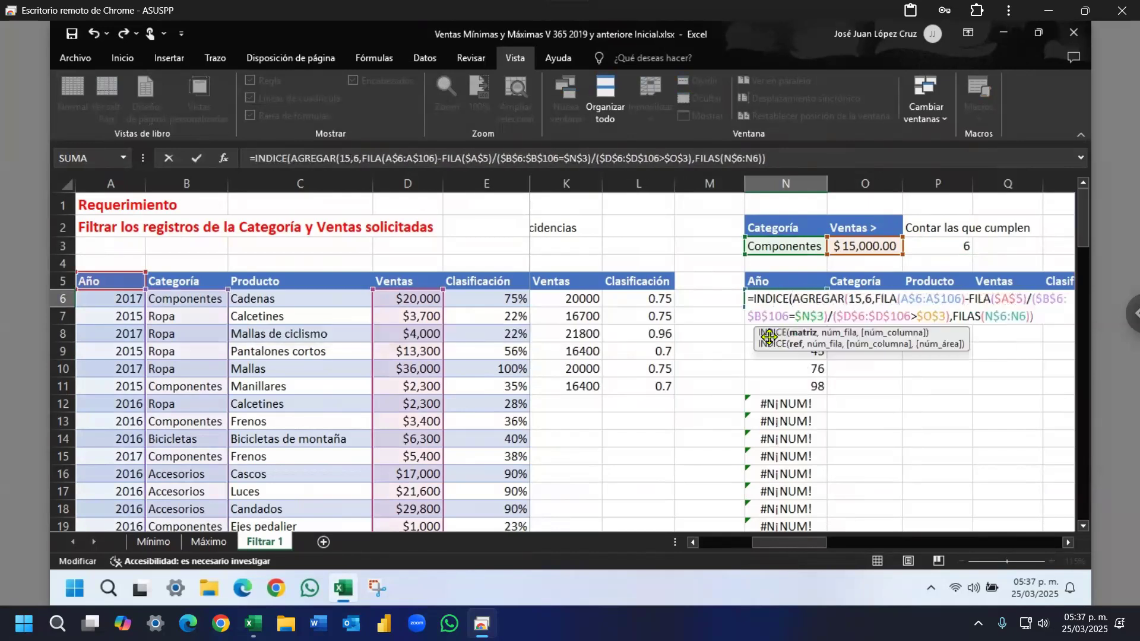
pyautogui.click(118, 300)
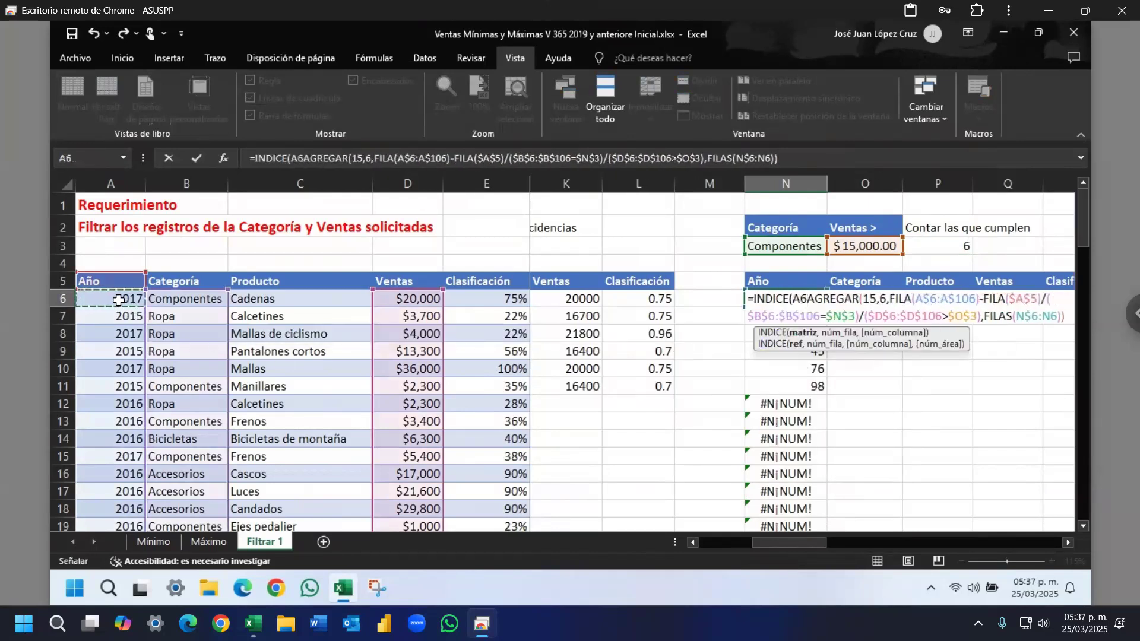
pyautogui.hotkey('ctrl', 'shift', 'Down')
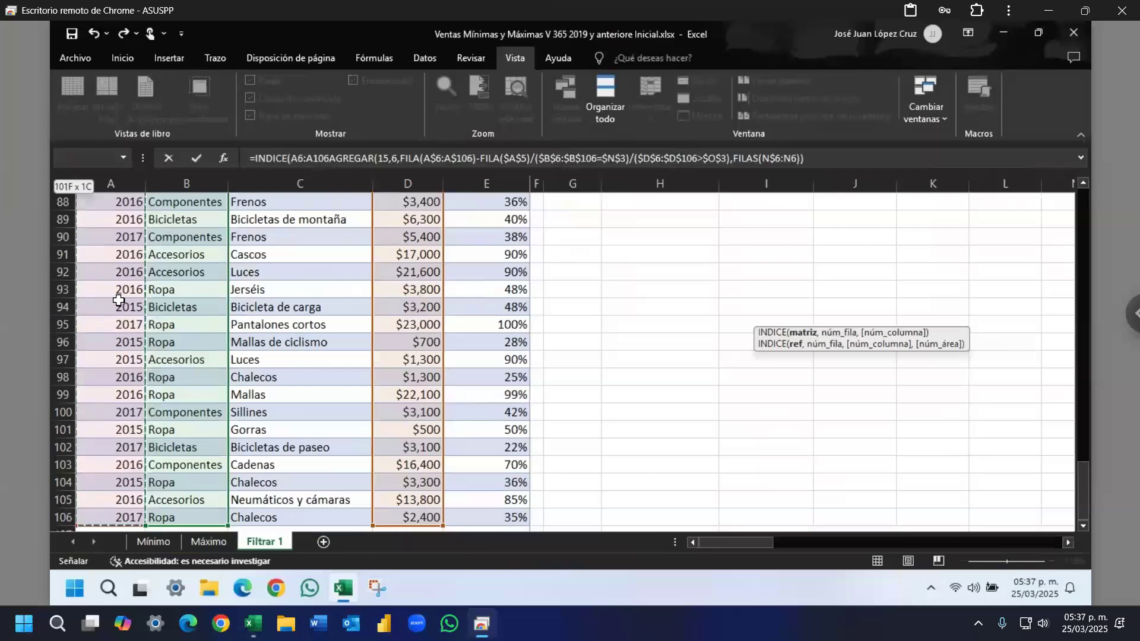
pyautogui.hotkey('ctrl', 'BackSpace')
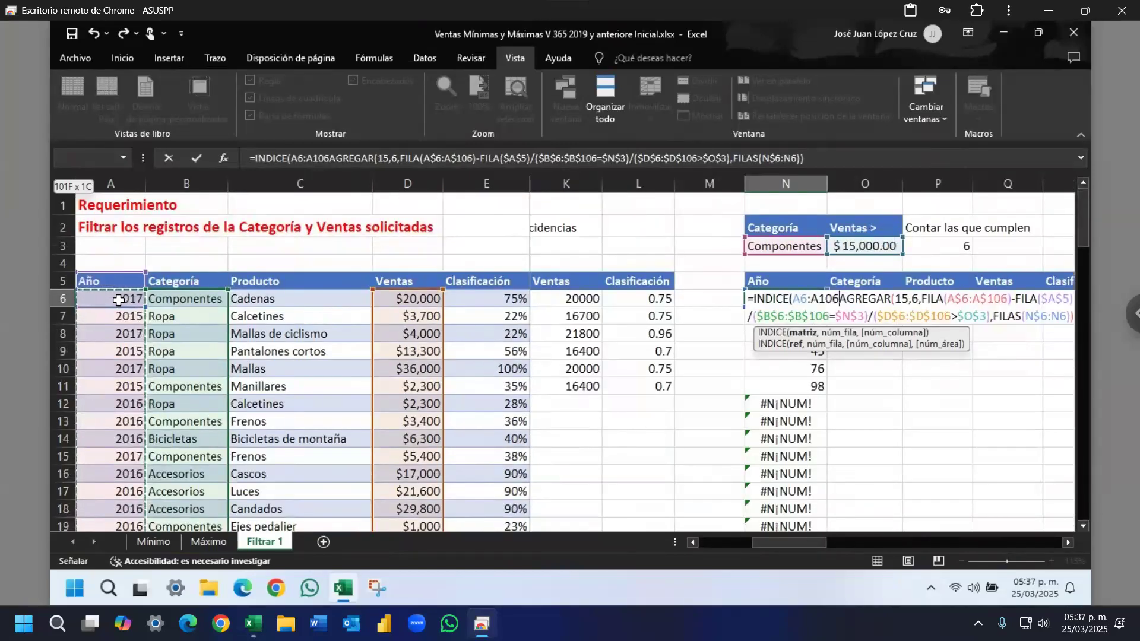
pyautogui.write(',')
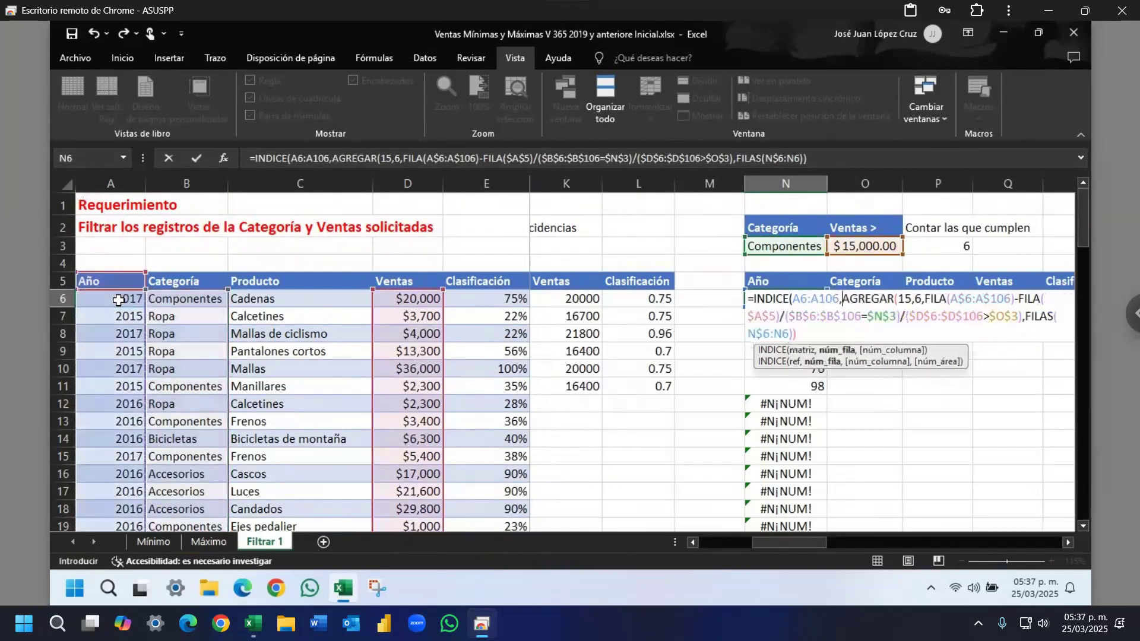
# Step: Preview the núm_fila argument, fix the rows of the INDICE range as A$6:A$106, and close the INDICE function
pyautogui.click(838, 354)
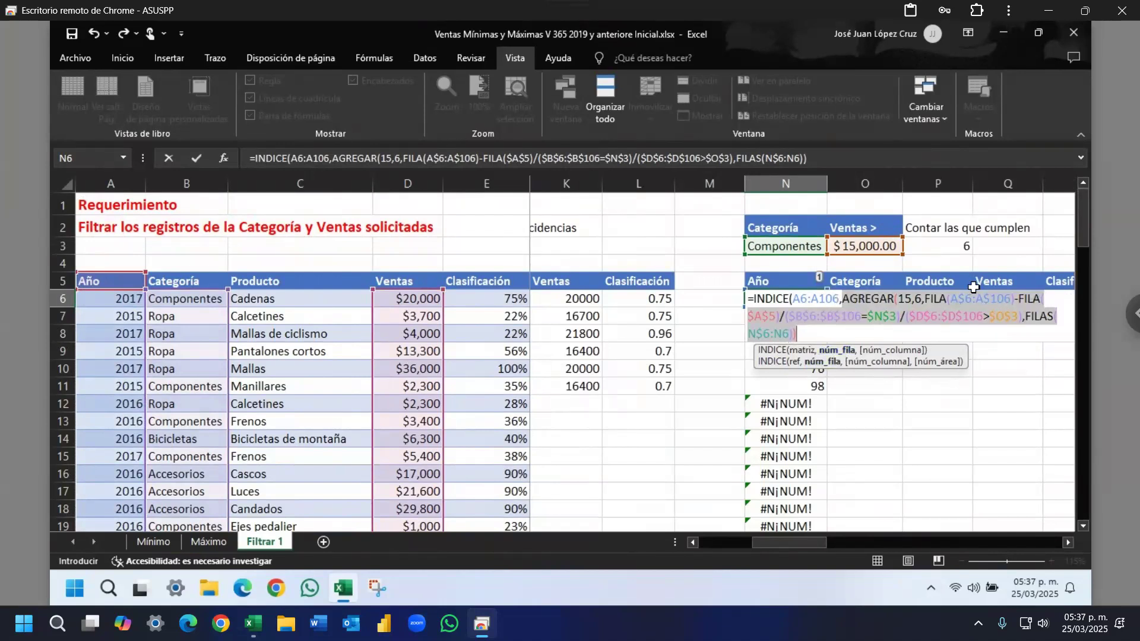
pyautogui.doubleClick(811, 298)
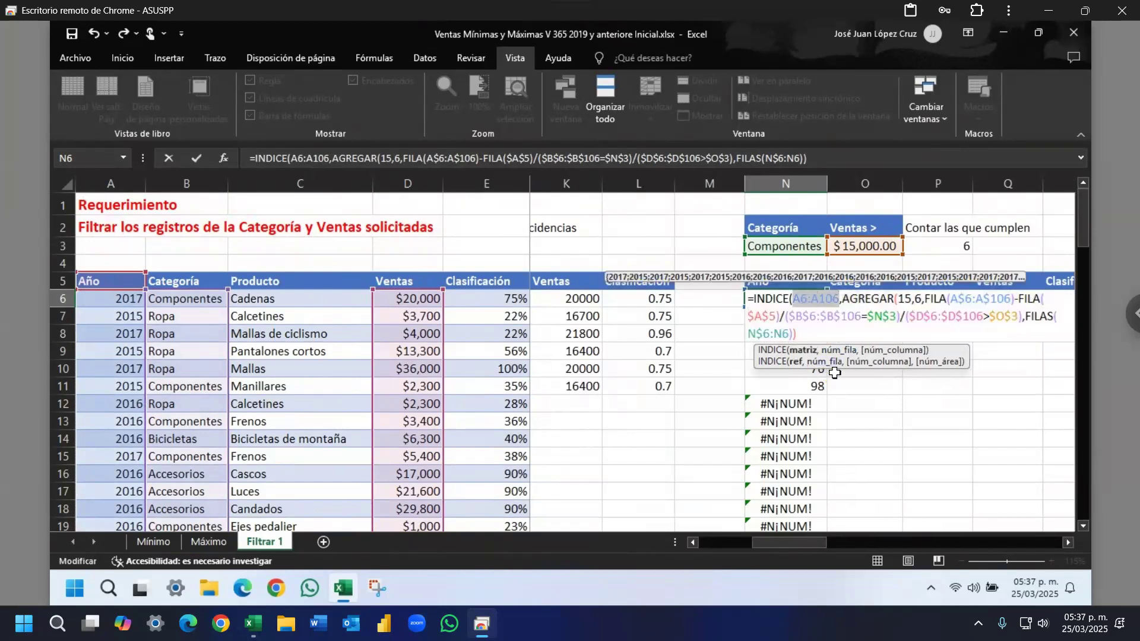
pyautogui.press('F4')
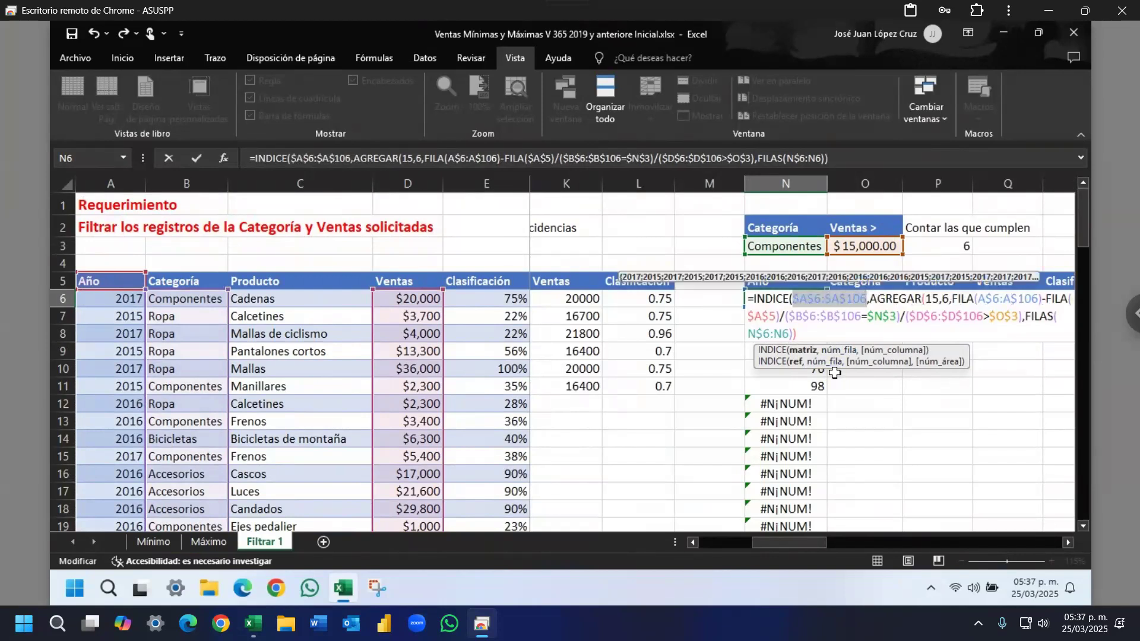
pyautogui.press('F4')
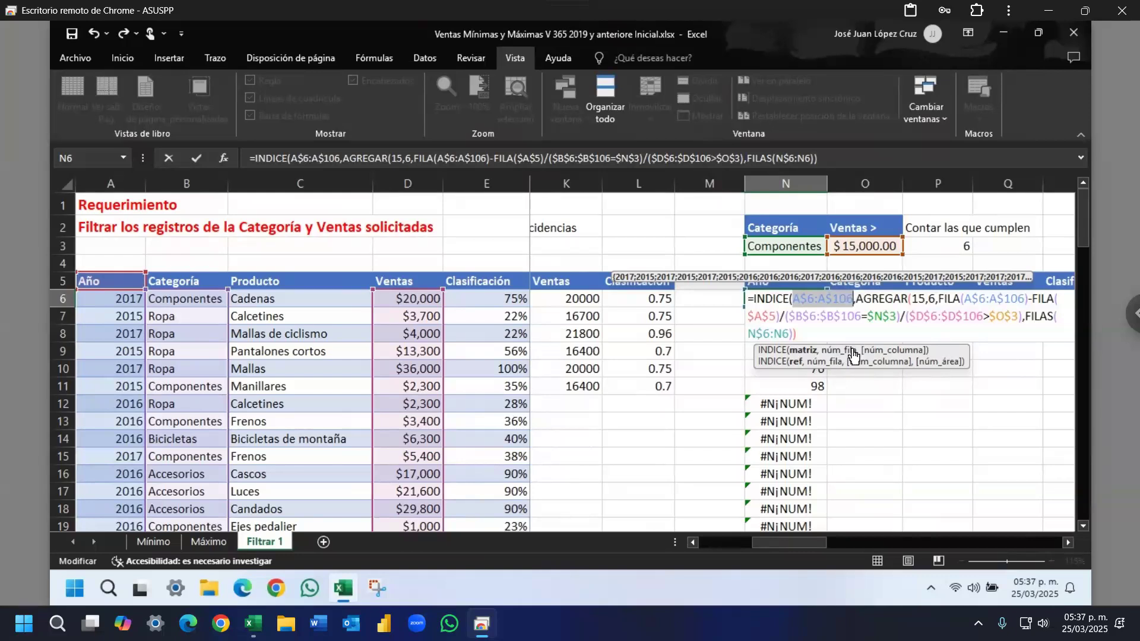
pyautogui.click(815, 335)
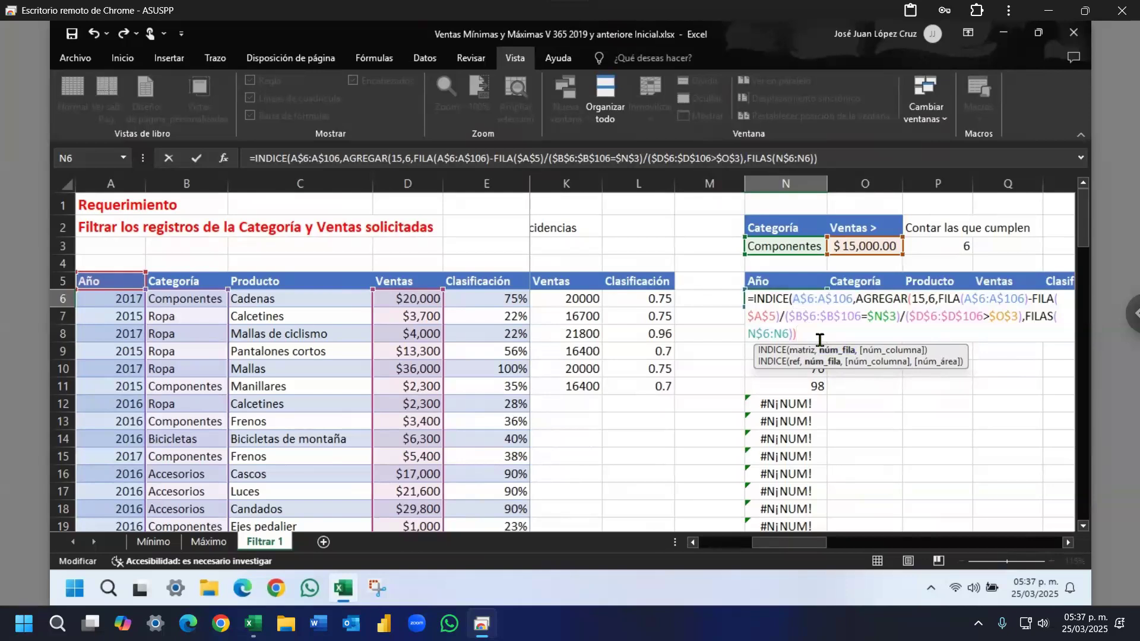
pyautogui.write(')')
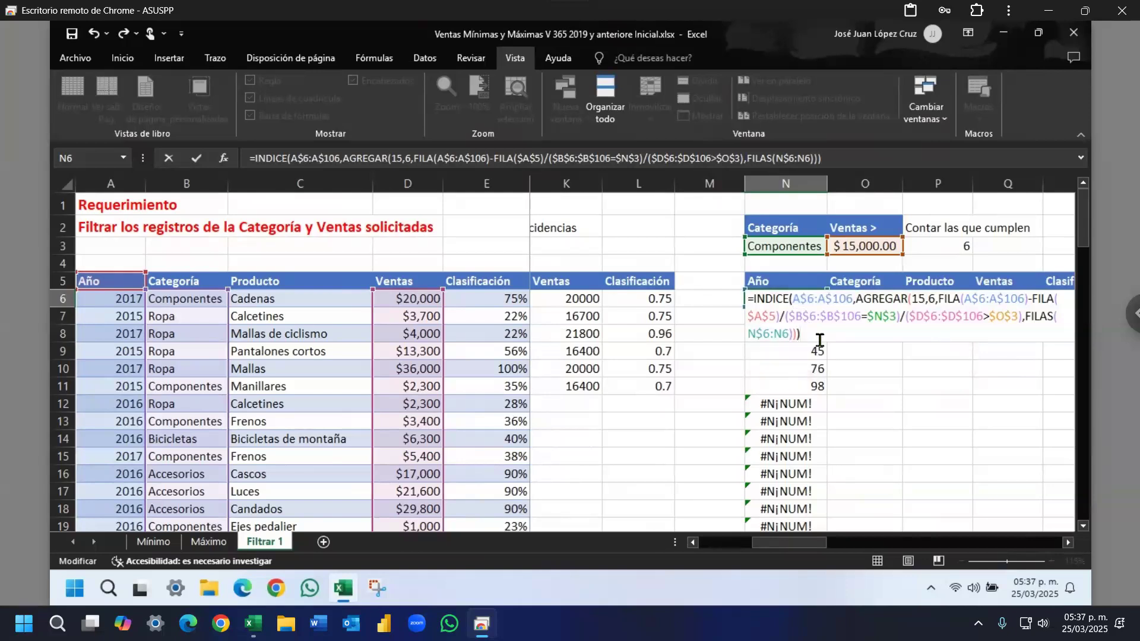
# Step: Commit the INDICE formula in N6 and fill it down the Año column
pyautogui.press('Return')
pyautogui.click(819, 298)
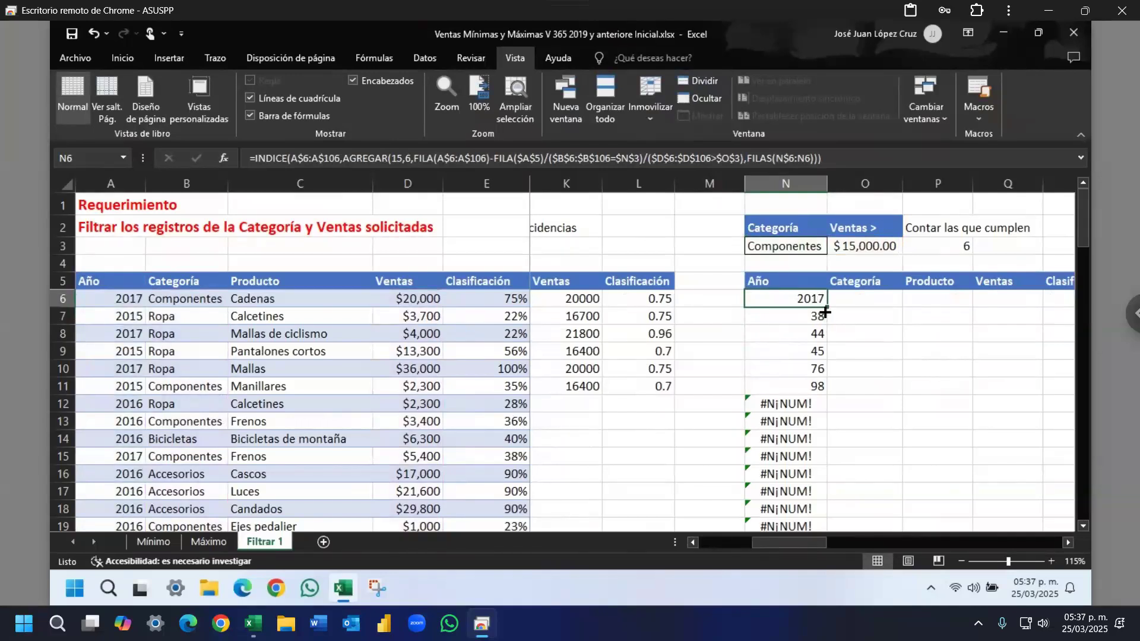
pyautogui.doubleClick(827, 310)
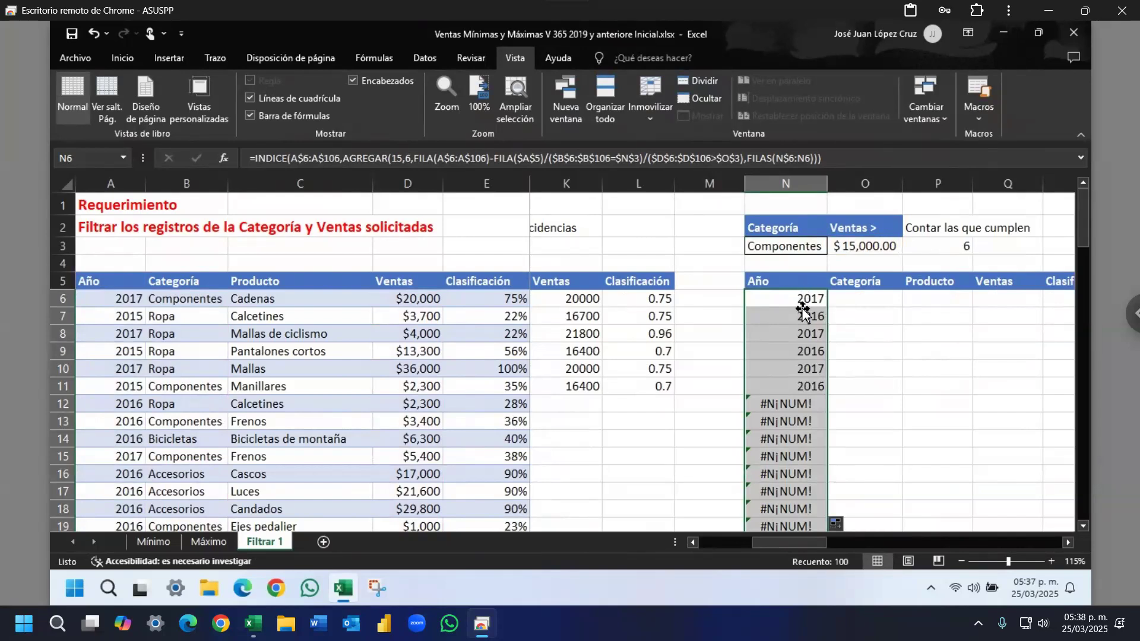
# Step: Copy the N6 formula across to R6, and fill O6:R6 down the second results table
pyautogui.click(801, 298)
pyautogui.moveTo(810, 544); pyautogui.dragTo(844, 548)
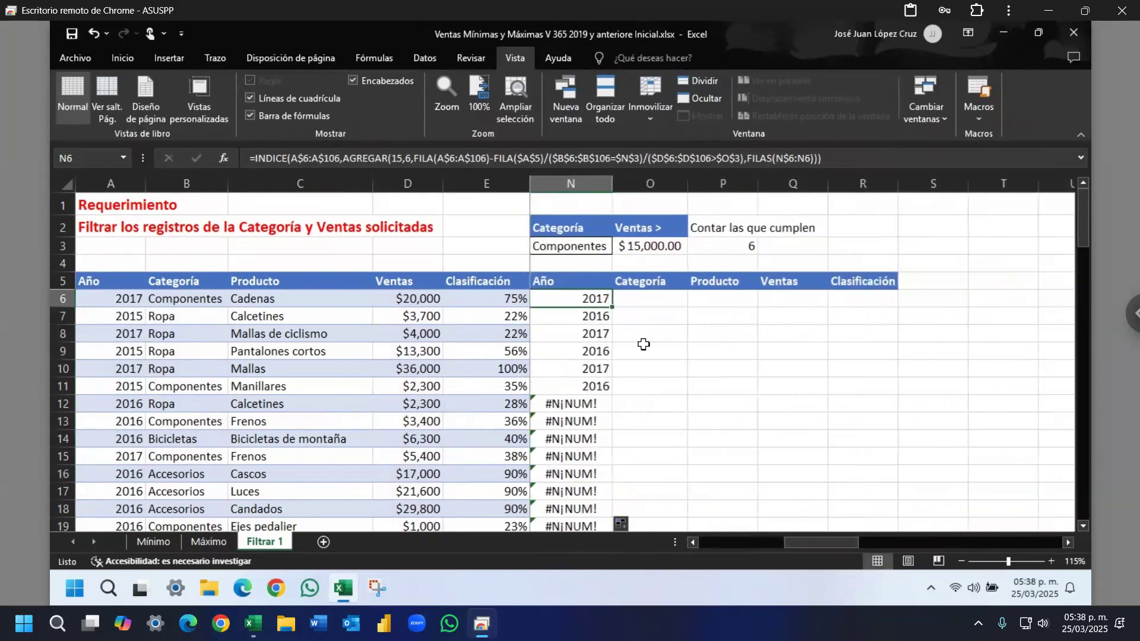
pyautogui.moveTo(614, 306); pyautogui.dragTo(885, 304)
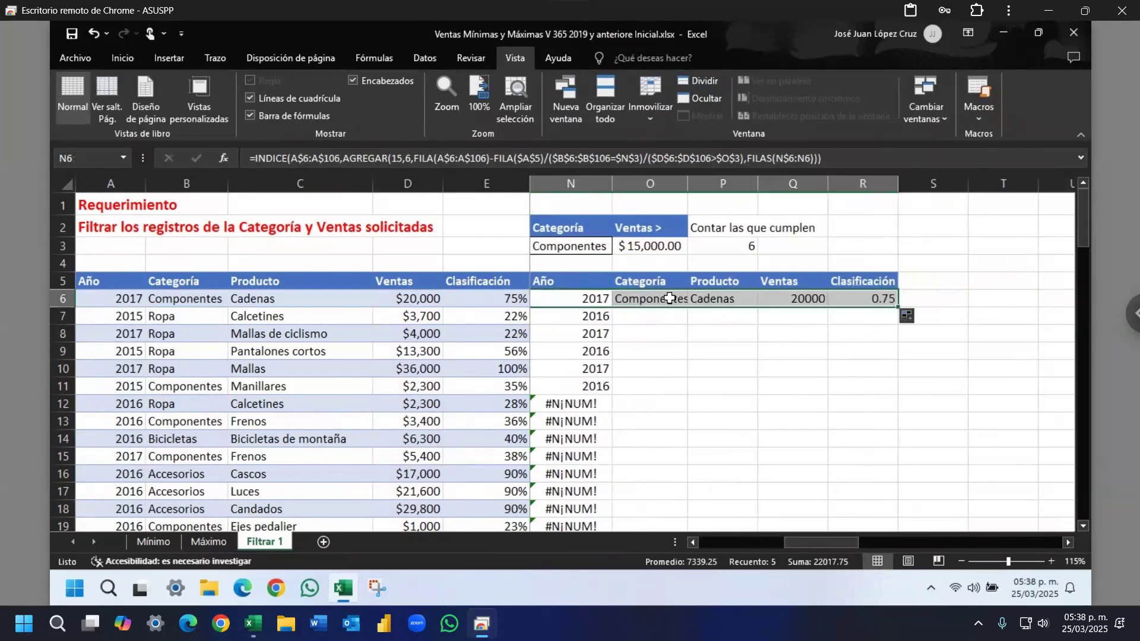
pyautogui.moveTo(653, 298); pyautogui.dragTo(897, 310)
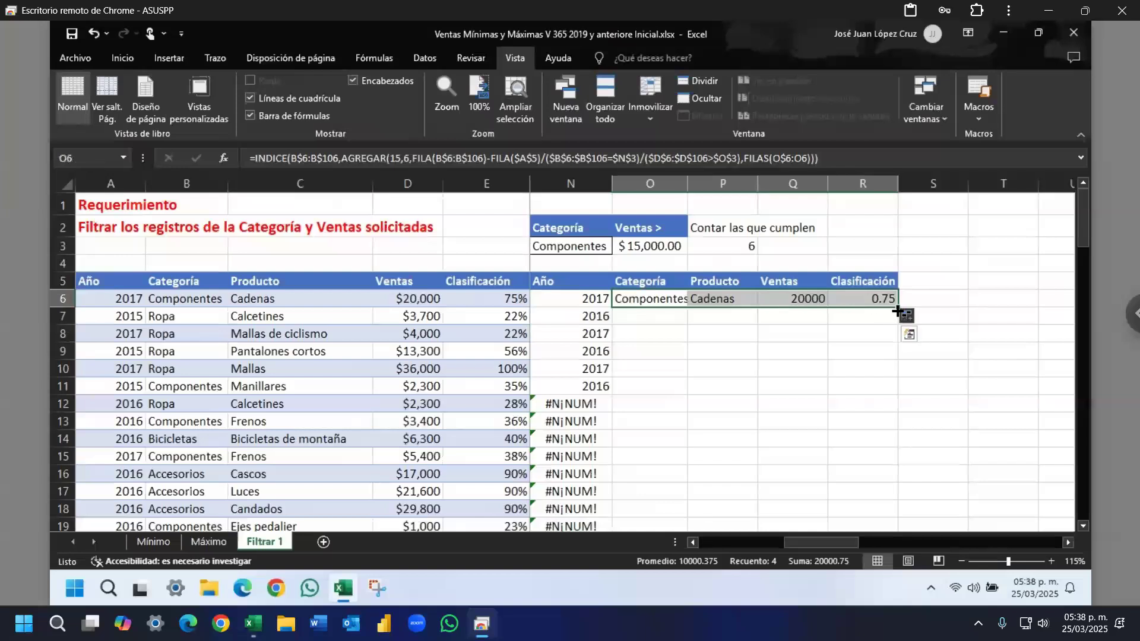
pyautogui.doubleClick(897, 310)
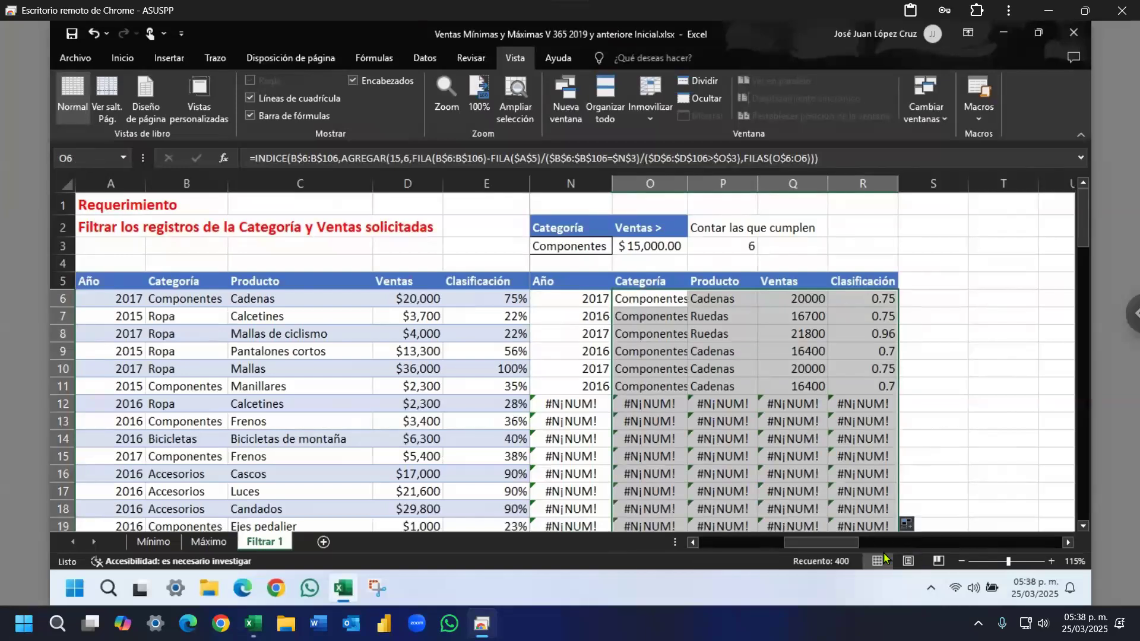
pyautogui.moveTo(826, 543); pyautogui.dragTo(817, 545)
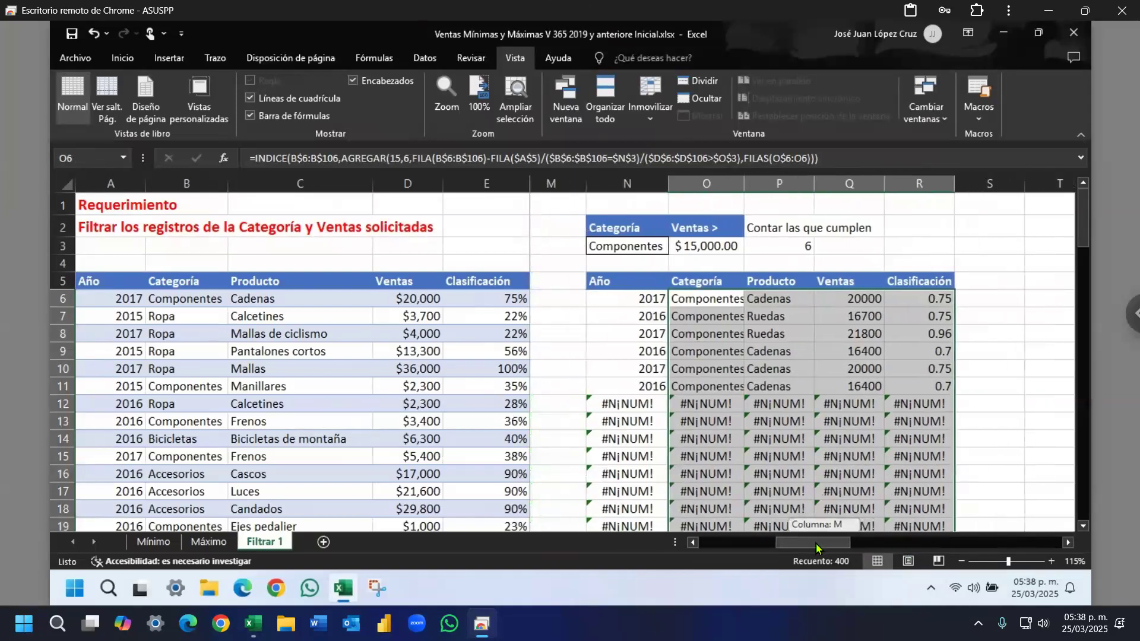
pyautogui.click(621, 297)
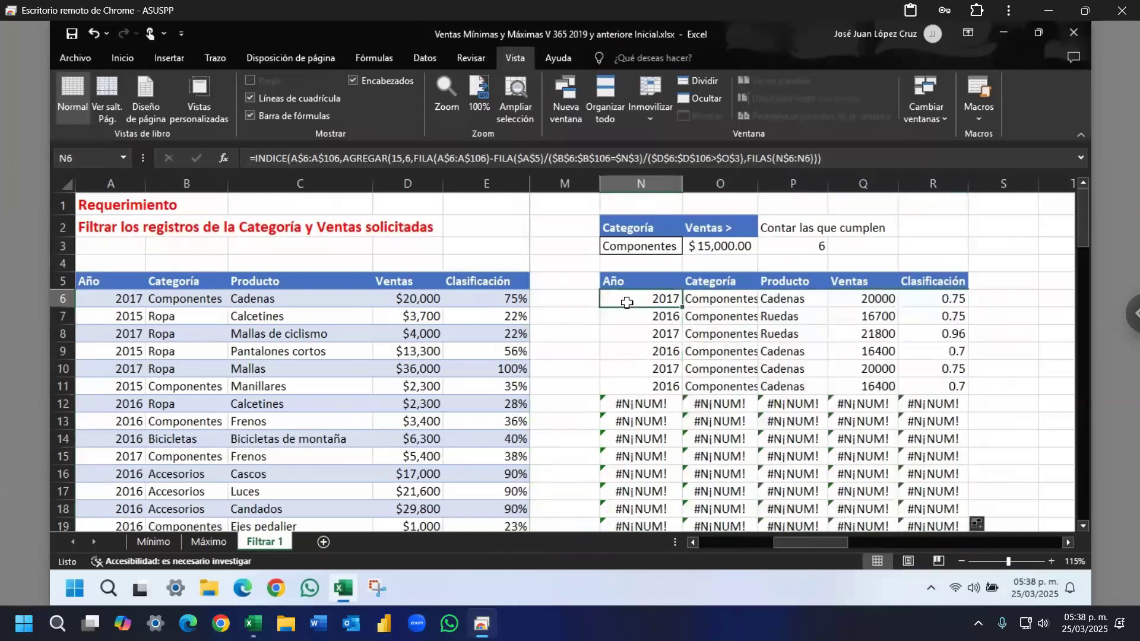
# Step: Wrap the INDICE formula in N6 in an SI function whose prueba_lógica is FILAS(N6:N6)>P3
pyautogui.doubleClick(618, 298)
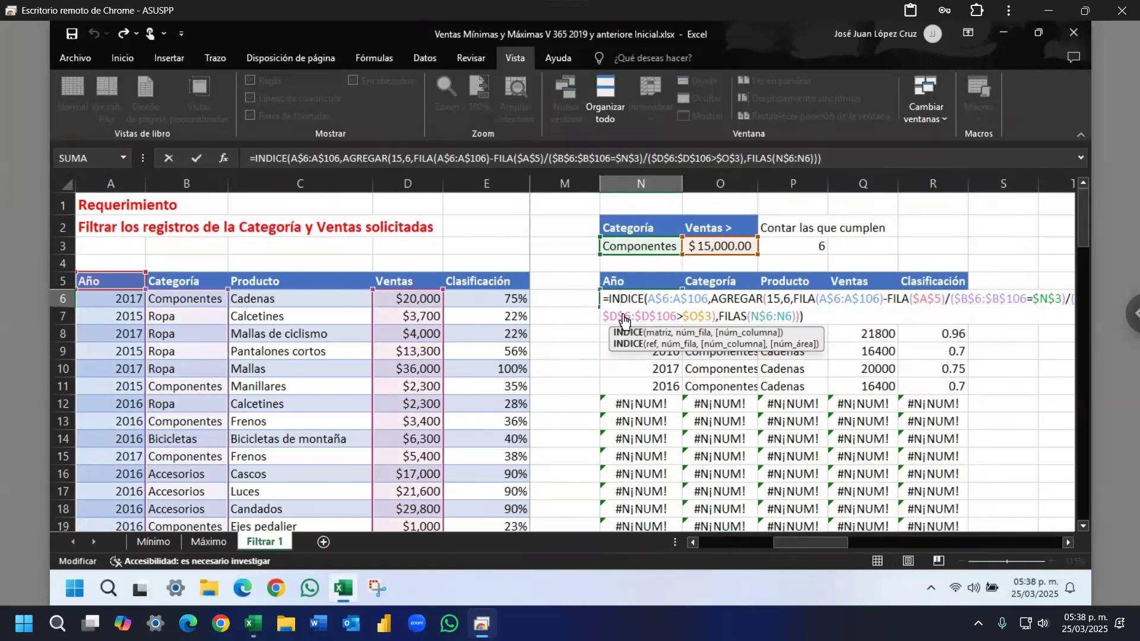
pyautogui.press('Left')
pyautogui.press('Left')
pyautogui.write('SI(')
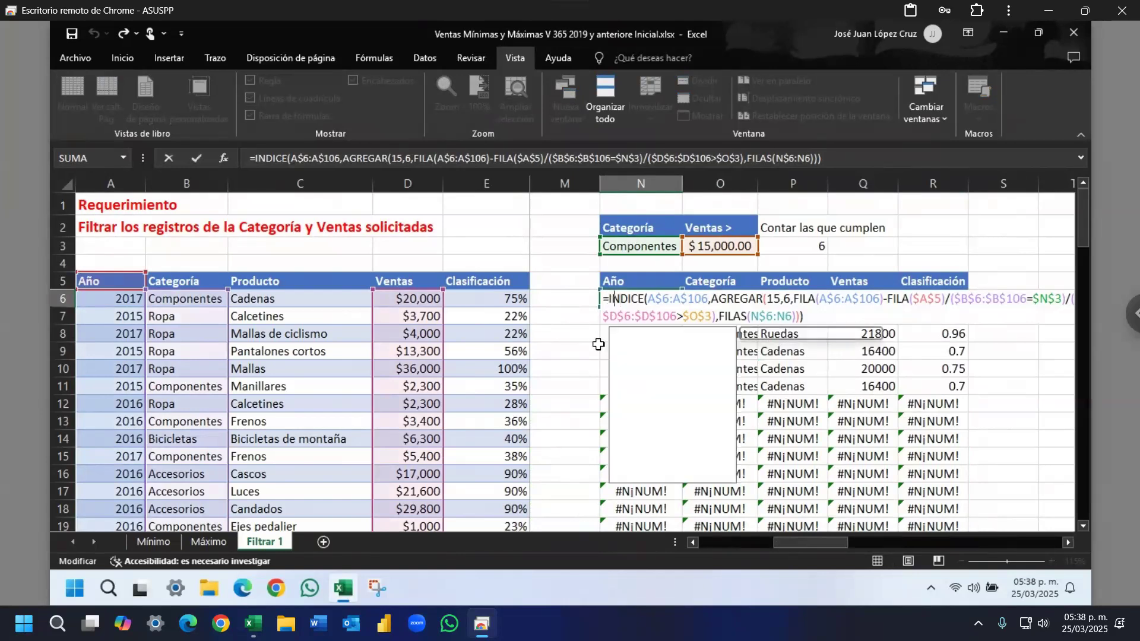
pyautogui.write('FILAS(')
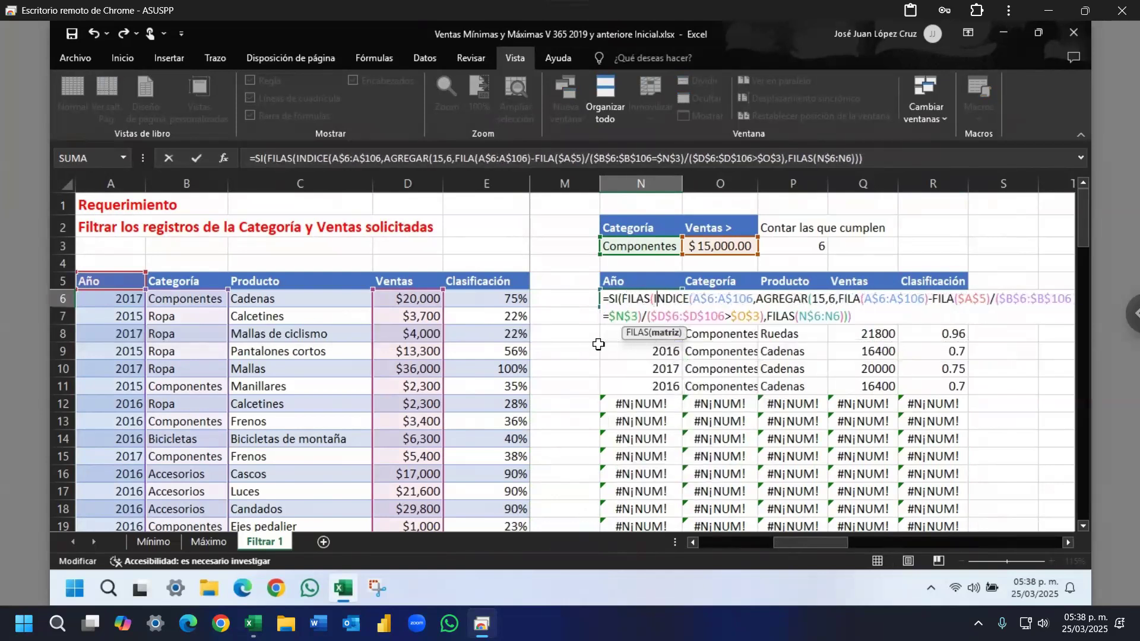
pyautogui.press('F2')
pyautogui.press('Right')
pyautogui.press('Left')
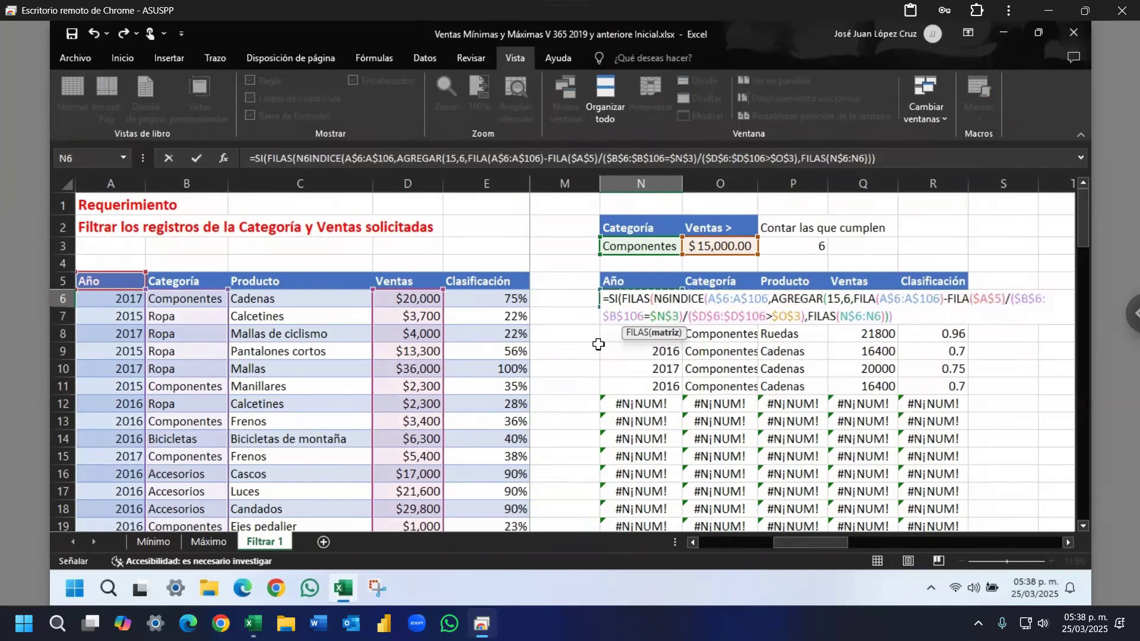
pyautogui.press('F8')
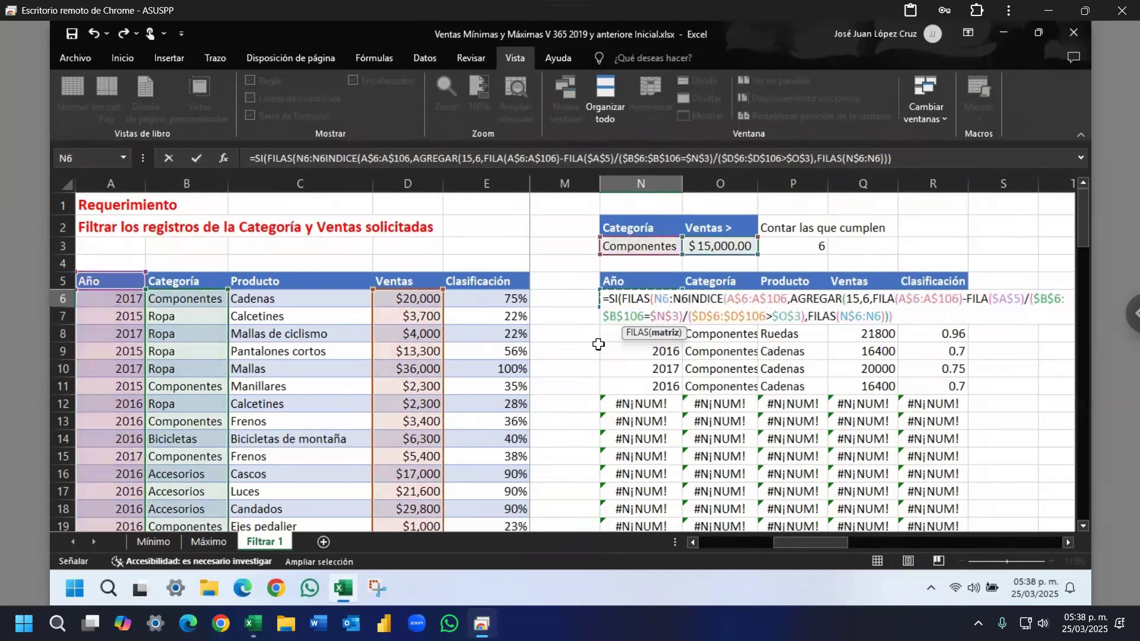
pyautogui.write(')')
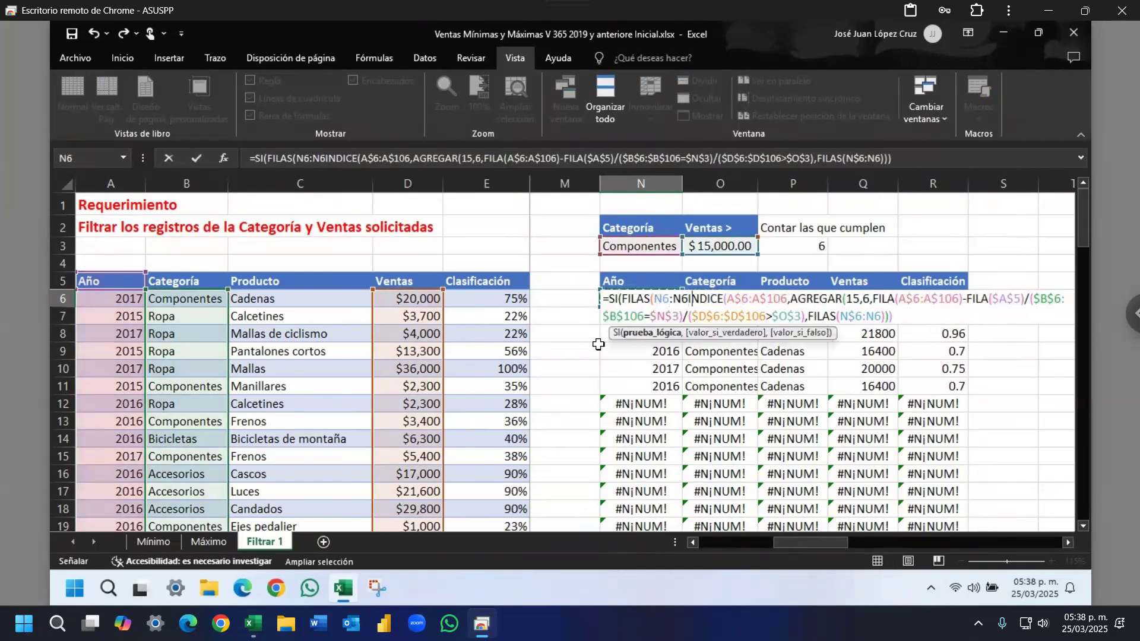
pyautogui.write('>')
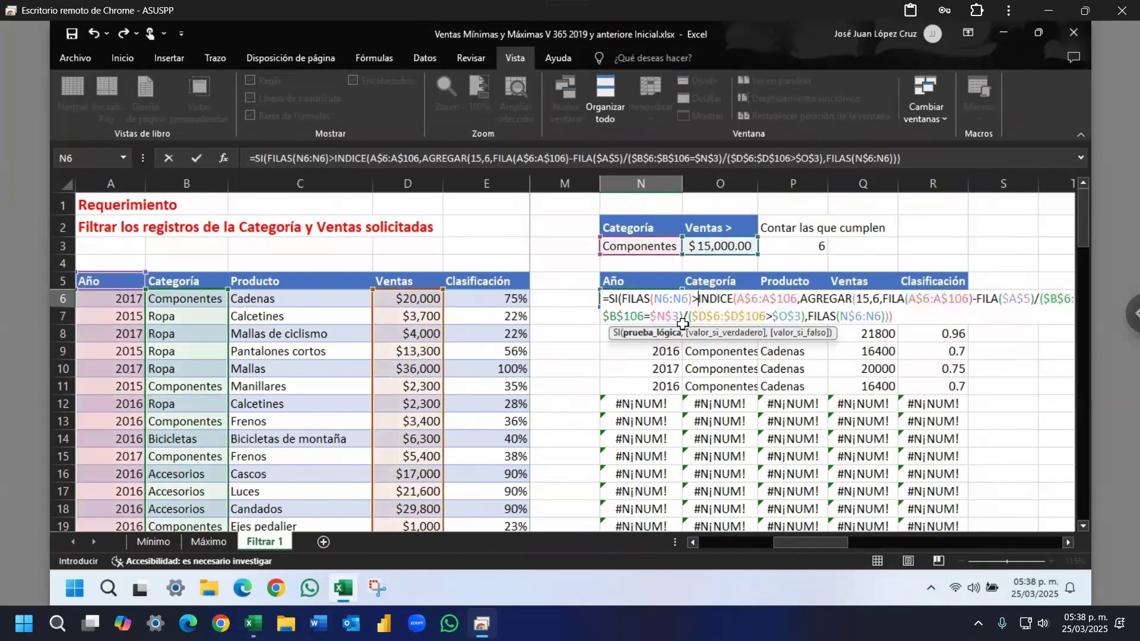
pyautogui.click(790, 245)
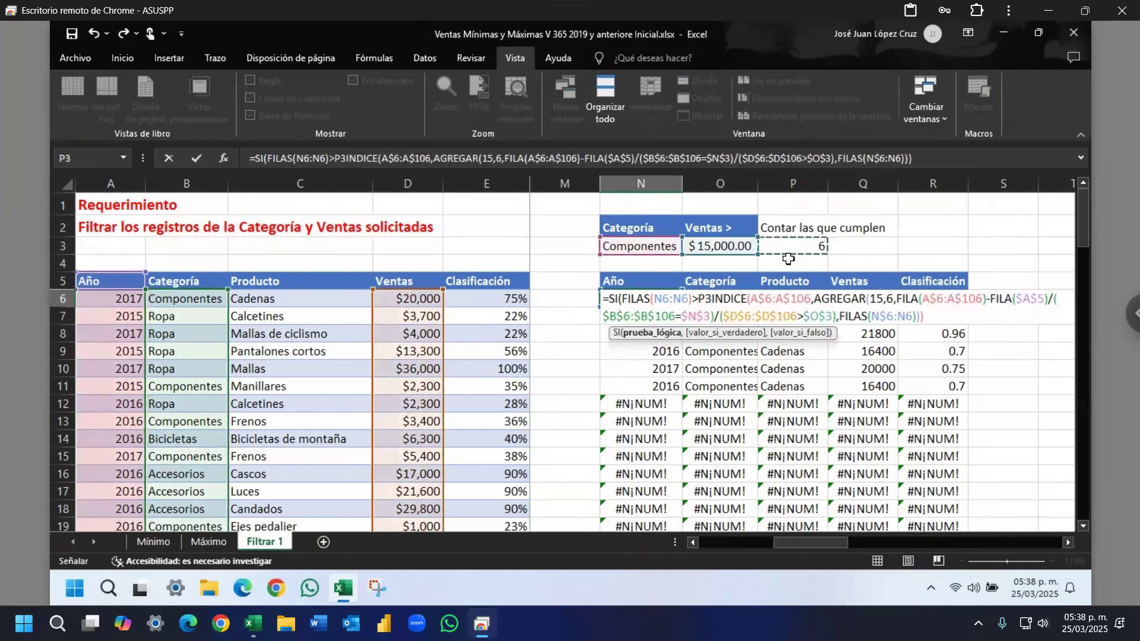
# Step: Set the SI's valor_si_verdadero to "" with INDICE as valor_si_falso, and fix the start of its FILAS range as N$6
pyautogui.write(',""')
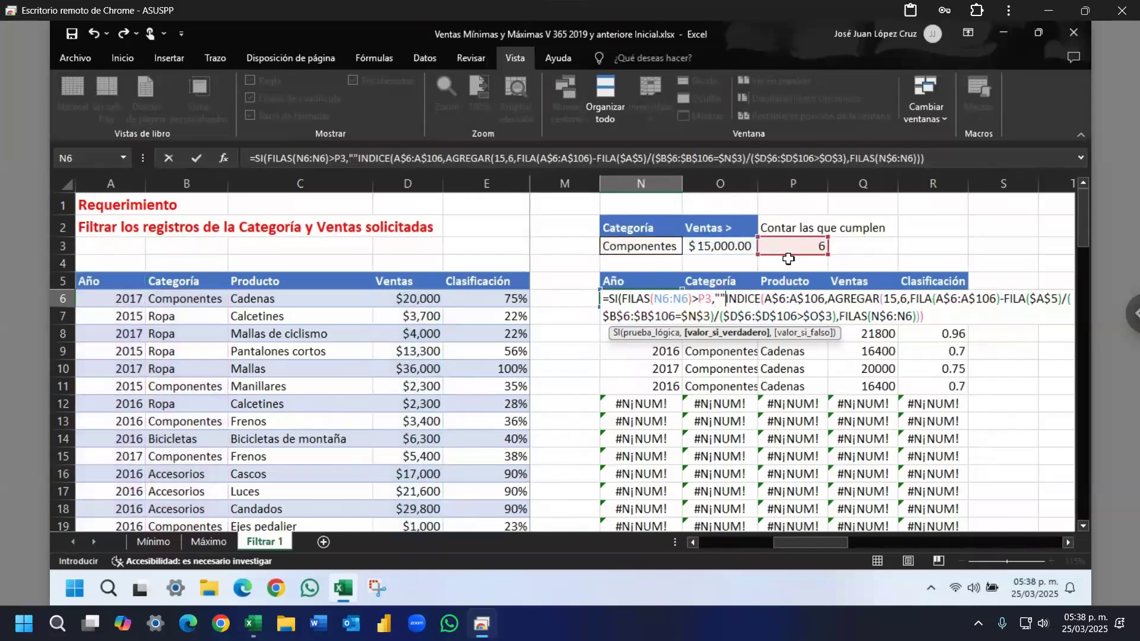
pyautogui.write(',')
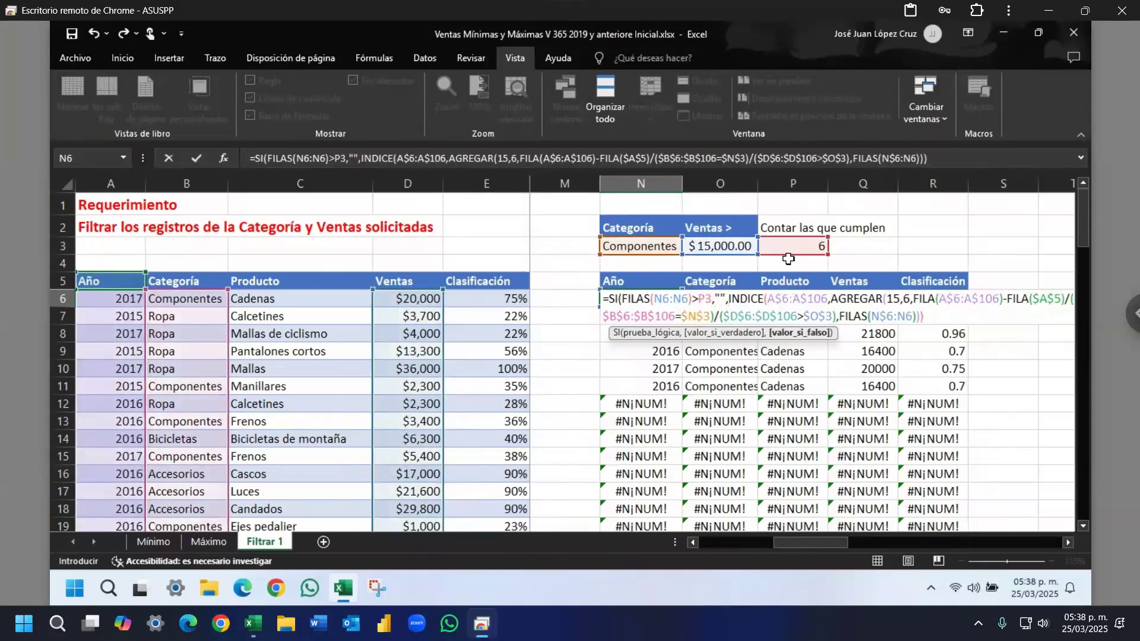
pyautogui.click(663, 299)
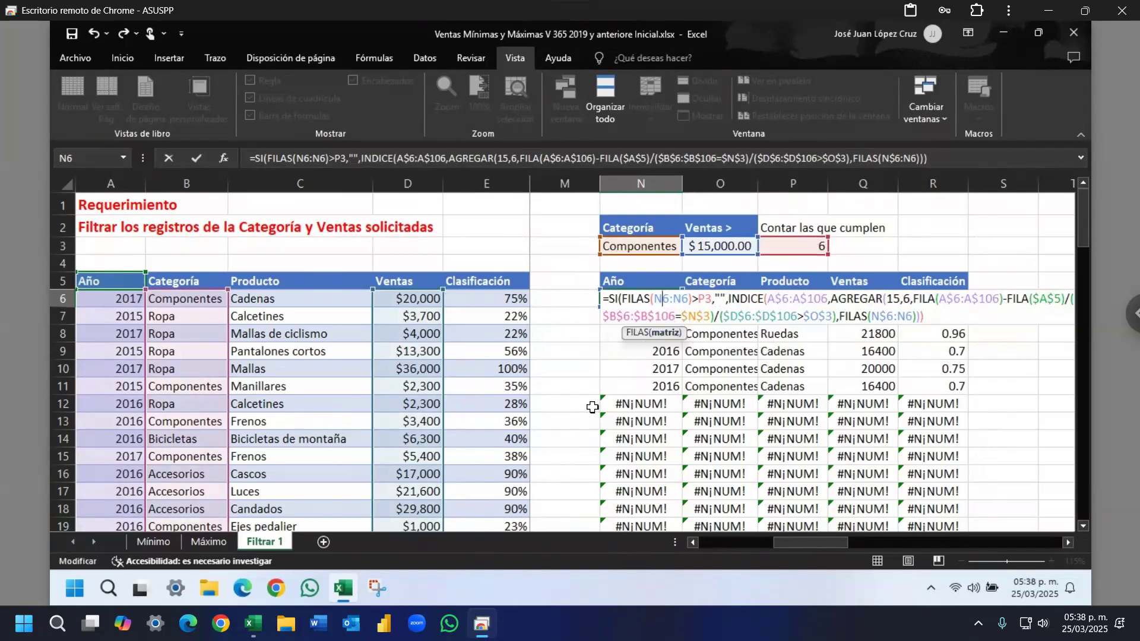
pyautogui.write('$')
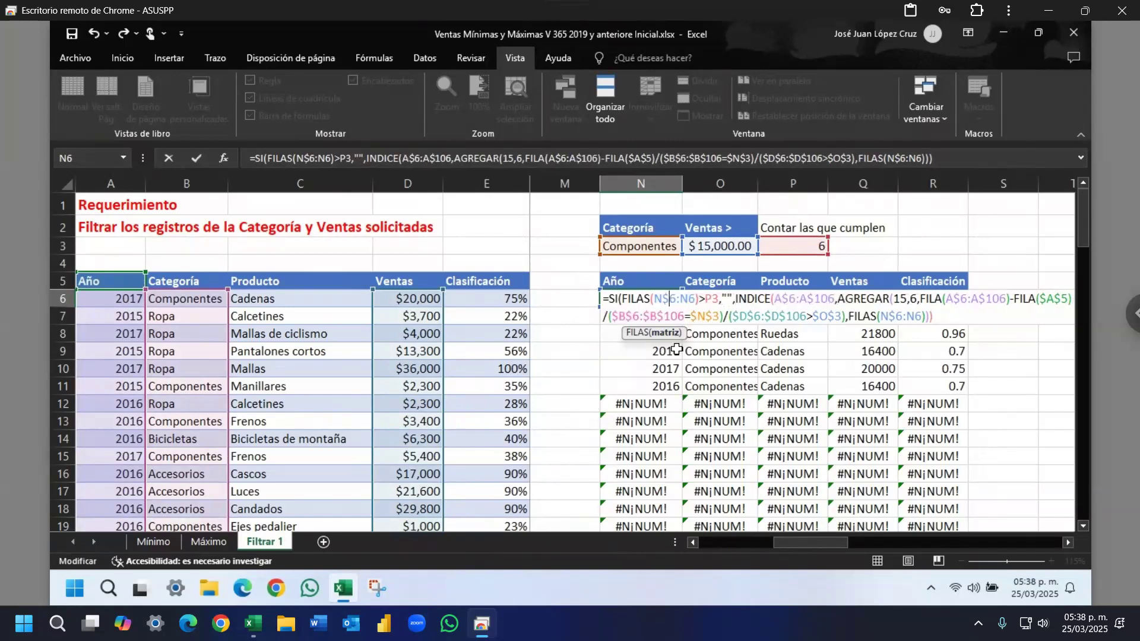
# Step: Check the SI's logical test and valor_si_falso in N6, and make the P3 reference absolute as $P$3
pyautogui.moveTo(645, 299); pyautogui.dragTo(711, 311)
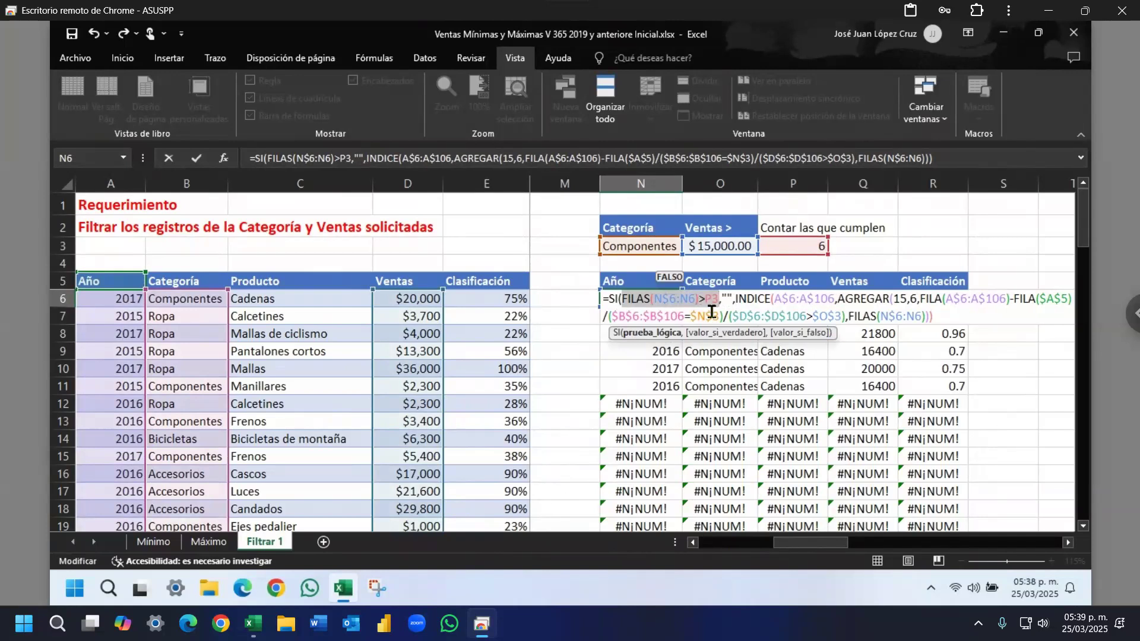
pyautogui.click(790, 336)
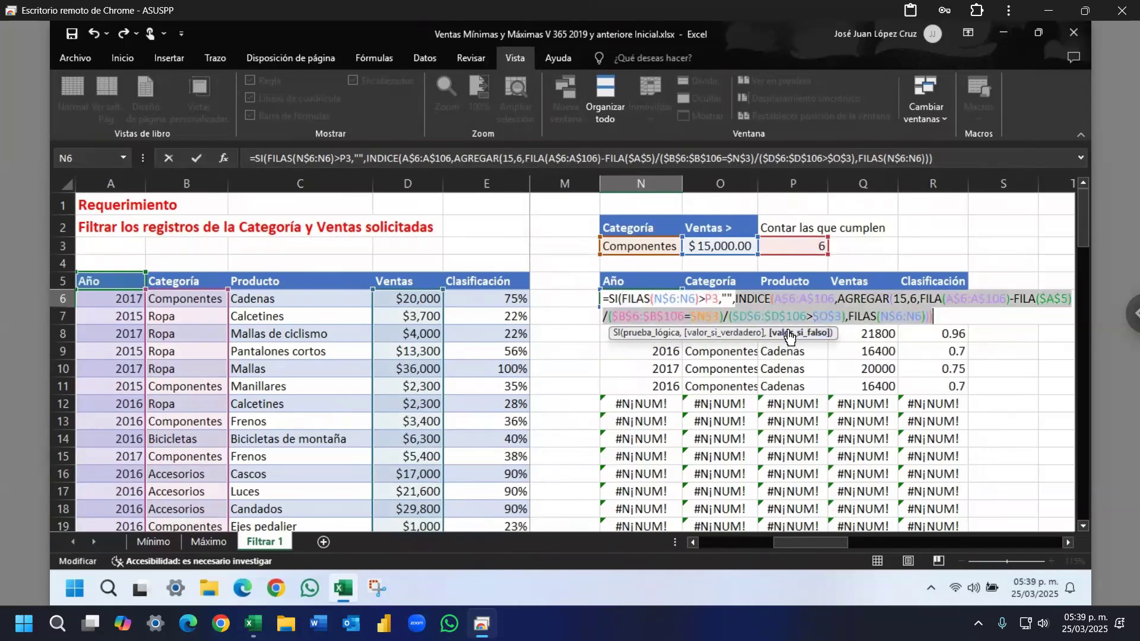
pyautogui.doubleClick(710, 299)
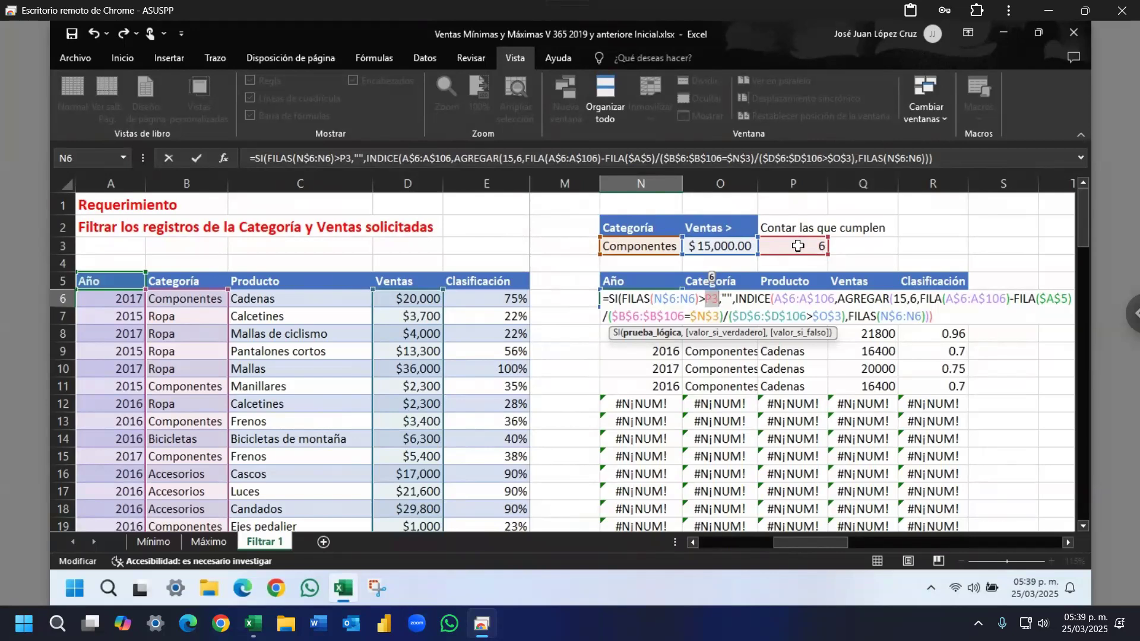
pyautogui.press('F4')
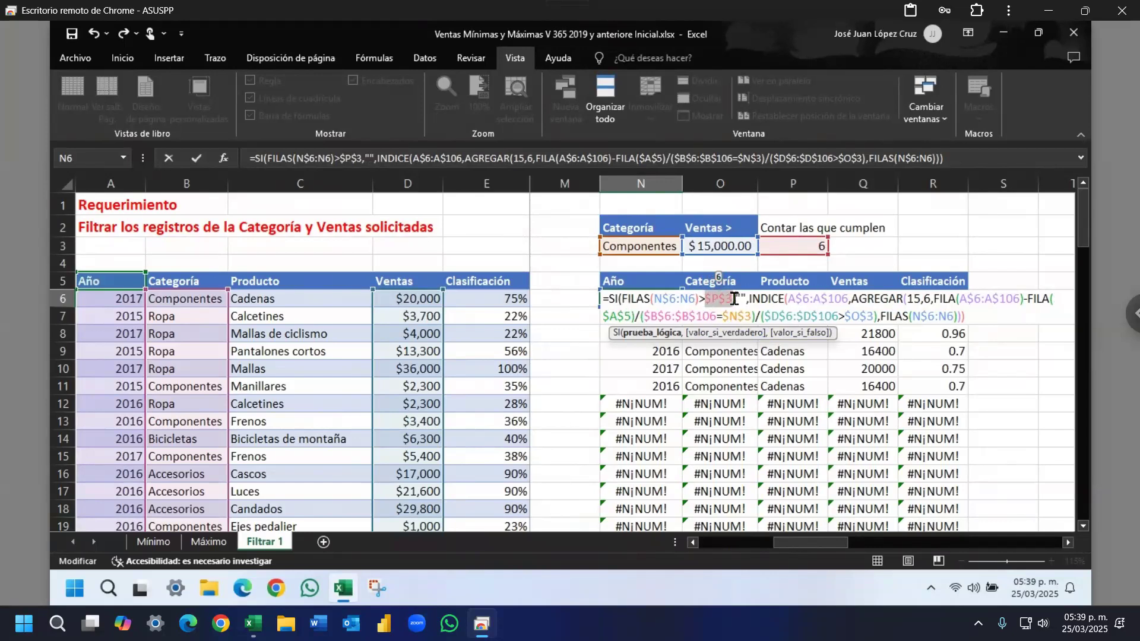
# Step: Close the SI function and commit it in N6, copying it across to R6 and down the second results table
pyautogui.click(729, 339)
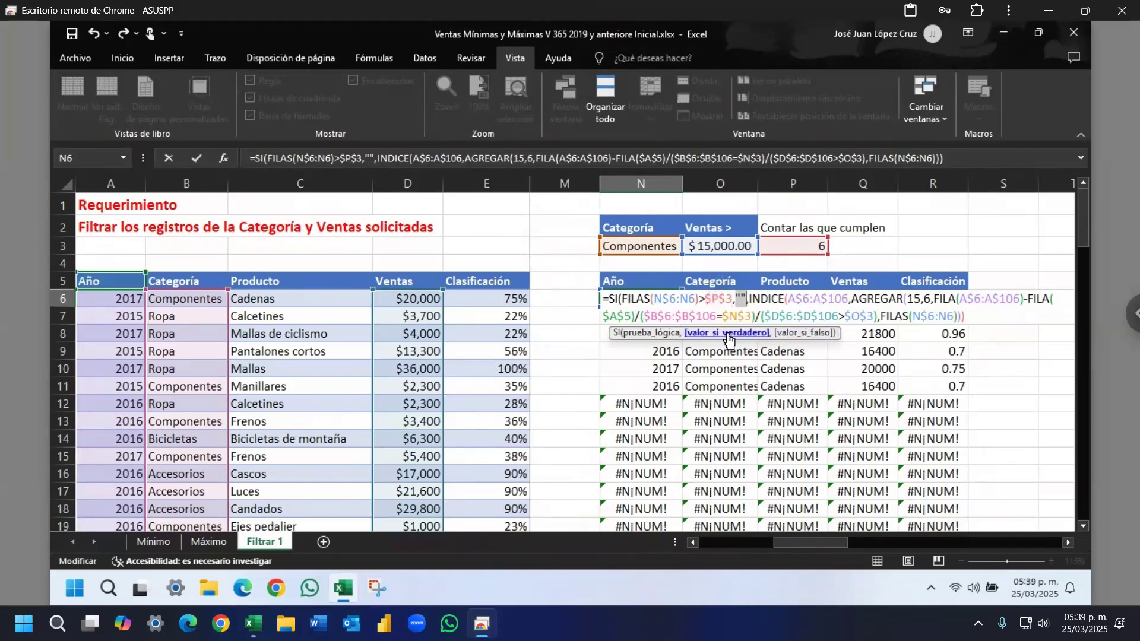
pyautogui.click(788, 336)
pyautogui.click(989, 320)
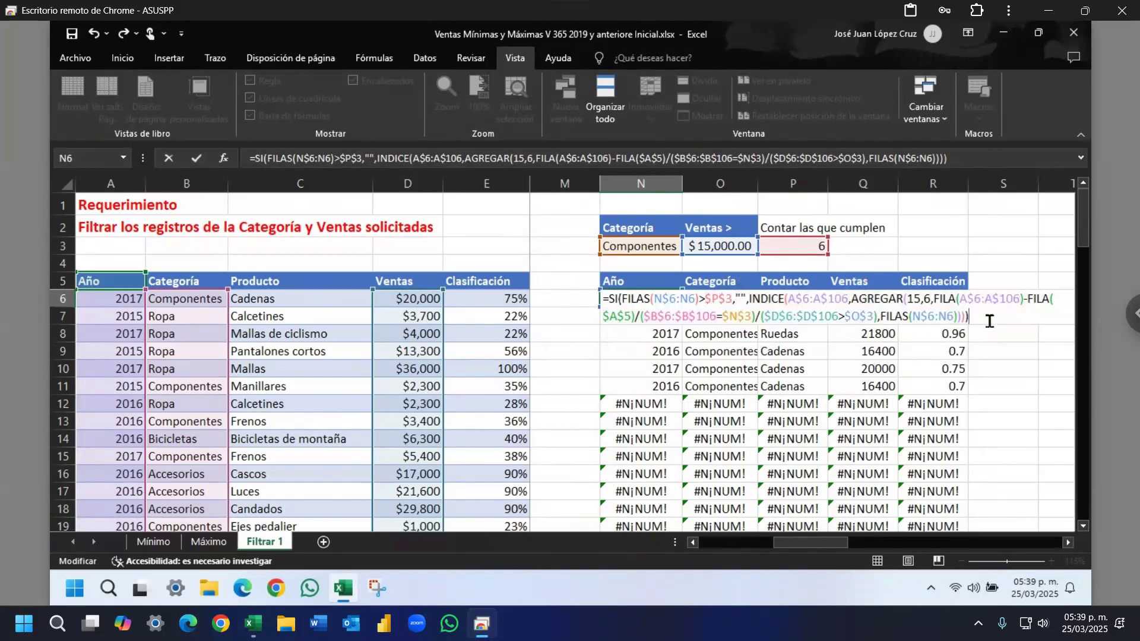
pyautogui.hotkey('ctrl', 'Return')
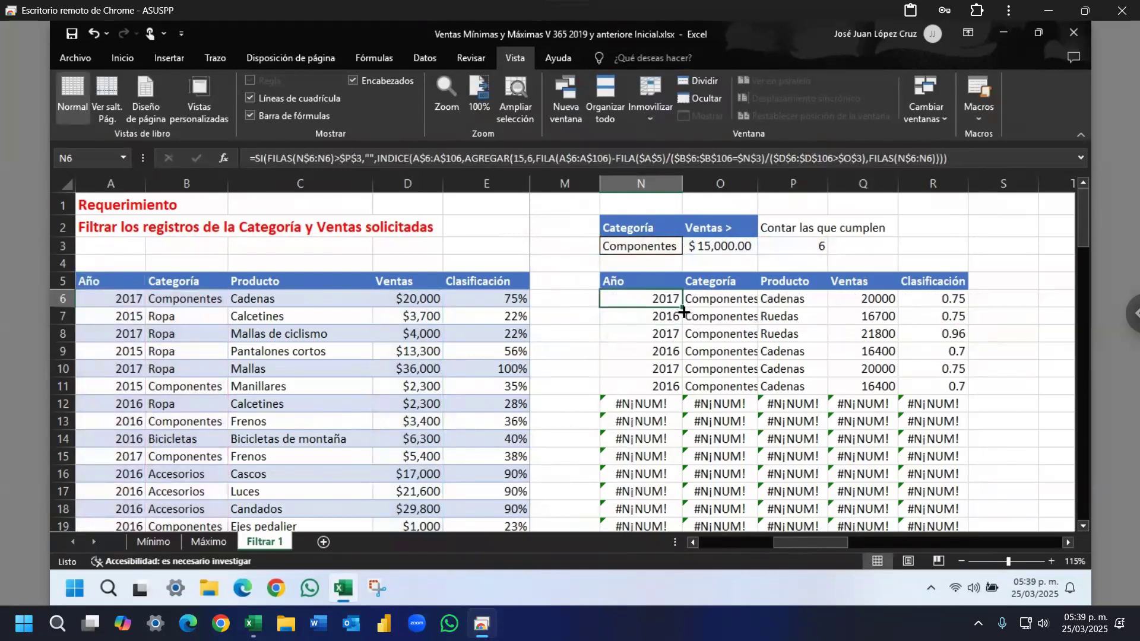
pyautogui.moveTo(684, 309); pyautogui.dragTo(965, 309)
pyautogui.doubleClick(965, 308)
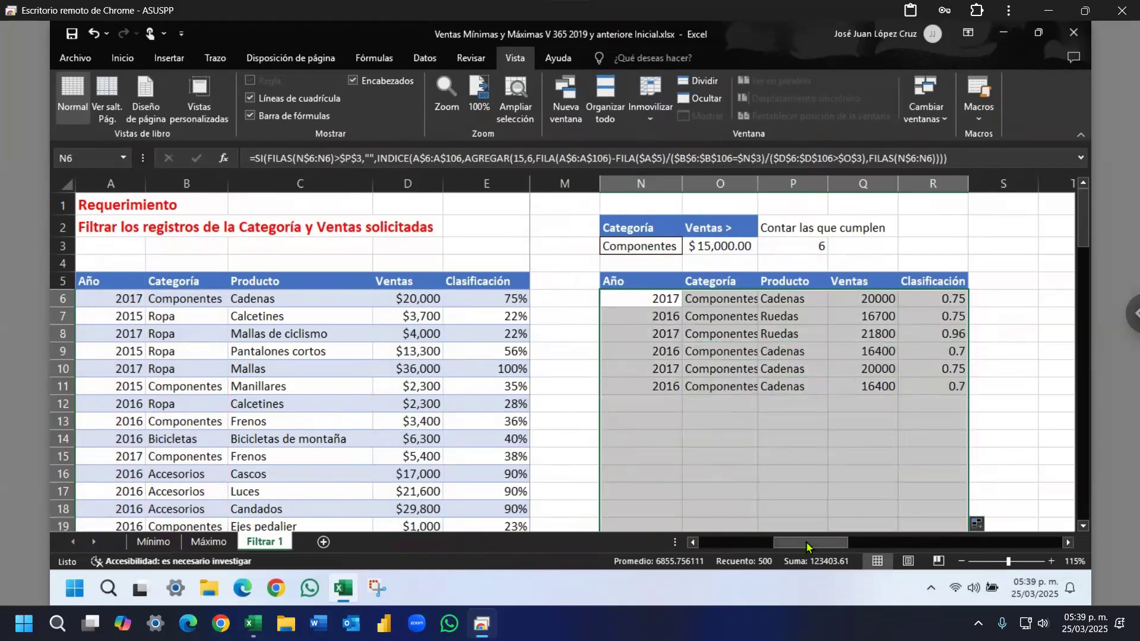
# Step: Unfreeze the sheet's panes and bring both results tables into view side by side
pyautogui.moveTo(809, 542); pyautogui.dragTo(607, 466)
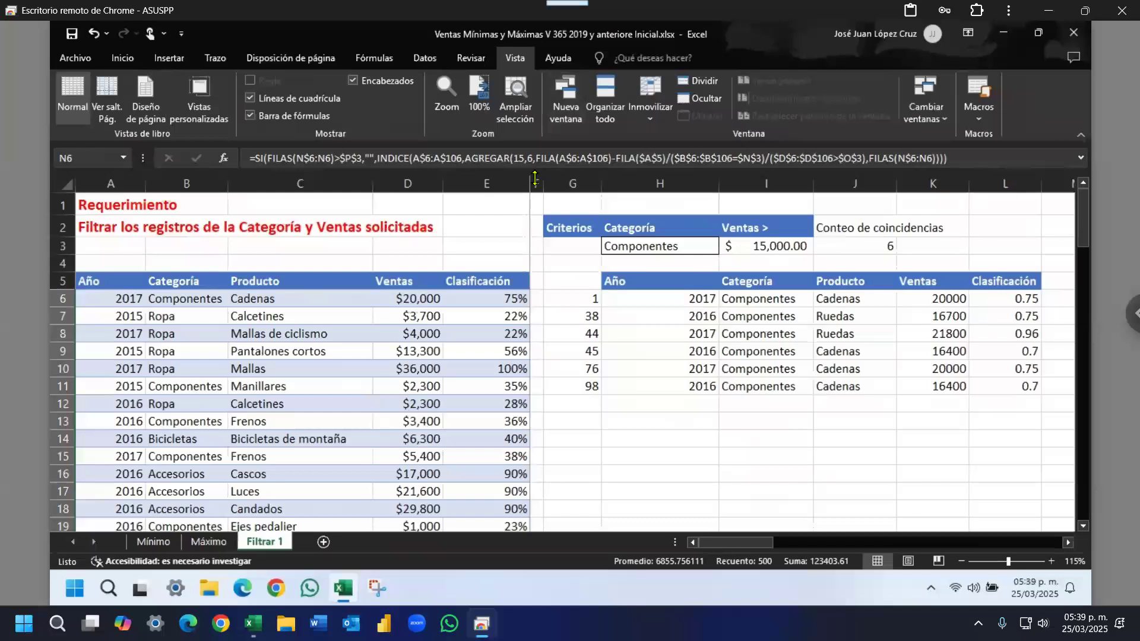
pyautogui.click(535, 182)
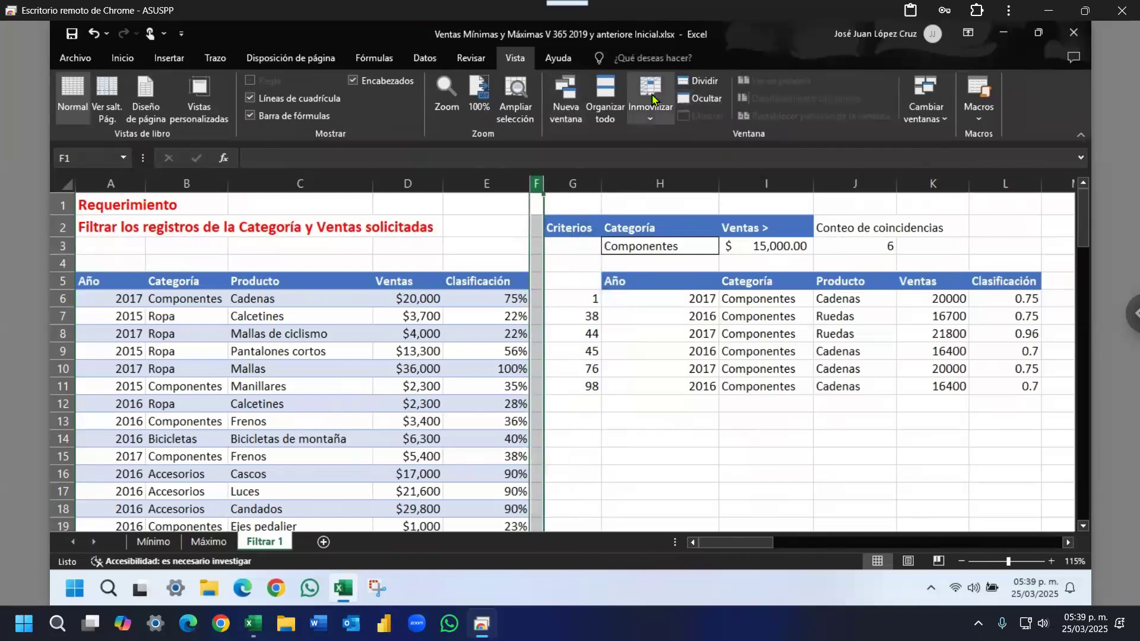
pyautogui.click(651, 101)
pyautogui.click(694, 151)
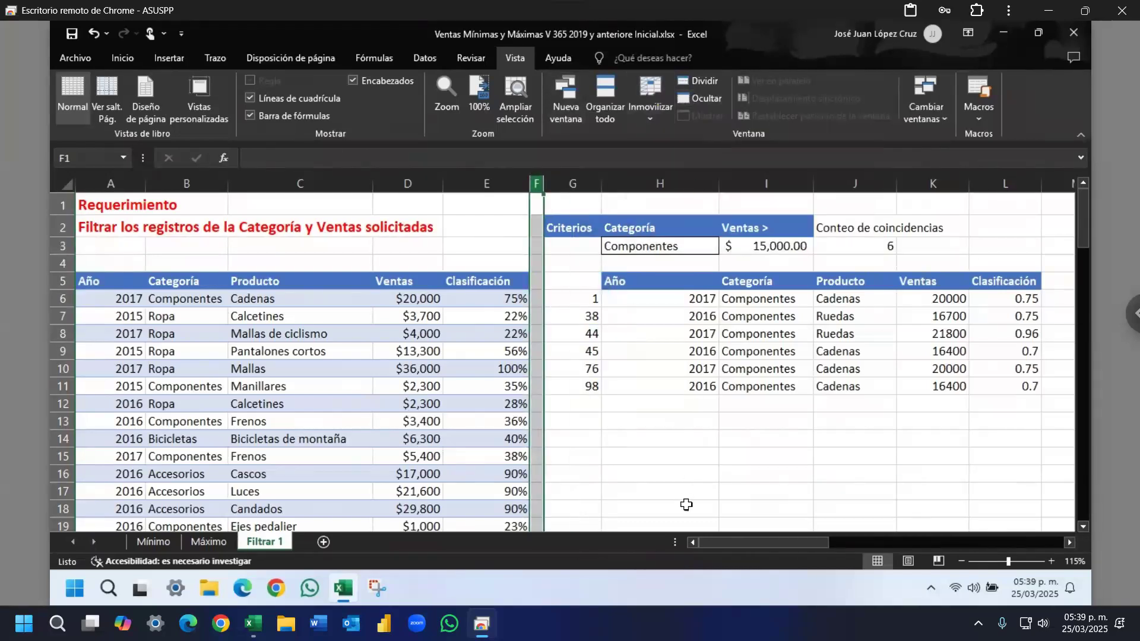
pyautogui.moveTo(707, 549); pyautogui.dragTo(766, 547)
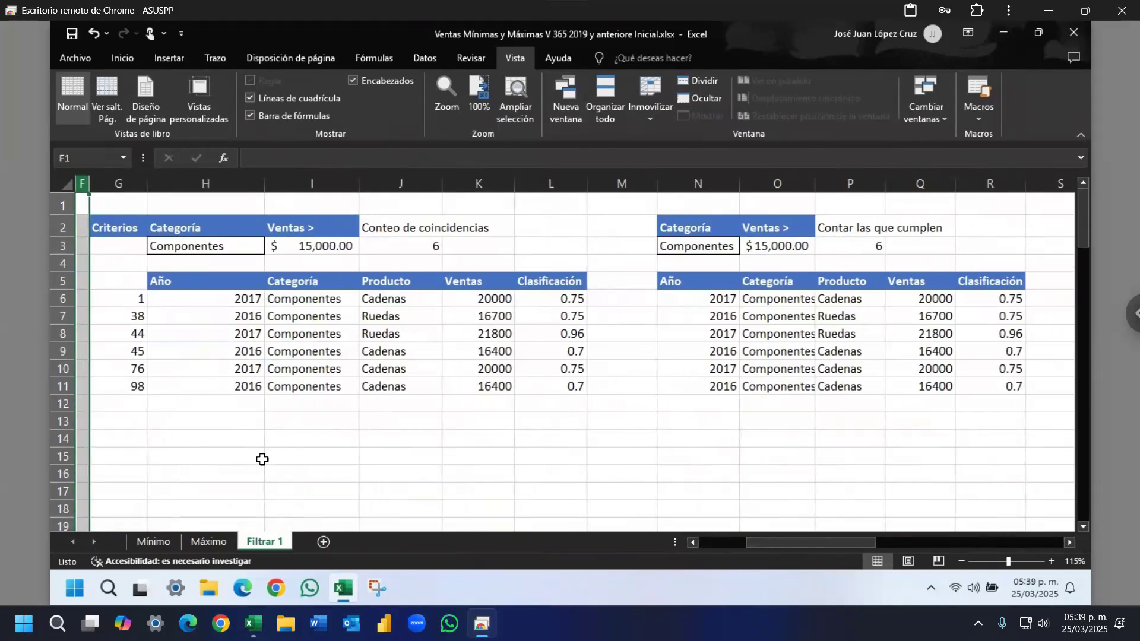
# Step: Compare the two results tables in H13:L18 with the array formula =H6:L11=N6:R11
pyautogui.click(214, 420)
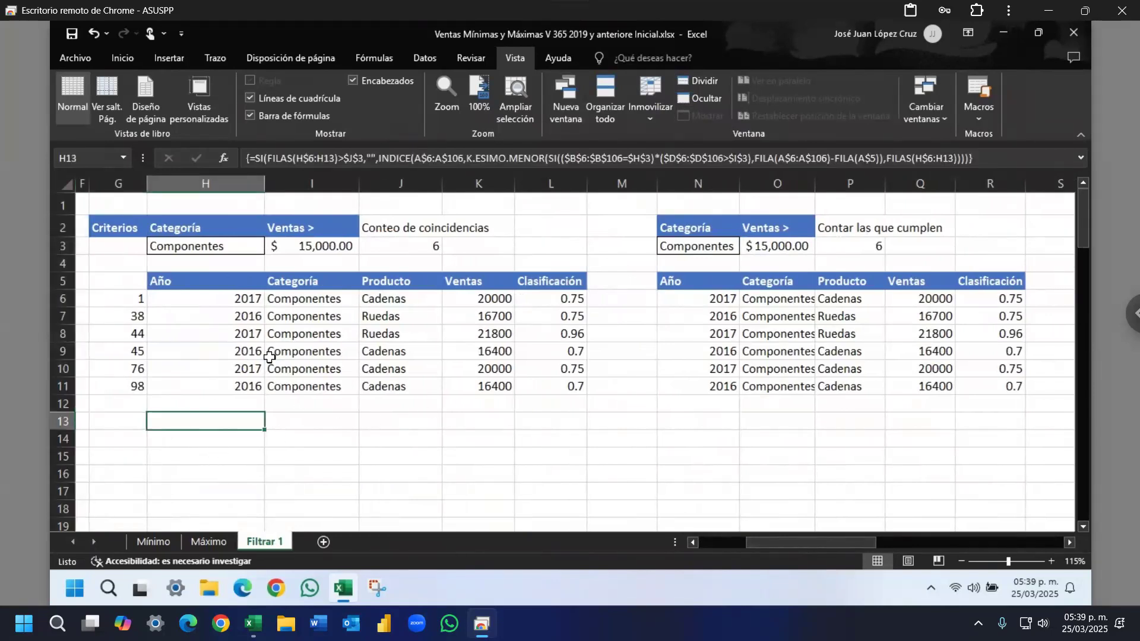
pyautogui.moveTo(236, 298); pyautogui.dragTo(528, 391)
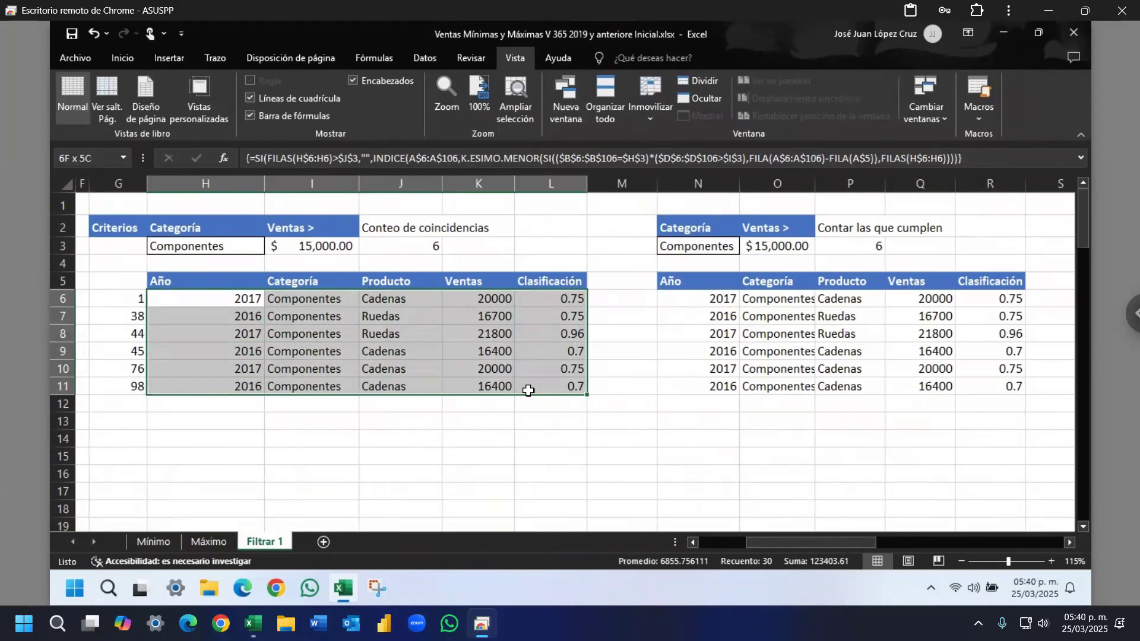
pyautogui.moveTo(221, 423); pyautogui.dragTo(538, 505)
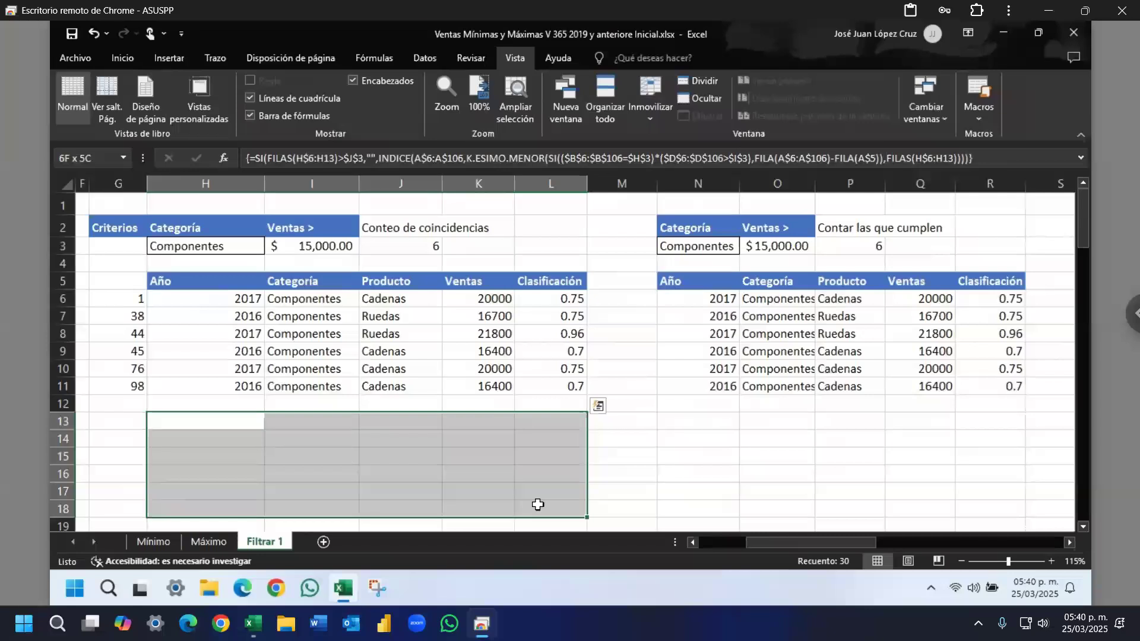
pyautogui.moveTo(538, 504); pyautogui.dragTo(538, 505)
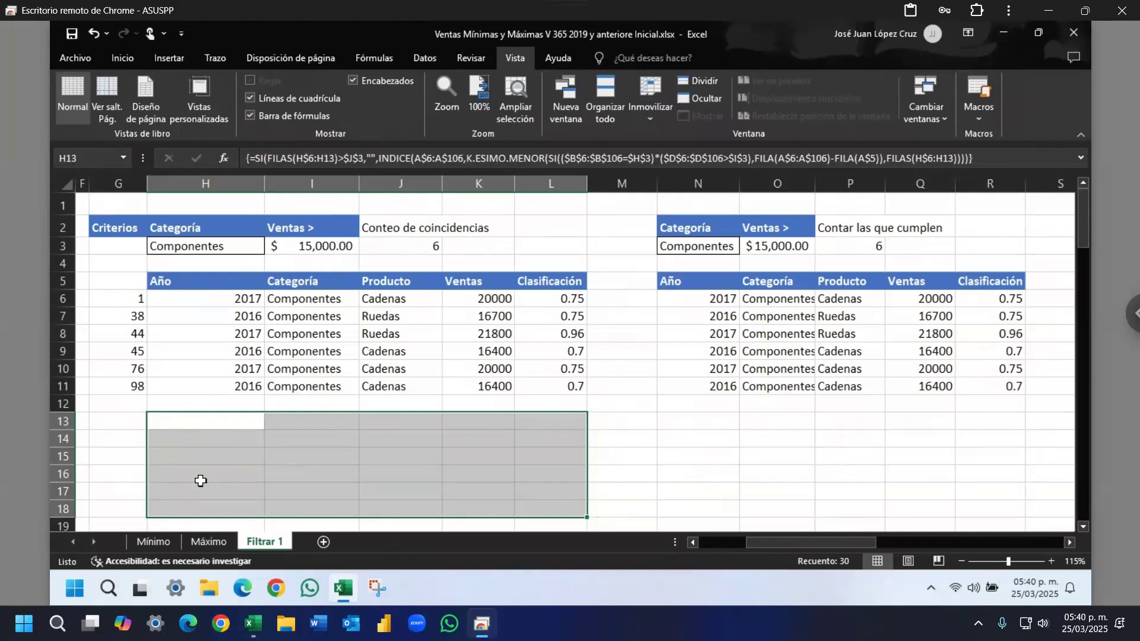
pyautogui.write('=')
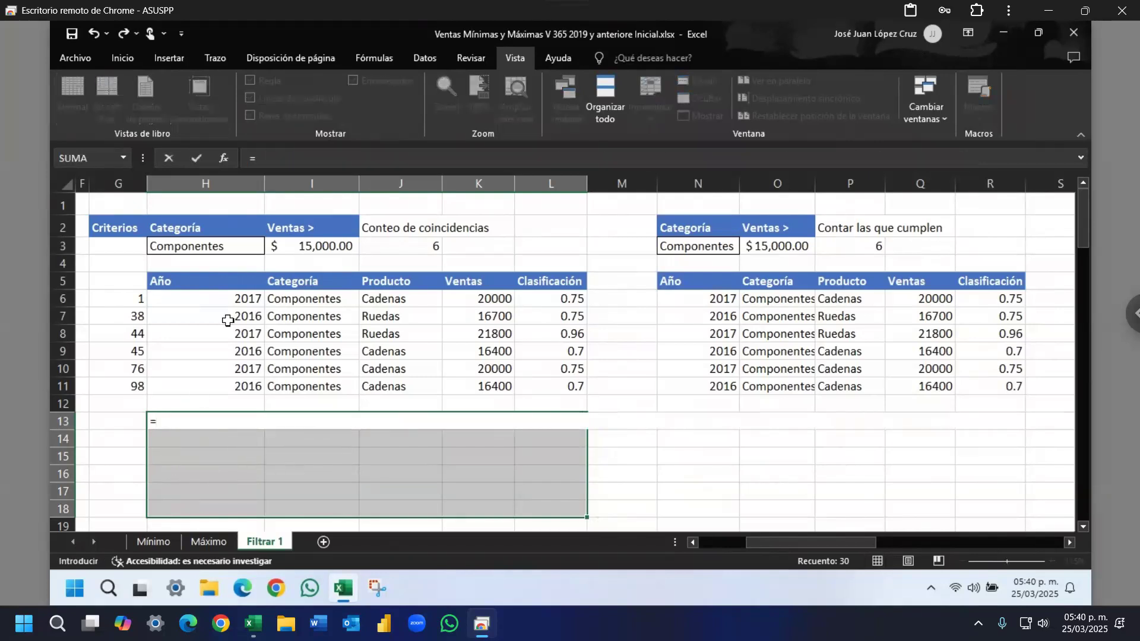
pyautogui.moveTo(232, 301); pyautogui.dragTo(541, 390)
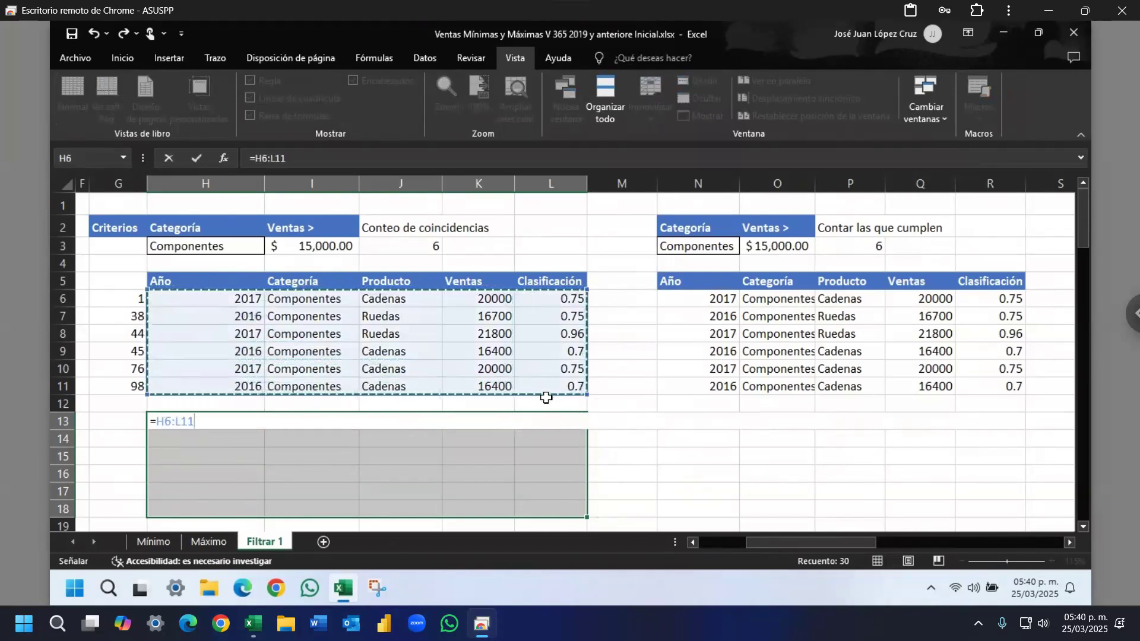
pyautogui.write('=')
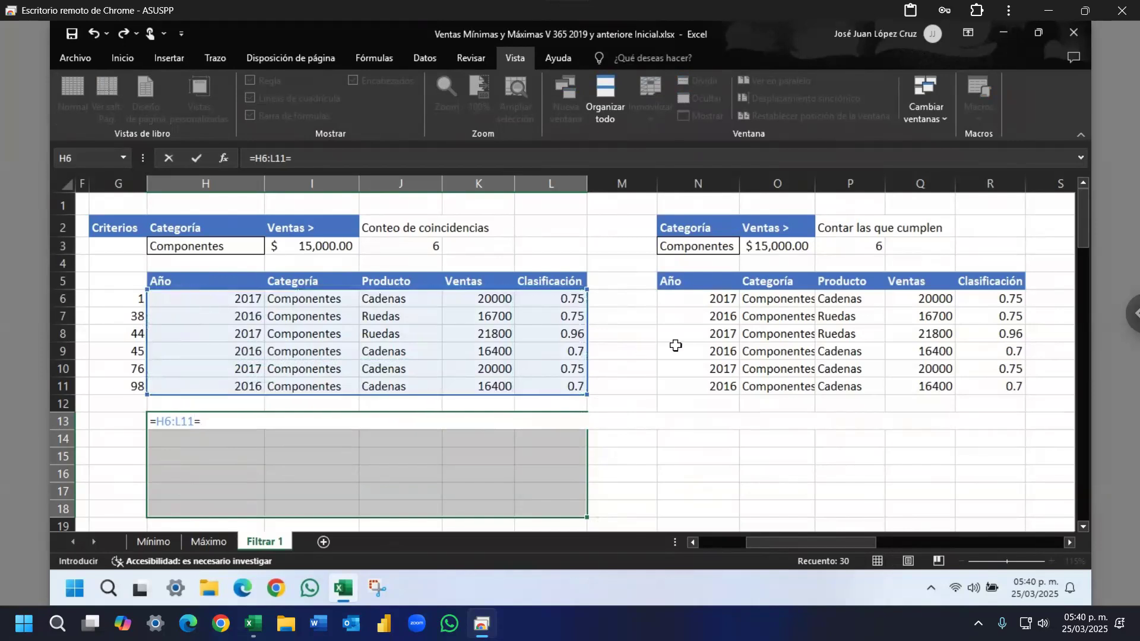
pyautogui.moveTo(701, 299); pyautogui.dragTo(977, 386)
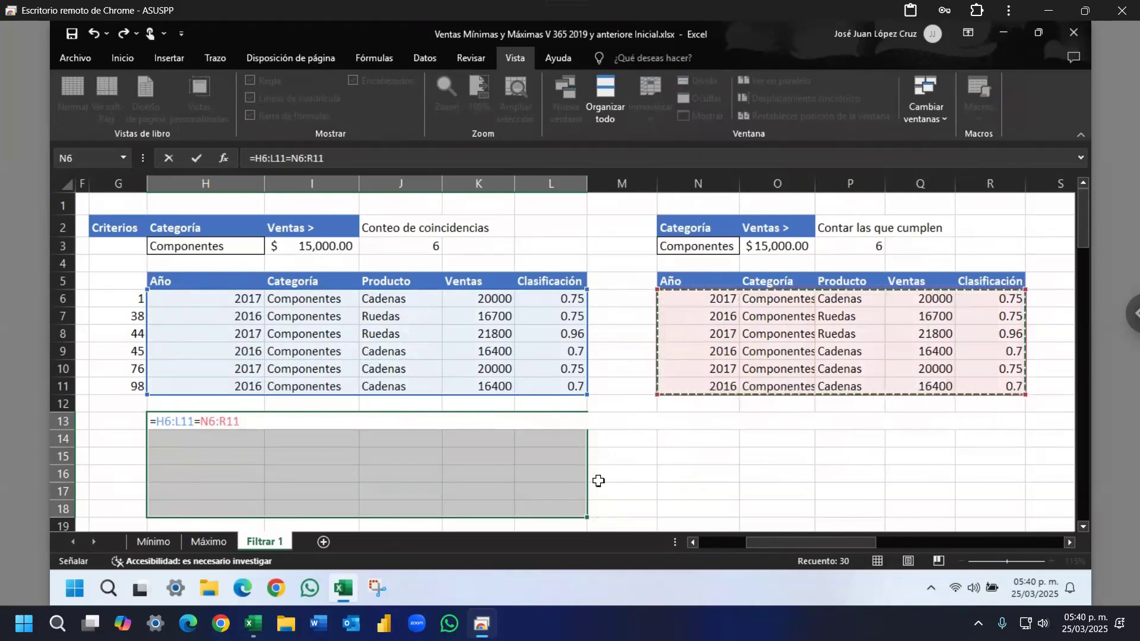
pyautogui.hotkey('ctrl', 'shift', 'Return')
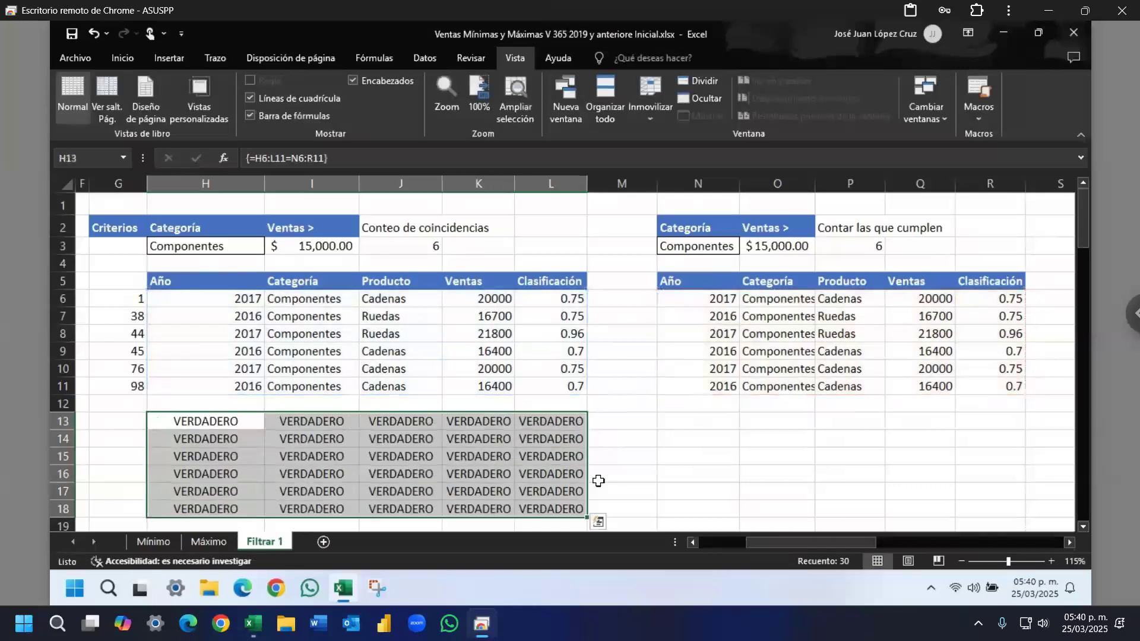
# Step: Examine the comparison in H13 against its two source cells, H6 and N6
pyautogui.click(241, 421)
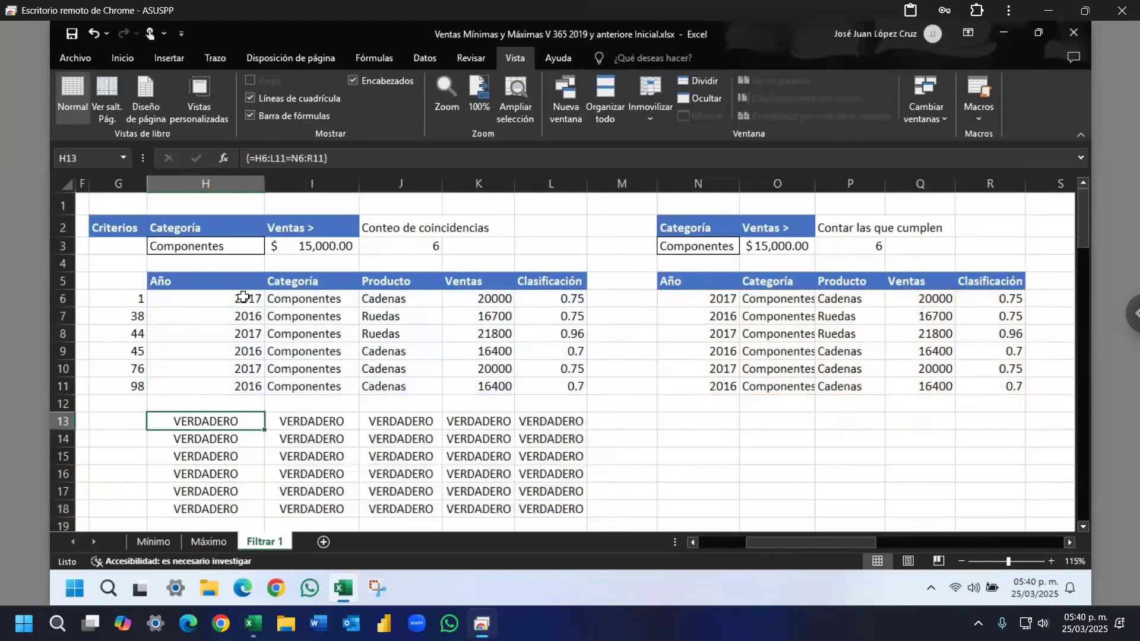
pyautogui.click(243, 297)
pyautogui.keyDown('ctrl'); pyautogui.click(714, 300); pyautogui.keyUp('ctrl')
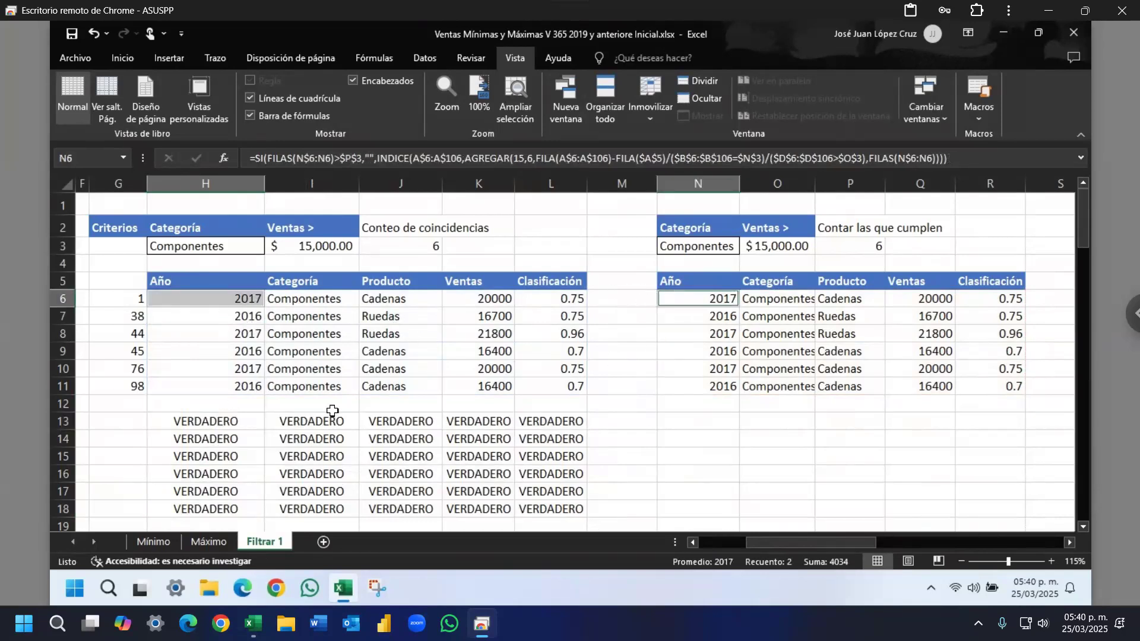
# Step: Check the comparison cells in row 13, H through L, against the matching row 6 cells of both results tables
pyautogui.click(236, 420)
pyautogui.click(317, 303)
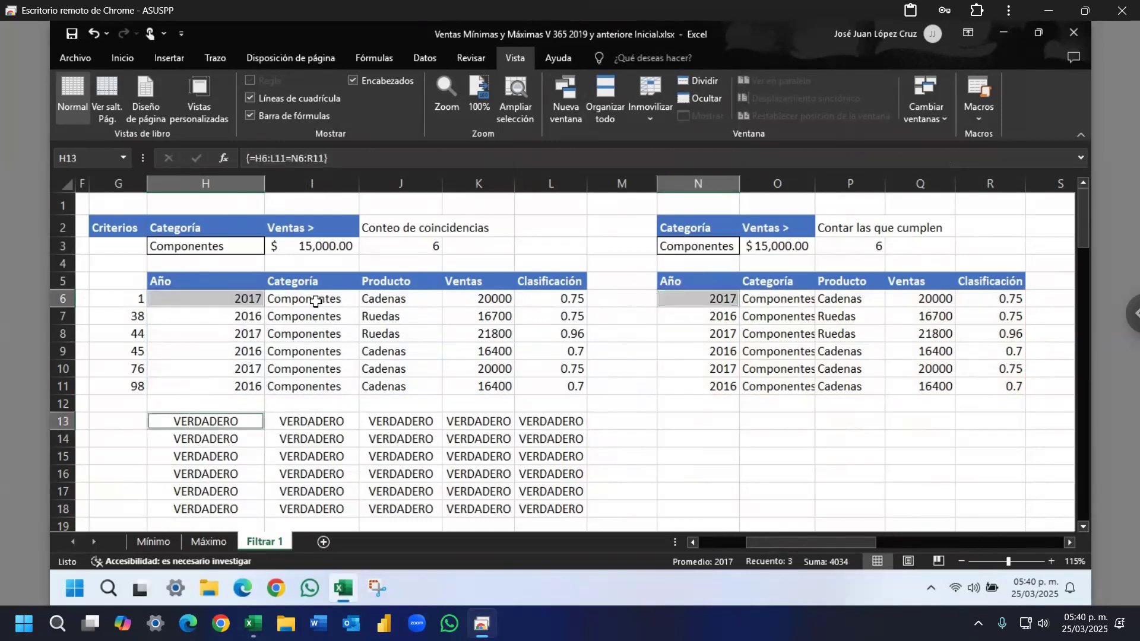
pyautogui.click(344, 423)
pyautogui.click(407, 300)
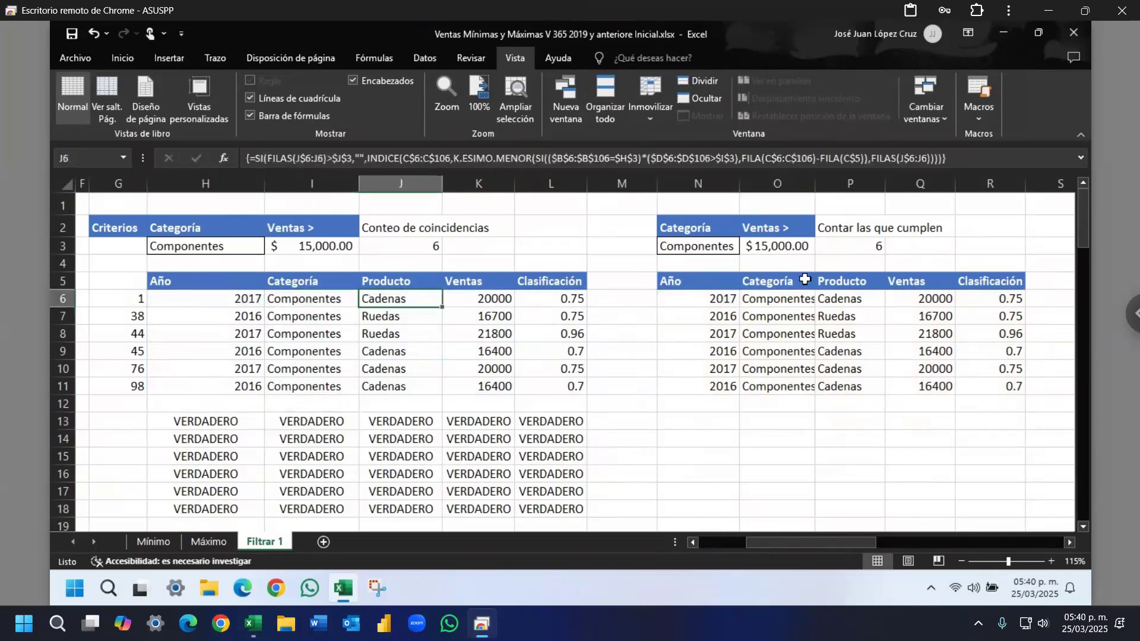
pyautogui.keyDown('ctrl'); pyautogui.click(840, 300); pyautogui.keyUp('ctrl')
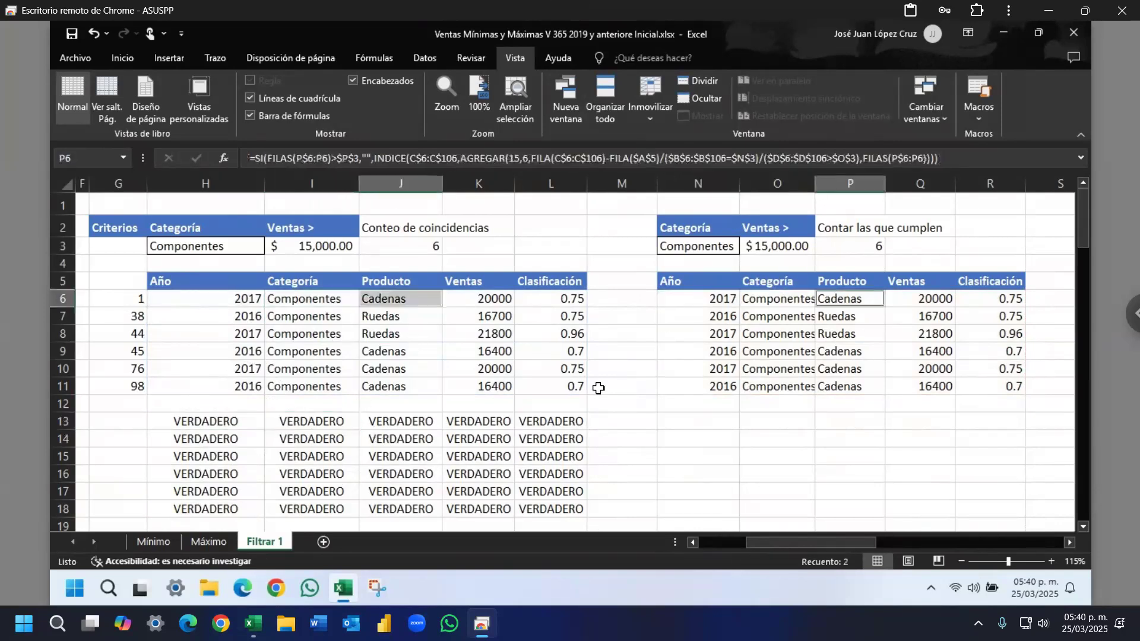
pyautogui.click(409, 422)
pyautogui.click(488, 300)
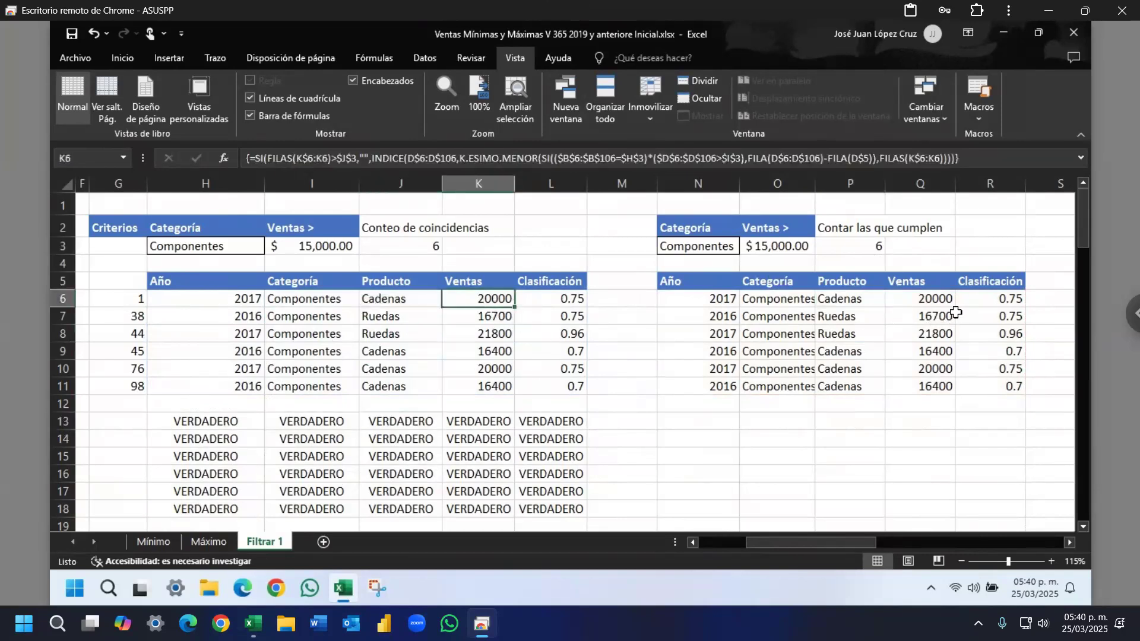
pyautogui.click(927, 300)
pyautogui.click(484, 422)
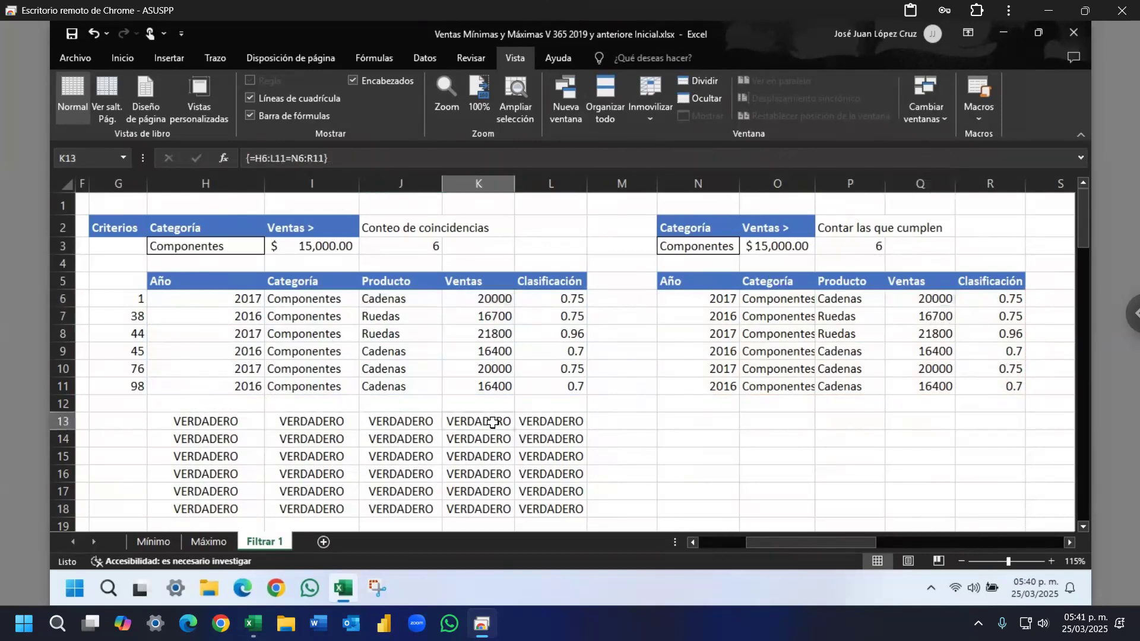
pyautogui.click(567, 300)
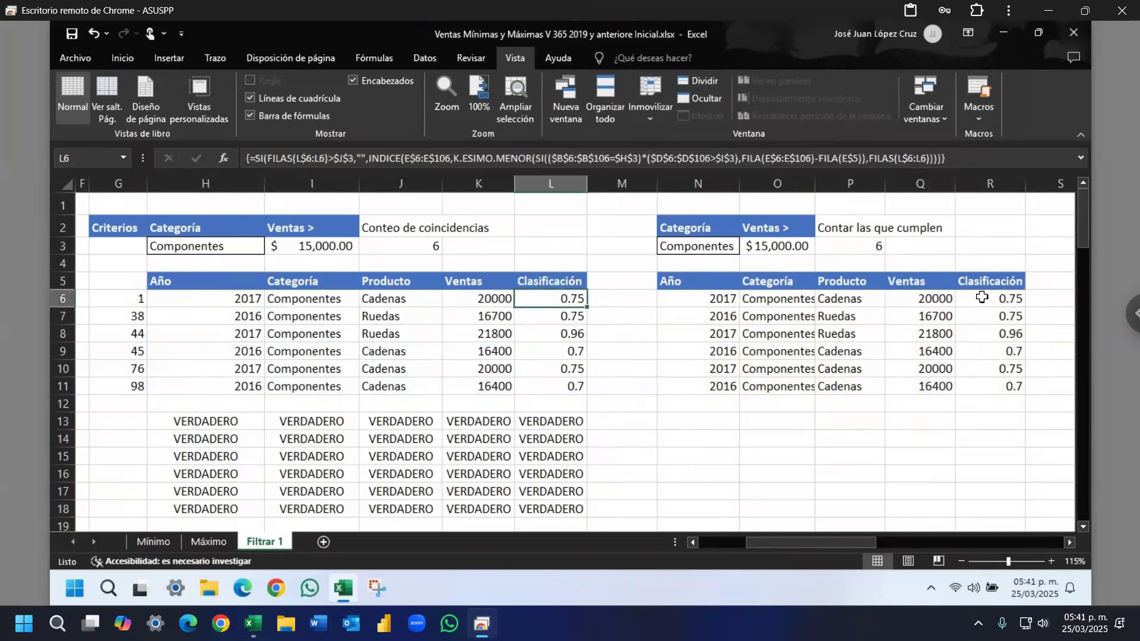
pyautogui.click(551, 423)
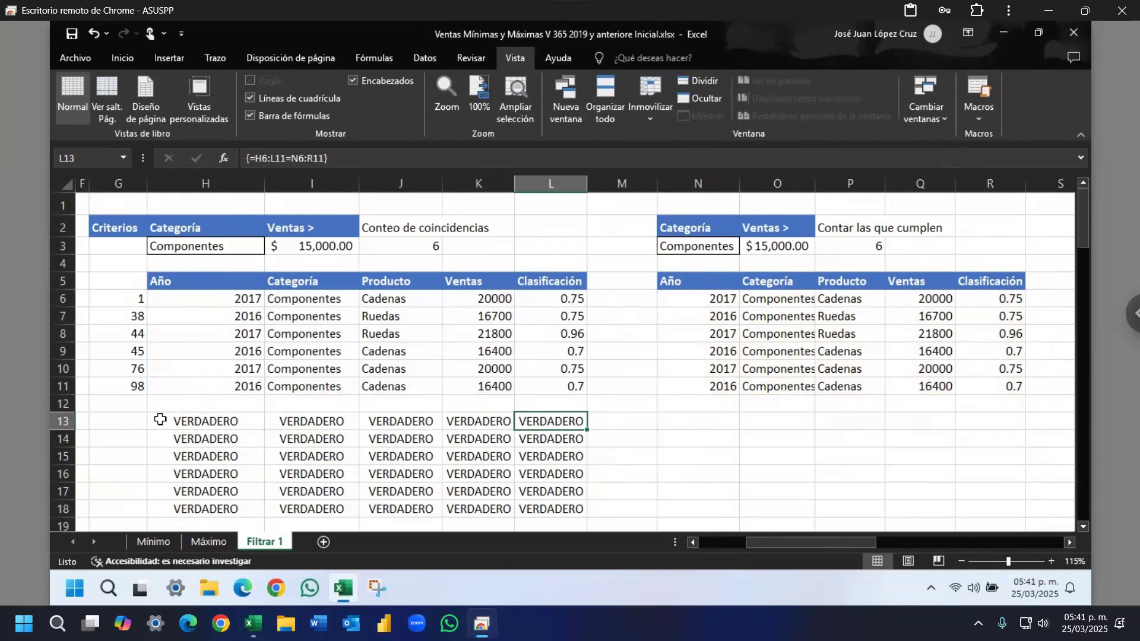
# Step: Check the comparison cells in row 18, H through L, against the matching row 11 cells of both results tables
pyautogui.click(231, 390)
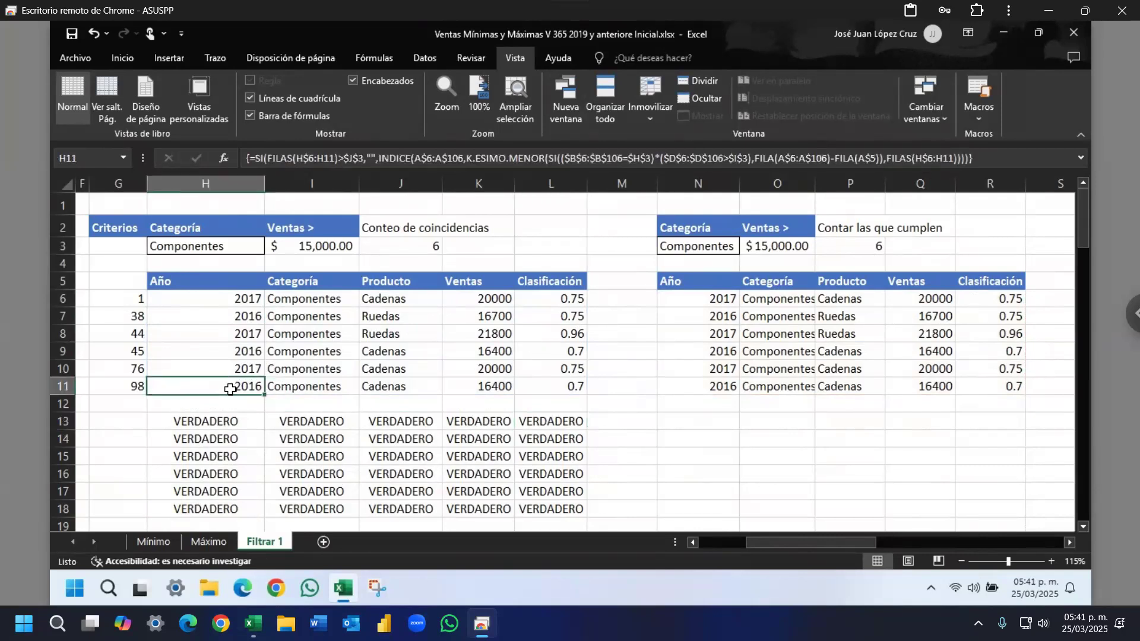
pyautogui.keyDown('ctrl'); pyautogui.click(720, 387); pyautogui.keyUp('ctrl')
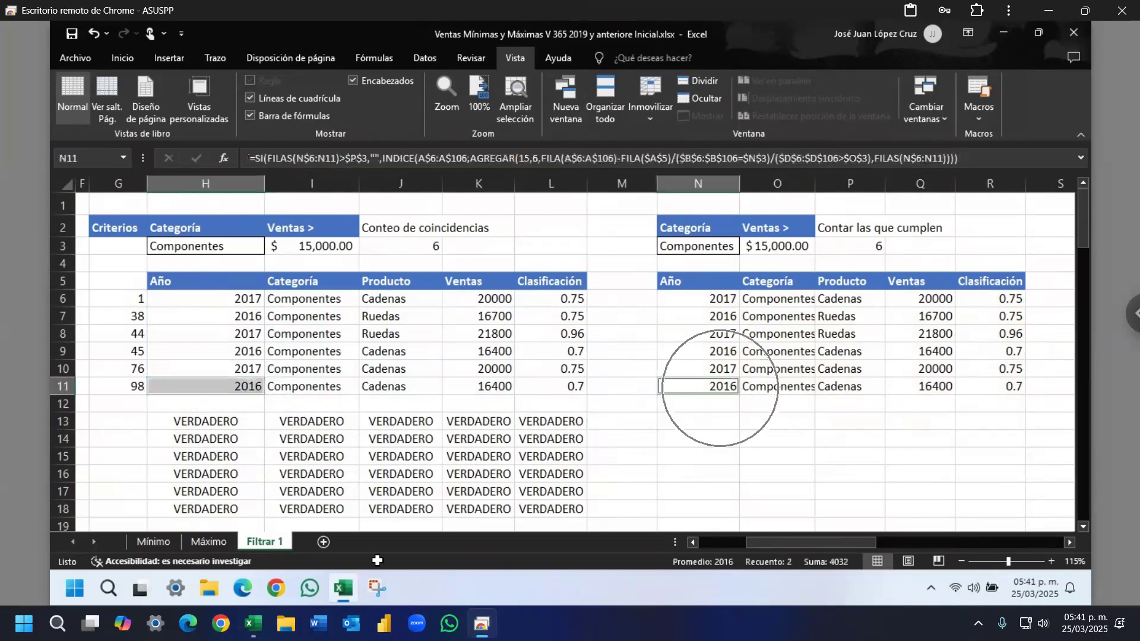
pyautogui.click(246, 509)
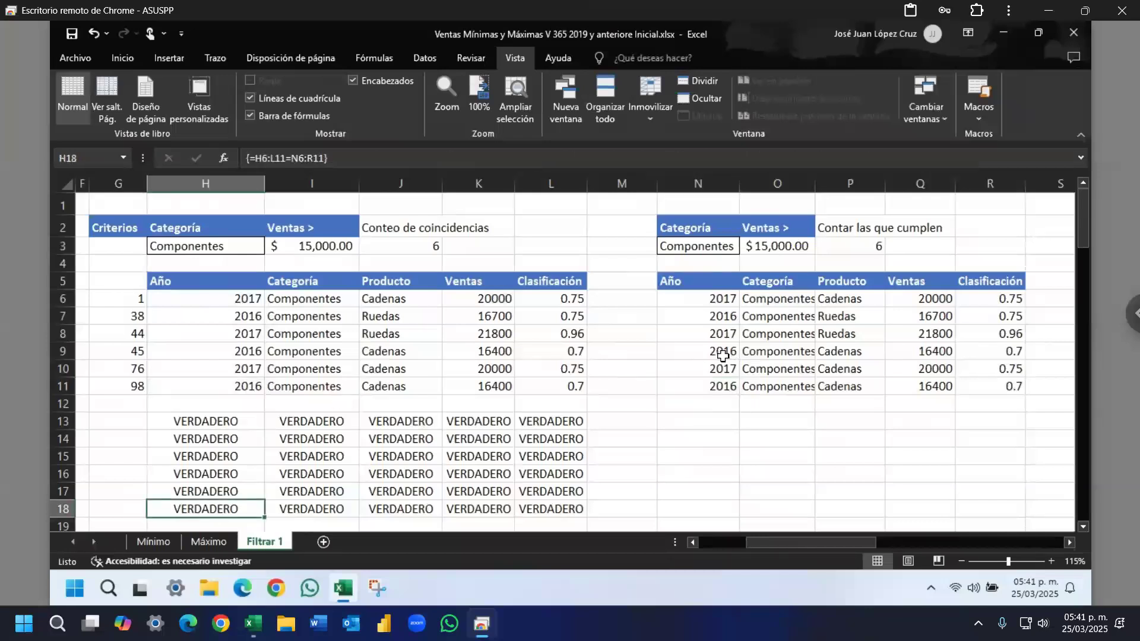
pyautogui.click(323, 387)
pyautogui.keyDown('ctrl'); pyautogui.click(772, 390); pyautogui.keyUp('ctrl')
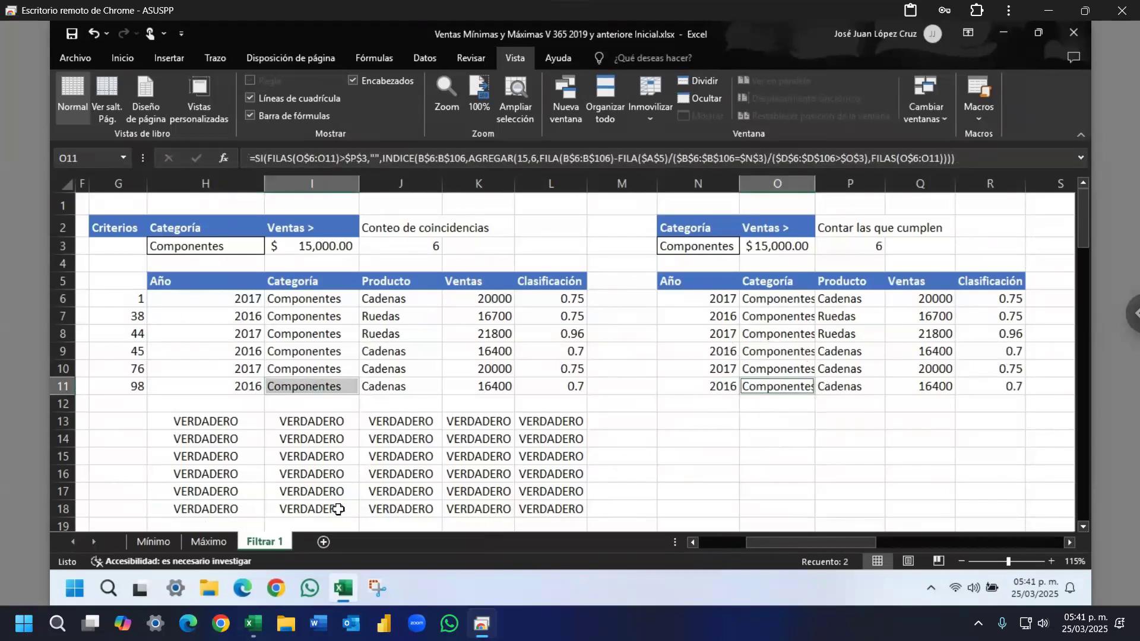
pyautogui.click(409, 386)
pyautogui.keyDown('ctrl'); pyautogui.click(833, 392); pyautogui.keyUp('ctrl')
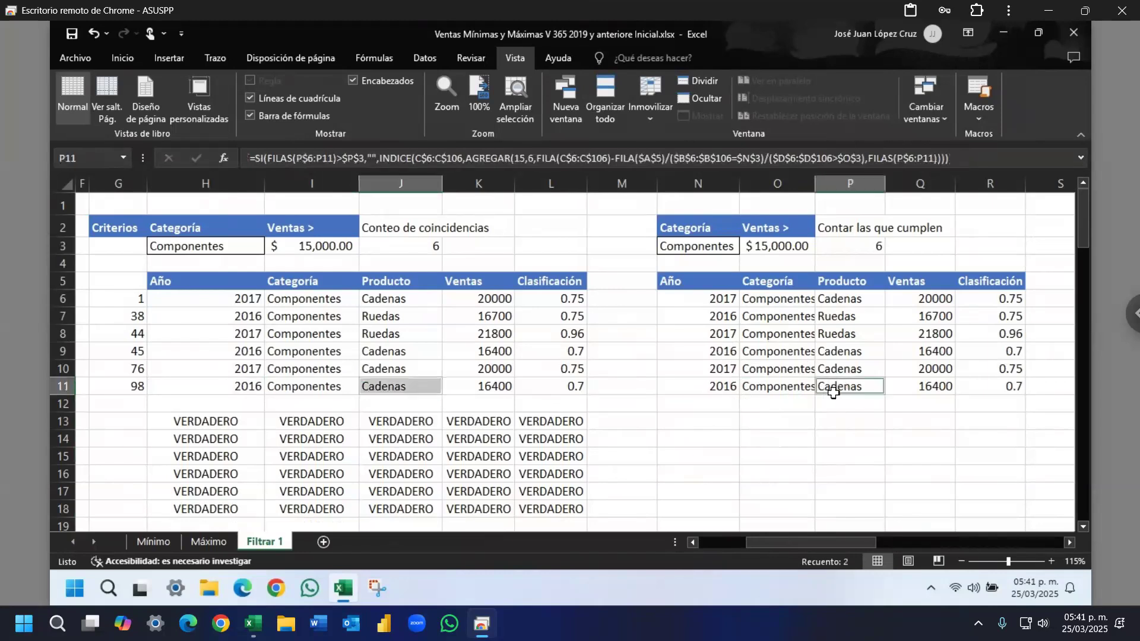
pyautogui.click(425, 512)
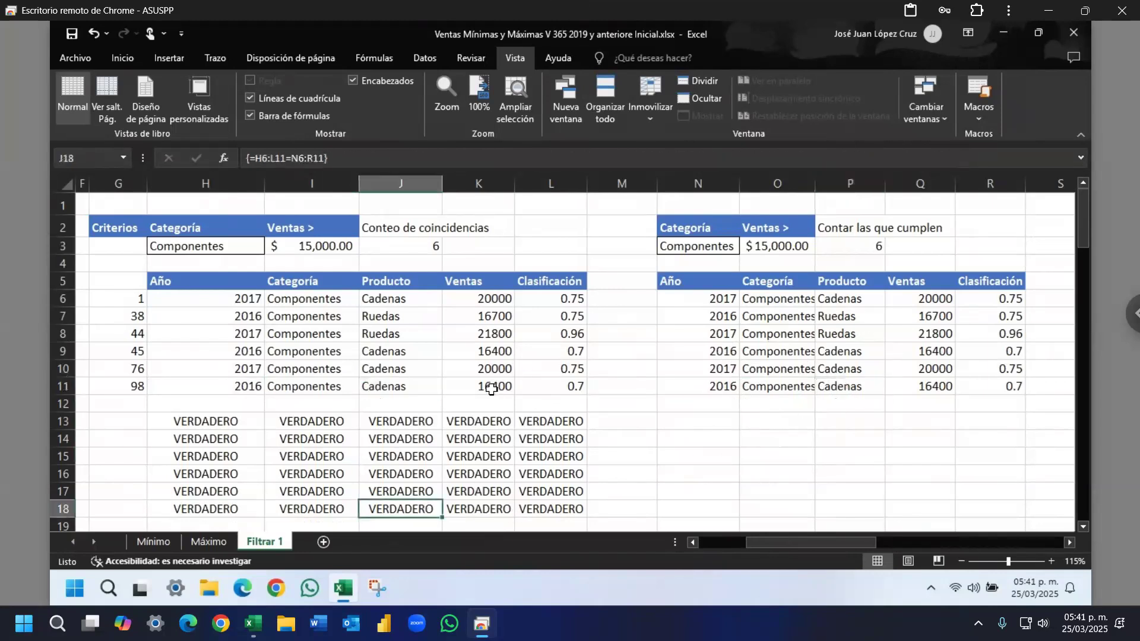
pyautogui.click(491, 389)
pyautogui.keyDown('ctrl'); pyautogui.click(913, 389); pyautogui.keyUp('ctrl')
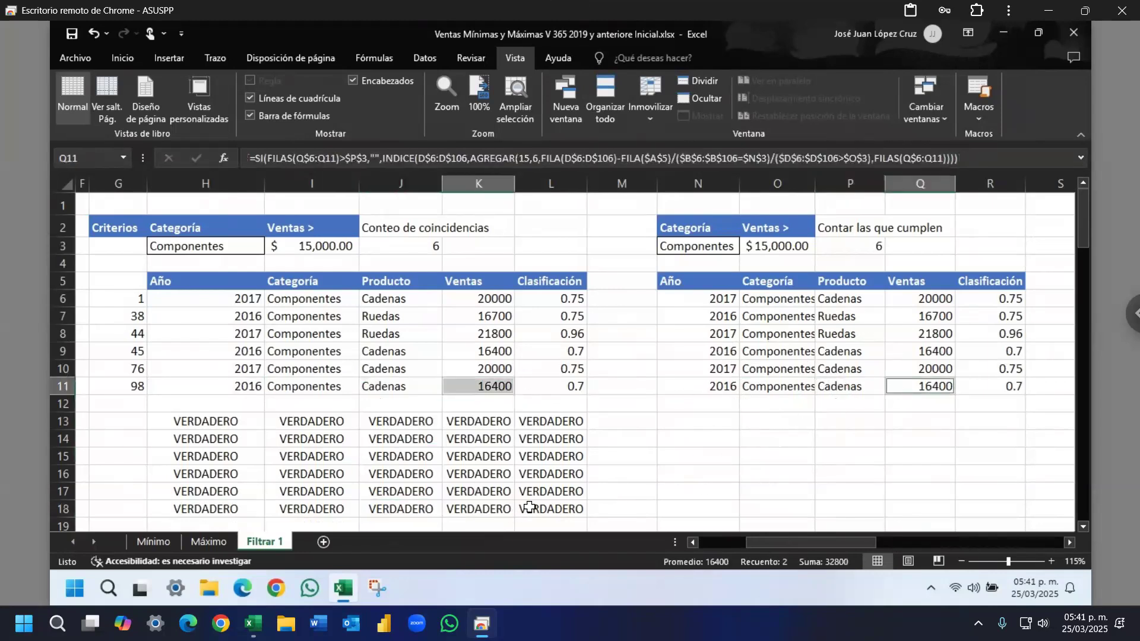
pyautogui.click(499, 512)
pyautogui.click(549, 386)
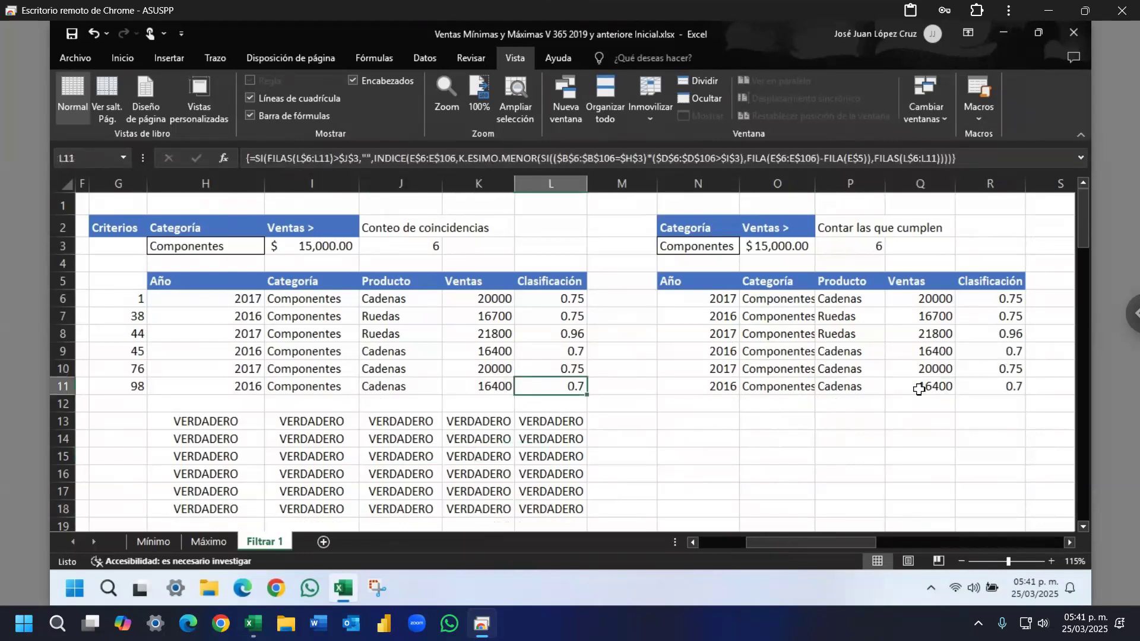
pyautogui.keyDown('ctrl'); pyautogui.click(1012, 386); pyautogui.keyUp('ctrl')
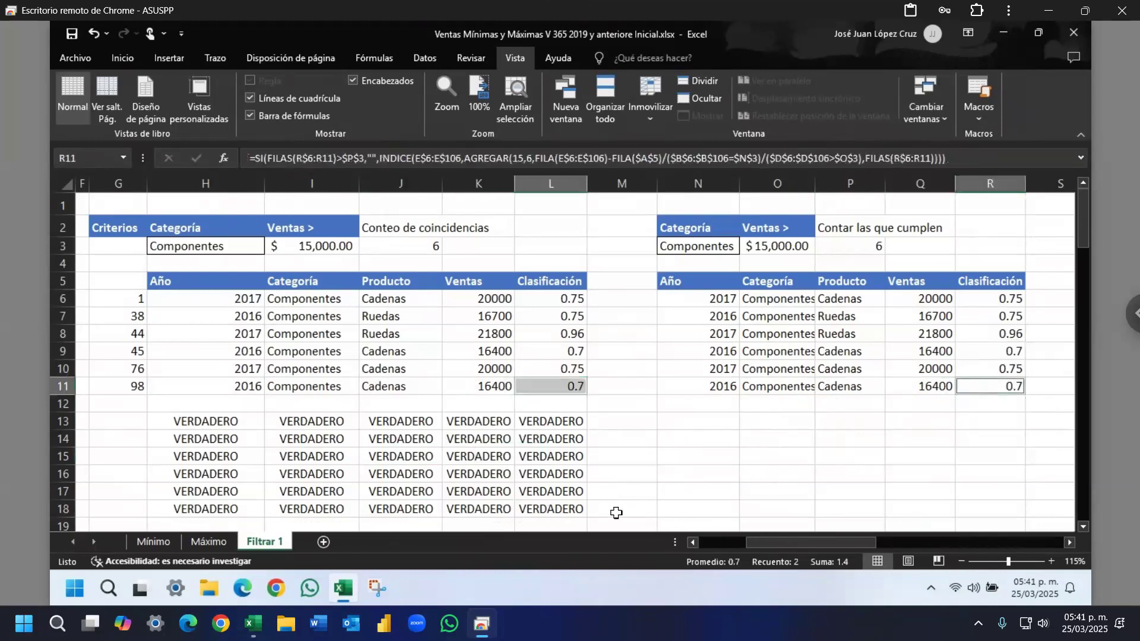
pyautogui.click(566, 511)
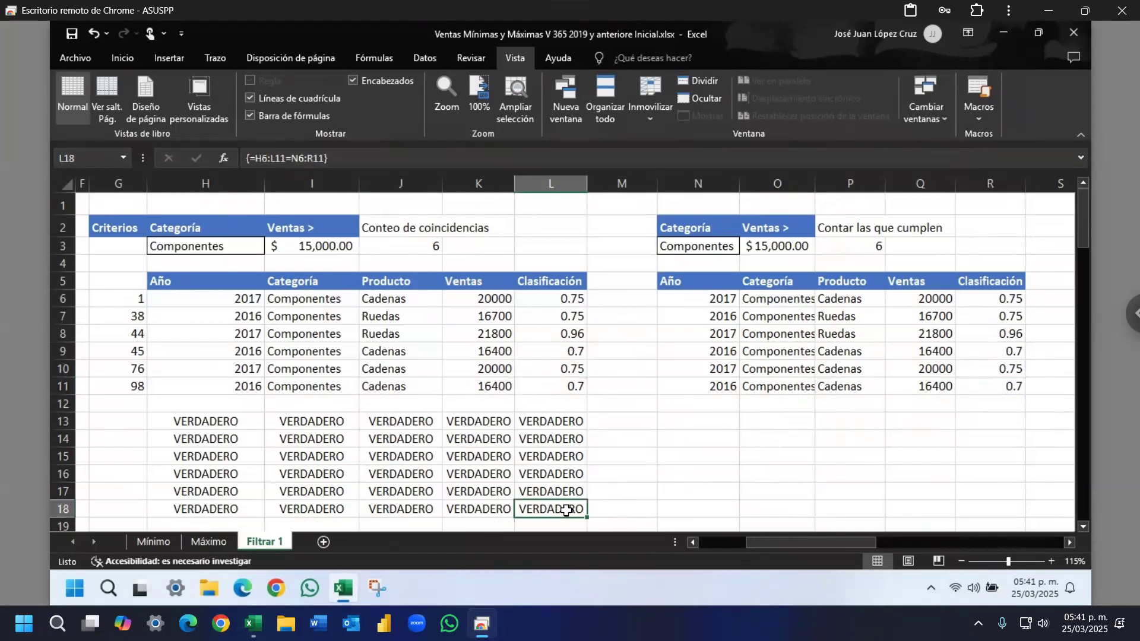
# Step: Clear the entire comparison array formula from H13:L18
pyautogui.moveTo(793, 551); pyautogui.dragTo(756, 552)
pyautogui.click(479, 421)
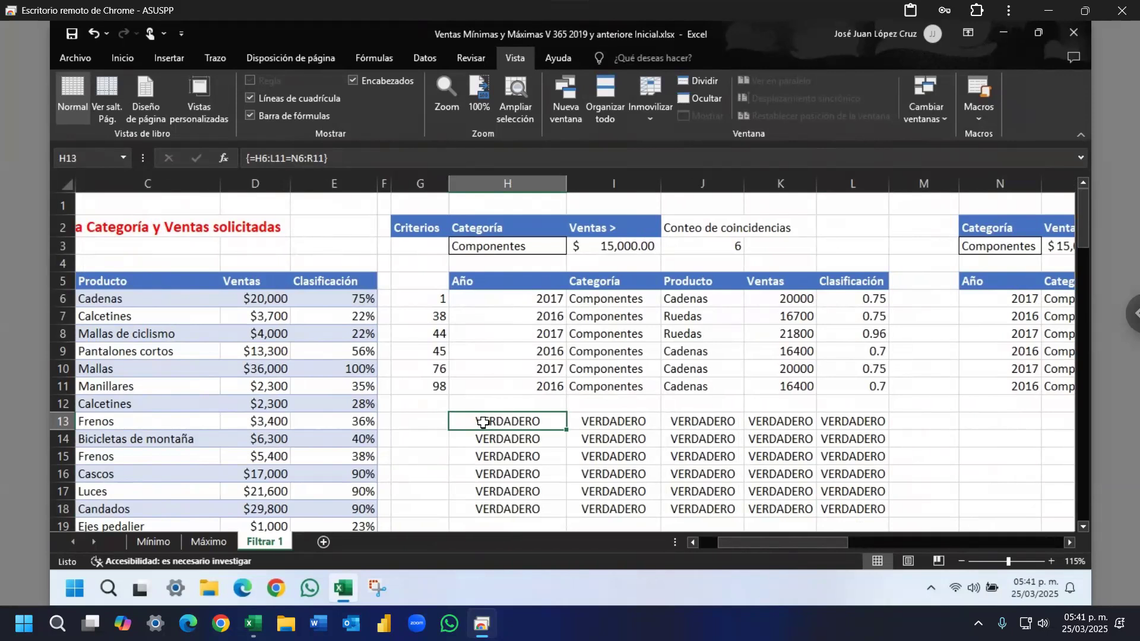
pyautogui.press('Delete')
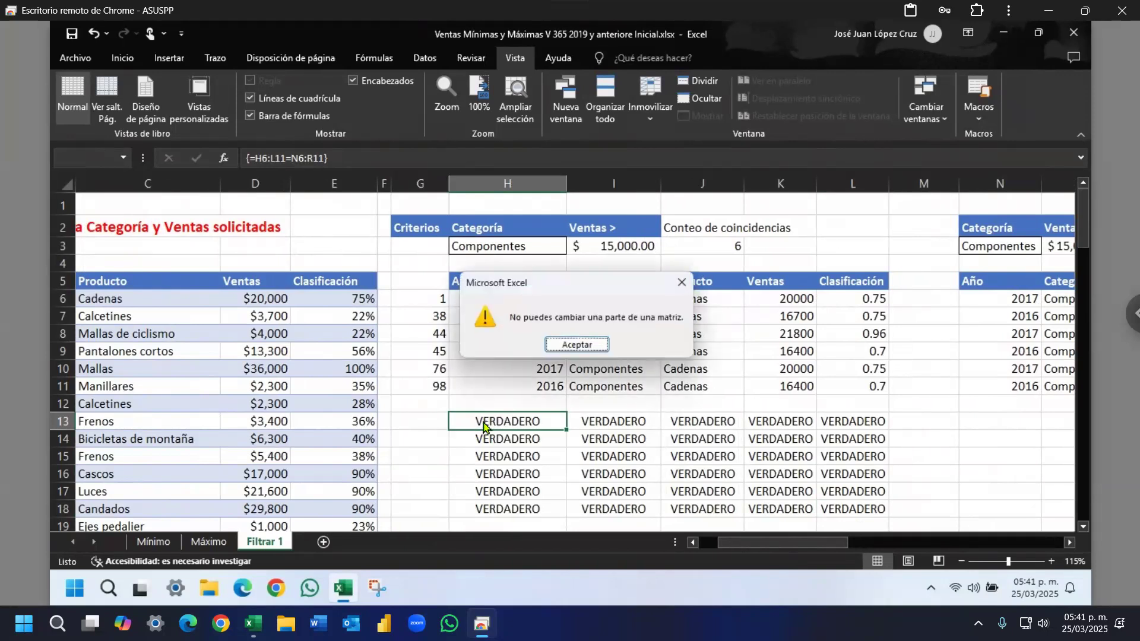
pyautogui.press('Return')
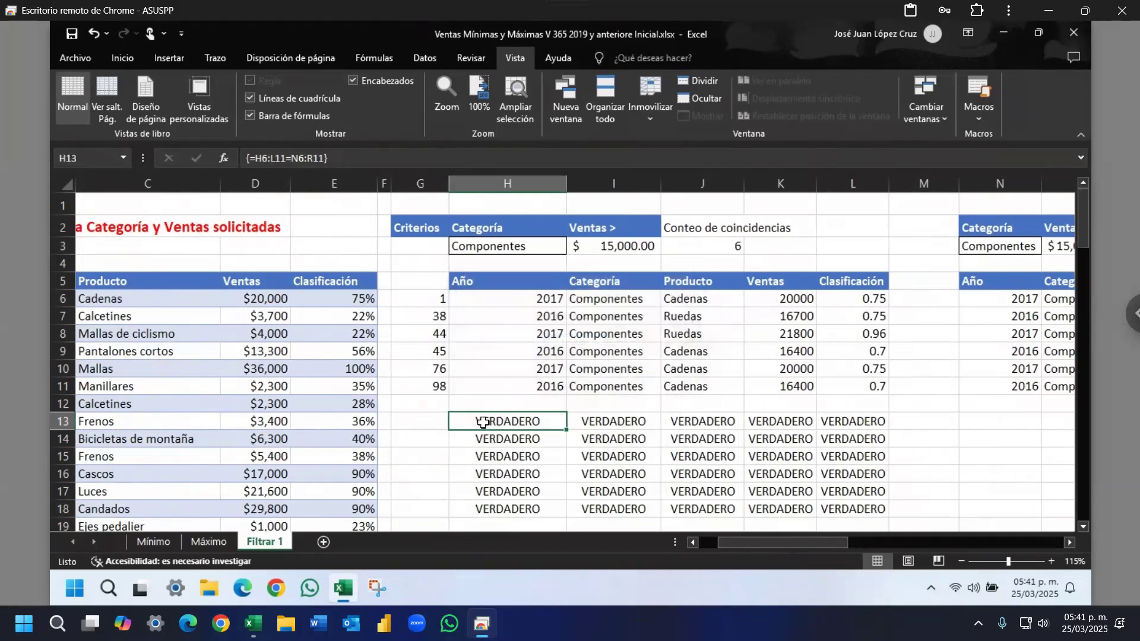
pyautogui.hotkey('shift', 'Right')
pyautogui.hotkey('shift', 'Right')
pyautogui.hotkey('shift', 'Right')
pyautogui.hotkey('shift', 'Right')
pyautogui.hotkey('ctrl', 'shift', 'Down')
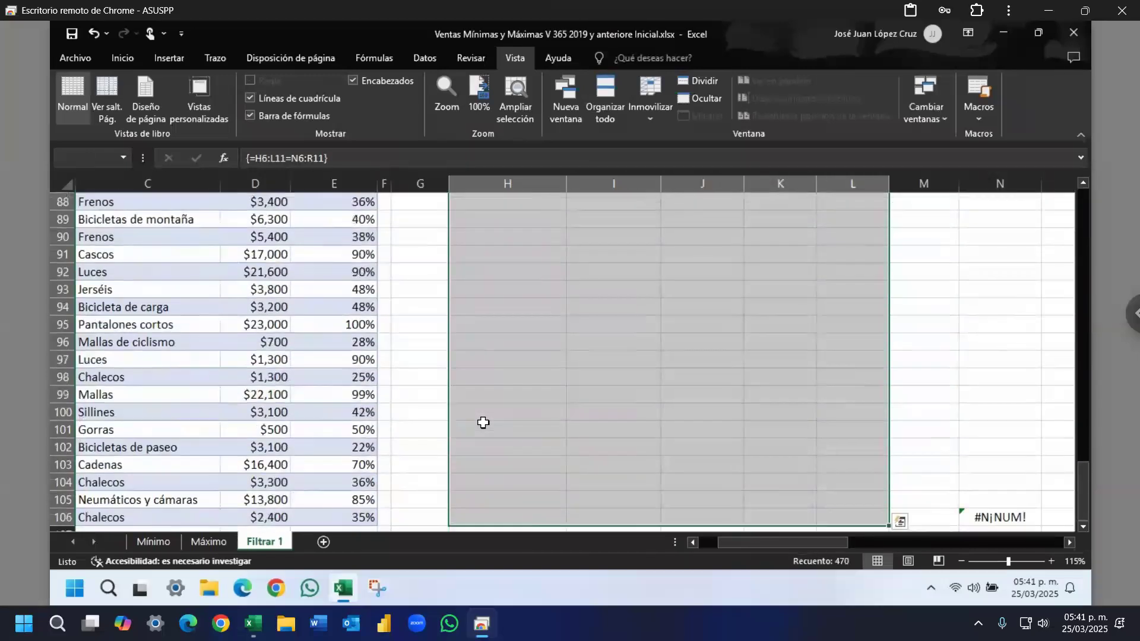
pyautogui.hotkey('shift', 'Up')
pyautogui.hotkey('ctrl', 'shift', 'Up')
pyautogui.hotkey('shift', 'Down')
pyautogui.hotkey('shift', 'Down')
pyautogui.hotkey('shift', 'Down')
pyautogui.hotkey('shift', 'Down')
pyautogui.hotkey('shift', 'Down')
pyautogui.hotkey('shift', 'Down')
pyautogui.hotkey('shift', 'Down')
pyautogui.hotkey('shift', 'Down')
pyautogui.hotkey('shift', 'Down')
pyautogui.hotkey('shift', 'Down')
pyautogui.hotkey('shift', 'Down')
pyautogui.hotkey('shift', 'Down')
pyautogui.hotkey('shift', 'Down')
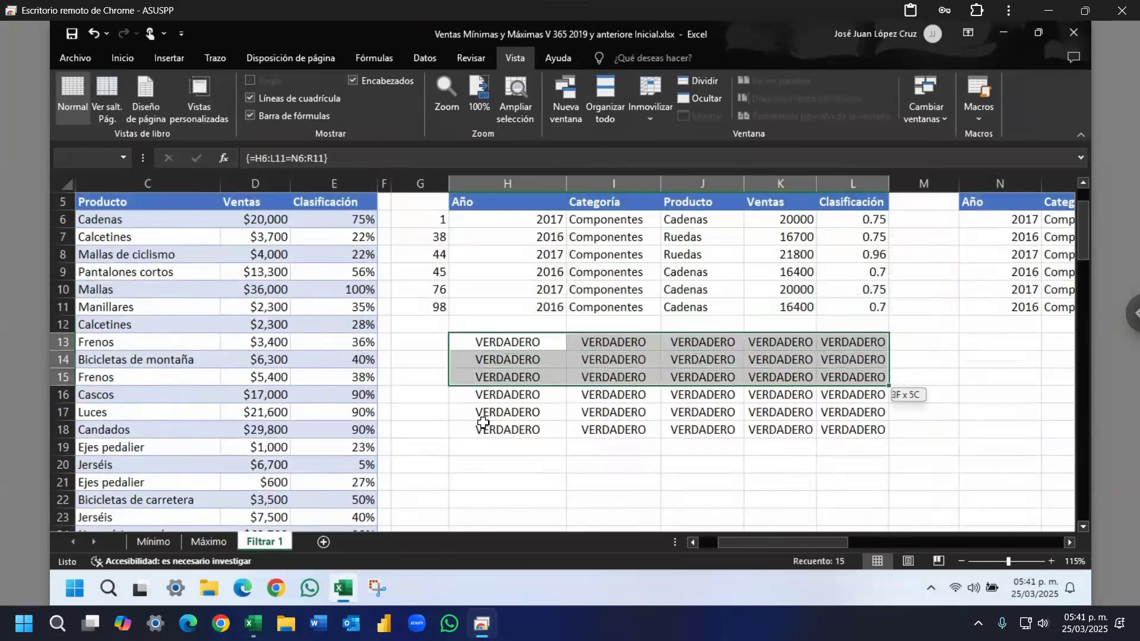
pyautogui.press('Delete')
pyautogui.press('Up')
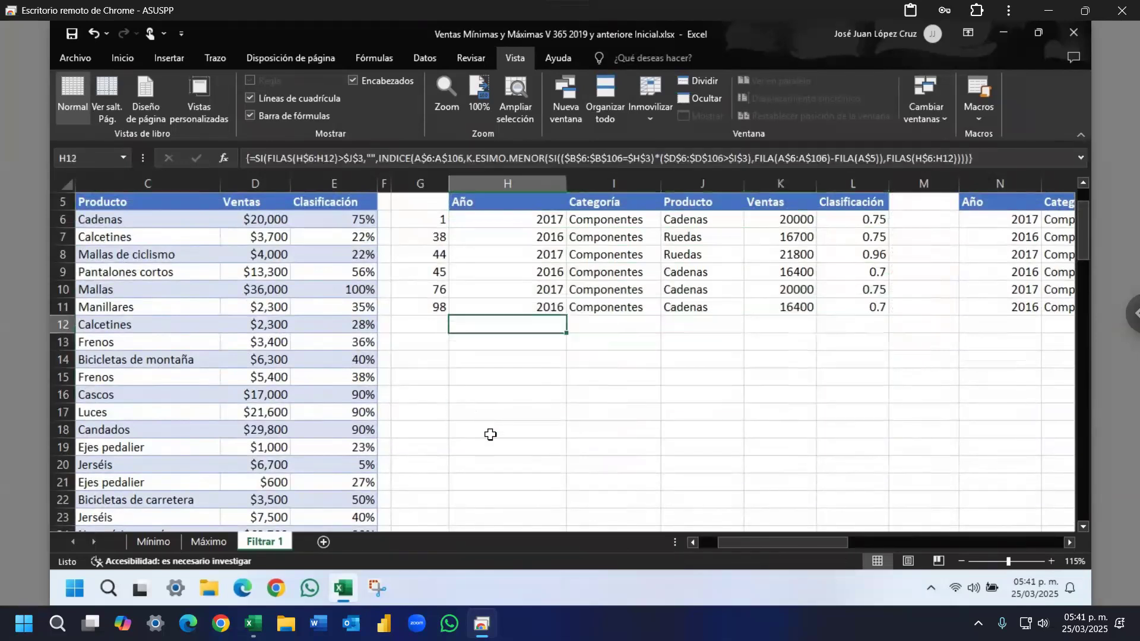
# Step: Review the K.ESIMO.MENOR formula in H6 and the AGREGAR formula in N6, leaving both unedited
pyautogui.scroll(1, 570, 439)
pyautogui.scroll(1, 579, 438)
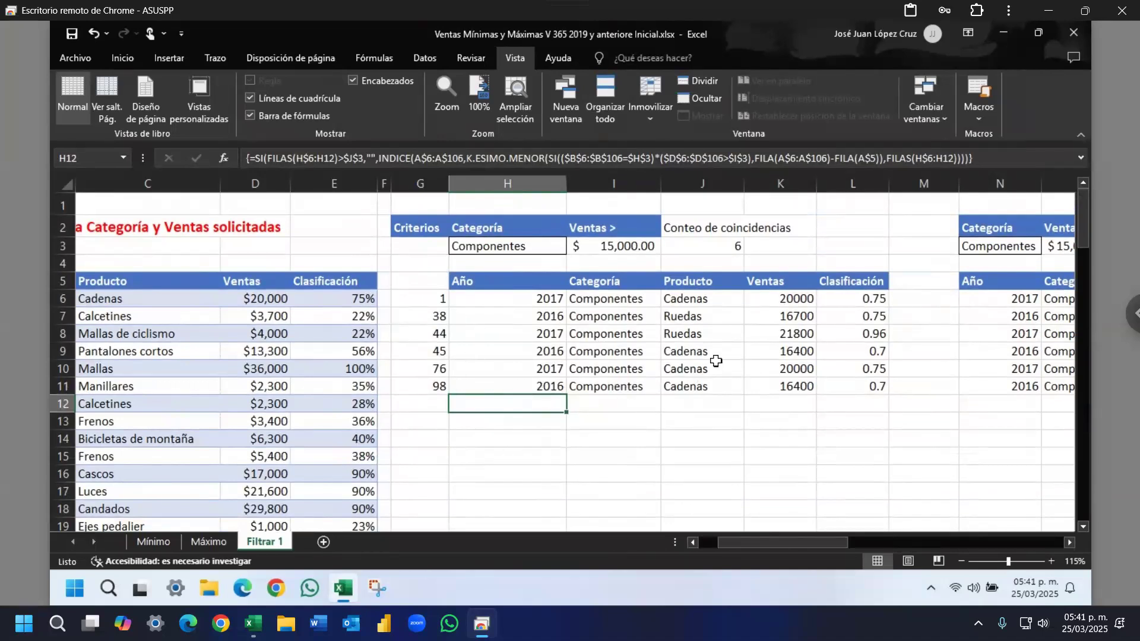
pyautogui.click(532, 298)
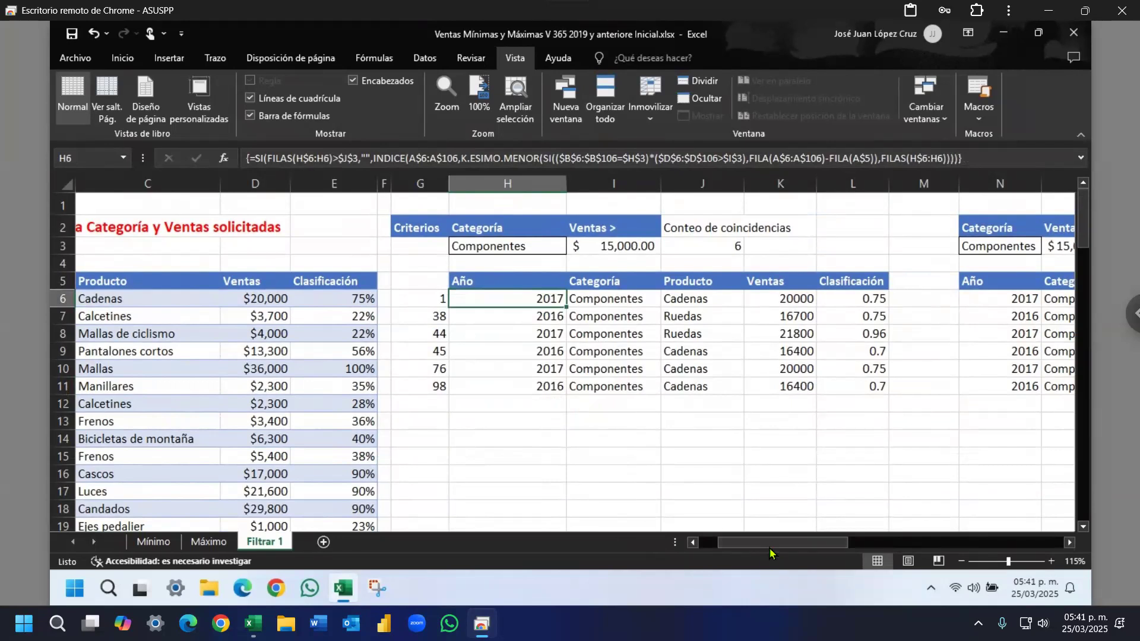
pyautogui.moveTo(786, 541); pyautogui.dragTo(851, 540)
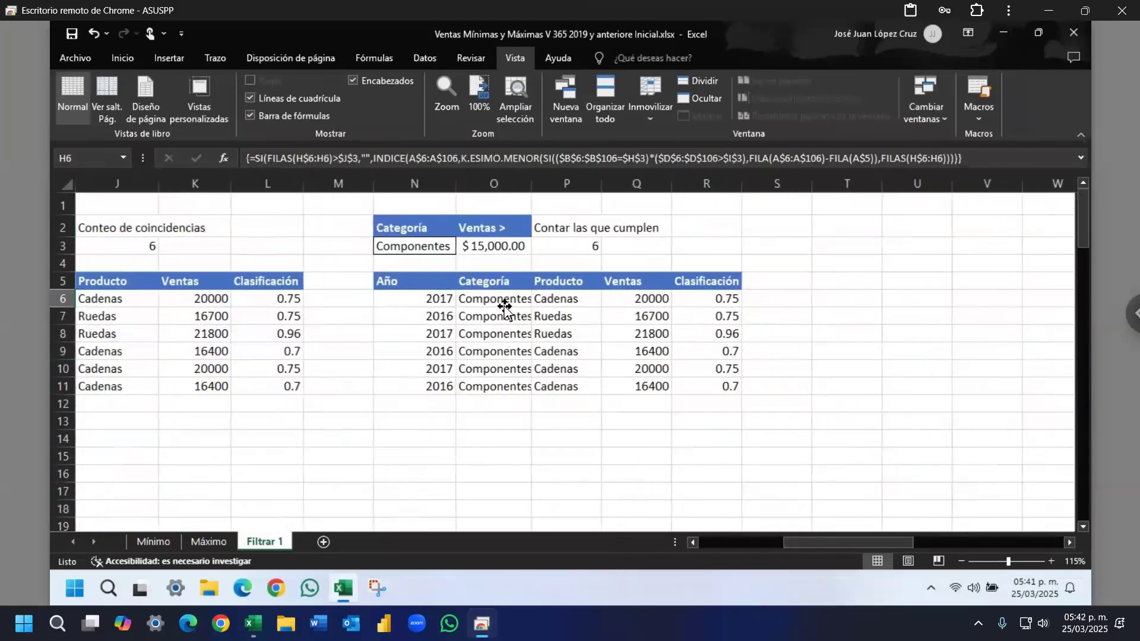
pyautogui.click(502, 300)
pyautogui.doubleClick(424, 298)
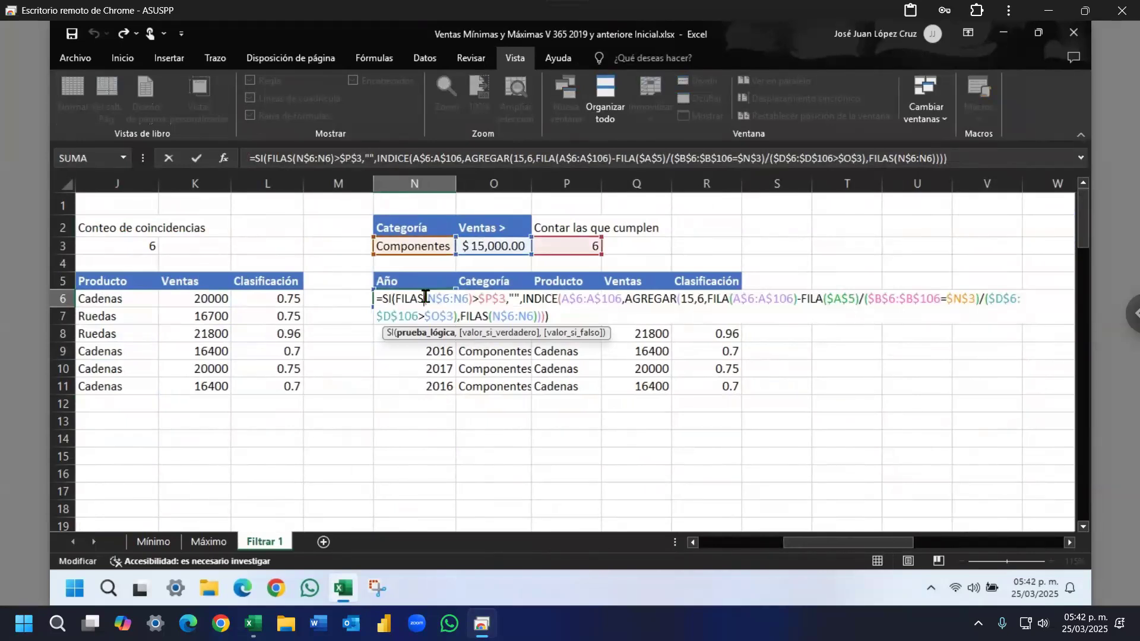
pyautogui.hotkey('ctrl', 'Return')
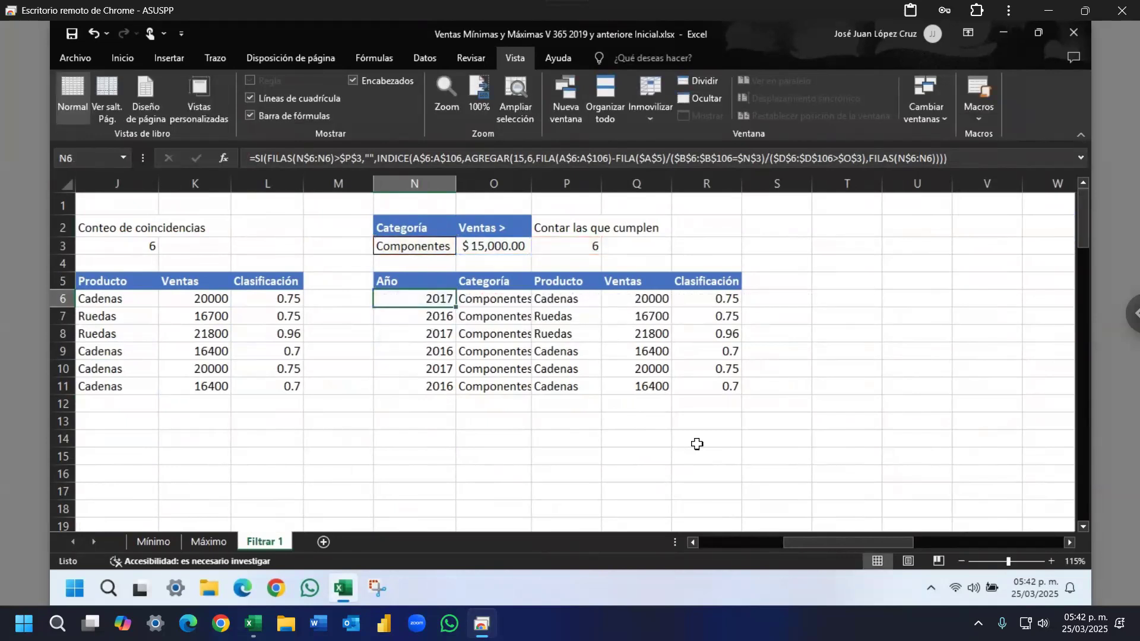
# Step: Inspect the CONTAR.SI.CONJUNTO formula in J3 that counts the matching records, and leave it unedited
pyautogui.moveTo(799, 545); pyautogui.dragTo(734, 543)
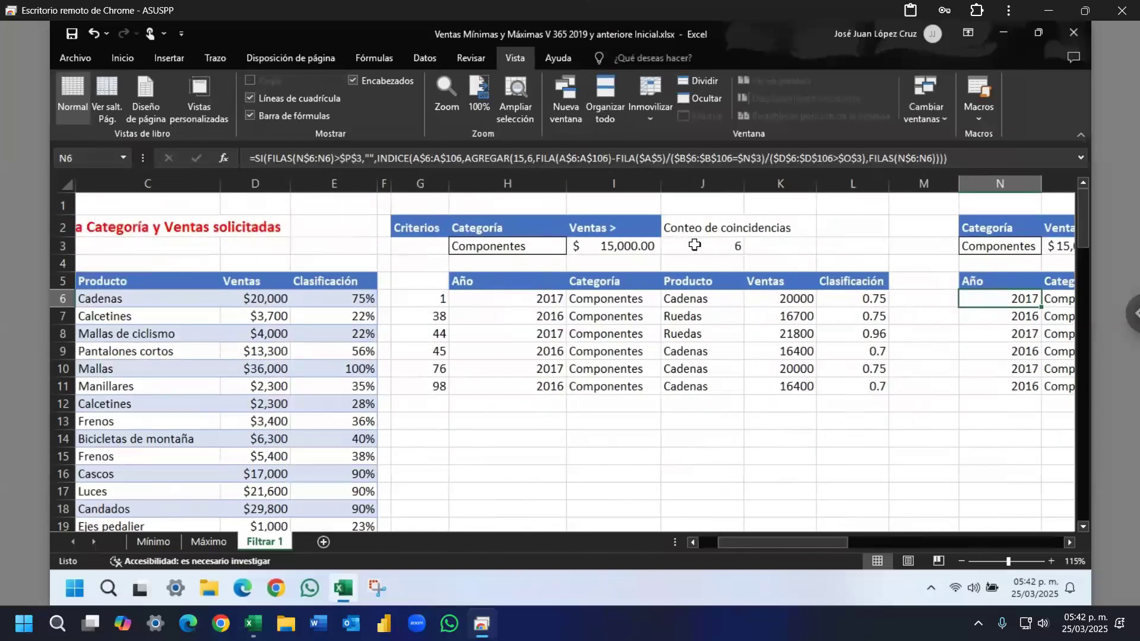
pyautogui.click(695, 245)
pyautogui.doubleClick(697, 244)
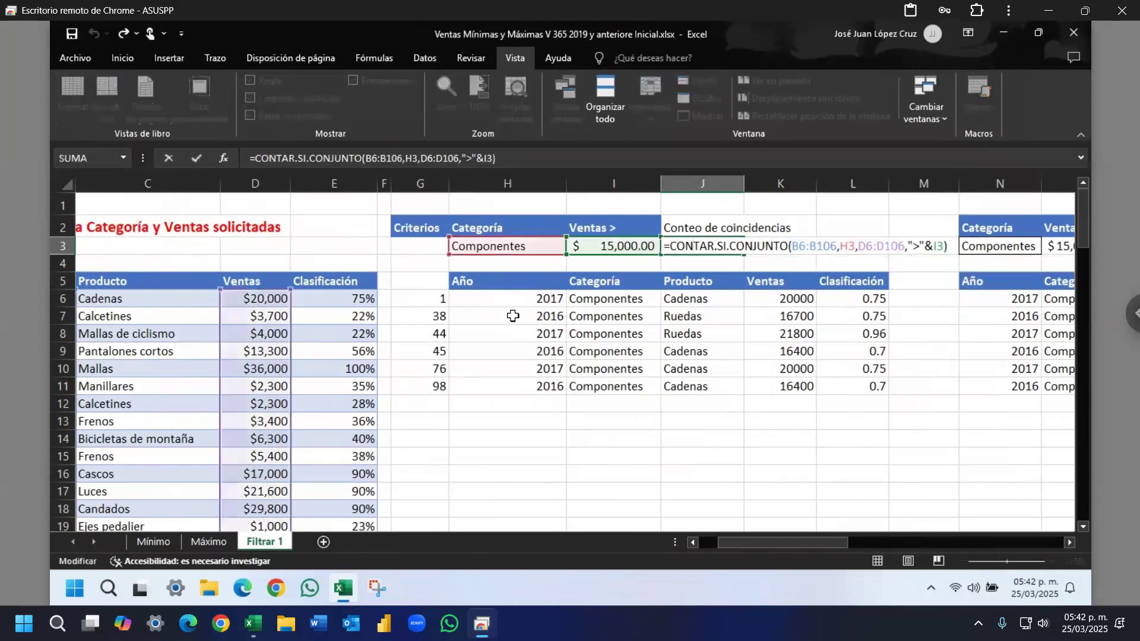
pyautogui.press('Escape')
# Step: Examine the nested FILA, SI, K.ESIMO.MENOR and INDICE parts of the H6 formula, leaving it unedited
pyautogui.doubleClick(496, 299)
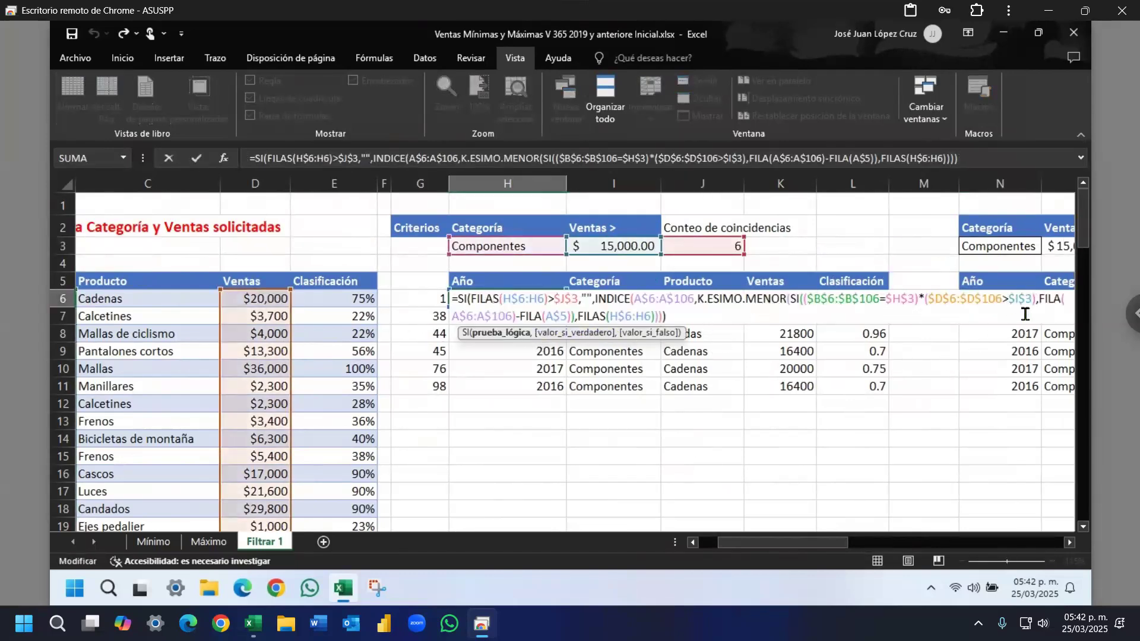
pyautogui.moveTo(1039, 299); pyautogui.dragTo(575, 316)
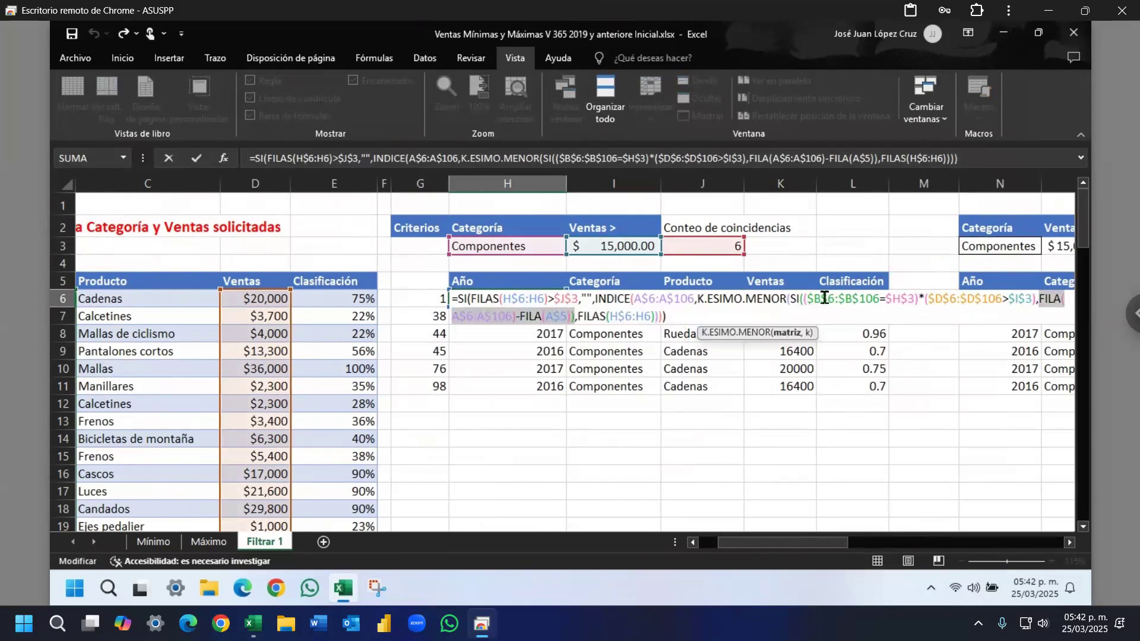
pyautogui.moveTo(792, 300); pyautogui.dragTo(577, 318)
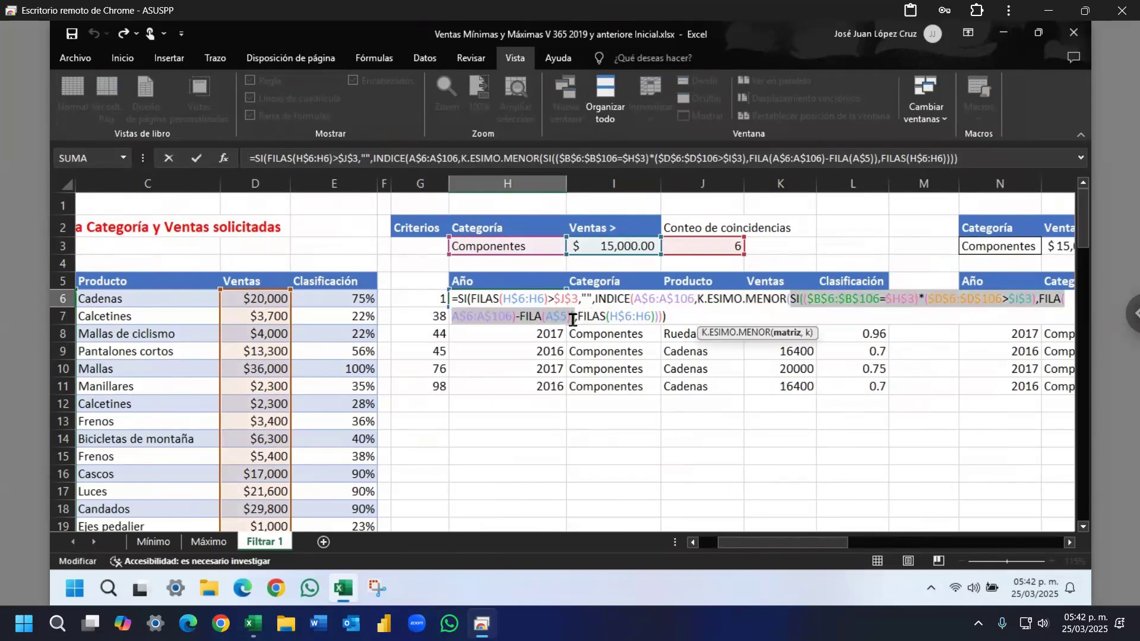
pyautogui.moveTo(698, 298); pyautogui.dragTo(575, 317)
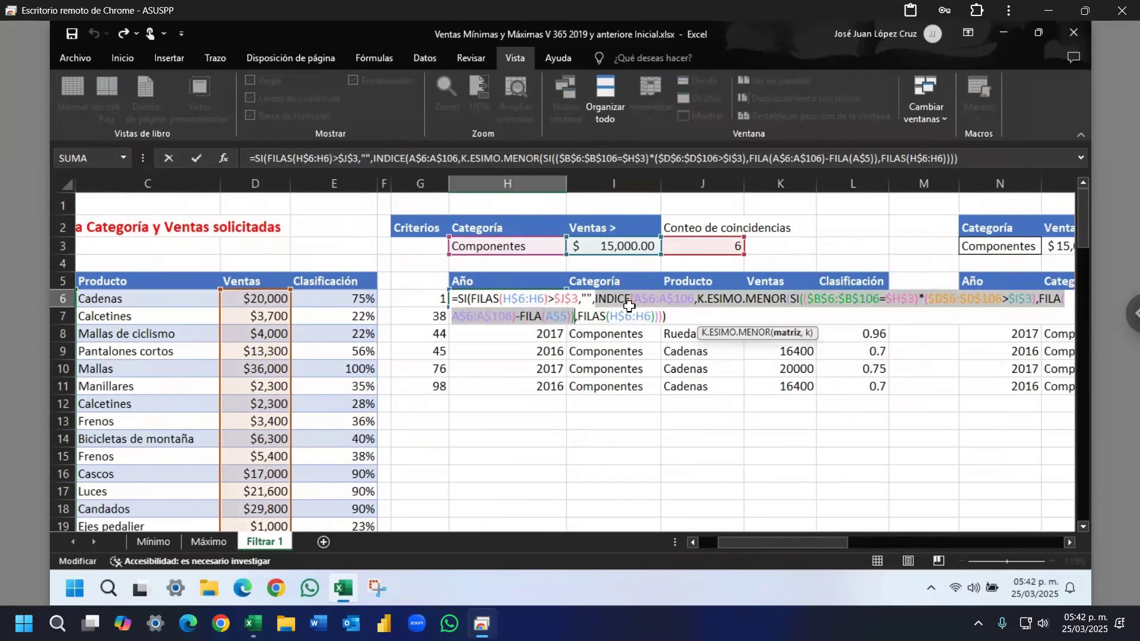
pyautogui.click(667, 315)
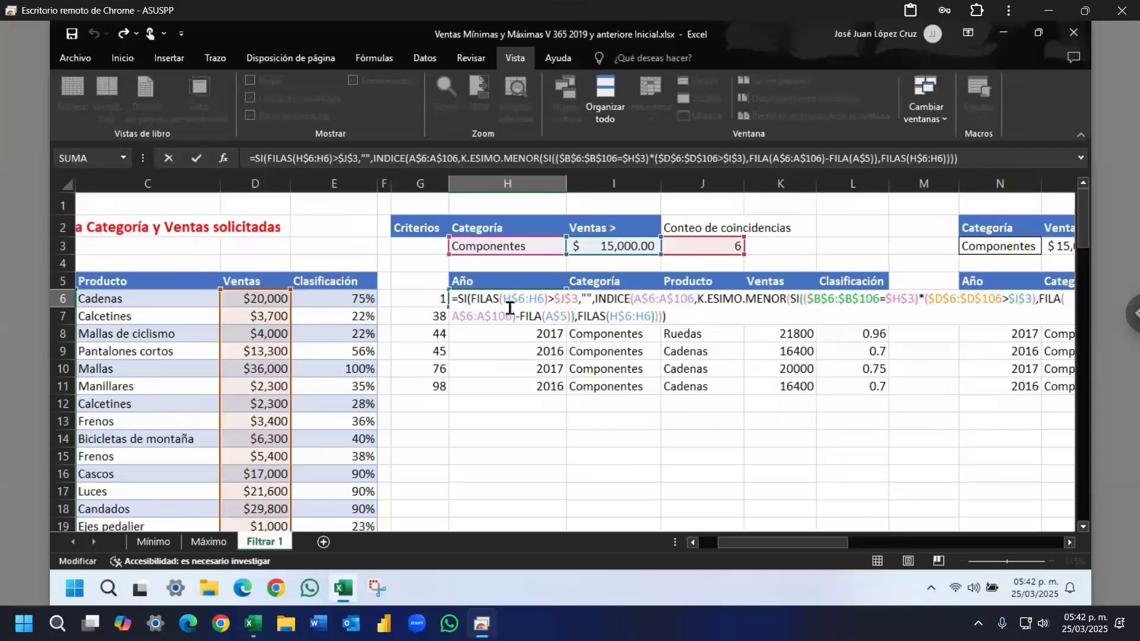
pyautogui.moveTo(683, 319); pyautogui.dragTo(470, 301)
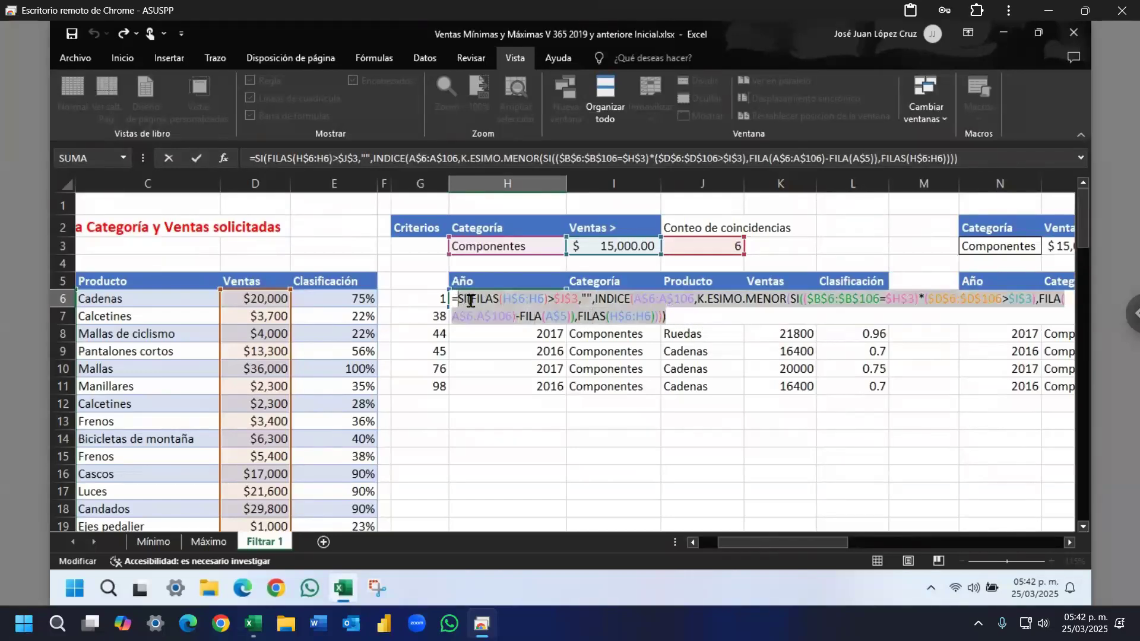
pyautogui.click(688, 318)
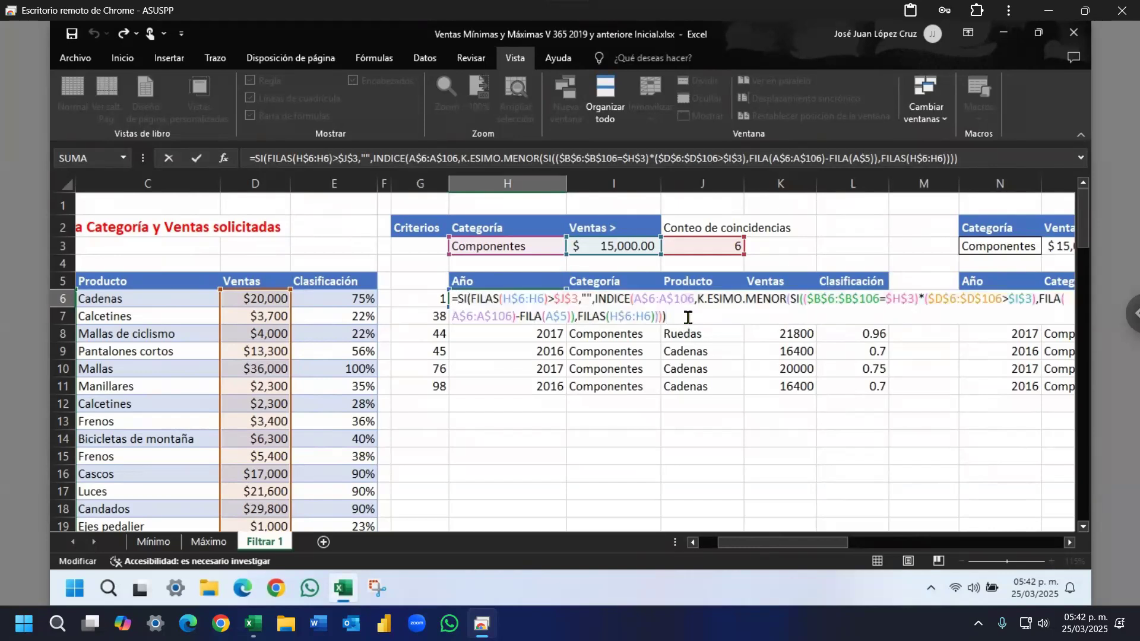
pyautogui.click(512, 404)
# Step: Check the match count in J3 against the outer SI of H6, examining its empty-text and INDICE arguments without editing
pyautogui.click(694, 244)
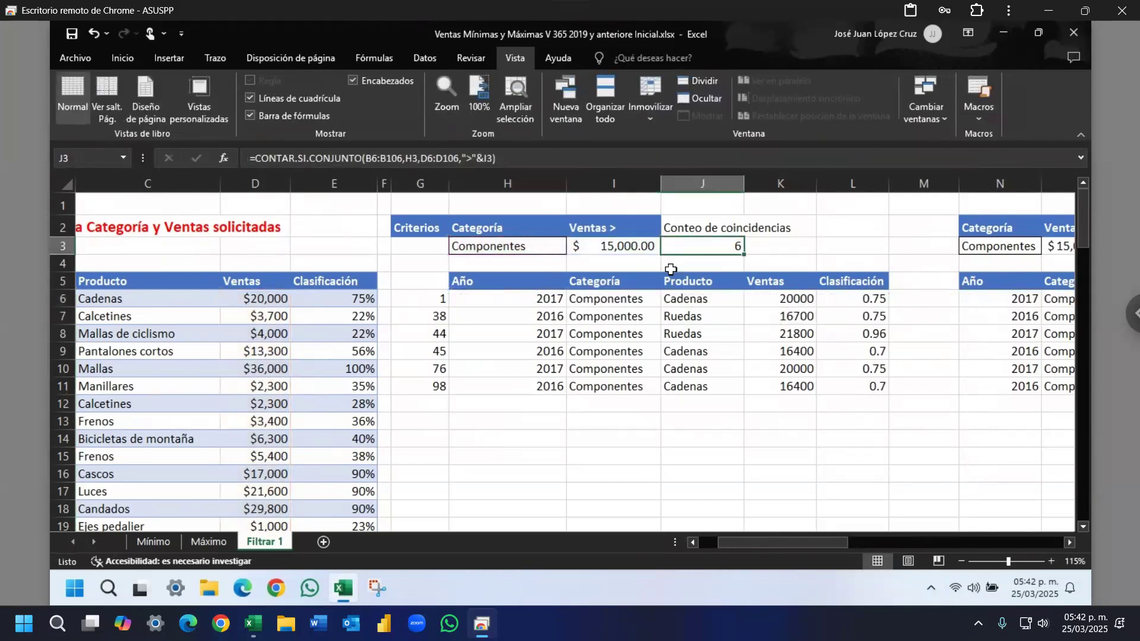
pyautogui.click(525, 298)
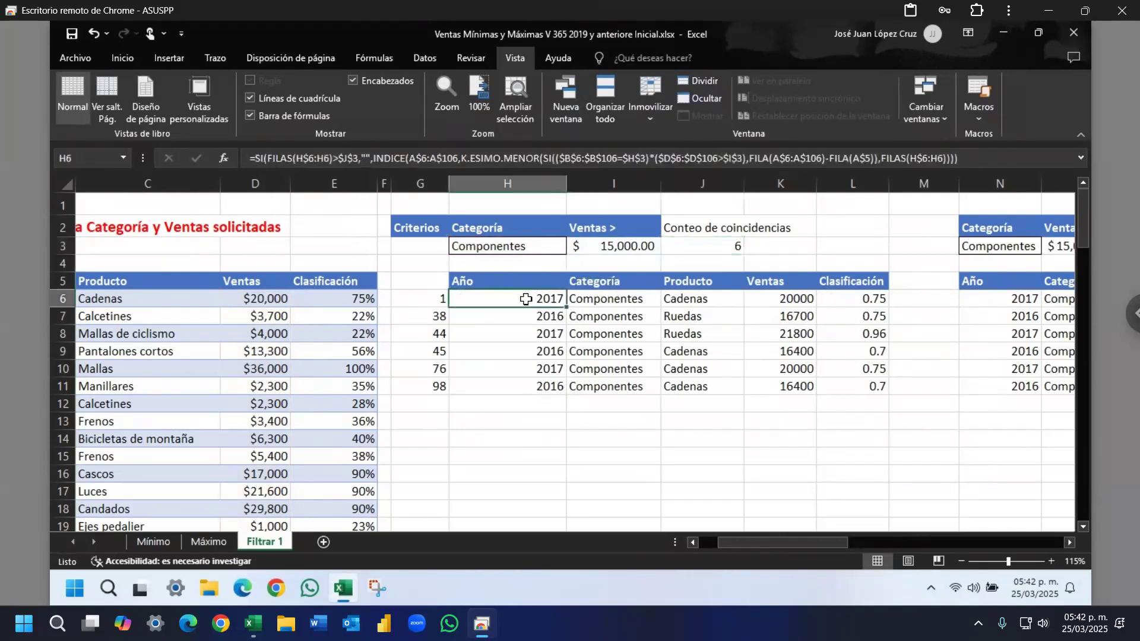
pyautogui.doubleClick(525, 299)
pyautogui.moveTo(596, 299); pyautogui.dragTo(669, 317)
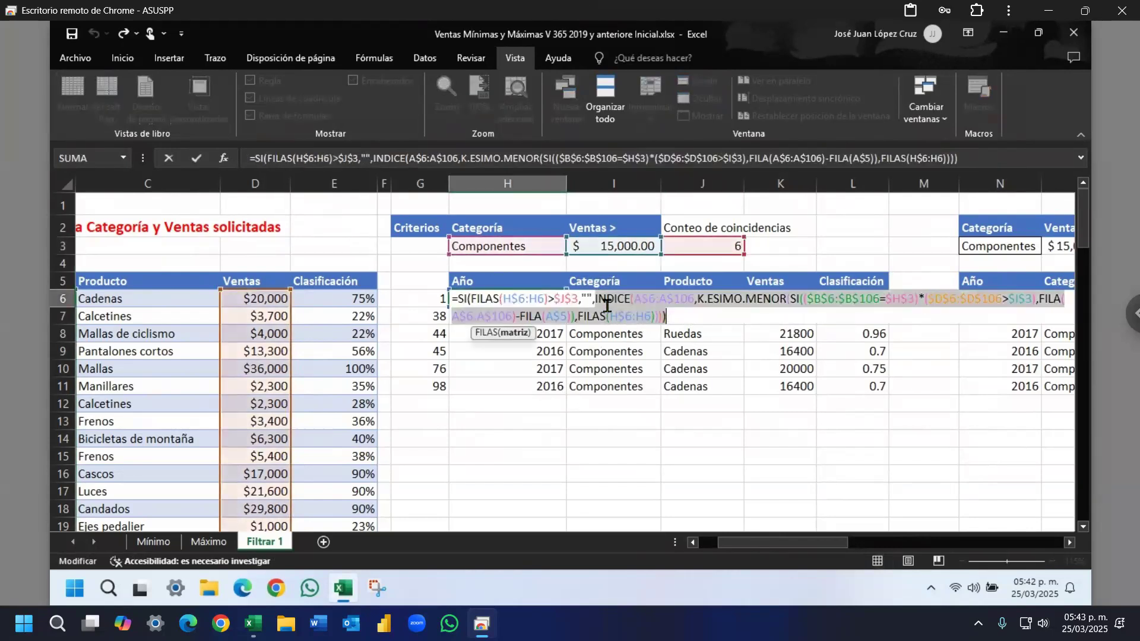
pyautogui.doubleClick(586, 298)
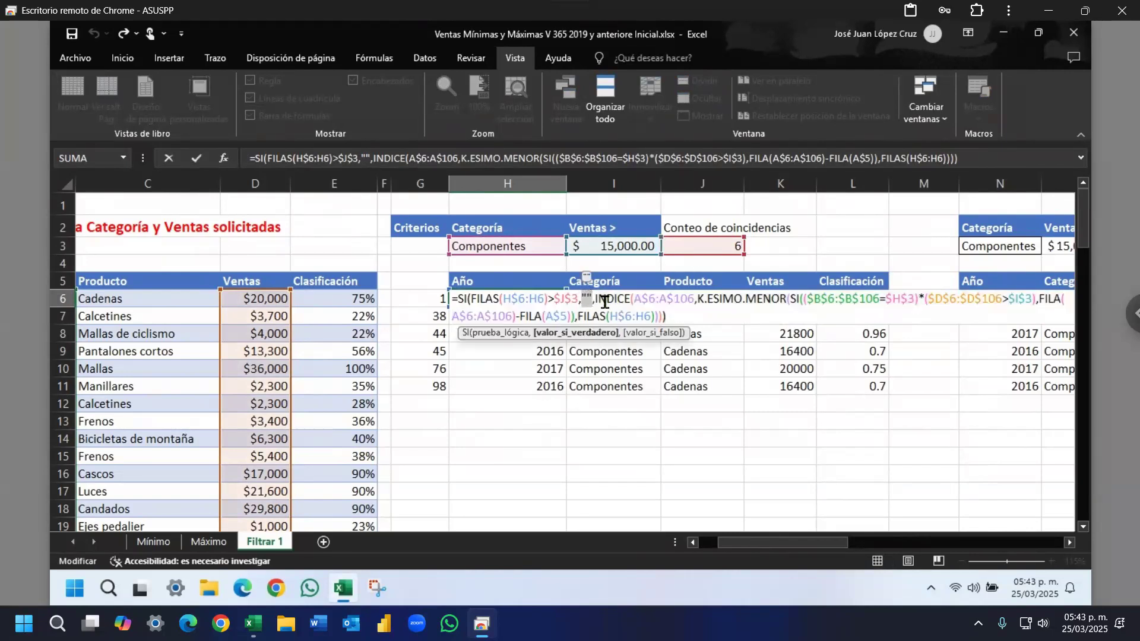
pyautogui.moveTo(599, 299); pyautogui.dragTo(654, 317)
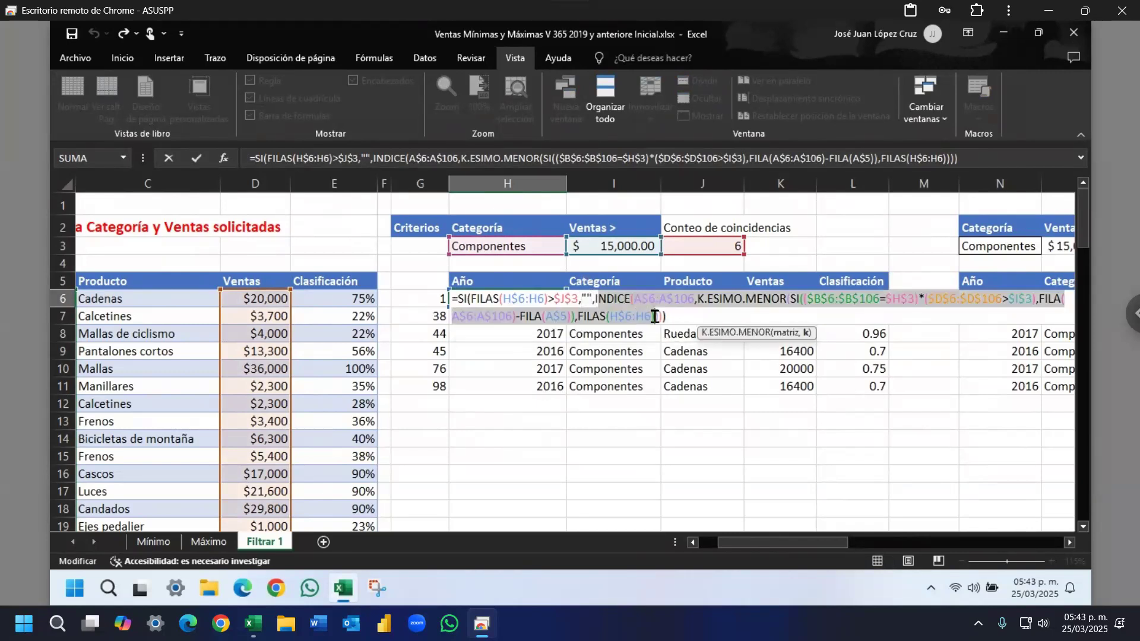
pyautogui.press('Escape')
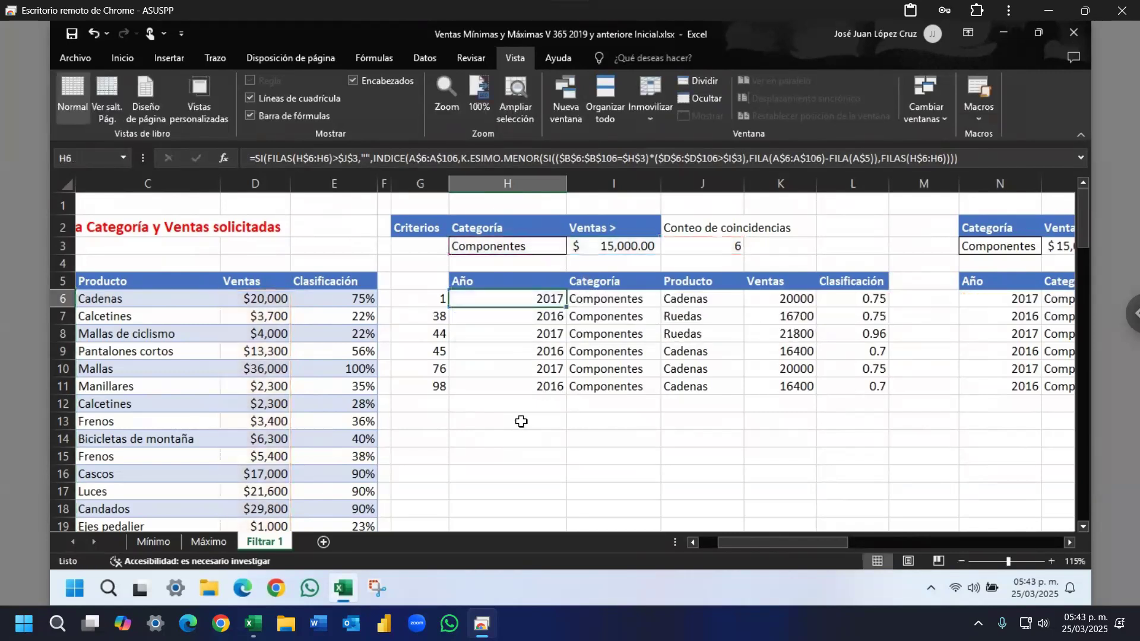